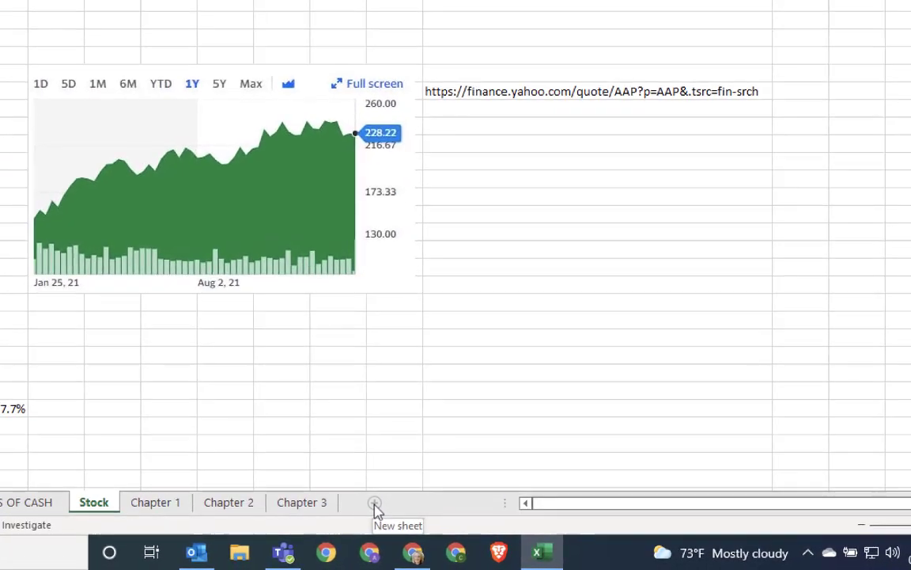
# Add a new worksheet after the Chapter 3 sheet and name it Chapter 4.
pyautogui.click(454, 522)
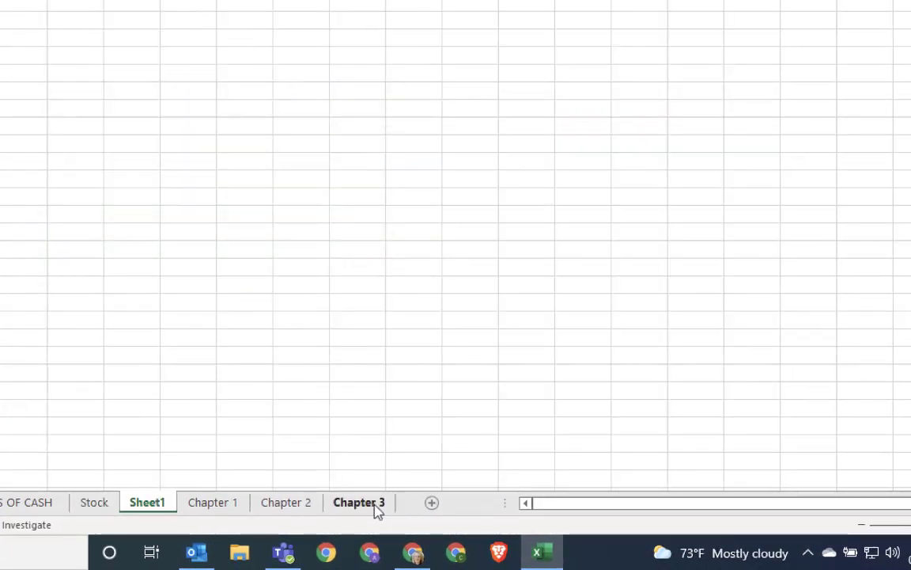
pyautogui.moveTo(149, 502); pyautogui.dragTo(401, 513)
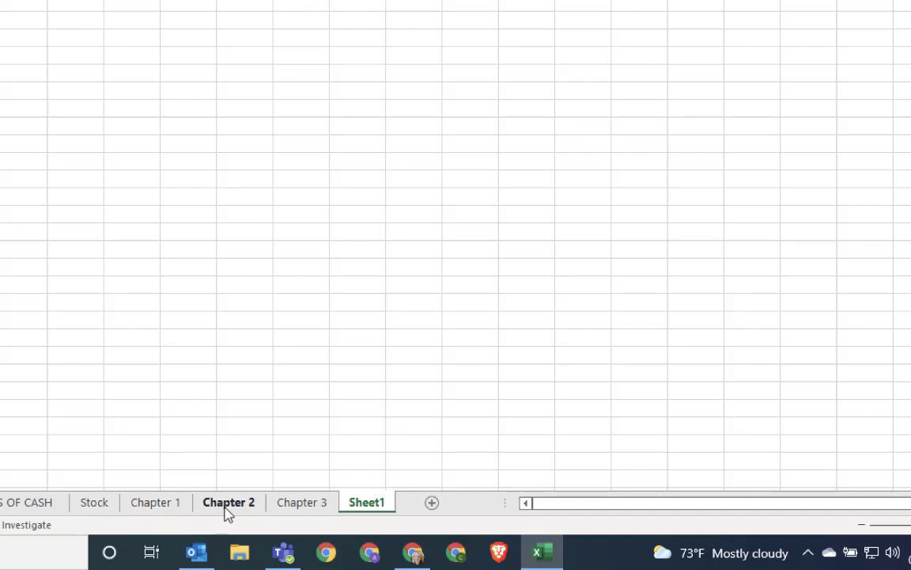
pyautogui.doubleClick(371, 503)
pyautogui.write('Chapter 4')
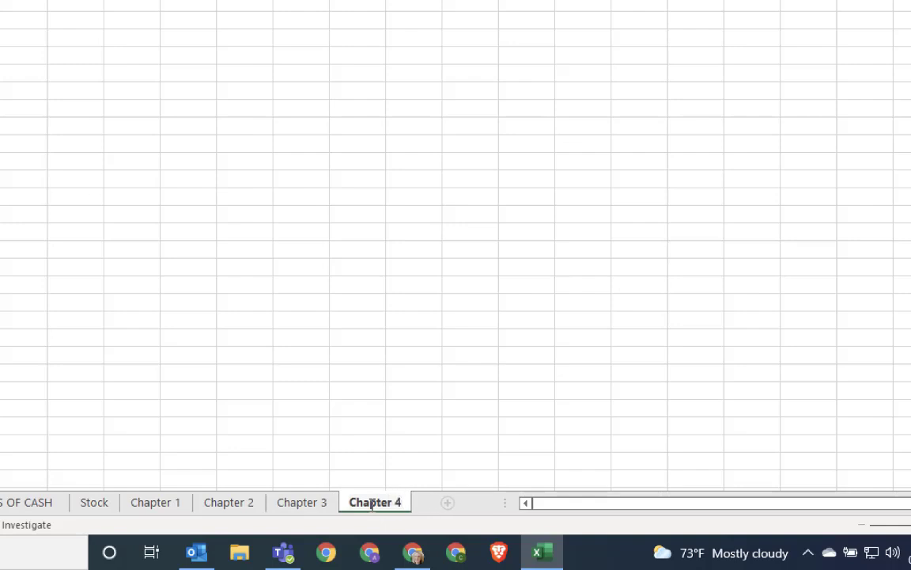
pyautogui.press('Return')
pyautogui.press('Return')
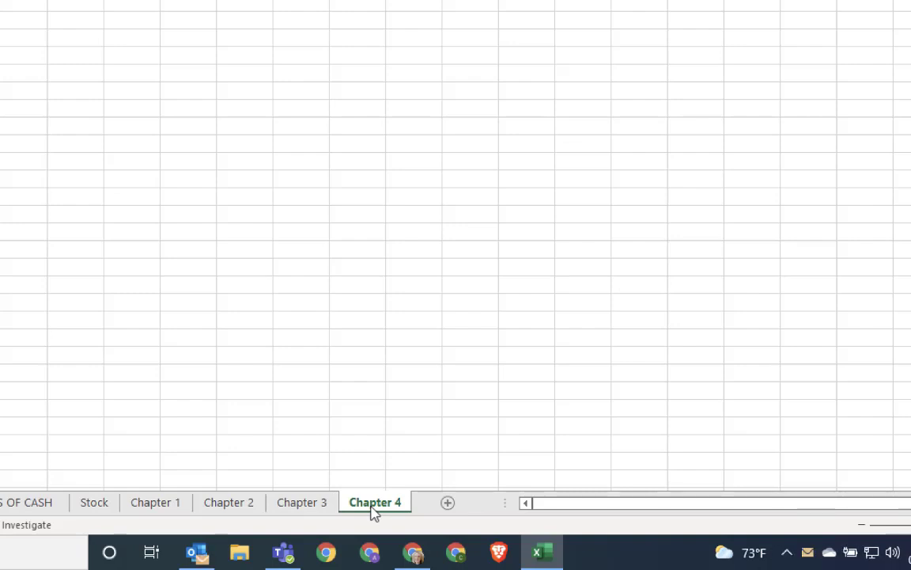
# Switch to the course site in Chrome, then download and open the semester-long project document from the Financial Statement Analysis Project module.
pyautogui.click(417, 557)
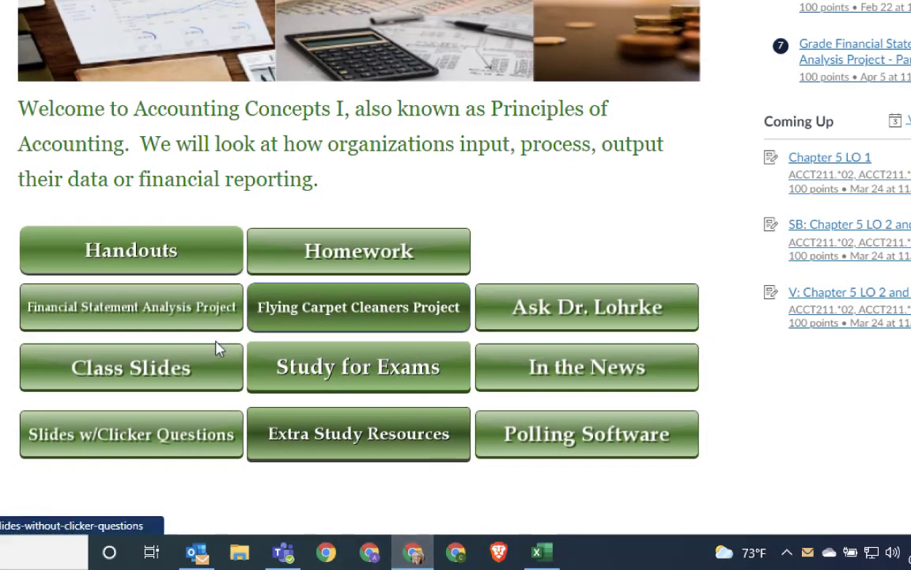
pyautogui.click(113, 307)
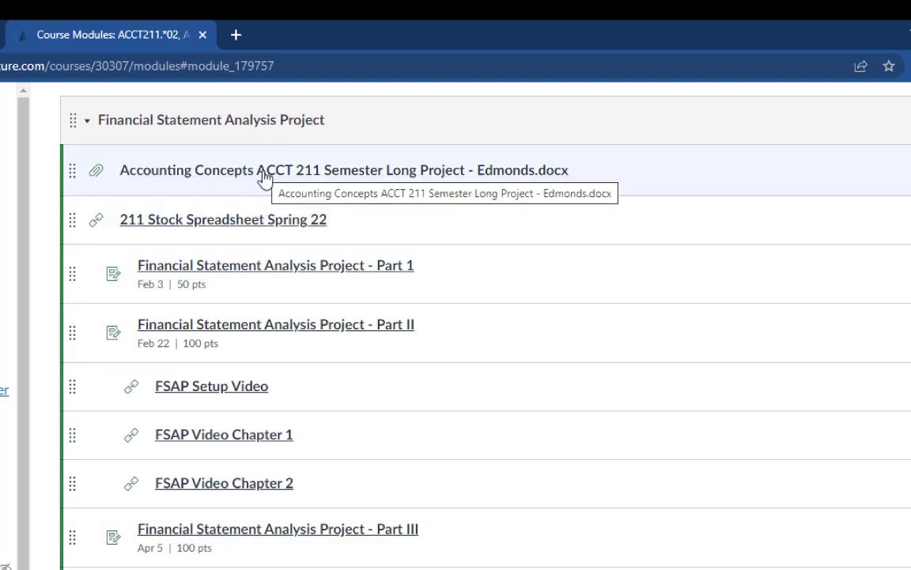
pyautogui.click(265, 176)
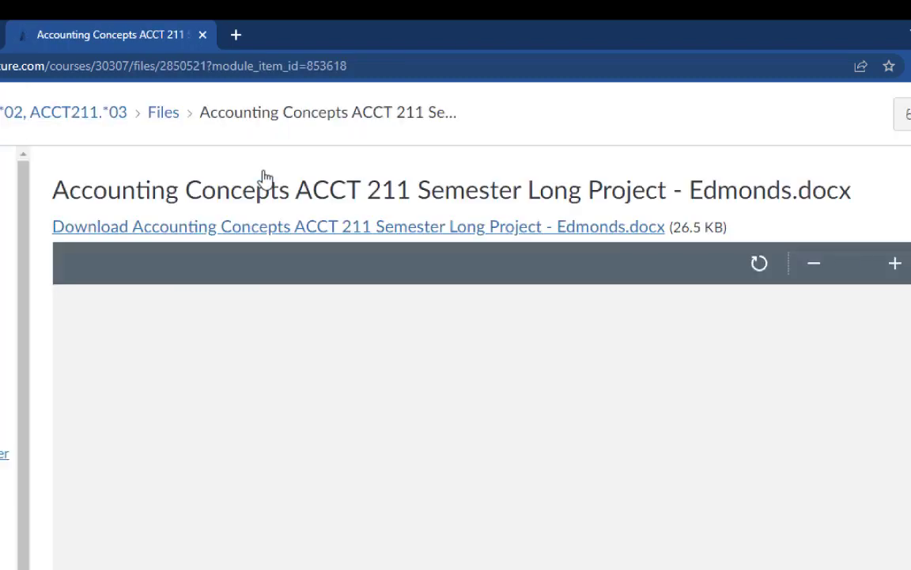
pyautogui.click(283, 235)
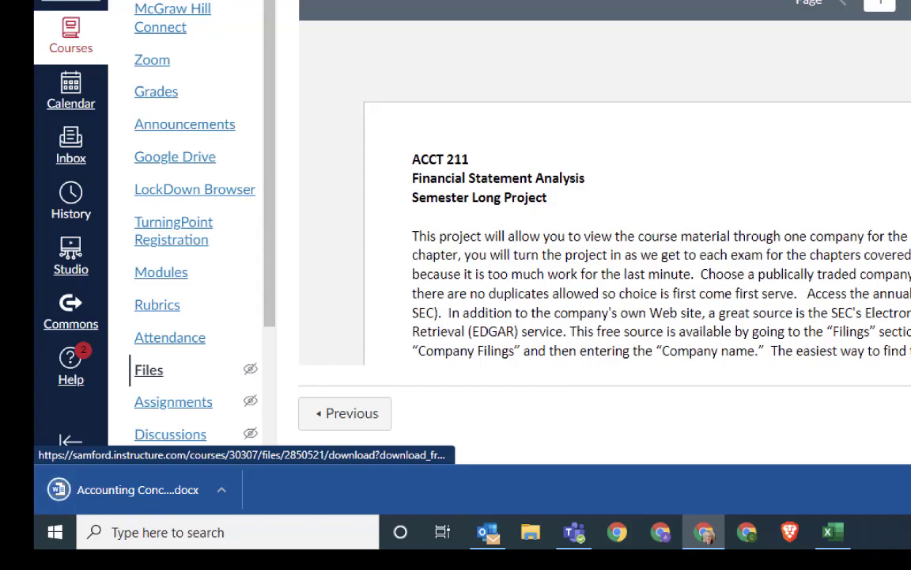
pyautogui.click(167, 494)
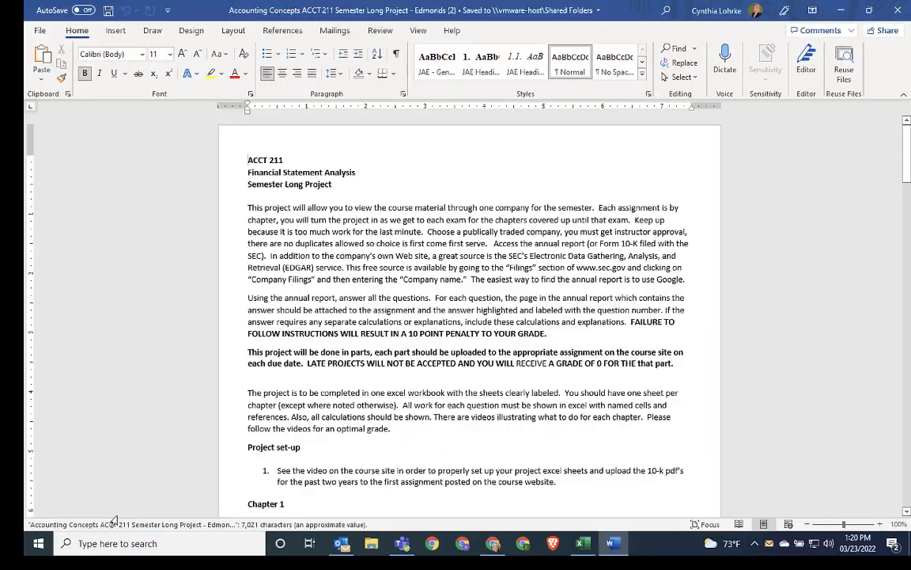
# Copy question 1 of Chapter 4, on common size percentages, from the Word document into cell A3 of the Chapter 4 sheet.
pyautogui.scroll(-10, 397, 389)
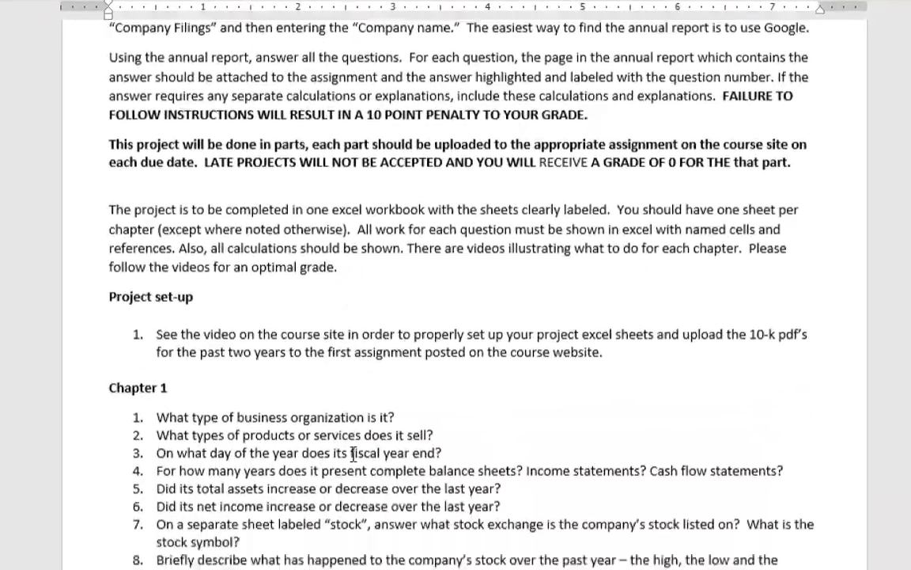
pyautogui.scroll(-15, 355, 463)
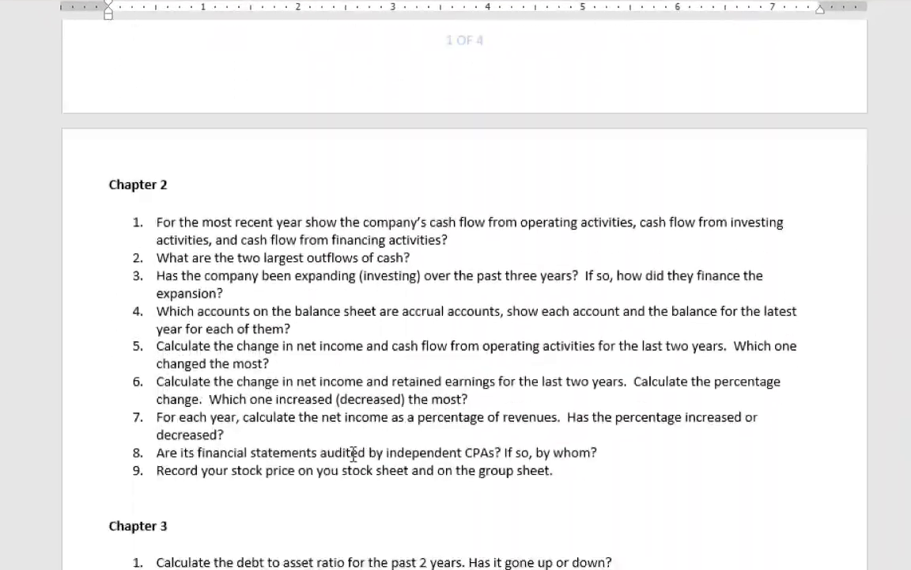
pyautogui.scroll(-4, 352, 452)
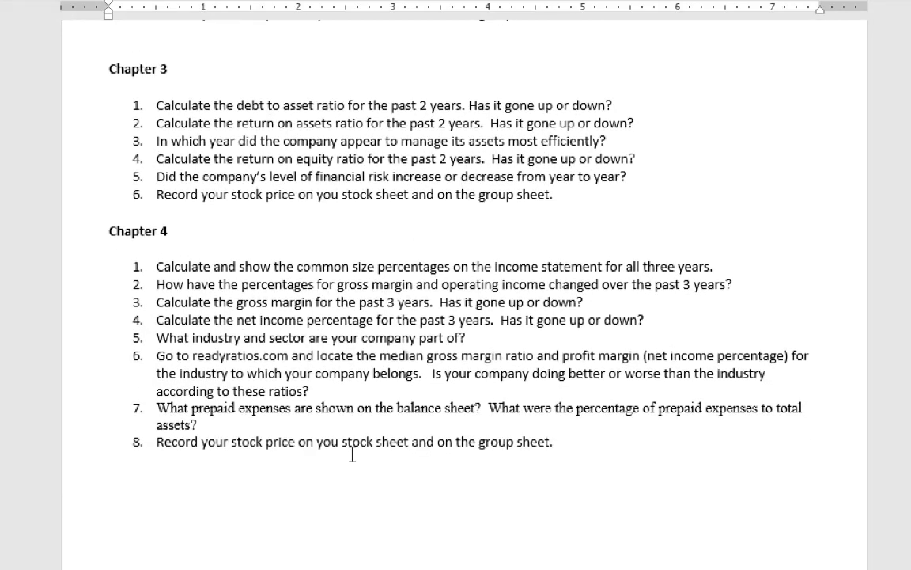
pyautogui.scroll(-3, 353, 455)
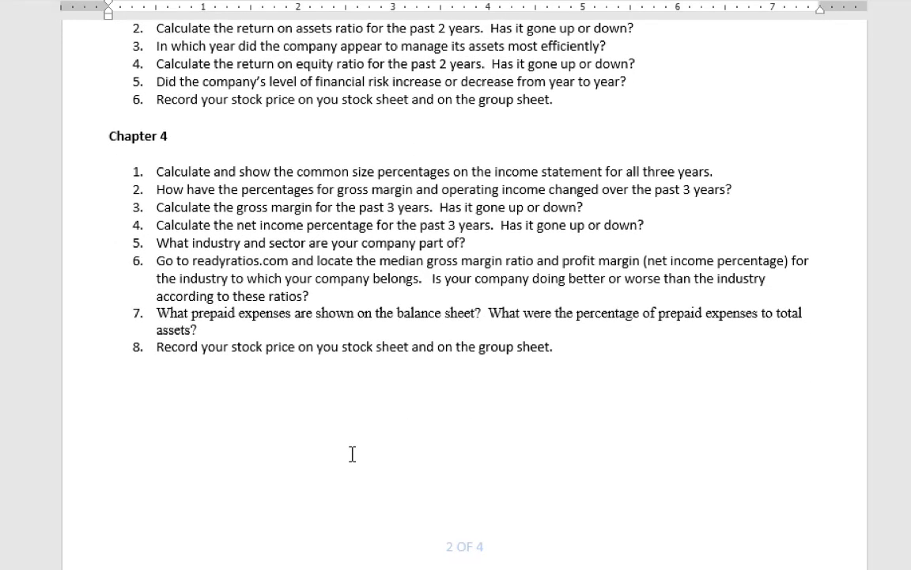
pyautogui.doubleClick(277, 171)
pyautogui.tripleClick(279, 171)
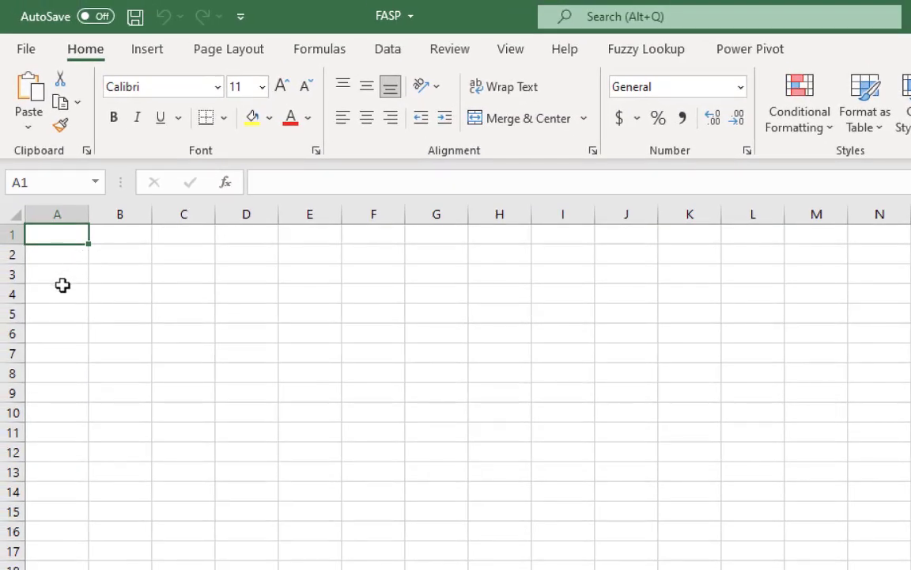
pyautogui.click(64, 277)
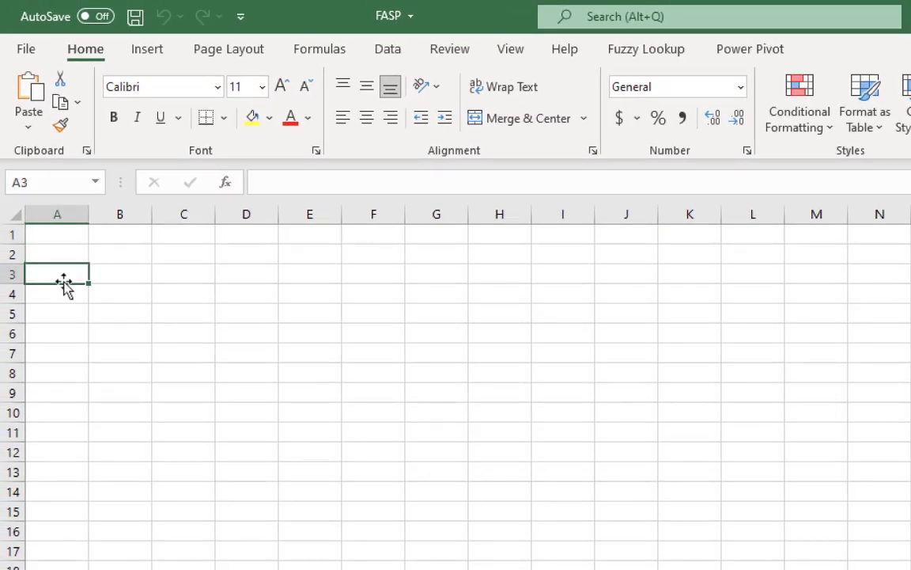
pyautogui.write('1.\tCalculate and show the common size percentages on the income statement for all three years.')
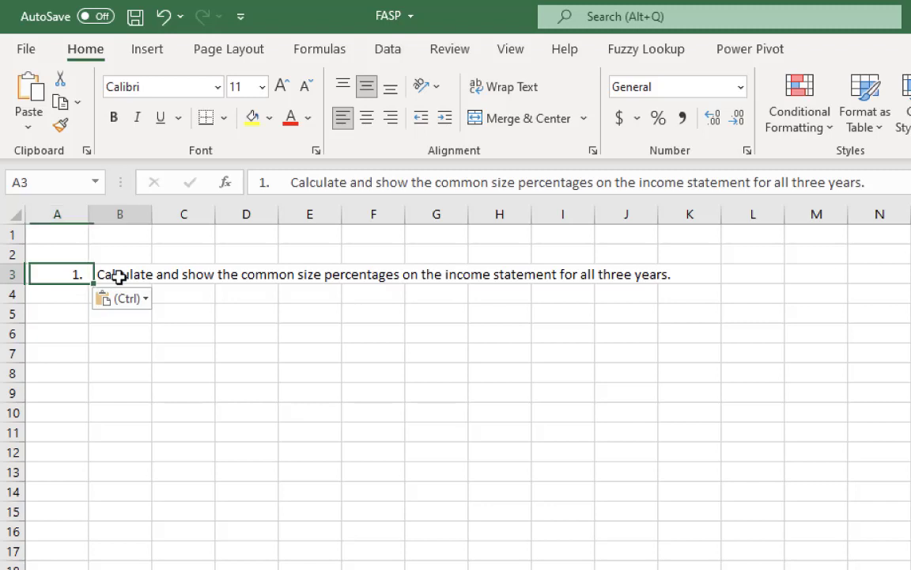
pyautogui.click(118, 276)
pyautogui.click(61, 76)
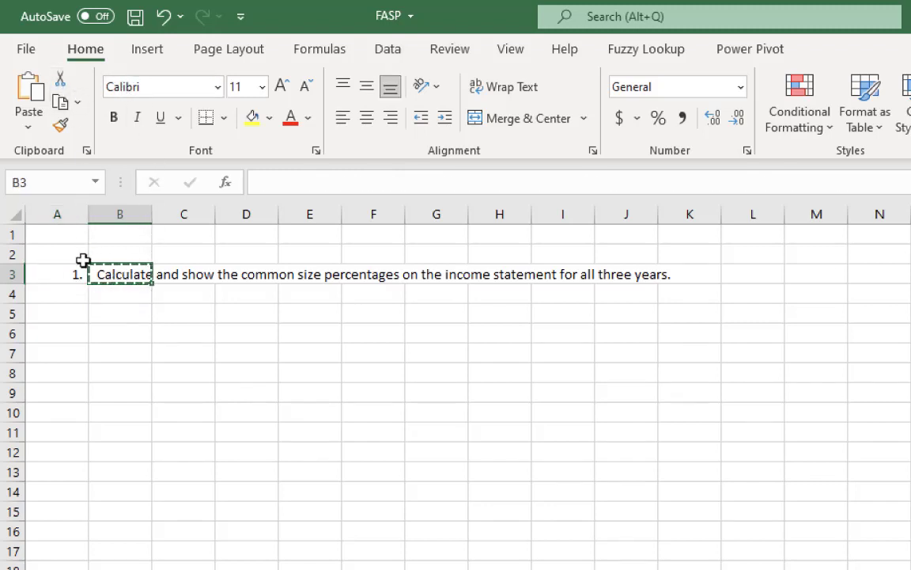
pyautogui.click(71, 276)
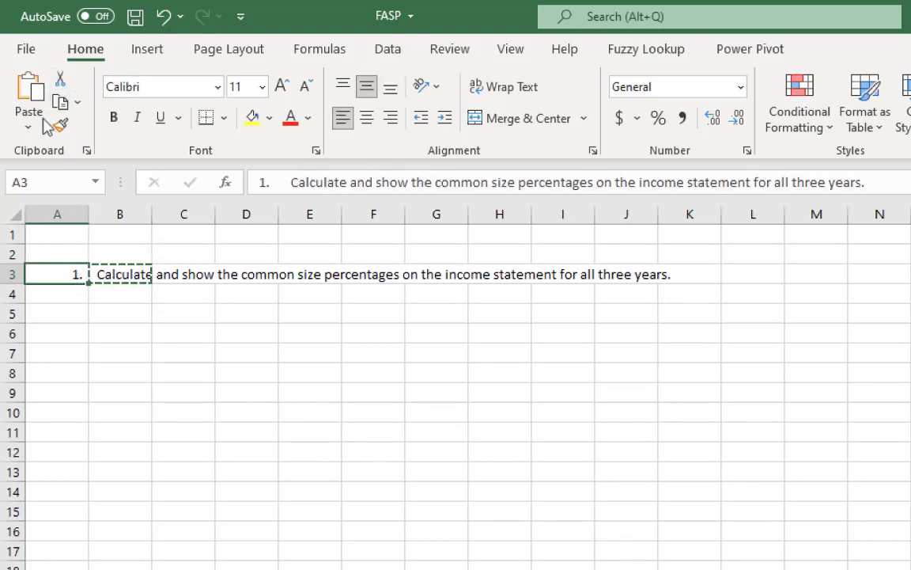
pyautogui.click(29, 94)
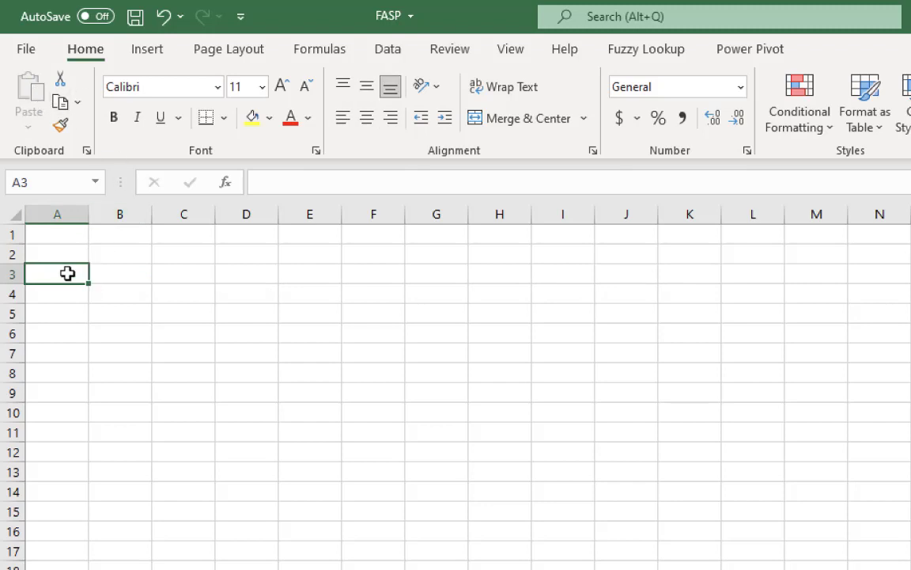
pyautogui.click(163, 16)
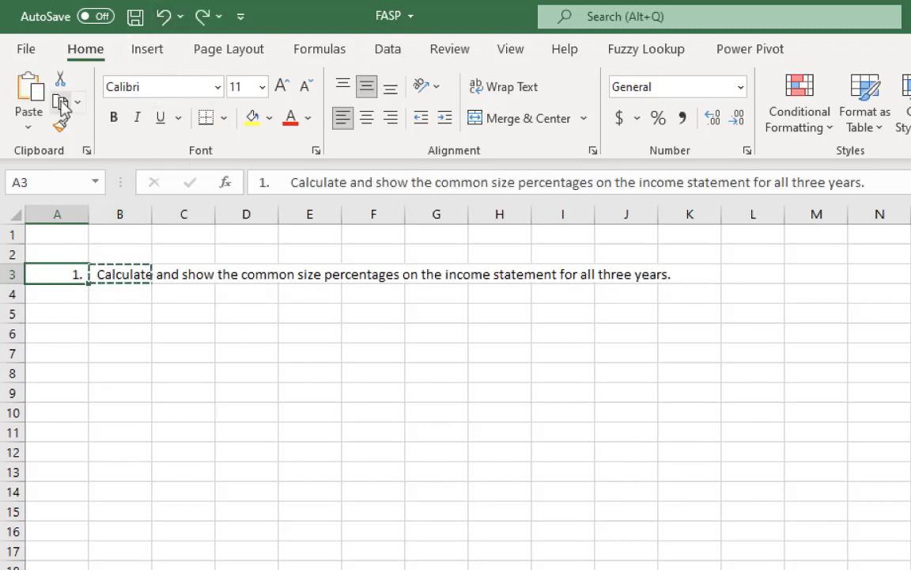
pyautogui.click(61, 103)
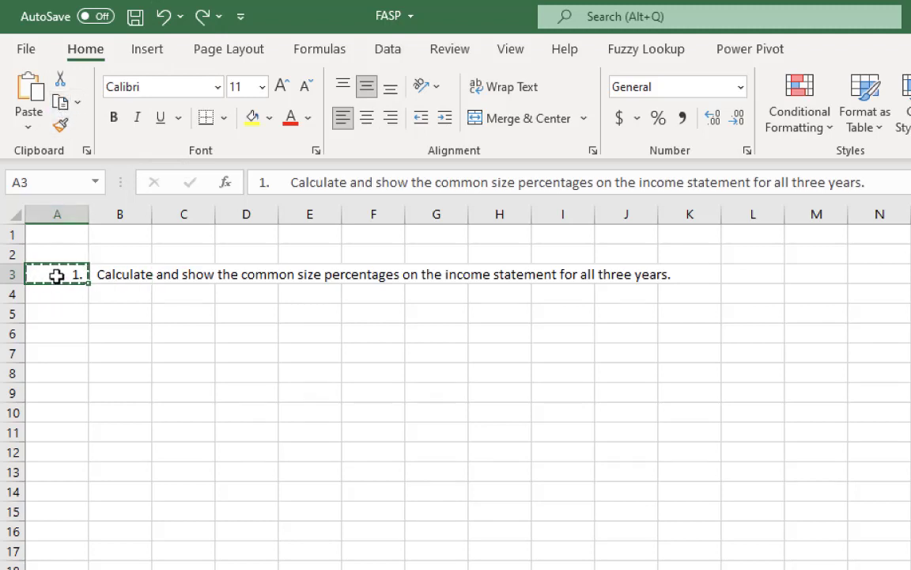
pyautogui.click(32, 88)
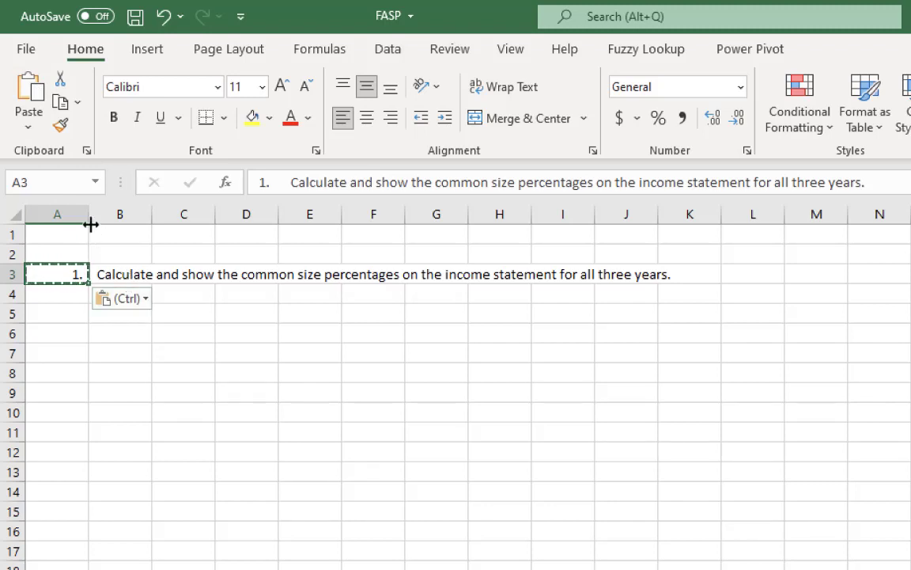
# Widen column A of the Chapter 4 sheet and wrap the question text in cell A3.
pyautogui.moveTo(89, 215); pyautogui.dragTo(377, 216)
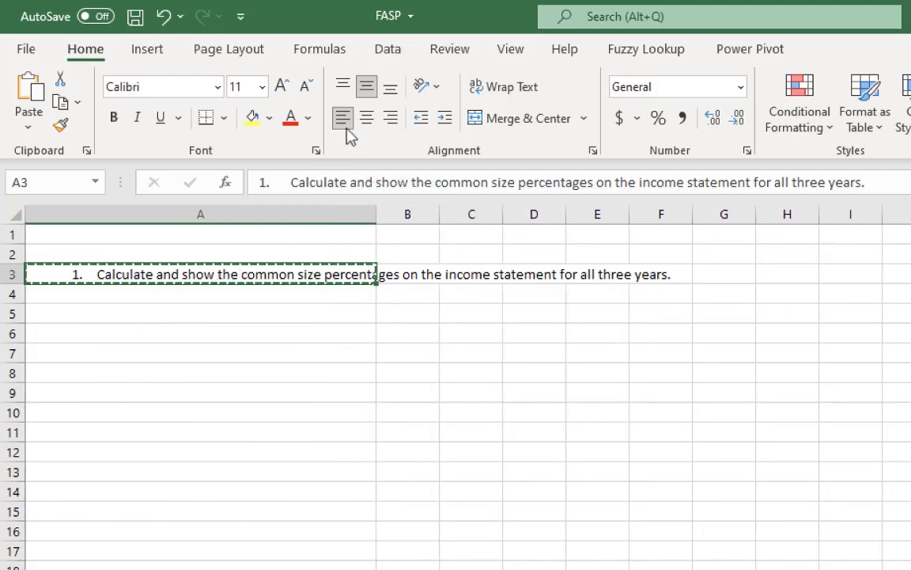
pyautogui.click(521, 93)
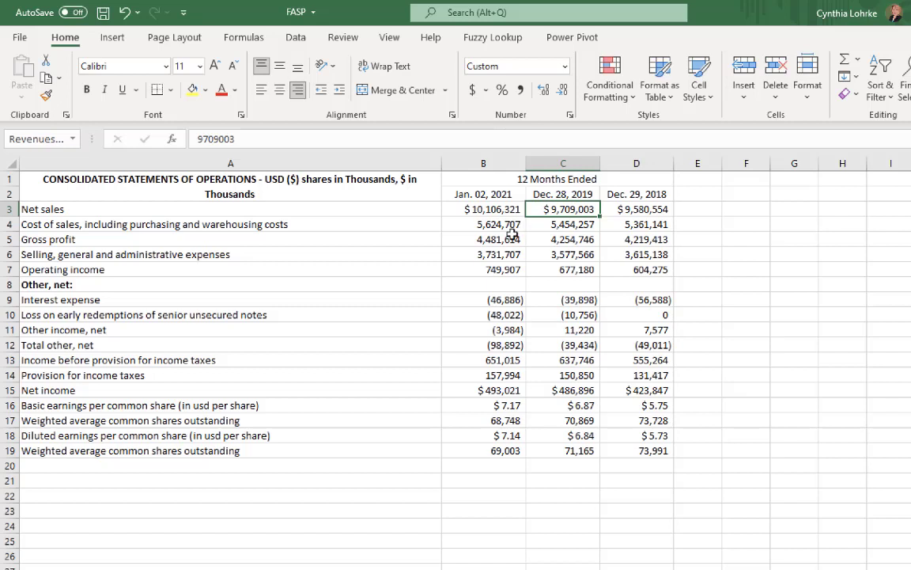
# Start a formula in cell E3 of the income statement sheet, beside the net sales figures.
pyautogui.click(697, 209)
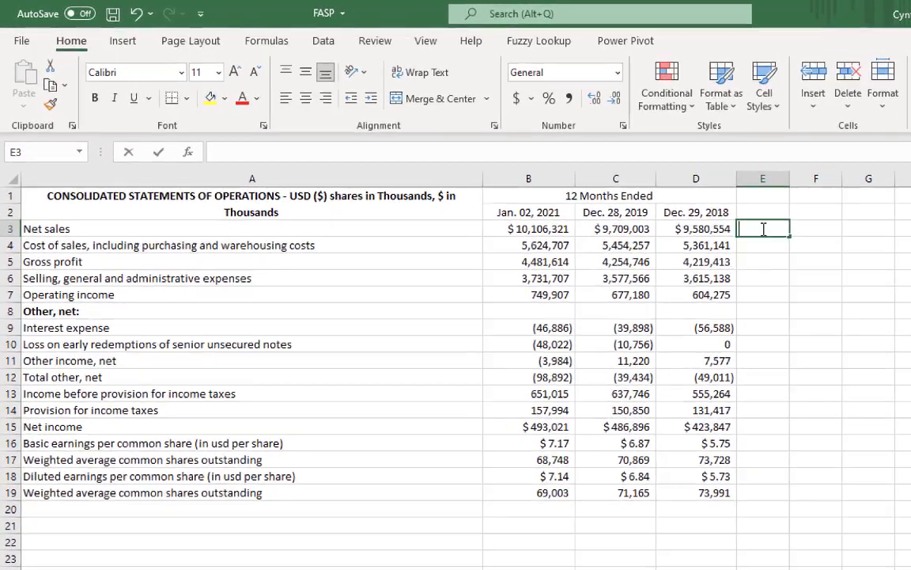
pyautogui.write('=')
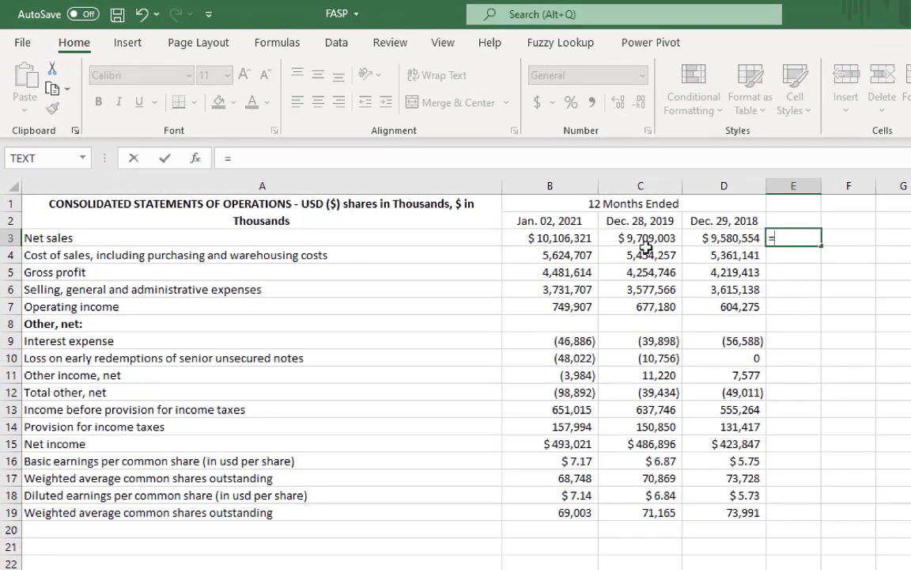
pyautogui.click(546, 240)
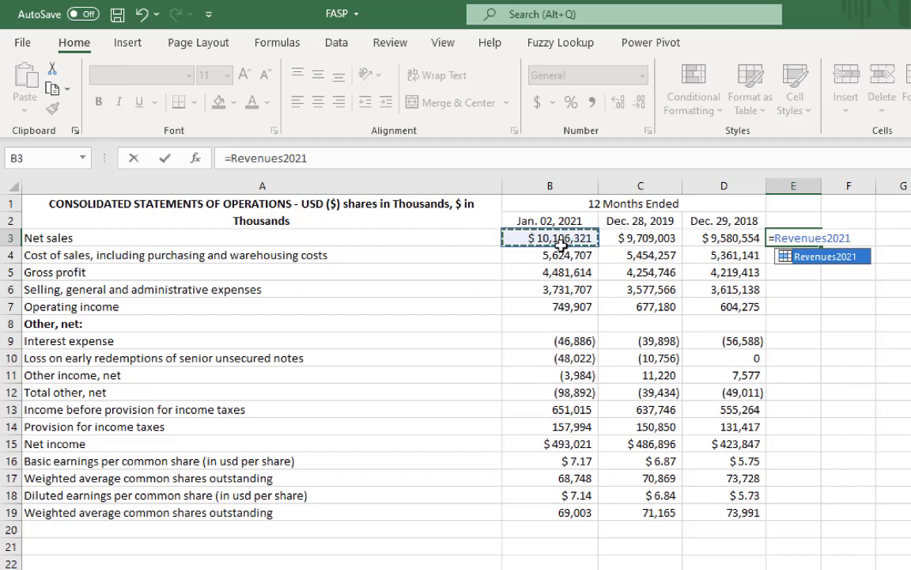
pyautogui.press('BackSpace')
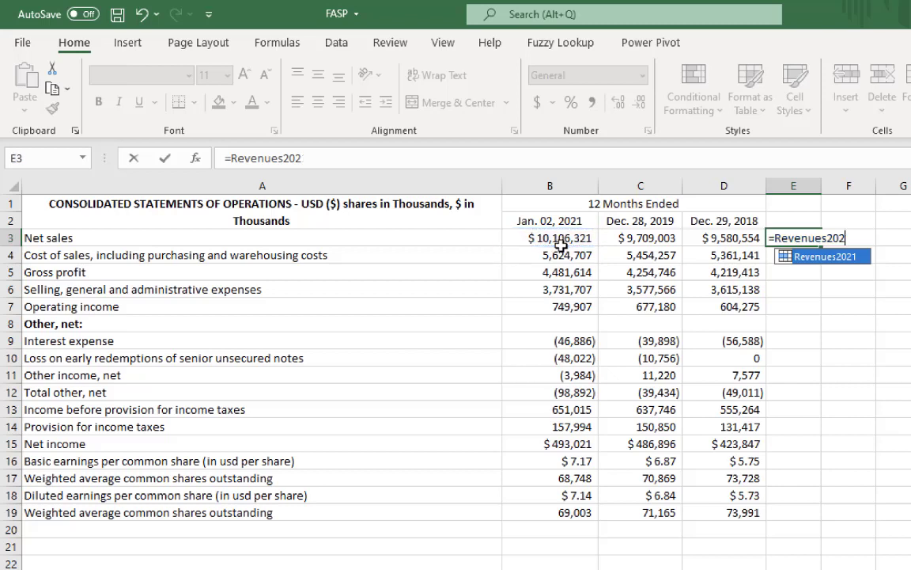
pyautogui.press('BackSpace')
pyautogui.press('BackSpace')
pyautogui.press('BackSpace')
pyautogui.press('BackSpace')
pyautogui.press('BackSpace')
pyautogui.press('BackSpace')
pyautogui.press('BackSpace')
pyautogui.press('BackSpace')
pyautogui.press('BackSpace')
pyautogui.press('BackSpace')
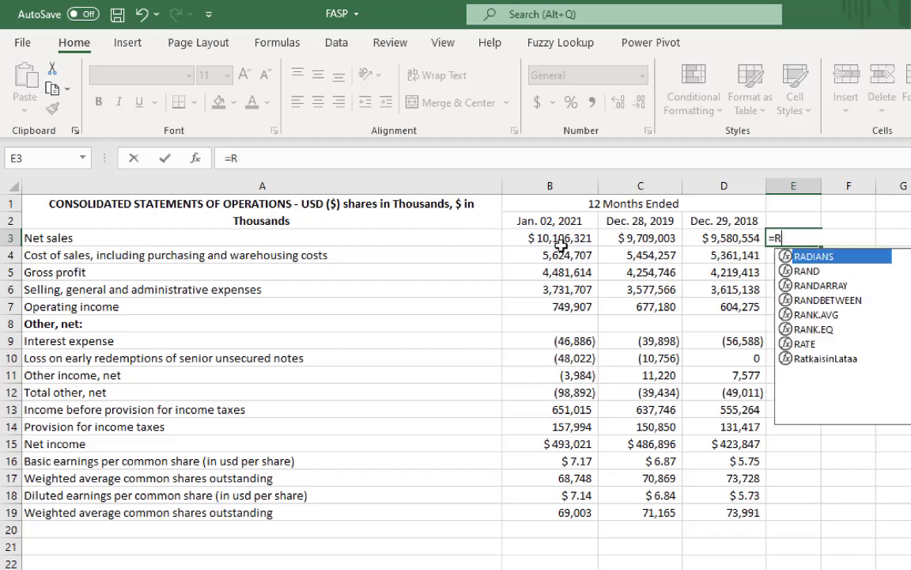
pyautogui.press('BackSpace')
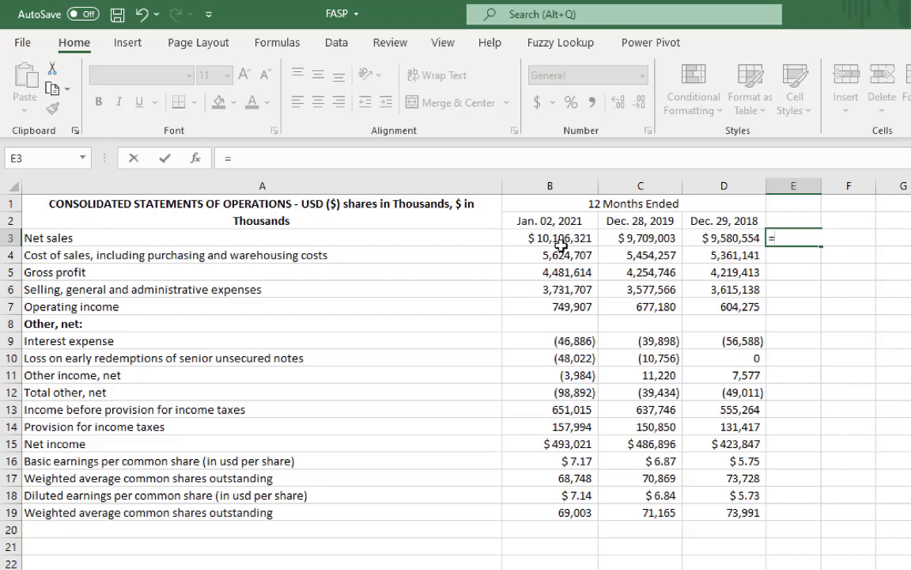
# Complete the formula in E3 as =B3/B3 and format the cell as a percentage.
pyautogui.write('b3')
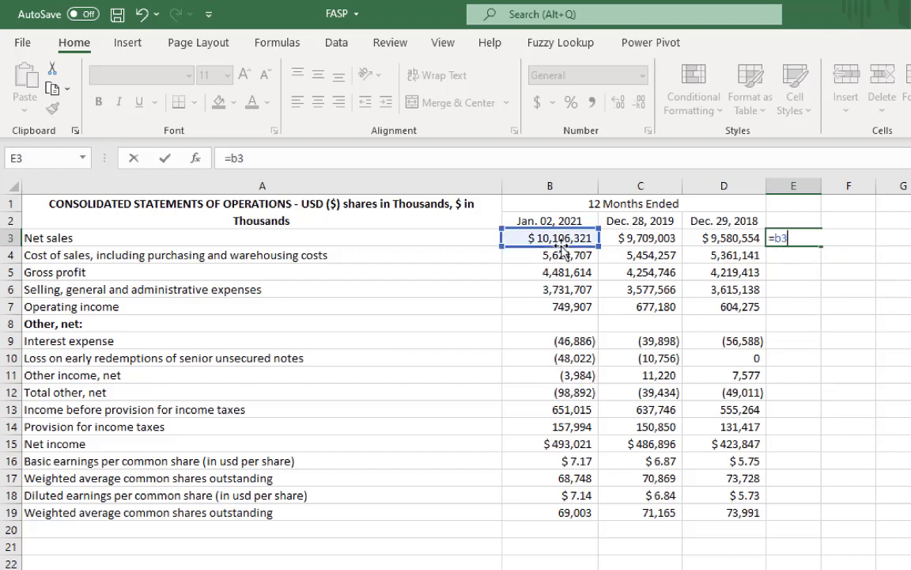
pyautogui.write('/')
pyautogui.write('b3')
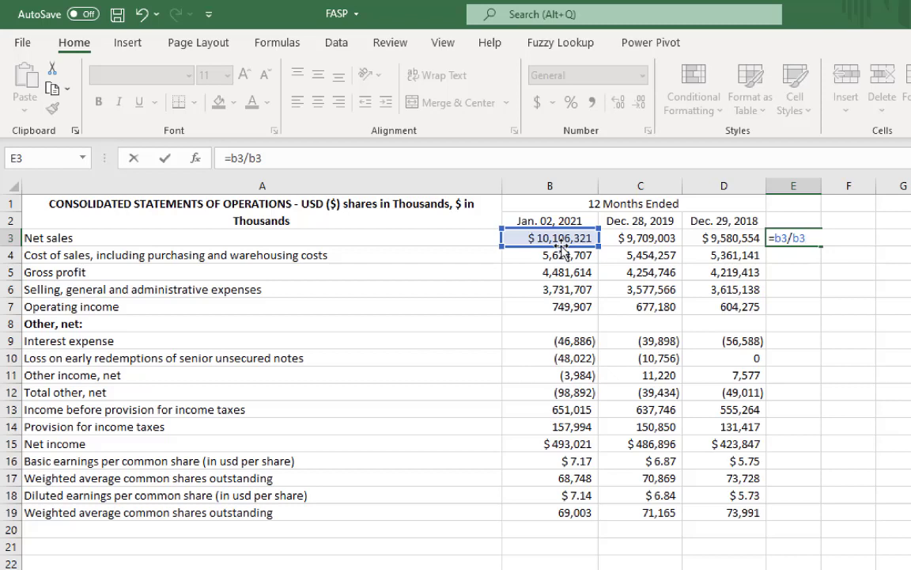
pyautogui.press('Return')
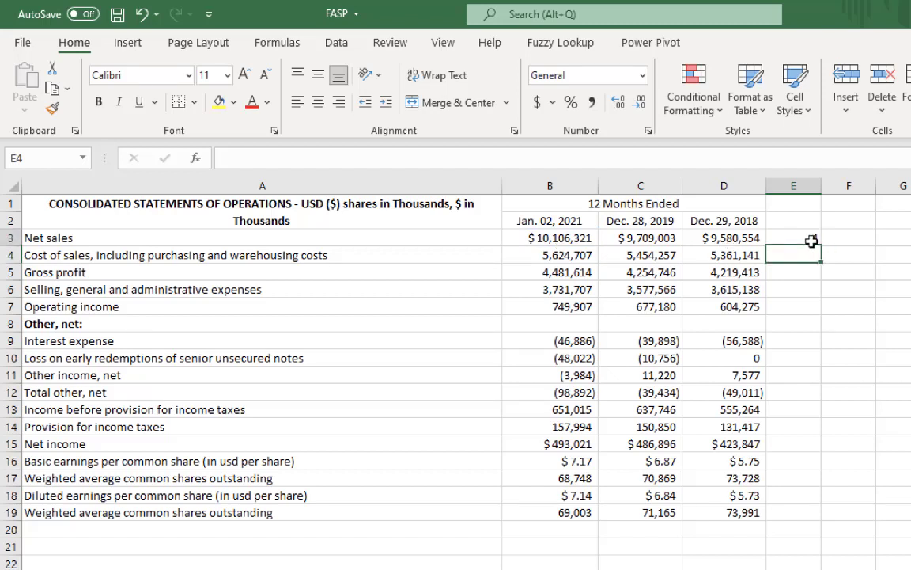
pyautogui.click(811, 239)
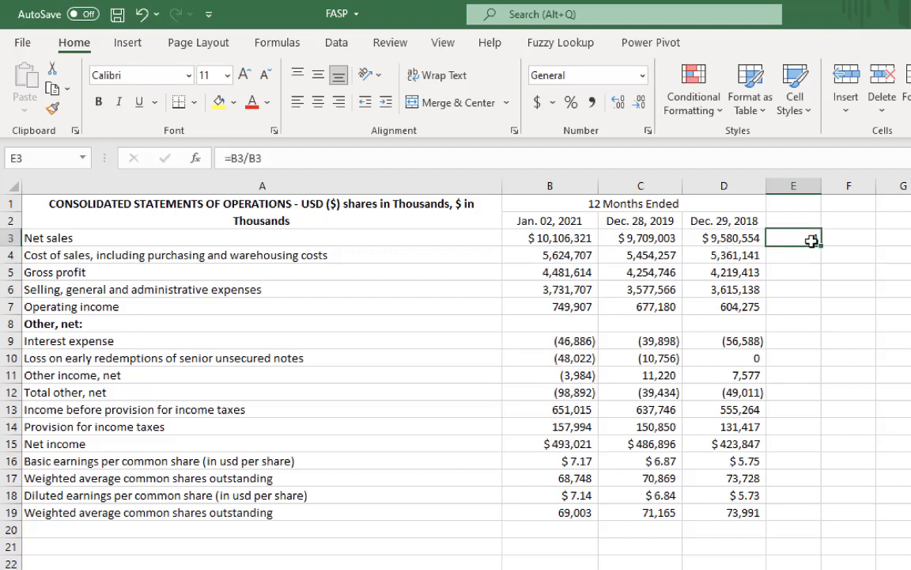
pyautogui.click(571, 108)
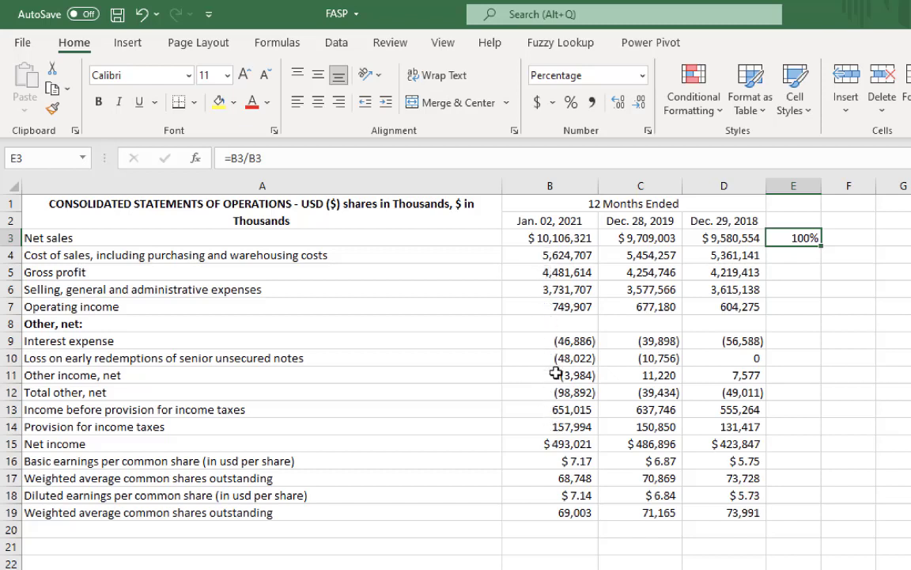
# Change the net sales percentage formula in E3 to =B3/B$3 so the divisor row stays fixed.
pyautogui.click(554, 237)
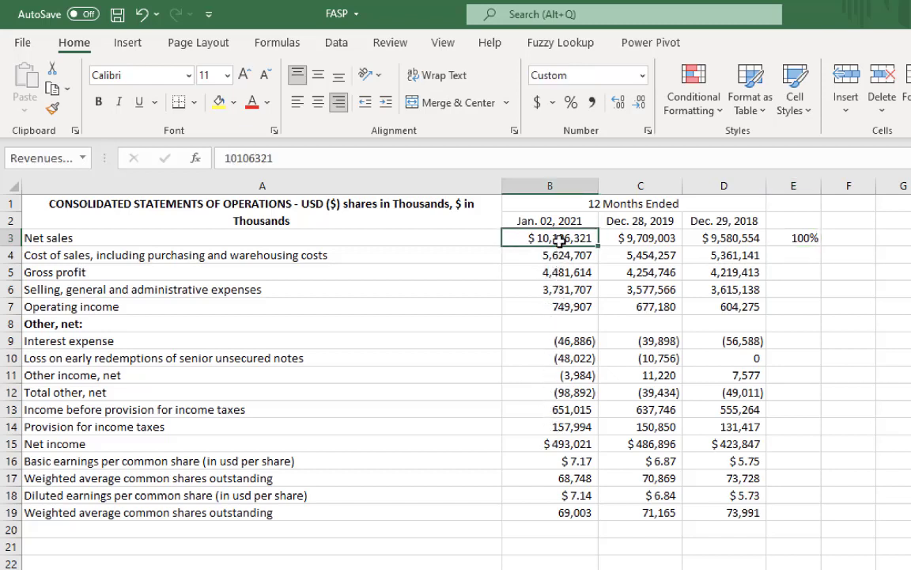
pyautogui.click(803, 238)
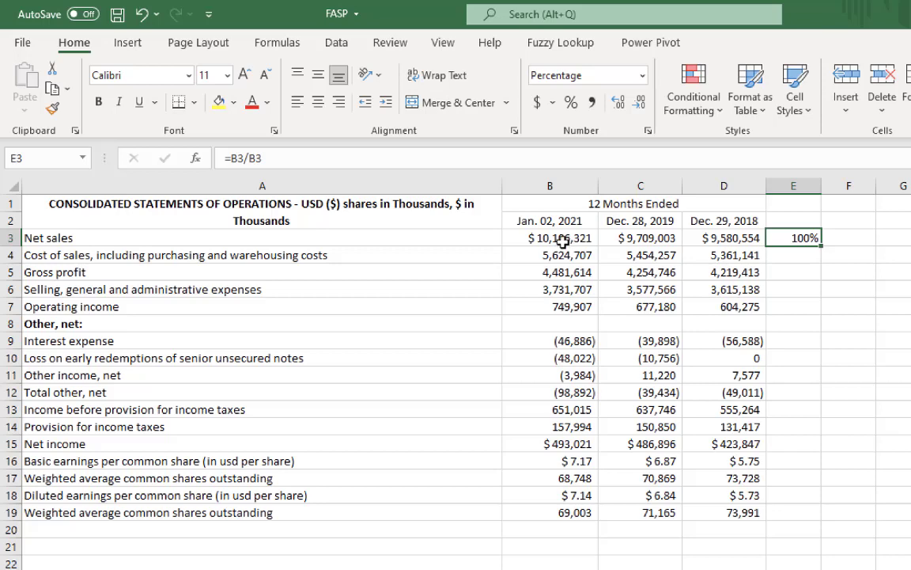
pyautogui.click(255, 158)
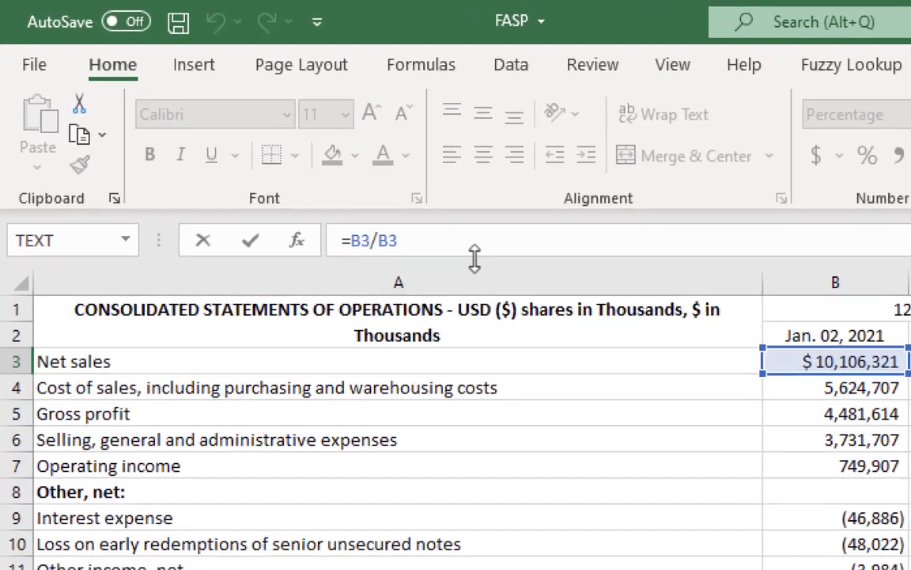
pyautogui.write('$')
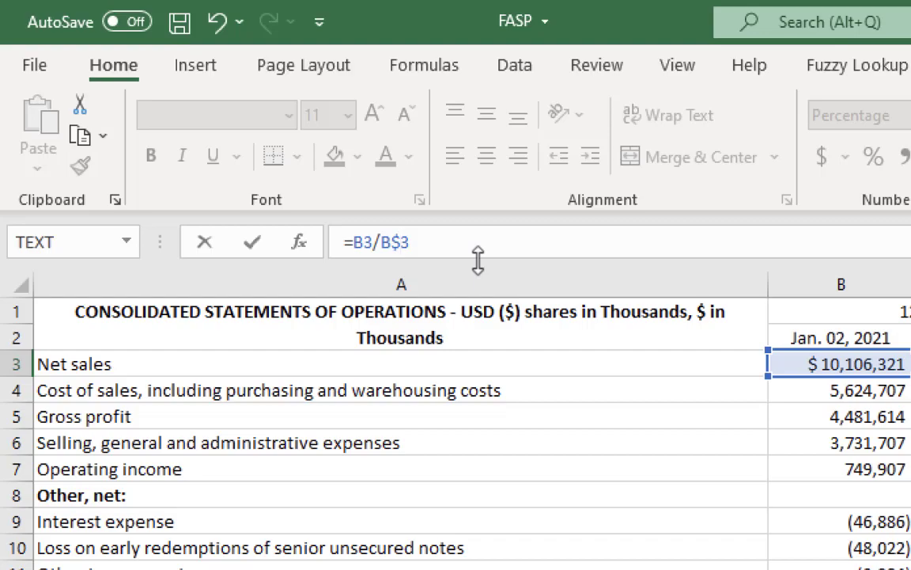
pyautogui.press('Return')
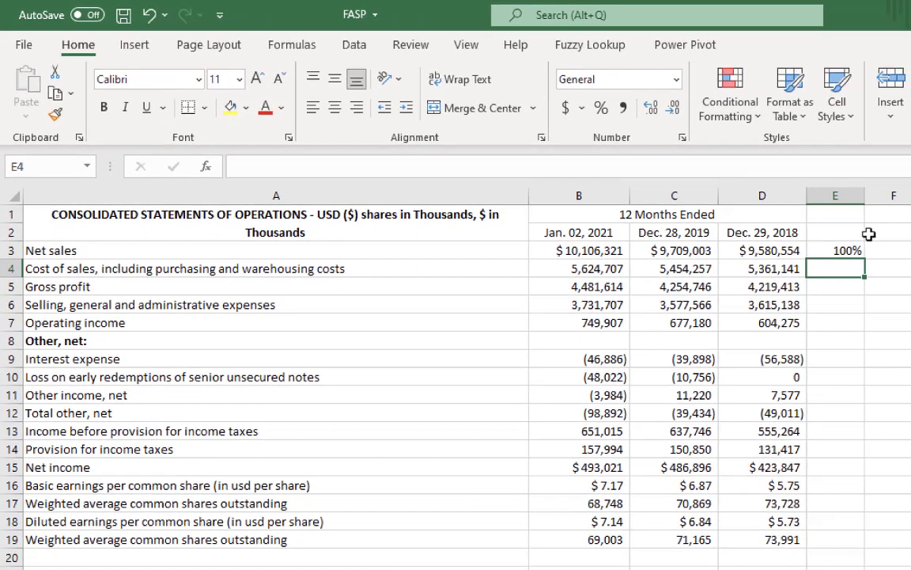
pyautogui.click(848, 251)
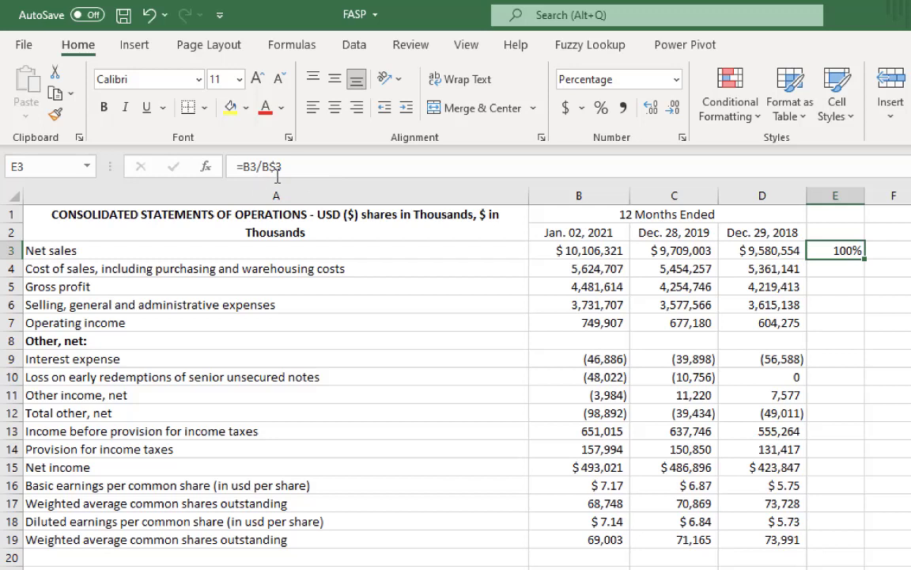
pyautogui.click(562, 251)
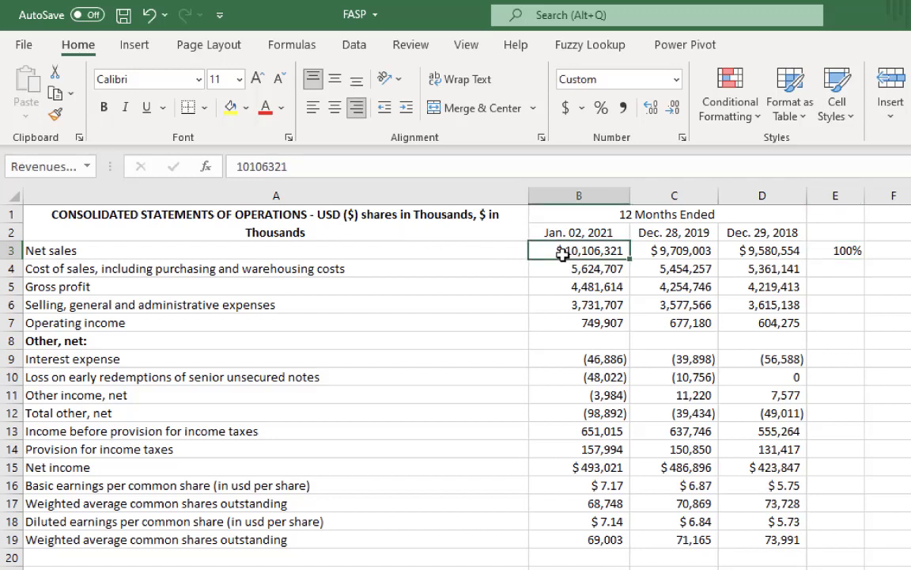
# Copy the E3 percentage formula into E4:E7, from cost of sales through operating income.
pyautogui.click(841, 251)
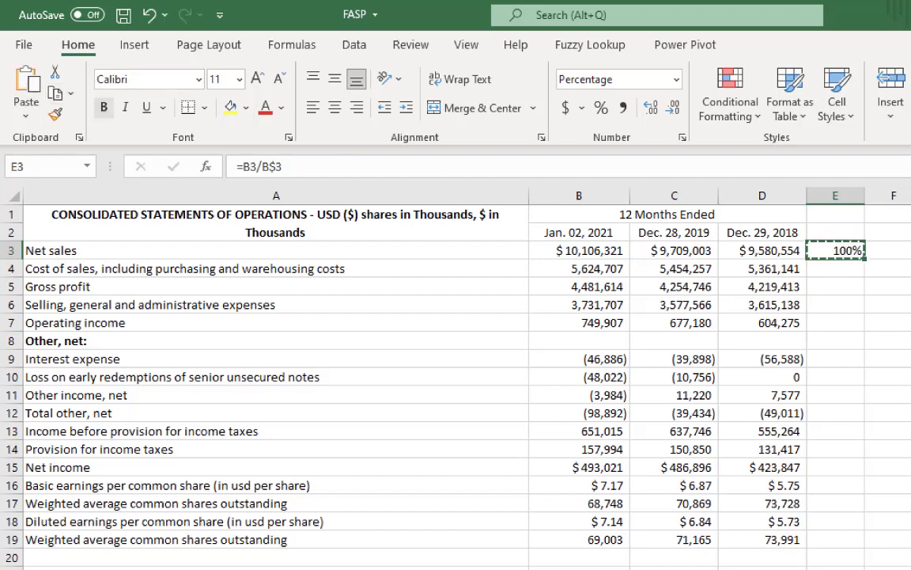
pyautogui.click(55, 93)
pyautogui.moveTo(824, 271); pyautogui.dragTo(827, 322)
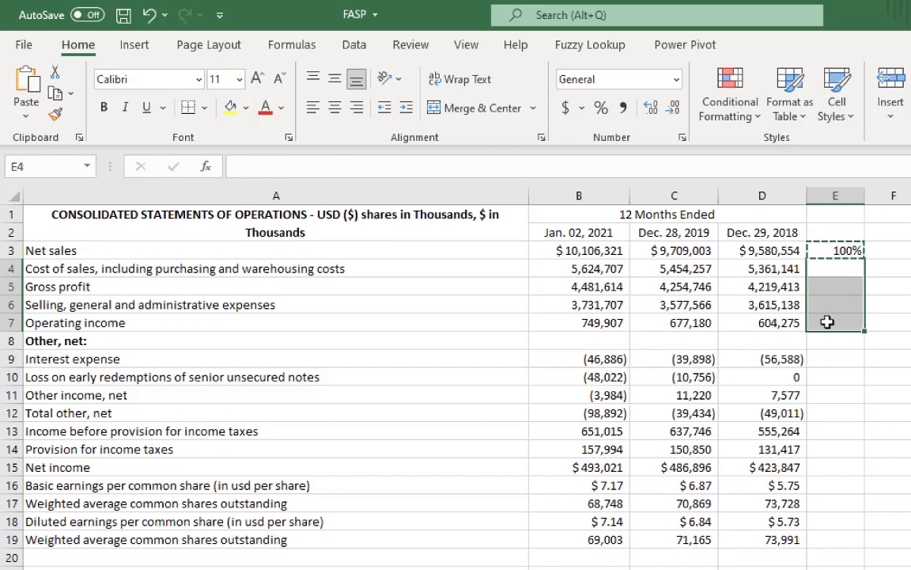
pyautogui.click(35, 91)
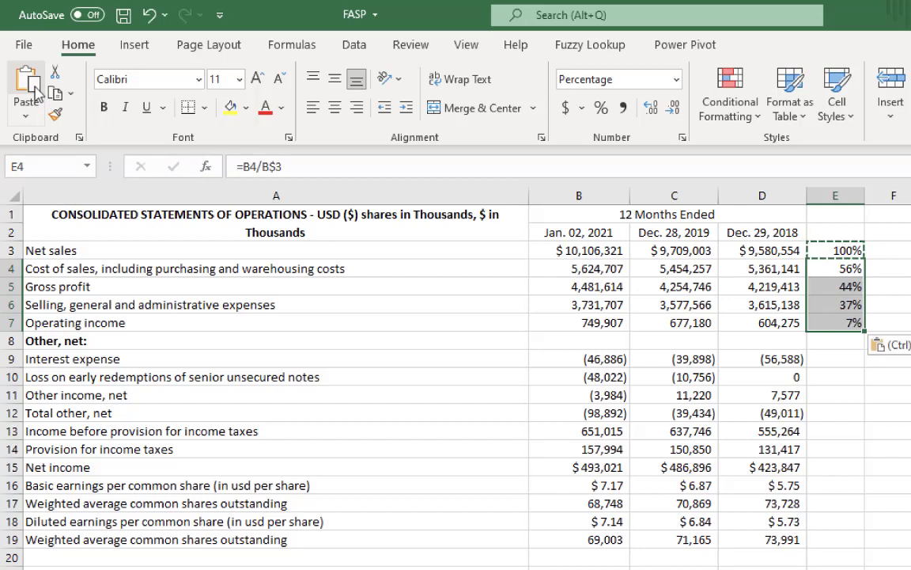
# Check the copied formulas in E4, E5 and E7 against the cost of sales and net sales cells they reference.
pyautogui.click(834, 270)
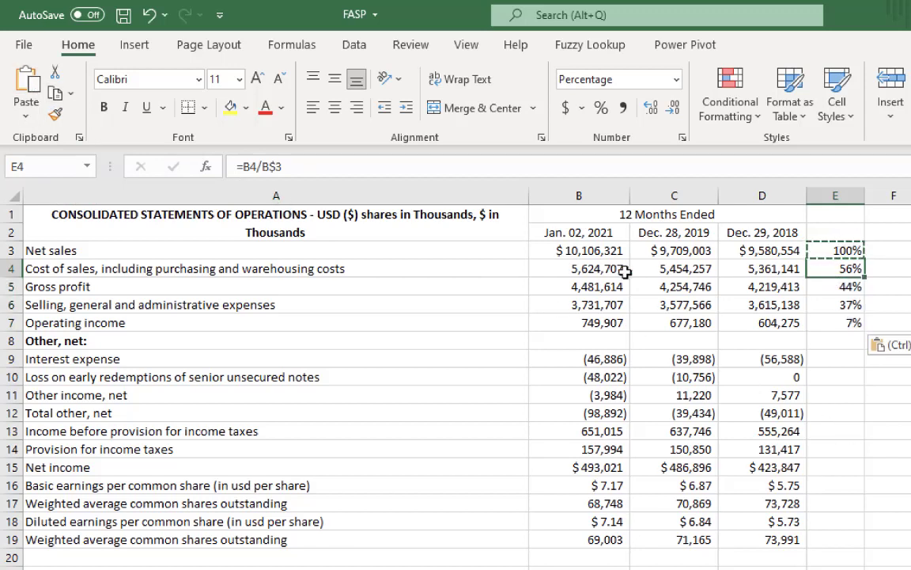
pyautogui.click(584, 271)
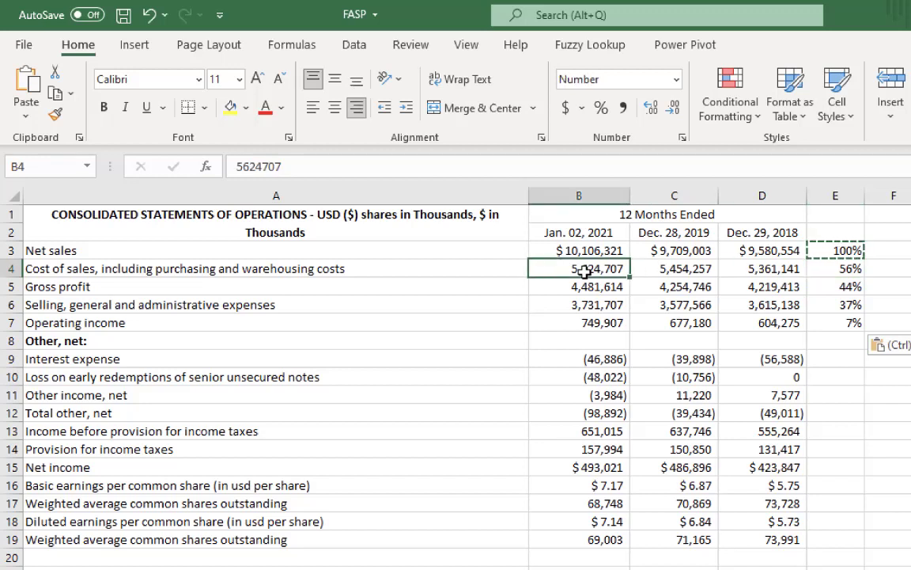
pyautogui.click(586, 250)
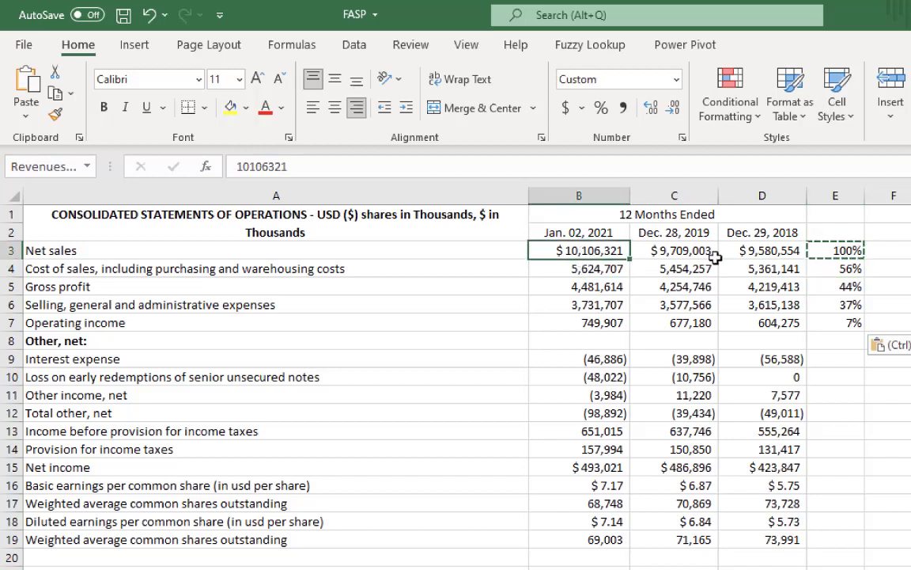
pyautogui.click(852, 270)
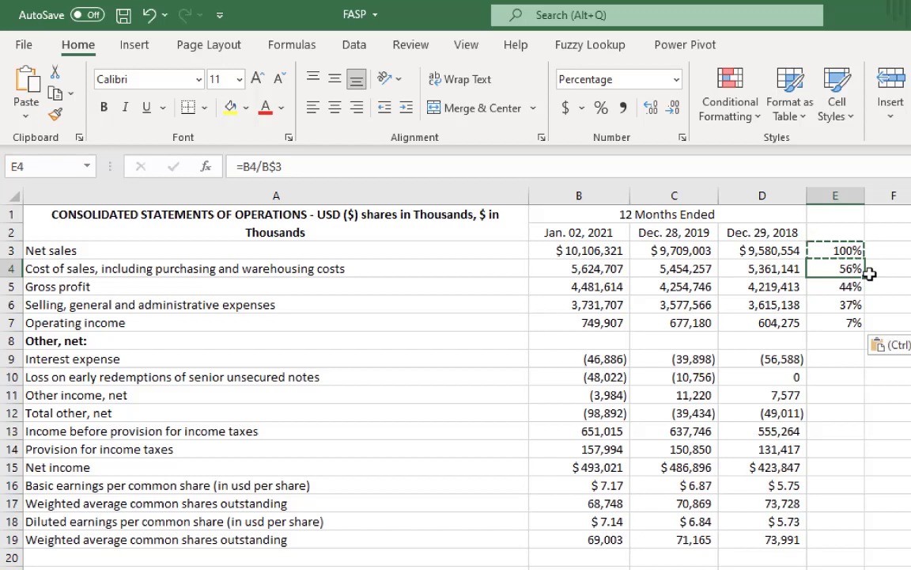
pyautogui.click(848, 287)
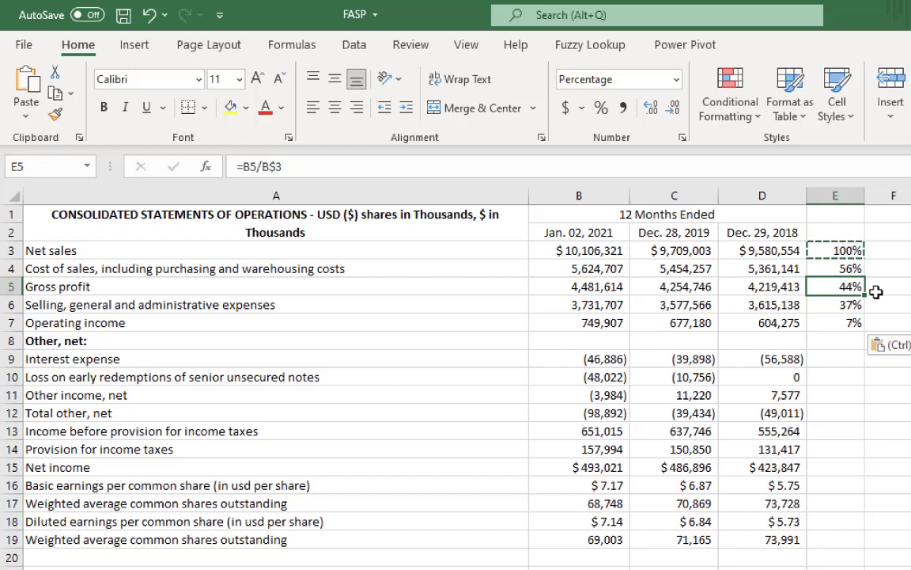
pyautogui.click(856, 322)
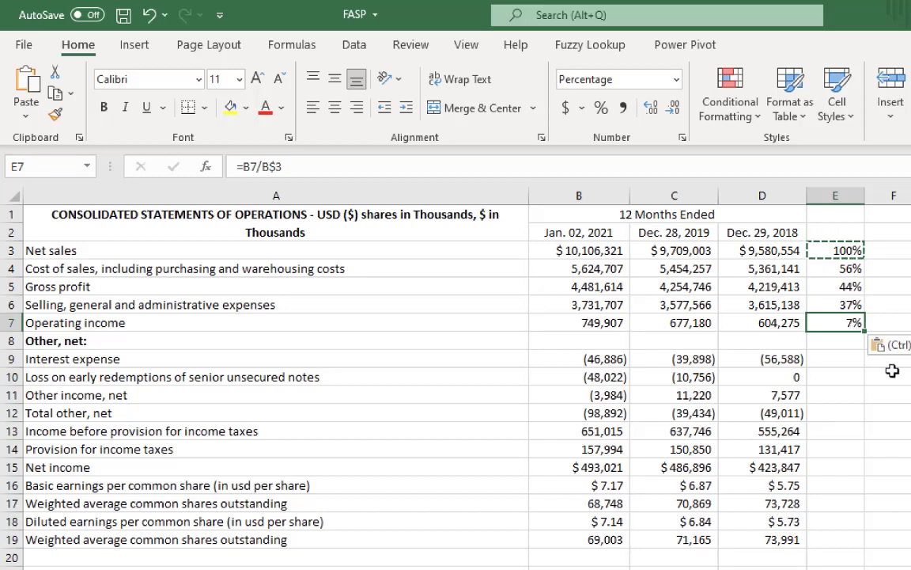
pyautogui.press('Escape')
pyautogui.press('Escape')
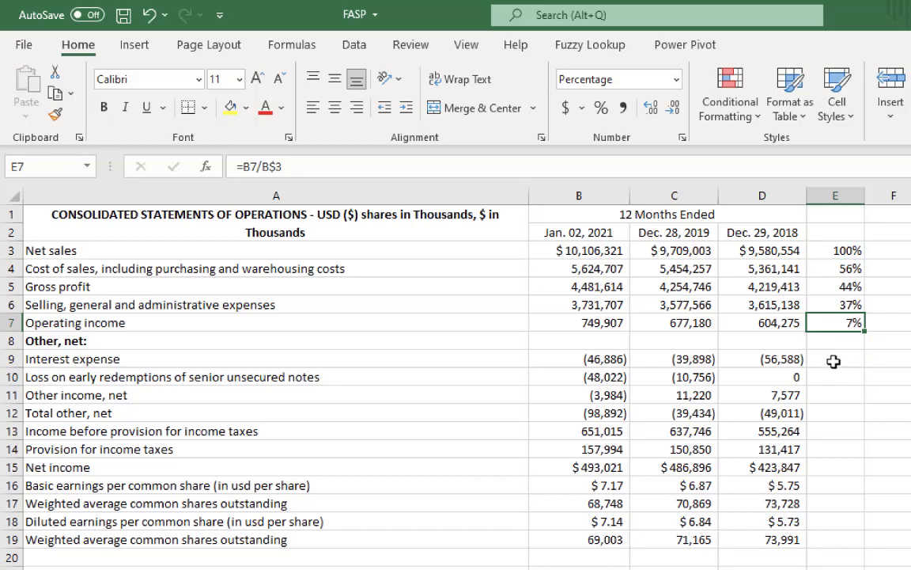
# Copy the E3 percentage formula into E9:E15, from interest expense through net income.
pyautogui.click(844, 251)
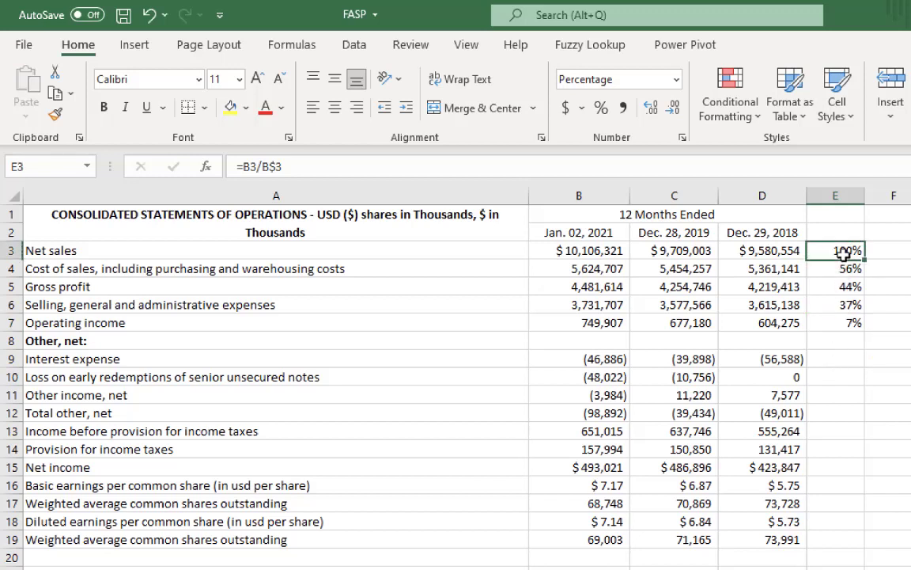
pyautogui.click(55, 93)
pyautogui.moveTo(823, 358); pyautogui.dragTo(823, 464)
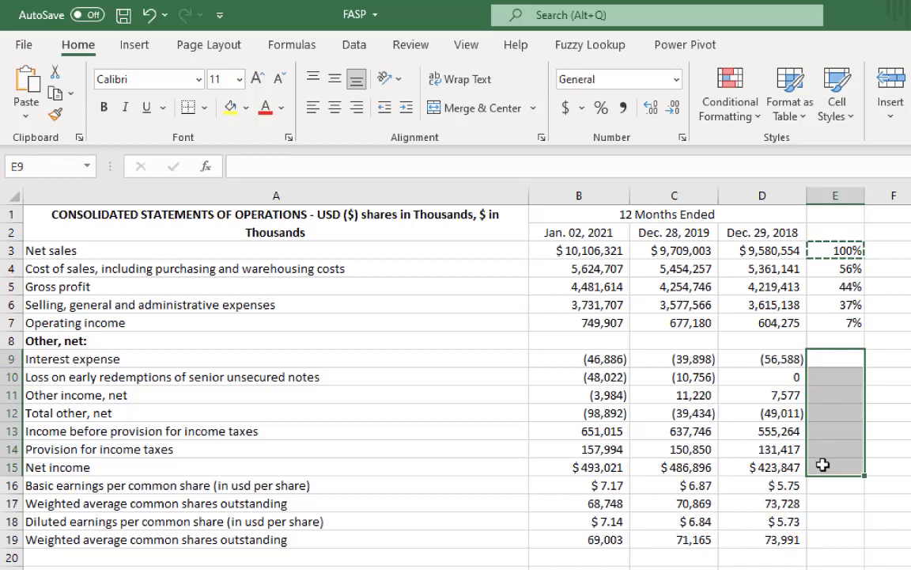
pyautogui.click(30, 82)
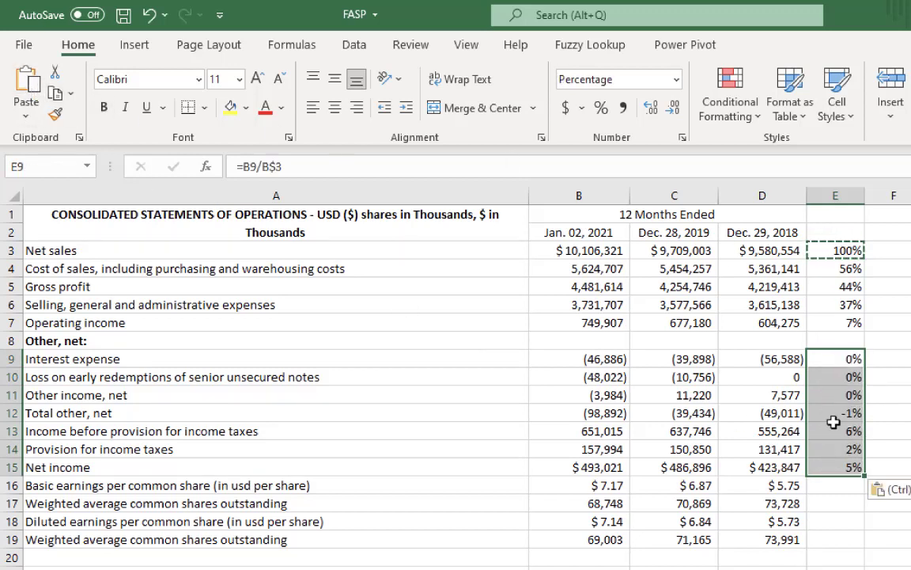
# Format the common size percentages in E3:E15 to show one decimal place.
pyautogui.click(847, 360)
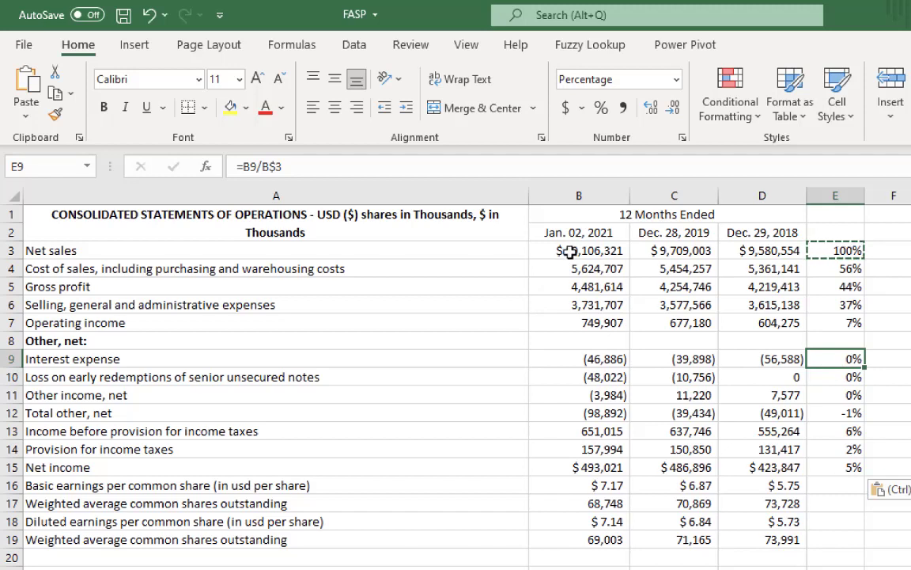
pyautogui.click(654, 116)
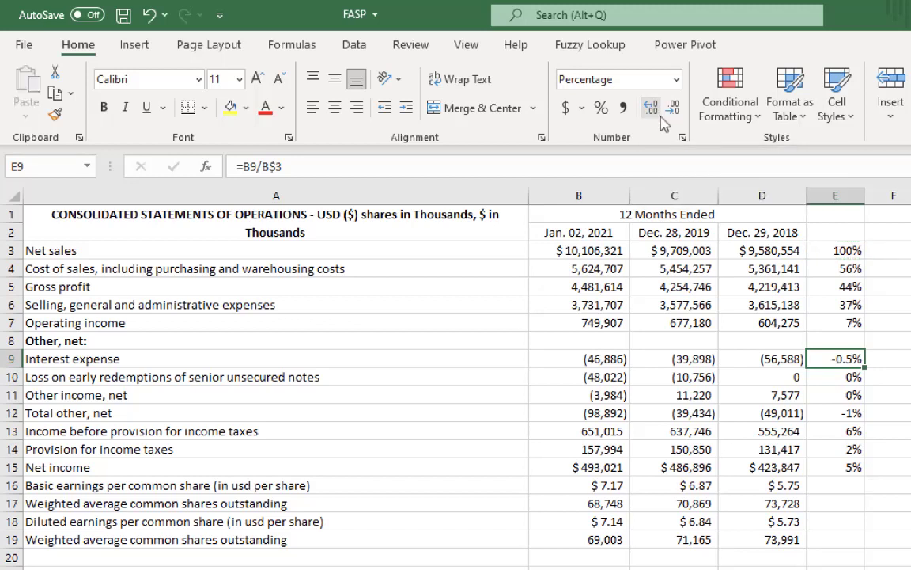
pyautogui.moveTo(840, 250); pyautogui.dragTo(824, 466)
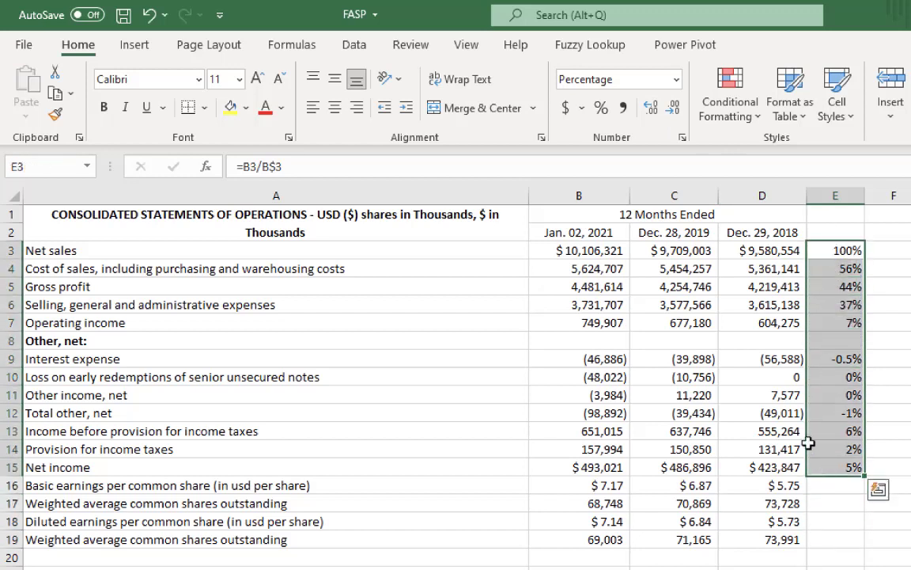
pyautogui.click(654, 115)
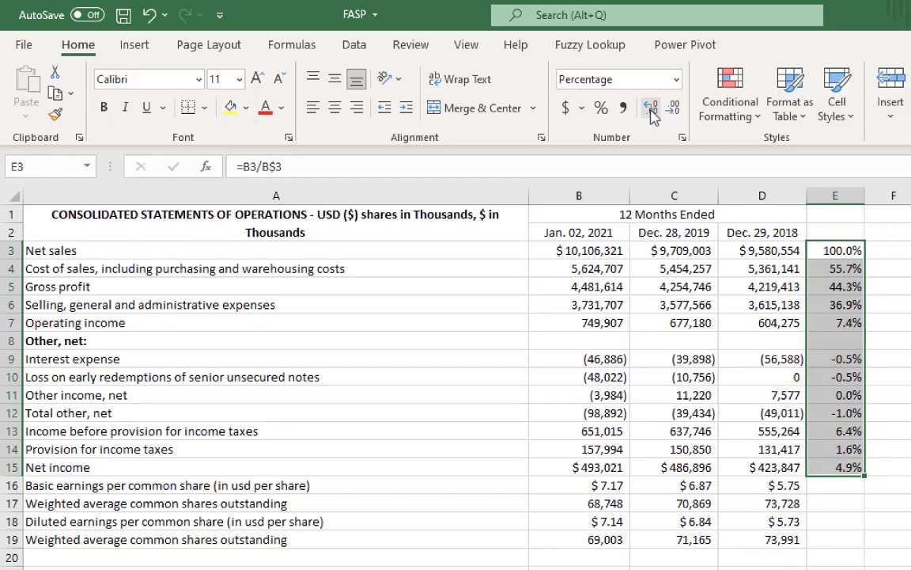
pyautogui.click(898, 543)
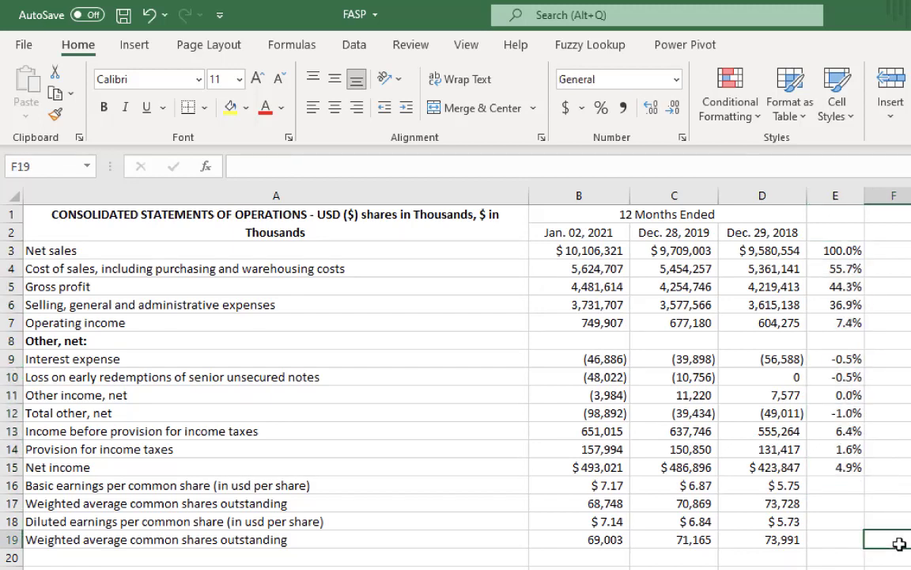
pyautogui.click(850, 397)
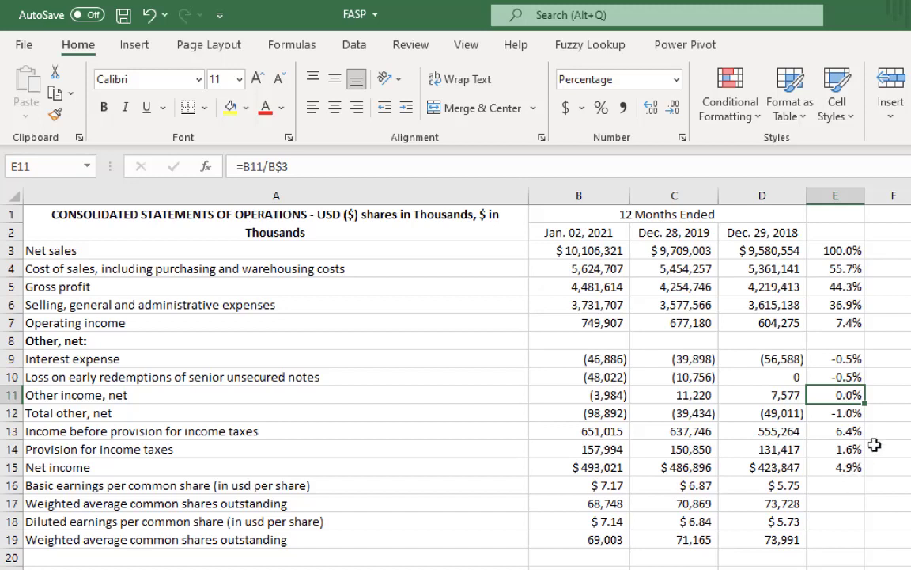
# Enter 2021 in E2 as the heading of the first common size percentage column.
pyautogui.click(837, 233)
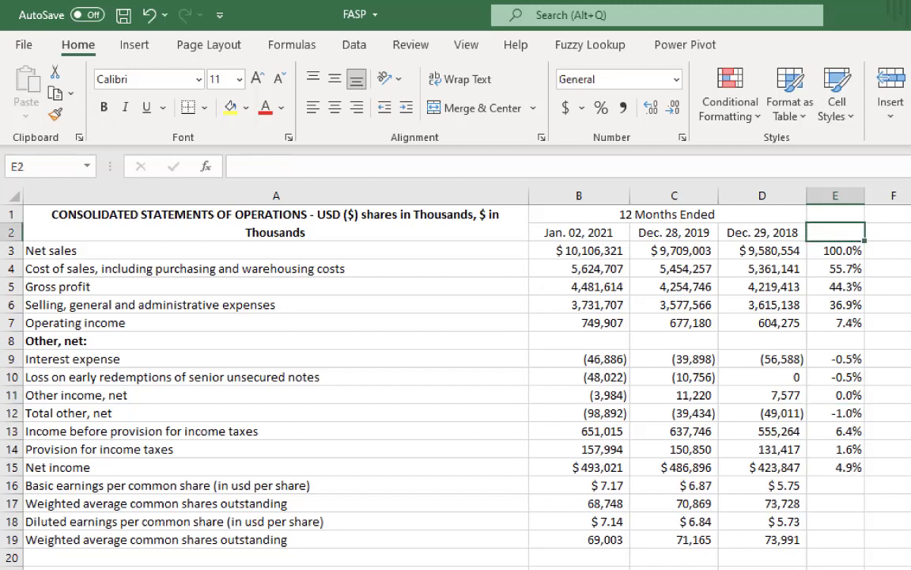
pyautogui.write('2021')
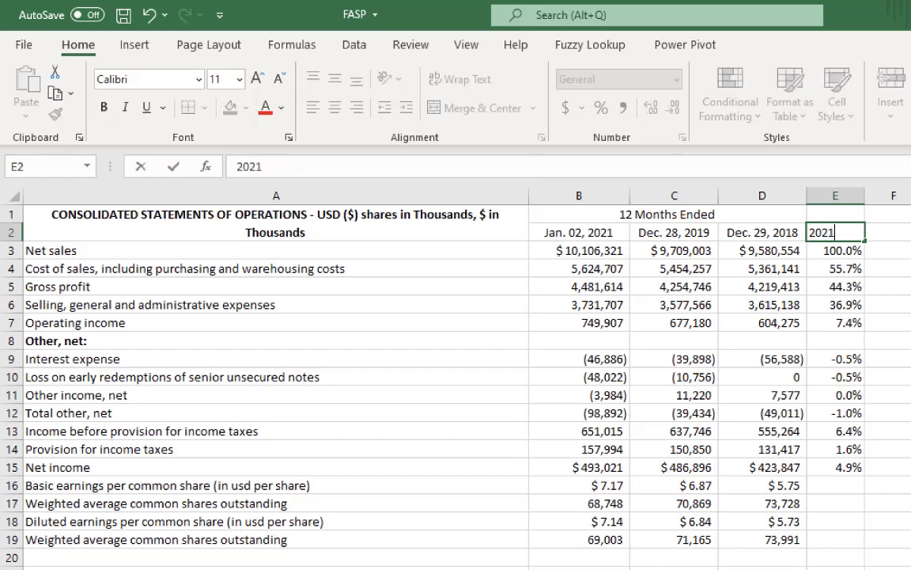
pyautogui.press('Return')
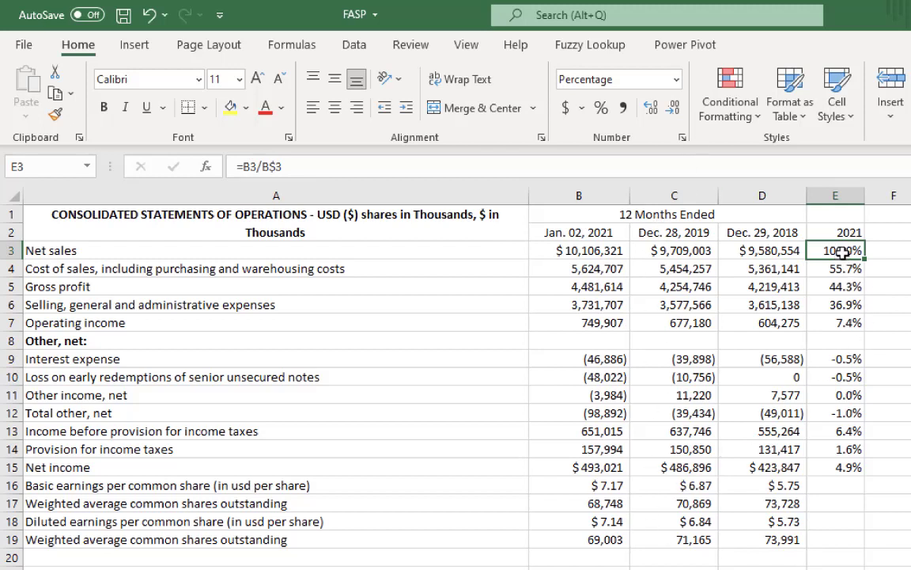
# Copy the percentage formulas from E3:E15 into F3:F15 for the year ended Dec. 28, 2019.
pyautogui.moveTo(843, 251); pyautogui.dragTo(838, 469)
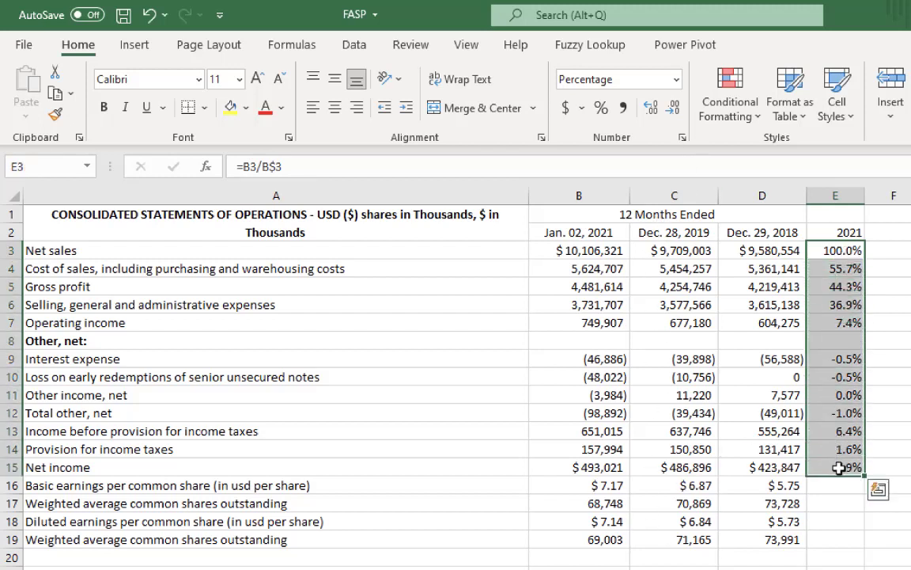
pyautogui.hotkey('ctrl', 'c')
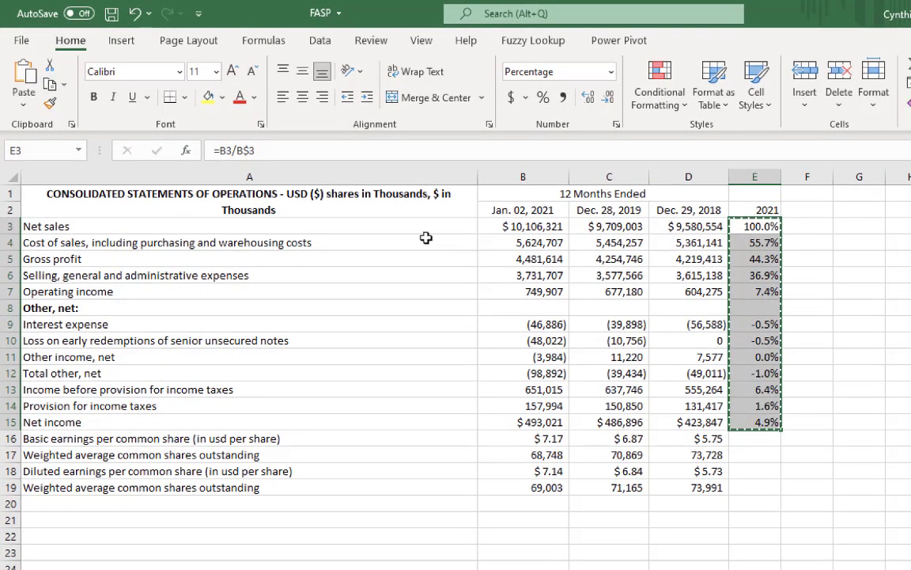
pyautogui.click(809, 224)
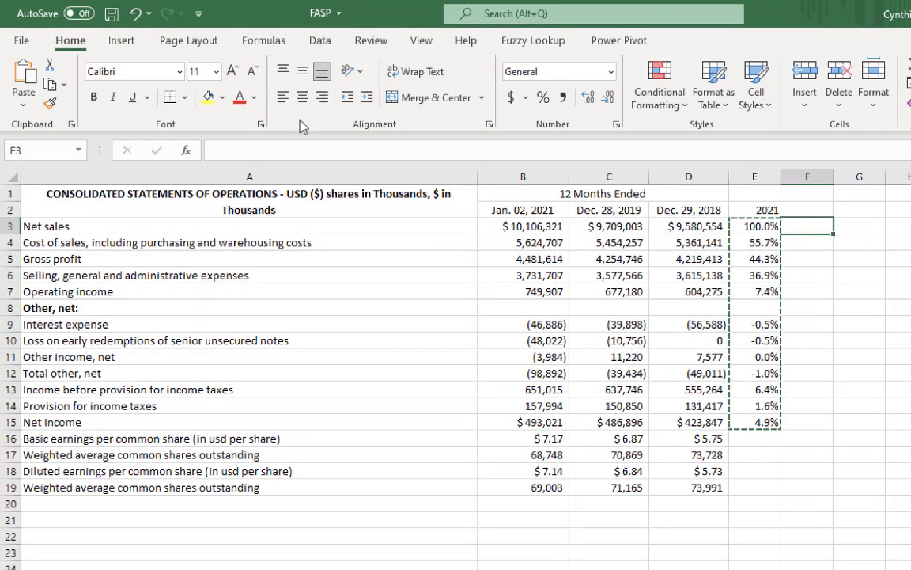
pyautogui.click(25, 74)
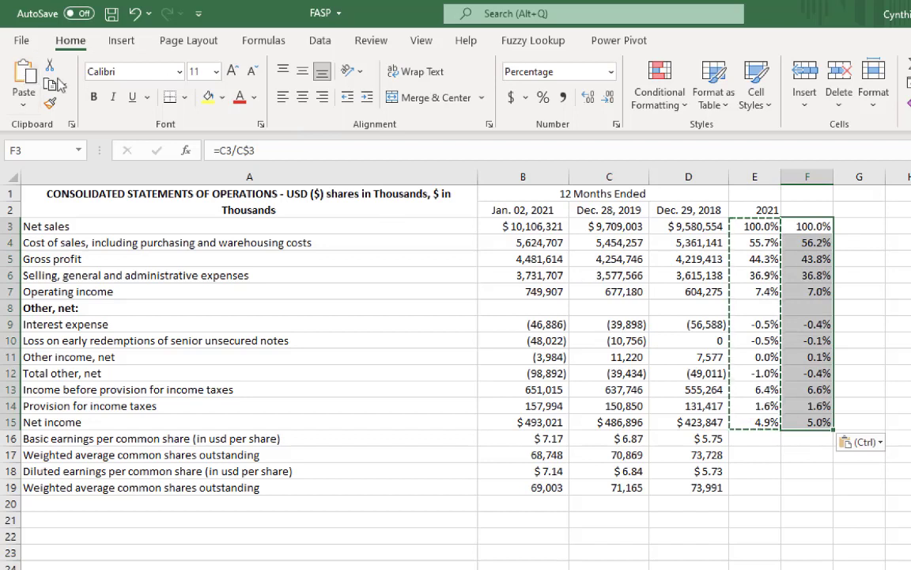
pyautogui.click(819, 228)
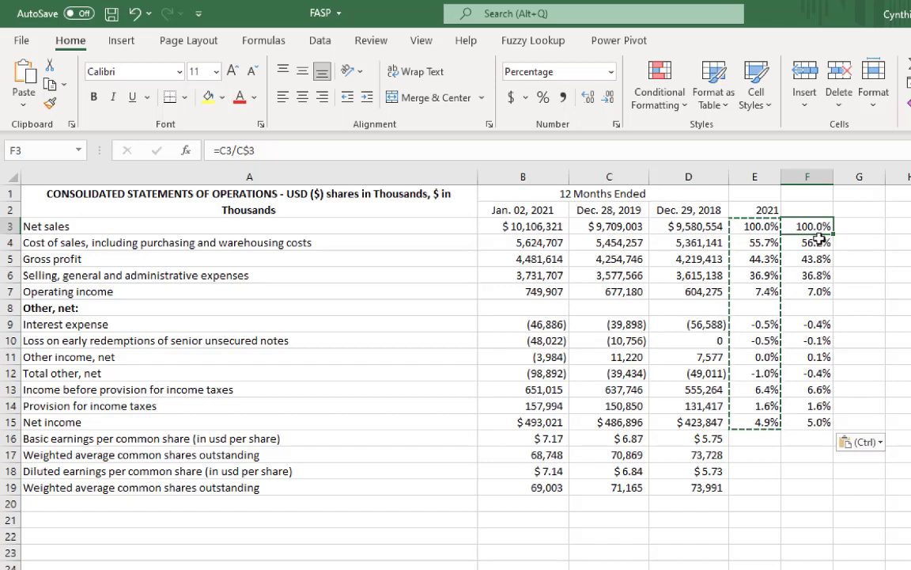
pyautogui.click(820, 246)
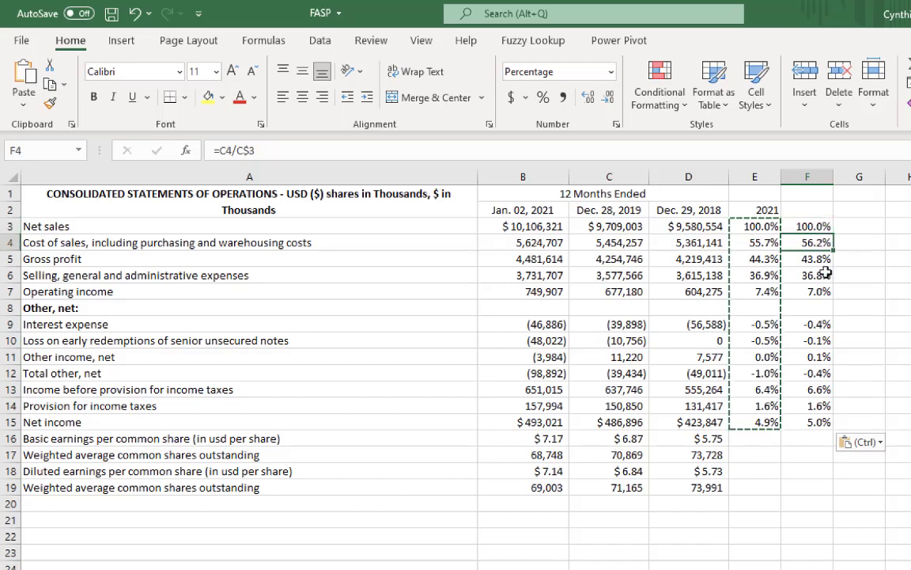
# Enter 2022 in F2 and 2023 in G2 as the headings of the second and third common size columns.
pyautogui.click(818, 210)
pyautogui.write('20')
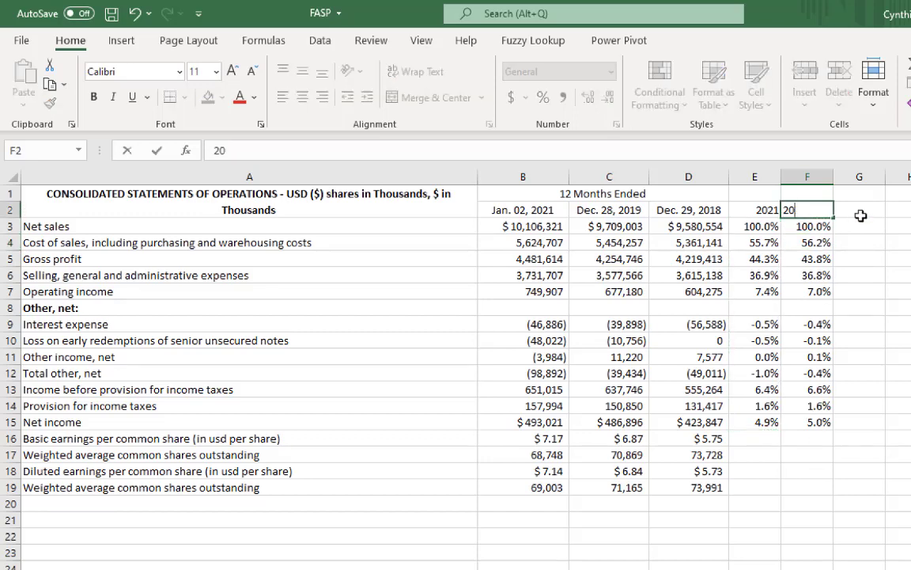
pyautogui.write('22')
pyautogui.press('Return')
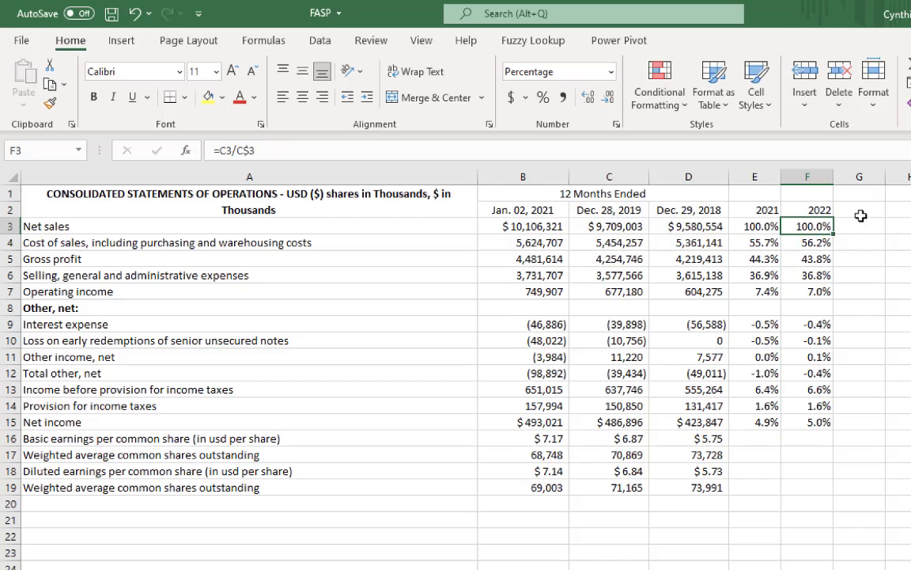
pyautogui.click(860, 212)
pyautogui.write('2023')
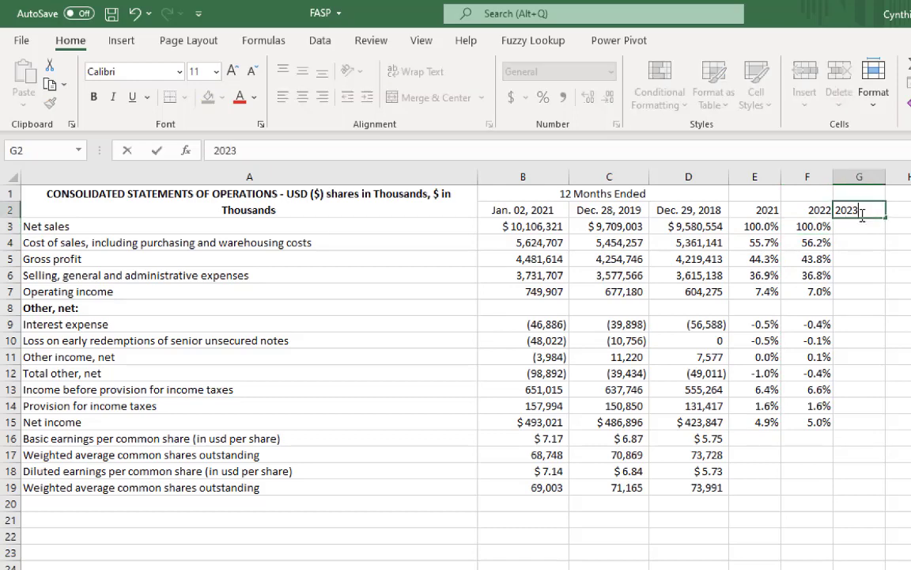
pyautogui.press('Return')
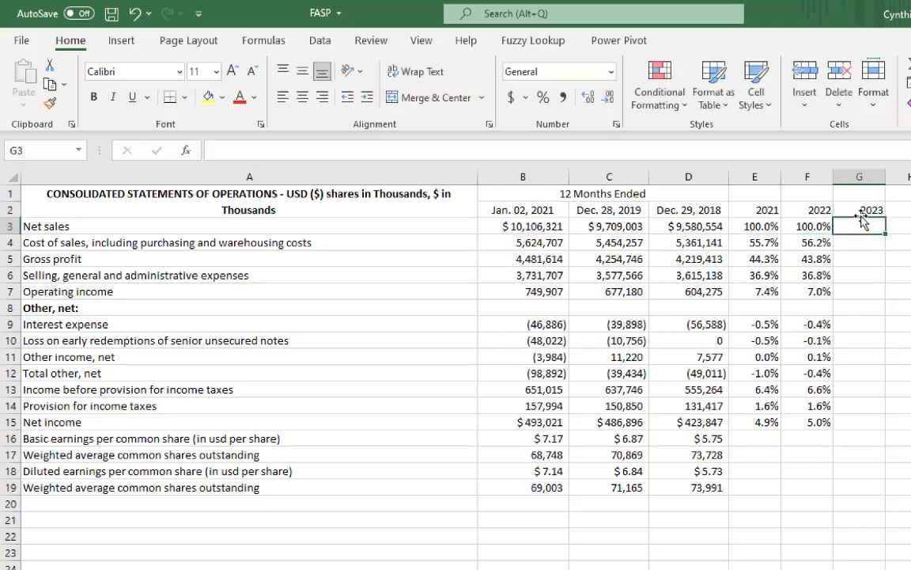
# Copy the percentage formulas from F3:F15 into G3:G15 for the year ended Dec. 29, 2018.
pyautogui.moveTo(810, 226); pyautogui.dragTo(813, 427)
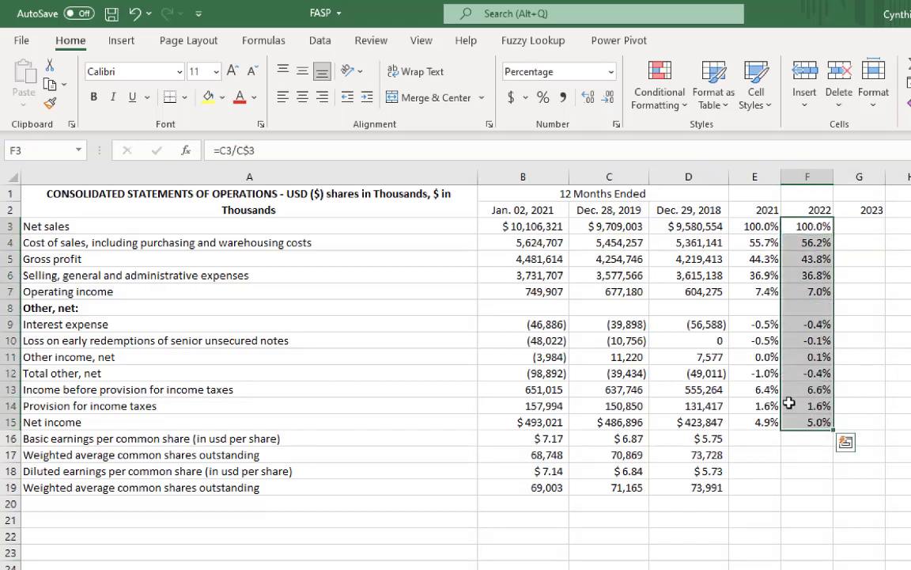
pyautogui.click(48, 84)
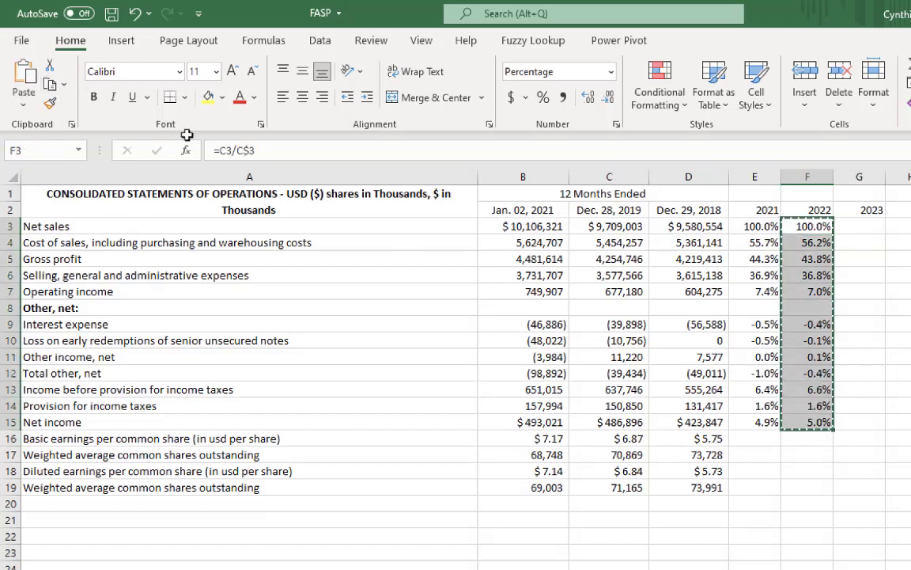
pyautogui.click(878, 226)
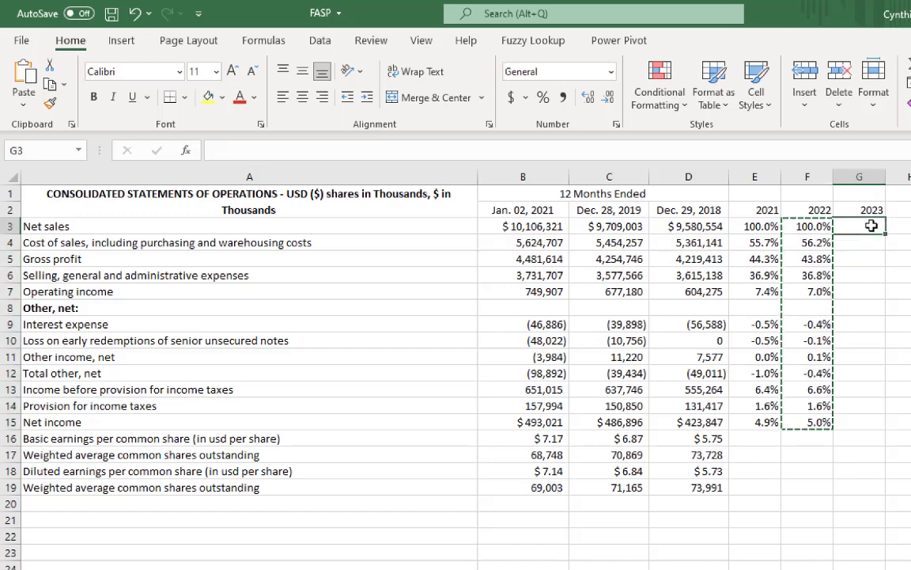
pyautogui.click(27, 75)
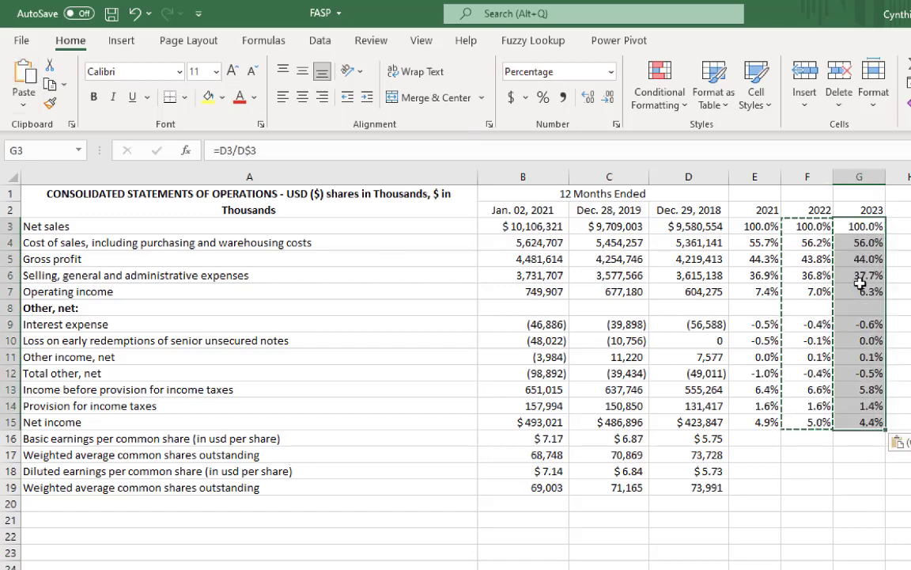
pyautogui.click(866, 244)
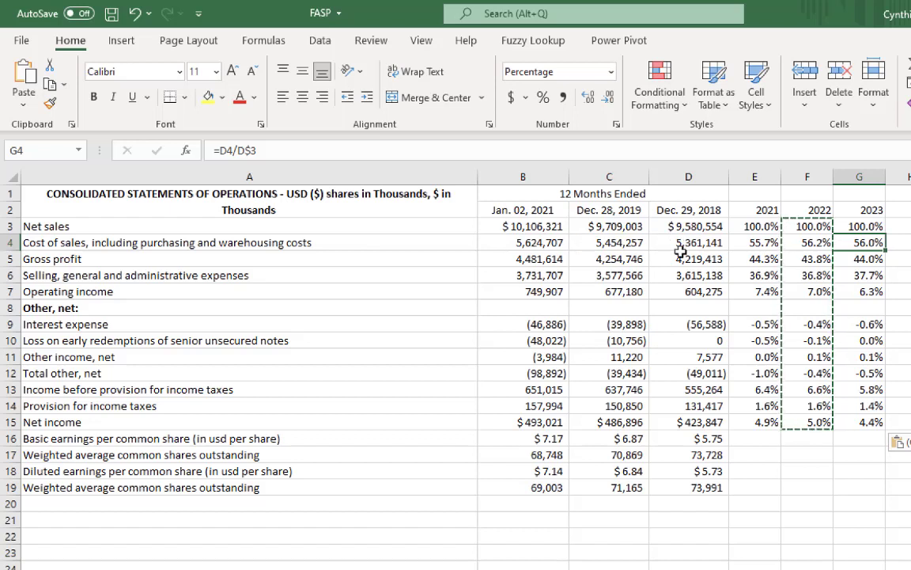
pyautogui.press('Escape')
pyautogui.click(860, 503)
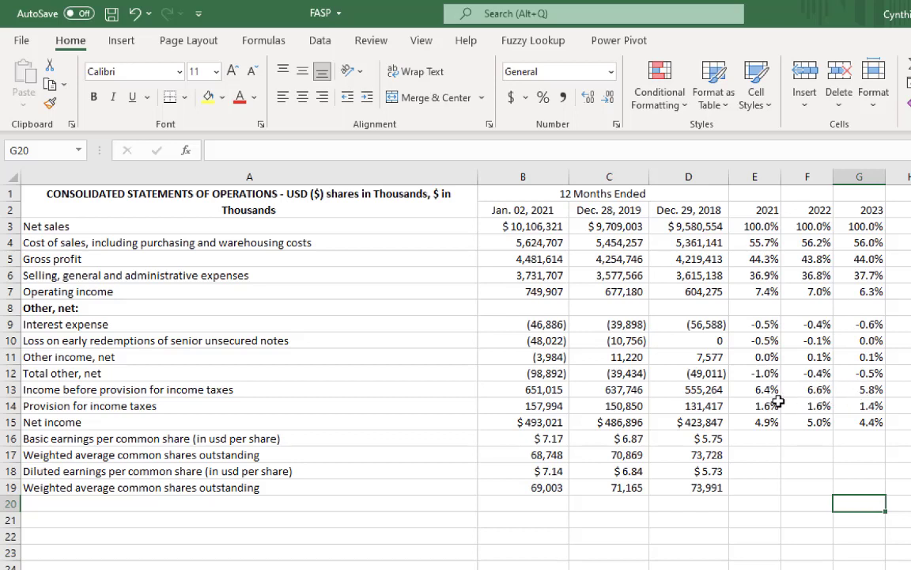
# Change the common size column headings to 2019 in F2 and 2018 in G2, and save the workbook.
pyautogui.click(814, 210)
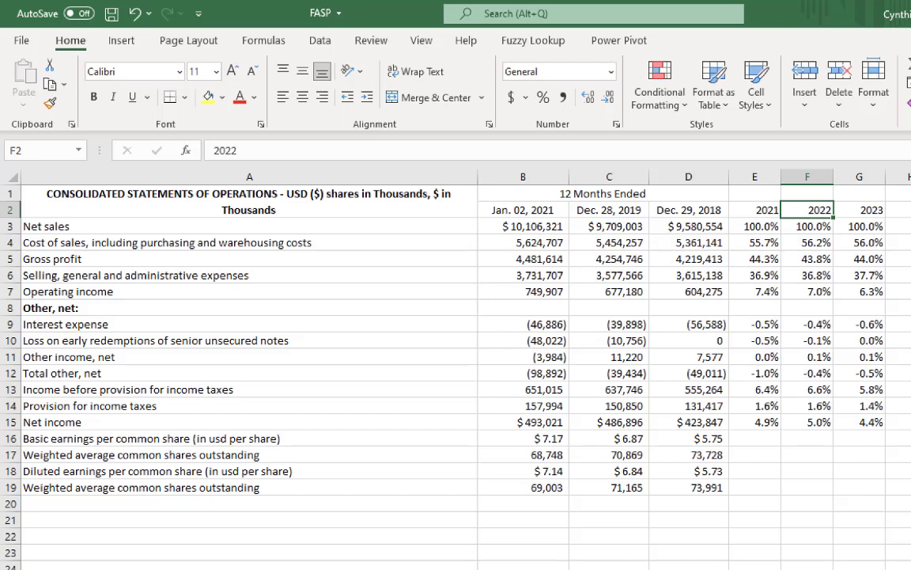
pyautogui.write('2019')
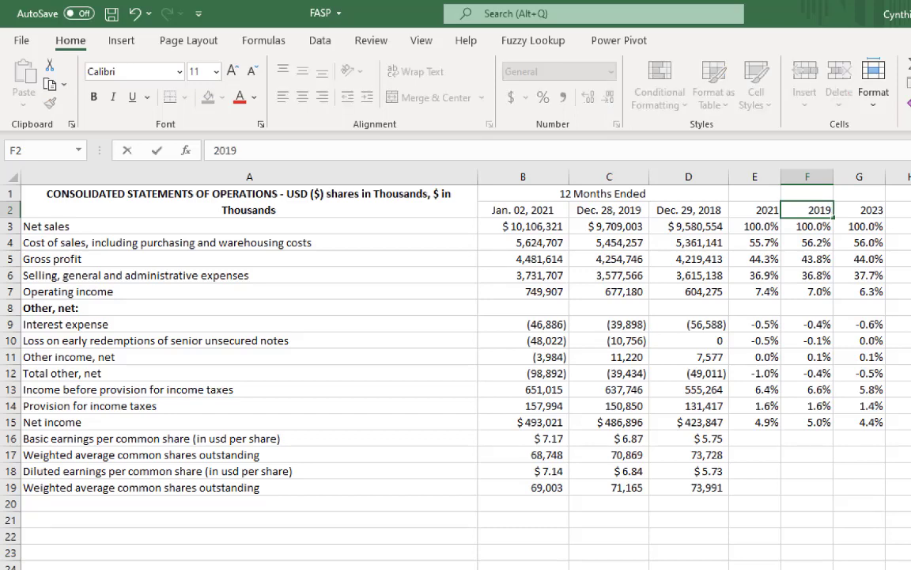
pyautogui.press('Tab')
pyautogui.write('2018')
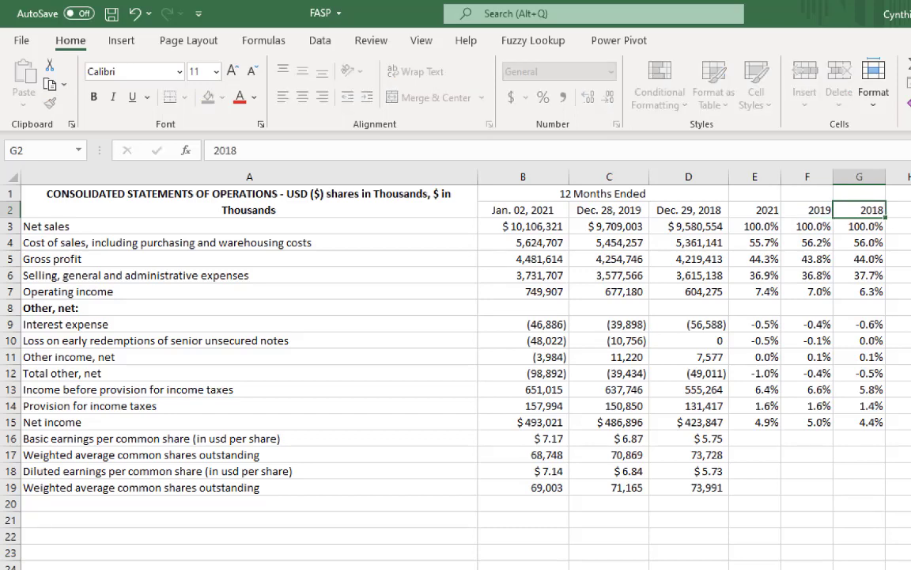
pyautogui.press('Return')
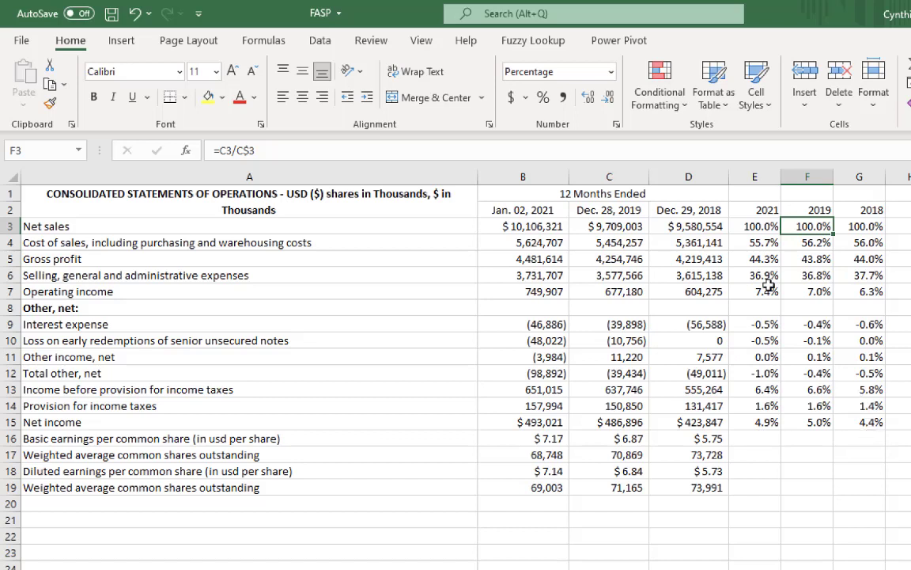
pyautogui.click(112, 15)
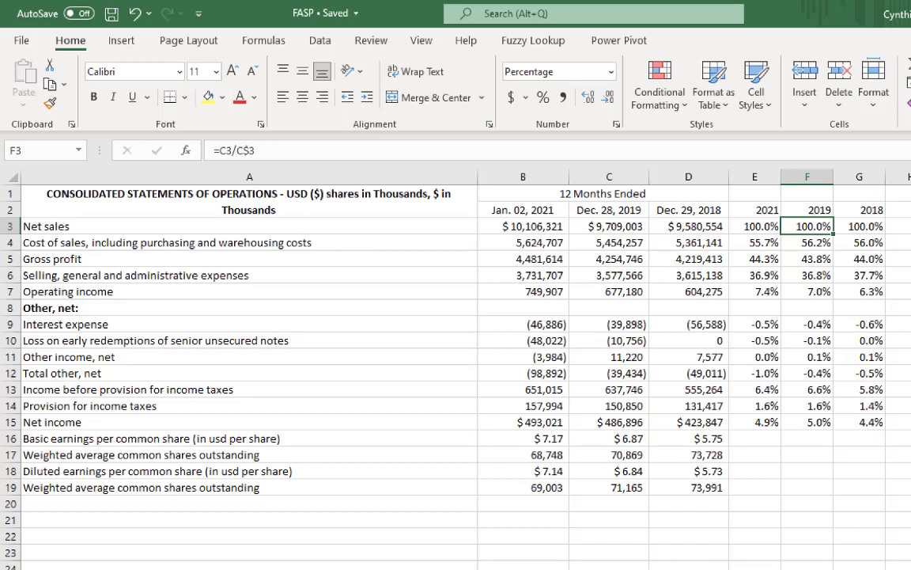
# On the sheet with the Chapter 4 questions, enter "Common size analysis is on Statement of Operations" in C3 as the answer to question 1.
pyautogui.hotkey('ctrl', 'pagedown')
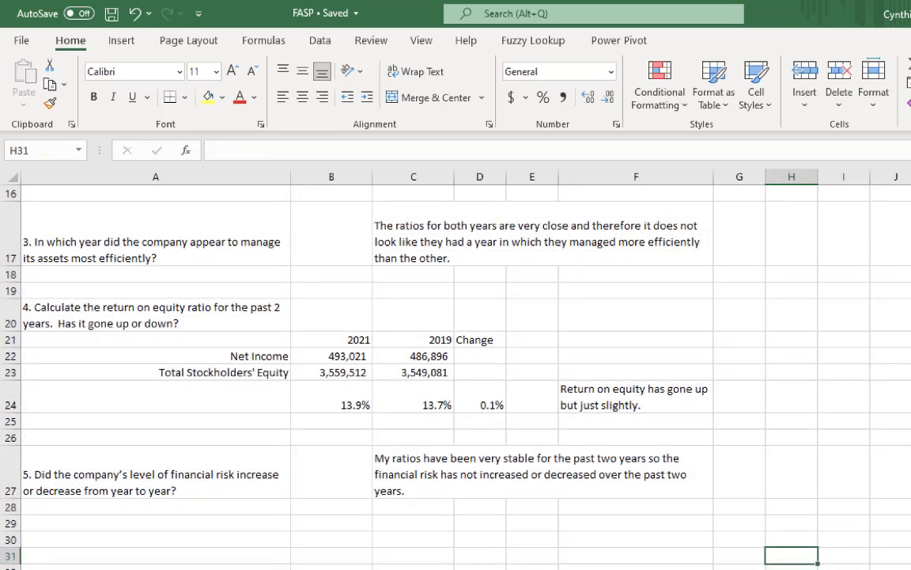
pyautogui.hotkey('ctrl', 'pagedown')
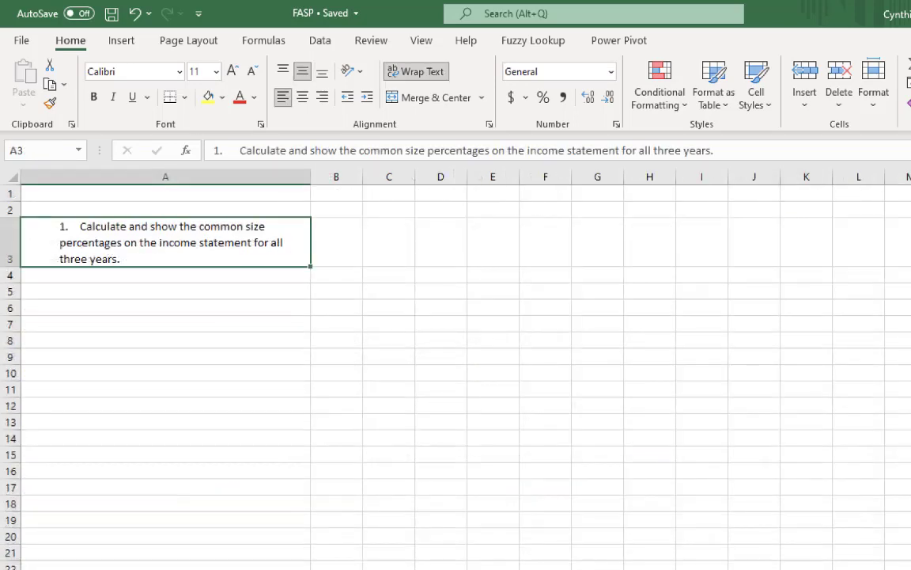
pyautogui.click(384, 249)
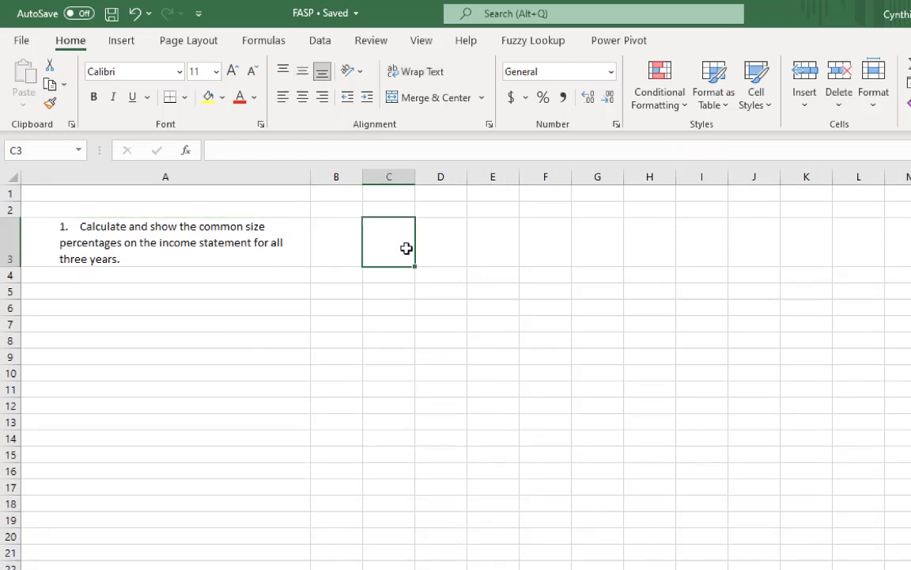
pyautogui.write('com')
pyautogui.press('BackSpace')
pyautogui.press('BackSpace')
pyautogui.press('BackSpace')
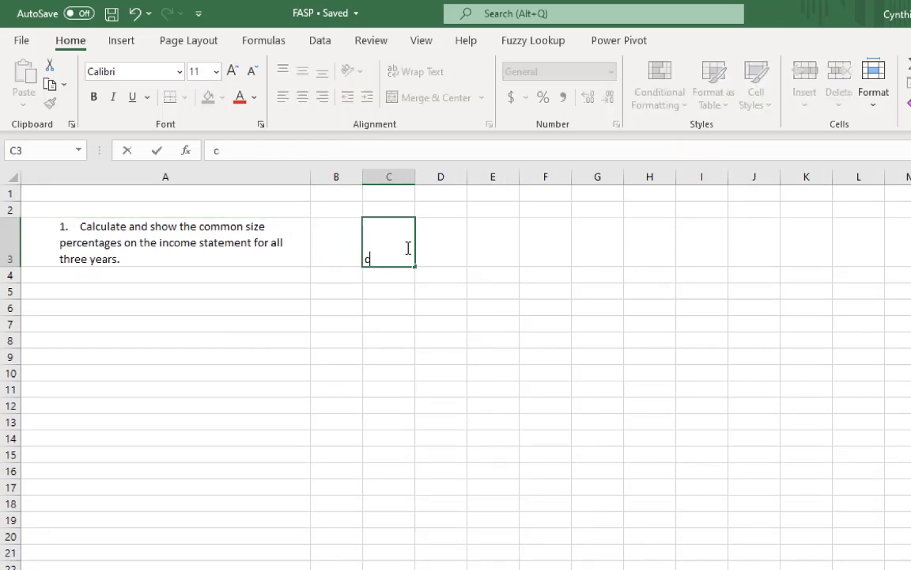
pyautogui.write('Common ')
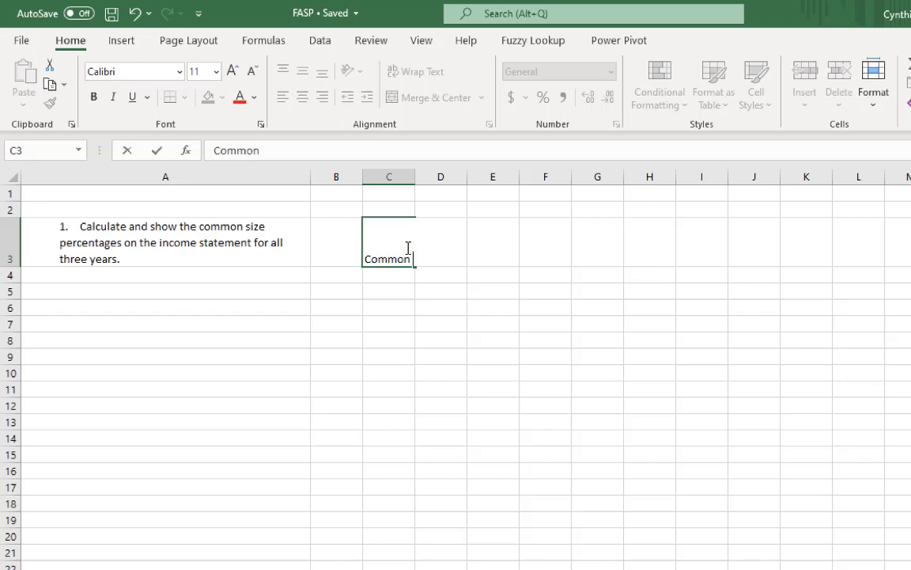
pyautogui.write('size analysis is on')
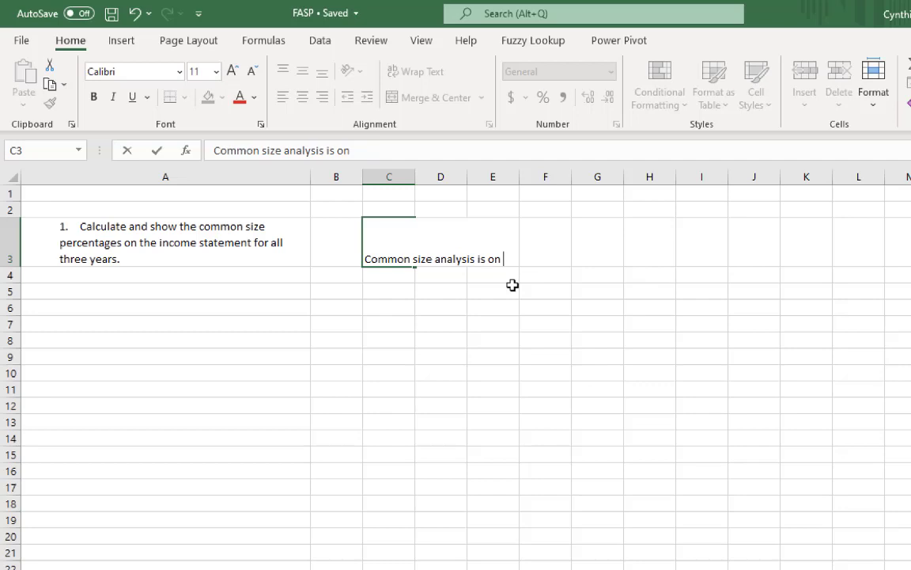
pyautogui.write('Stateme')
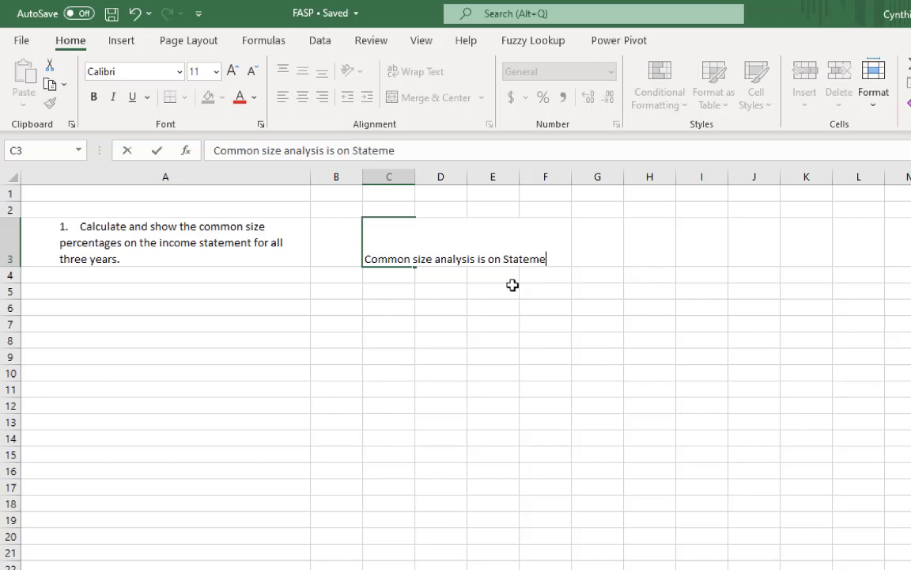
pyautogui.write('nt of Operations')
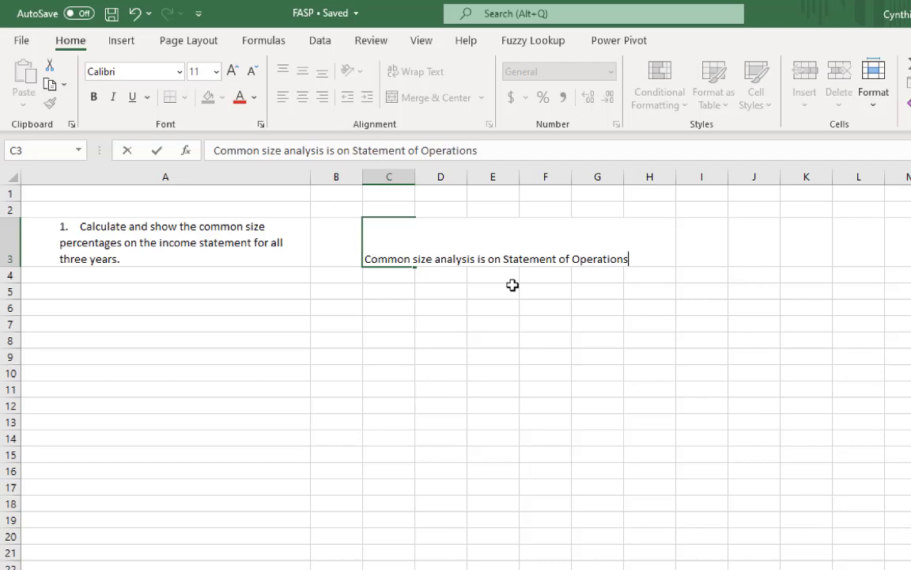
pyautogui.press('Return')
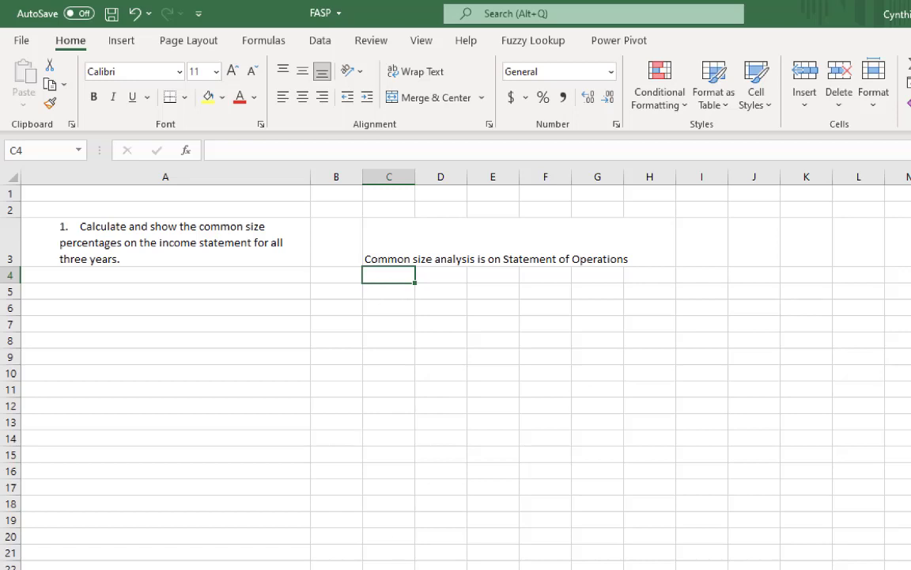
# Copy Chapter 4 question 2 on gross margin and operating income from the Word project document into A6 of the workbook and wrap its text.
pyautogui.hotkey('alt', 'Tab')
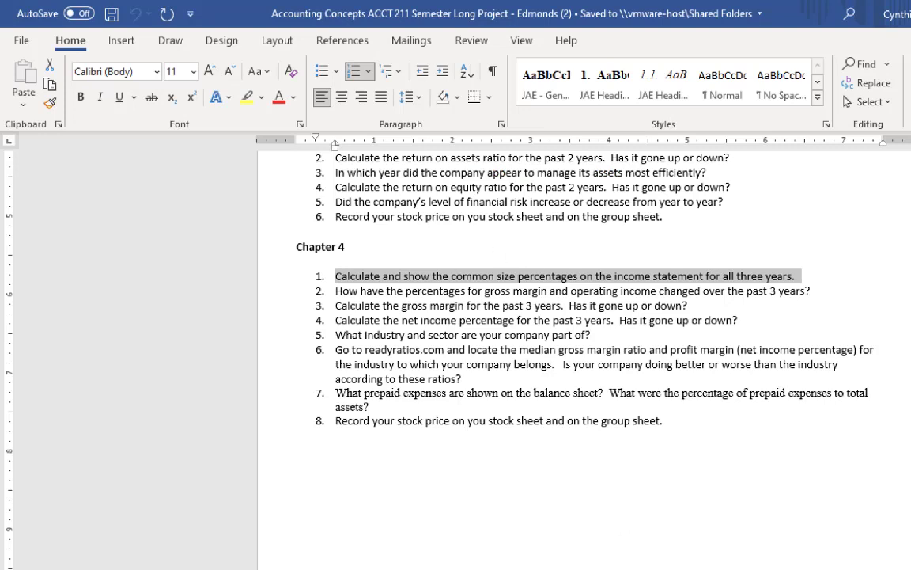
pyautogui.tripleClick(423, 293)
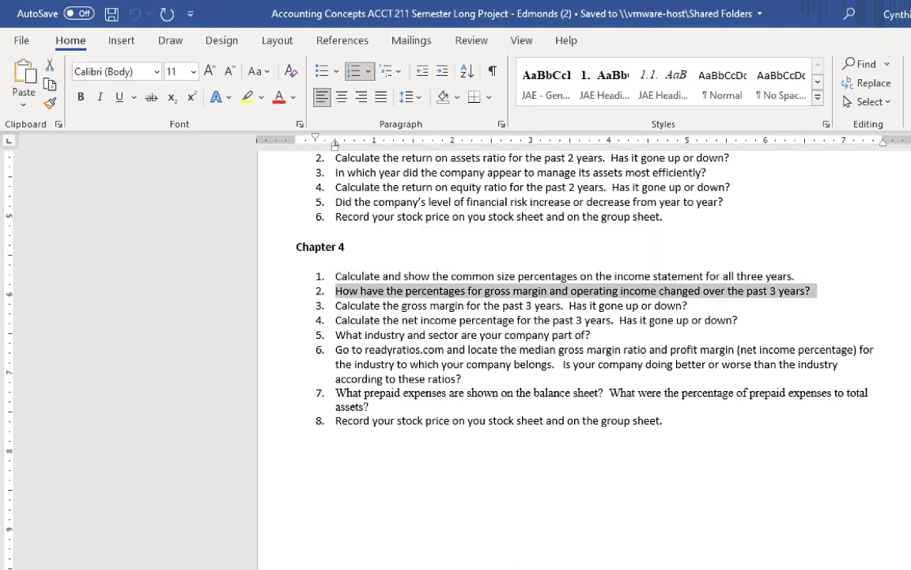
pyautogui.hotkey('alt', 'Tab')
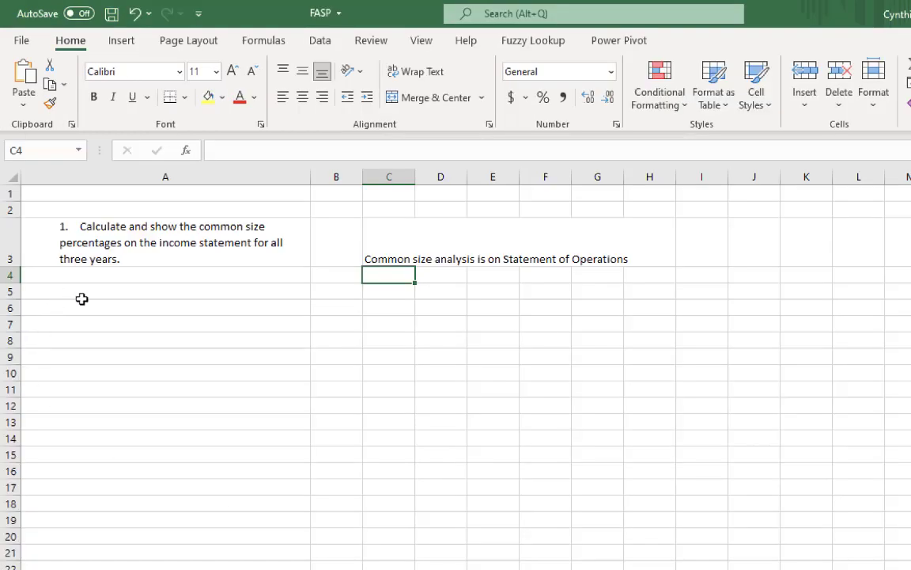
pyautogui.click(87, 309)
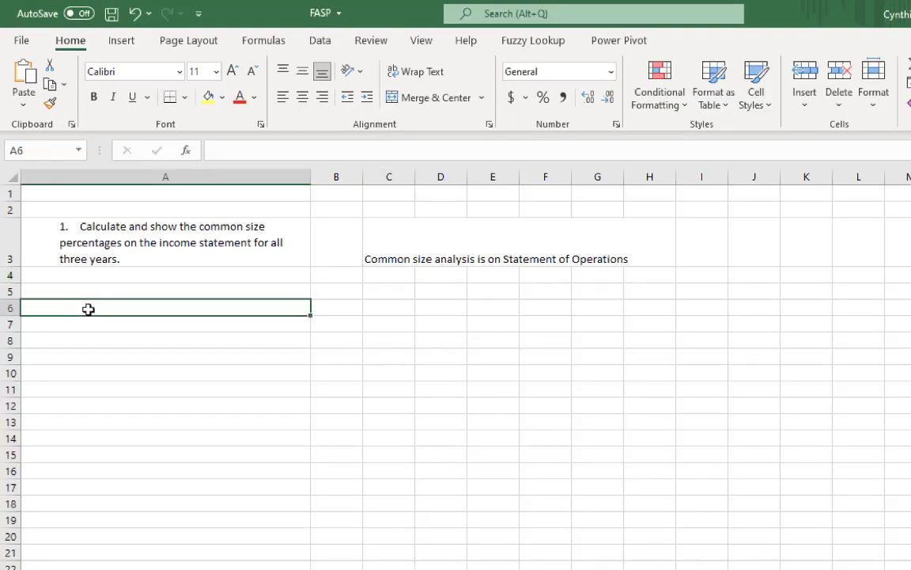
pyautogui.click(27, 75)
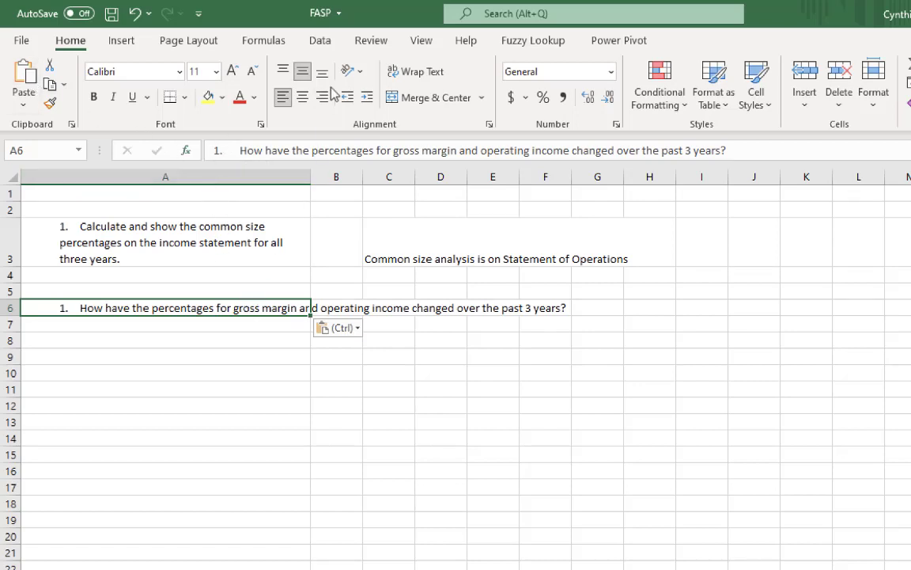
pyautogui.click(417, 73)
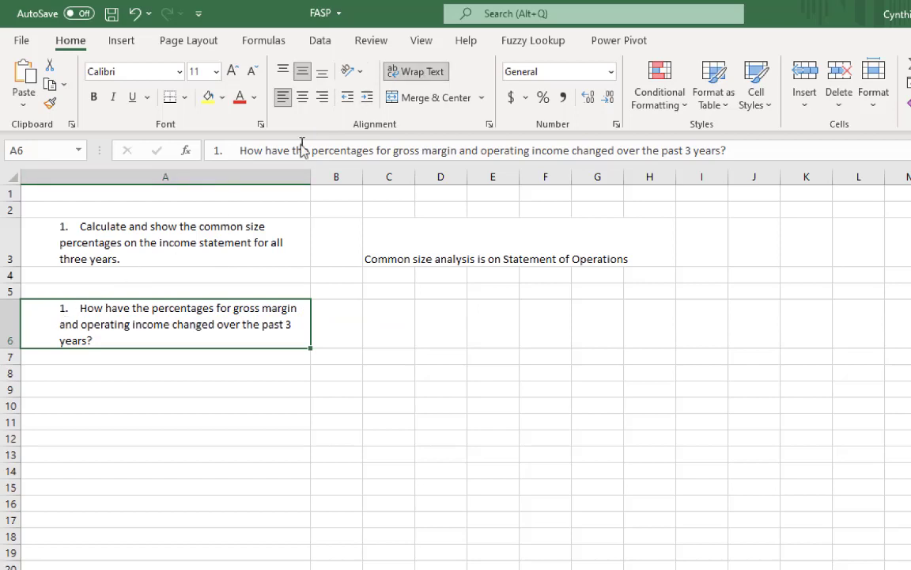
# Change the number of the gross margin and operating income question in A6 to 2.
pyautogui.click(220, 151)
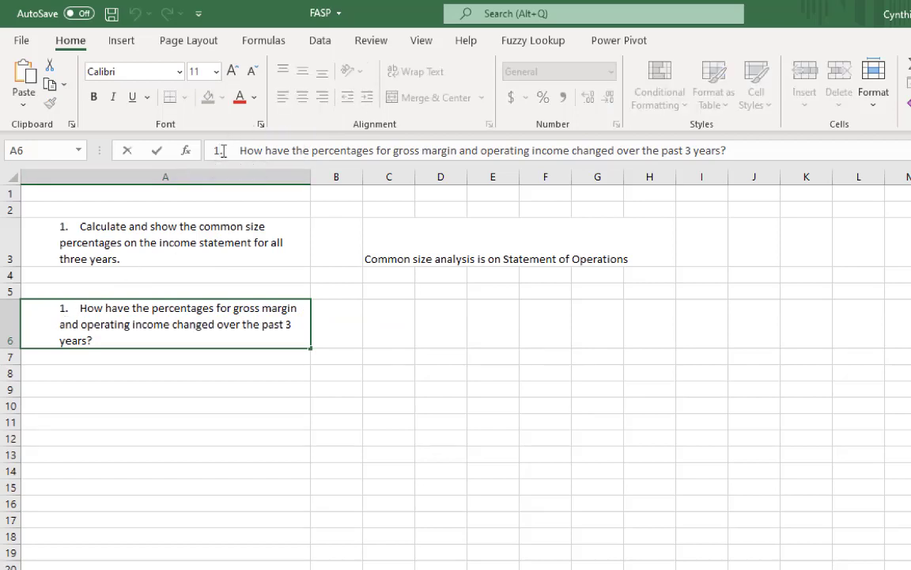
pyautogui.press('BackSpace')
pyautogui.write('2')
pyautogui.press('Return')
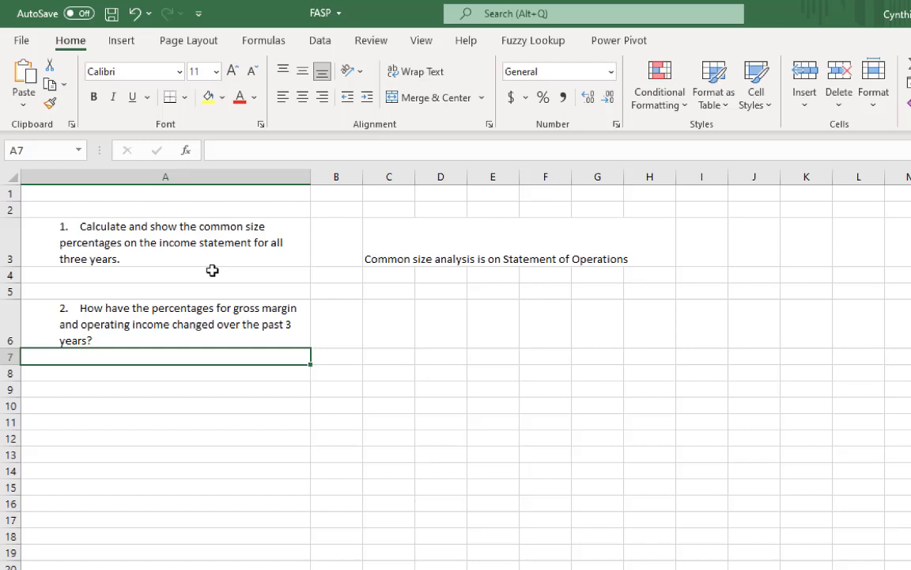
# Enter the row label "Gross Margin" in A7, directly below question 2.
pyautogui.write('Gorss')
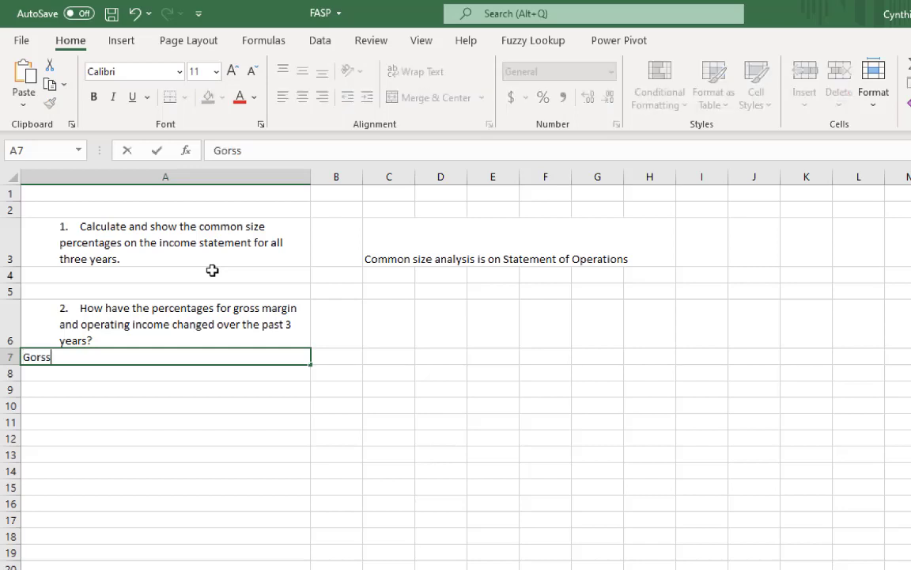
pyautogui.press('BackSpace')
pyautogui.press('BackSpace')
pyautogui.press('BackSpace')
pyautogui.press('BackSpace')
pyautogui.write('ros')
pyautogui.press('BackSpace')
pyautogui.press('BackSpace')
pyautogui.press('BackSpace')
pyautogui.write('ross Margin')
pyautogui.press('Return')
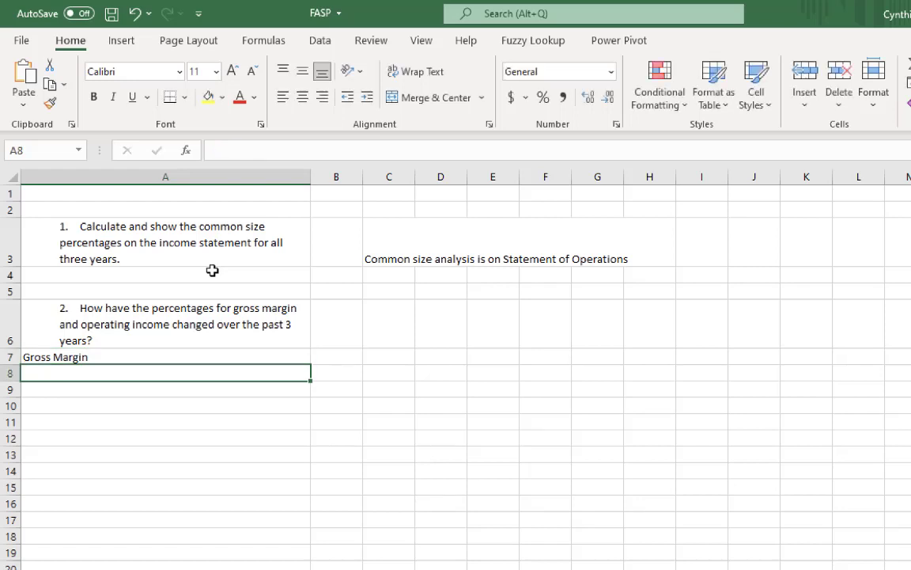
# Indent the Gross Margin label in A7 four levels, right-align it, and insert a new row above it.
pyautogui.click(198, 357)
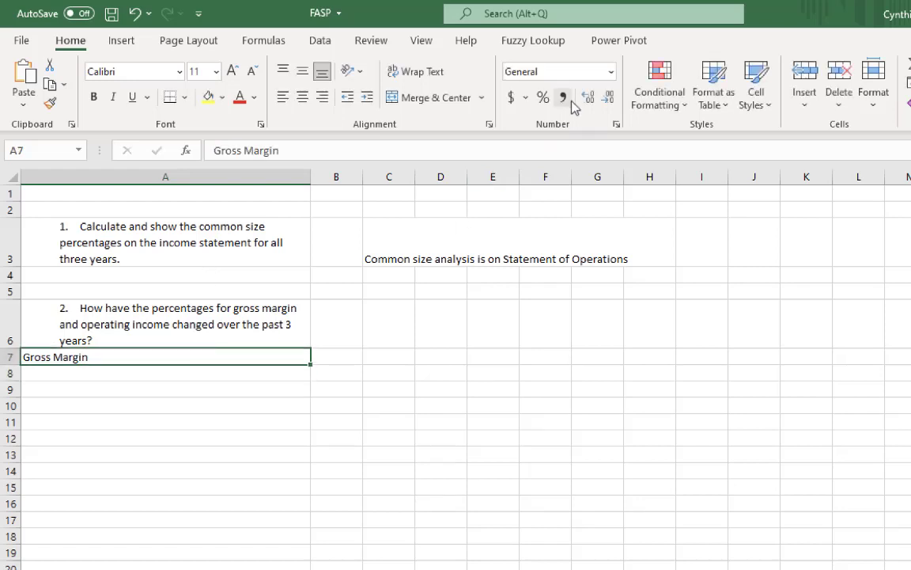
pyautogui.click(367, 99)
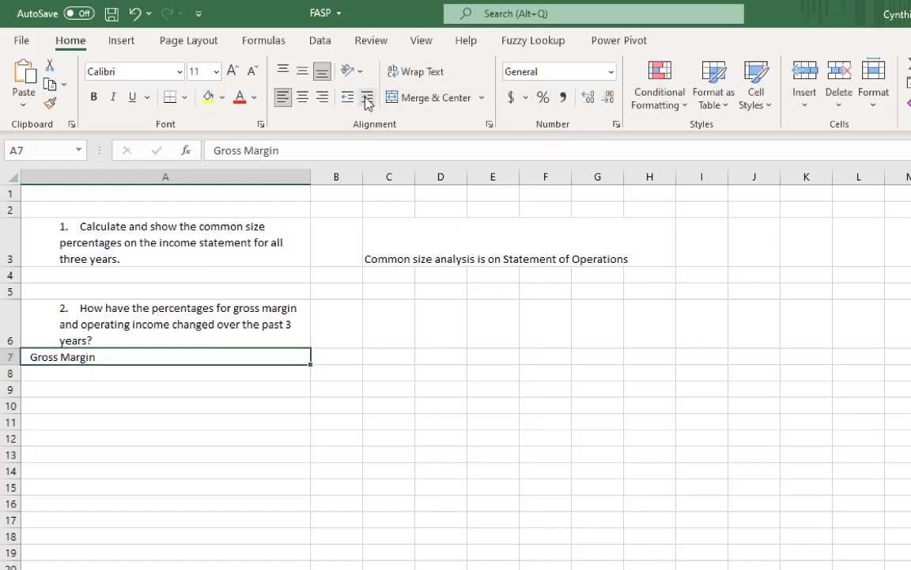
pyautogui.click(367, 99)
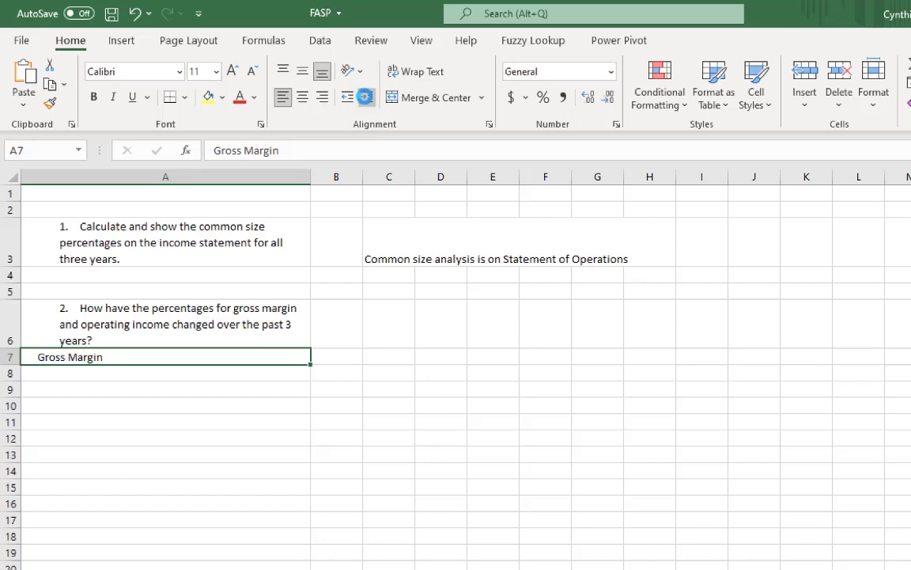
pyautogui.click(367, 99)
pyautogui.click(367, 99)
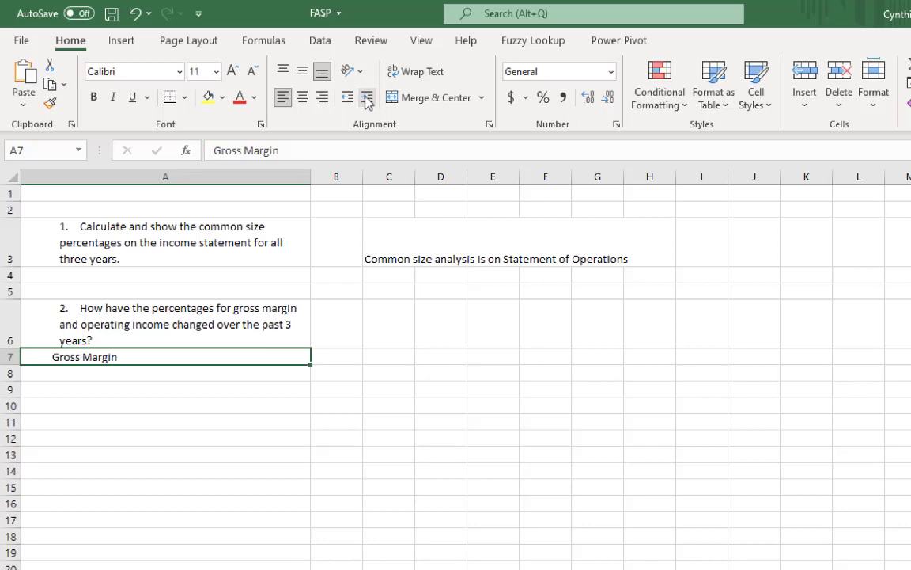
pyautogui.click(325, 101)
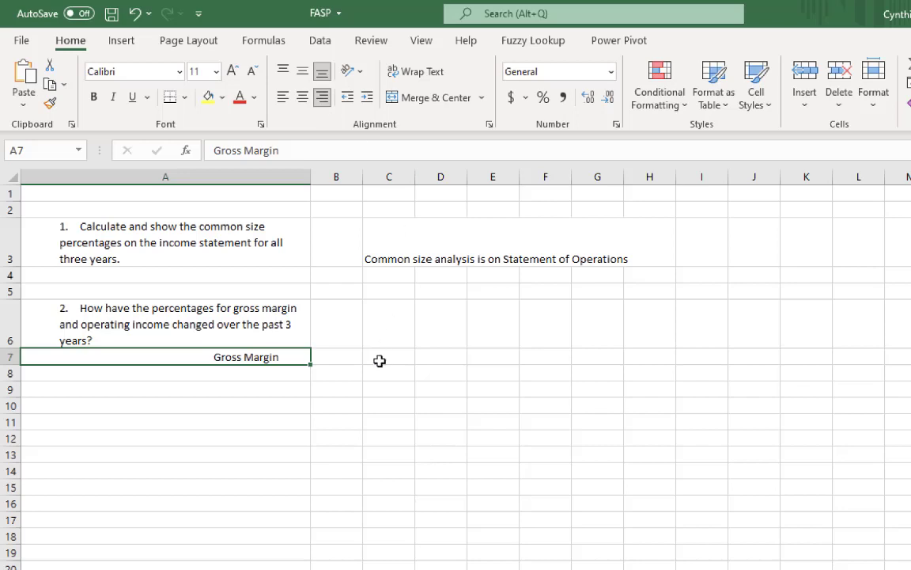
pyautogui.click(805, 115)
pyautogui.click(825, 152)
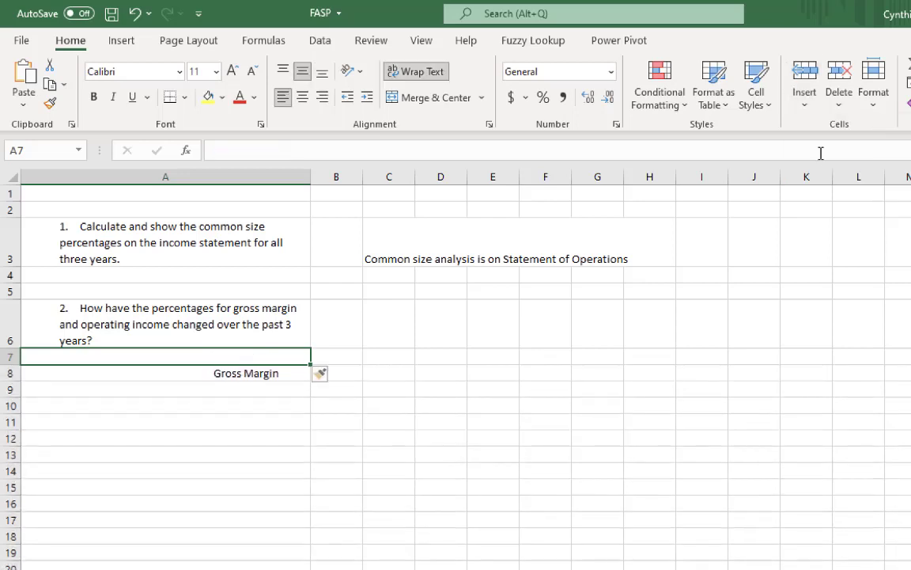
# Enter the years 2021 and 2020 in B7 and C7 as column headings for the gross margin comparison.
pyautogui.click(346, 355)
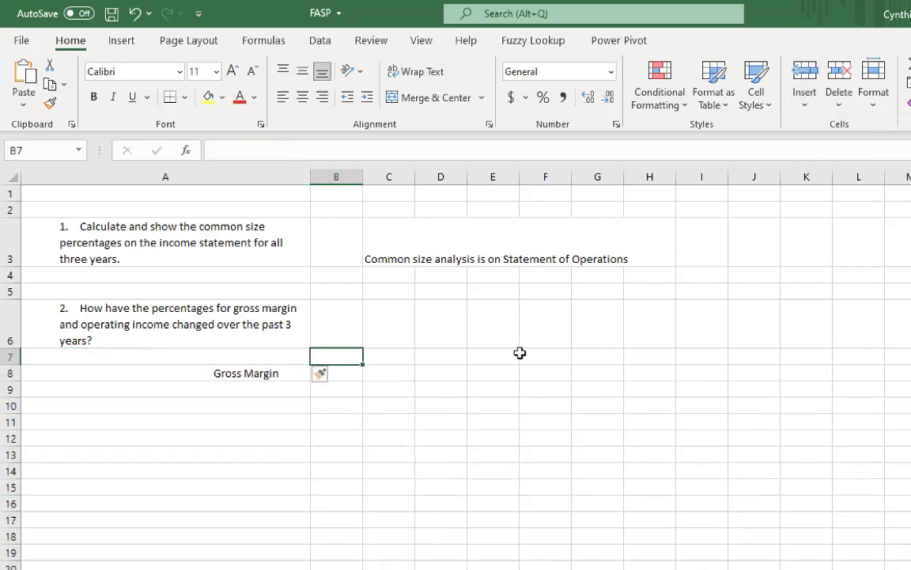
pyautogui.write('2021')
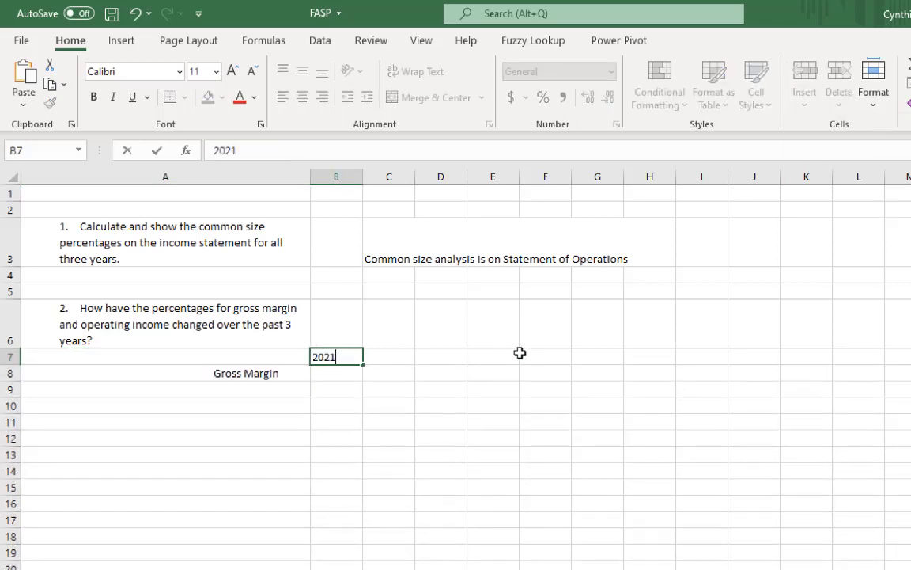
pyautogui.press('Tab')
pyautogui.write('2020')
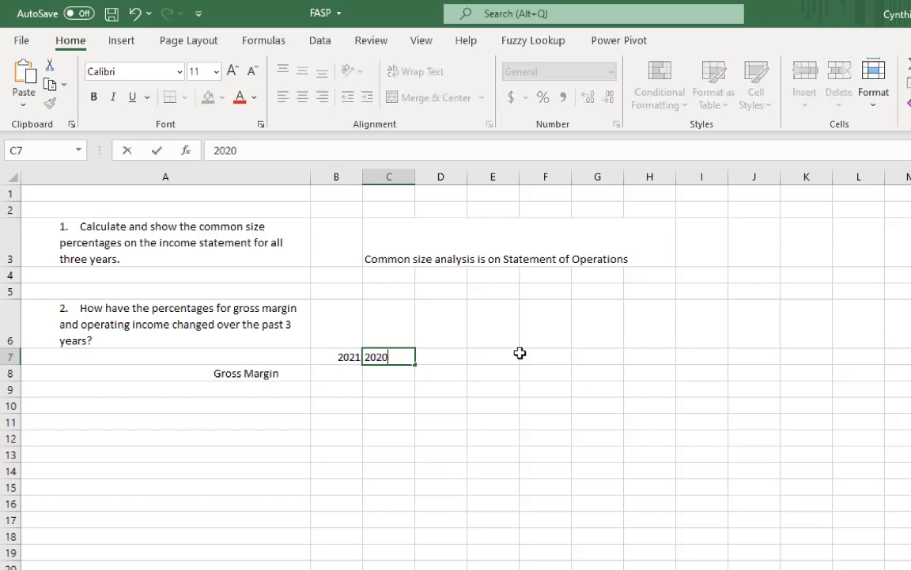
pyautogui.press('Tab')
pyautogui.write('2019')
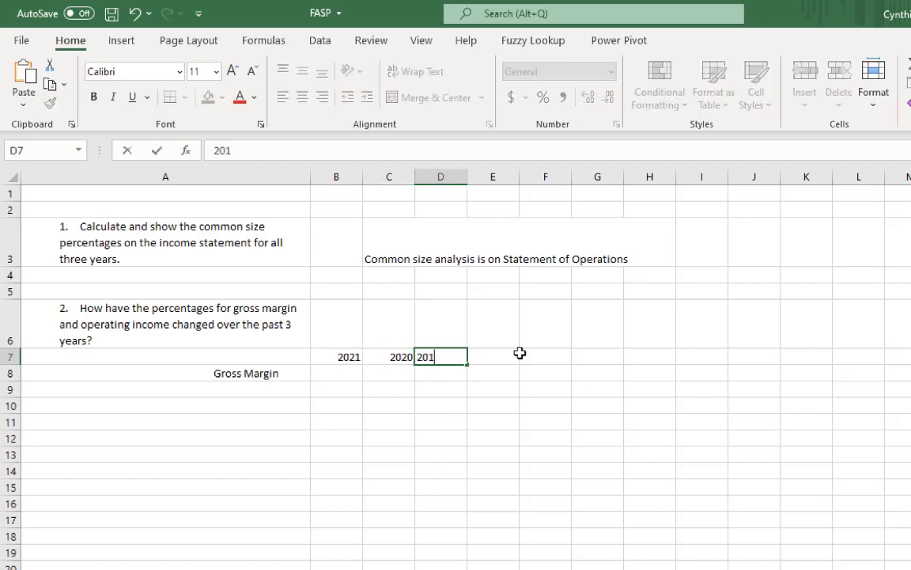
pyautogui.press('BackSpace')
pyautogui.press('BackSpace')
pyautogui.press('BackSpace')
pyautogui.press('BackSpace')
# Enter the year headings 2020, 2019 and 2018 in B7, C7 and D7.
pyautogui.click(355, 358)
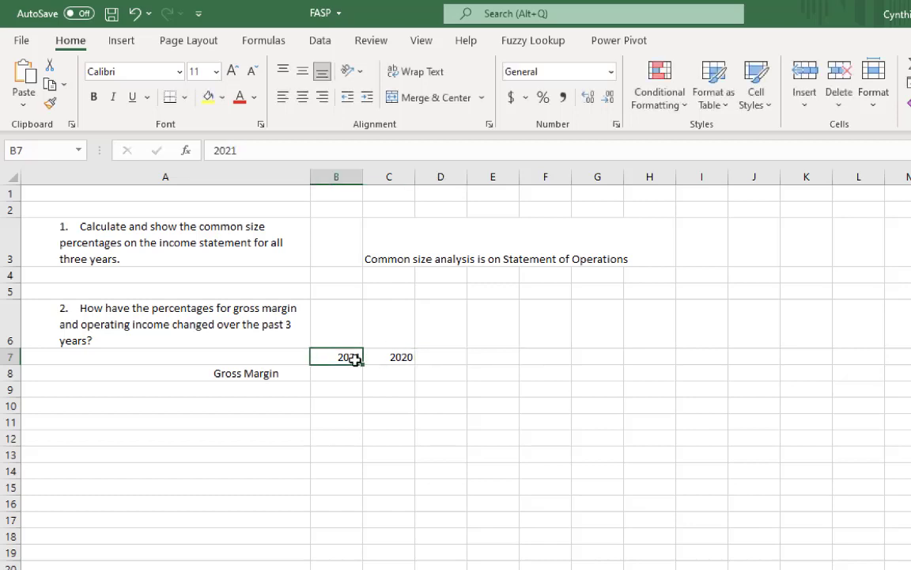
pyautogui.write('2020')
pyautogui.press('Tab')
pyautogui.write('29')
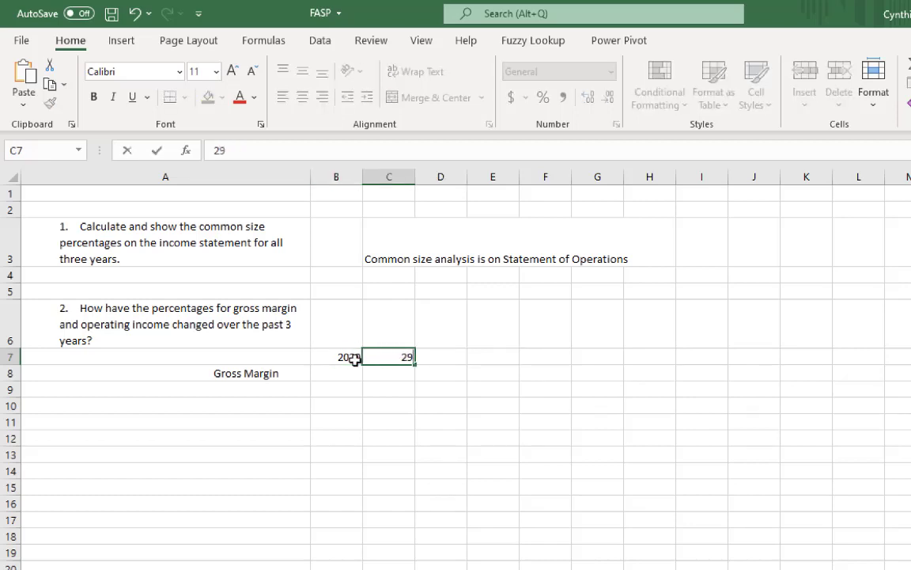
pyautogui.press('BackSpace')
pyautogui.write('019')
pyautogui.press('Tab')
pyautogui.write('2018')
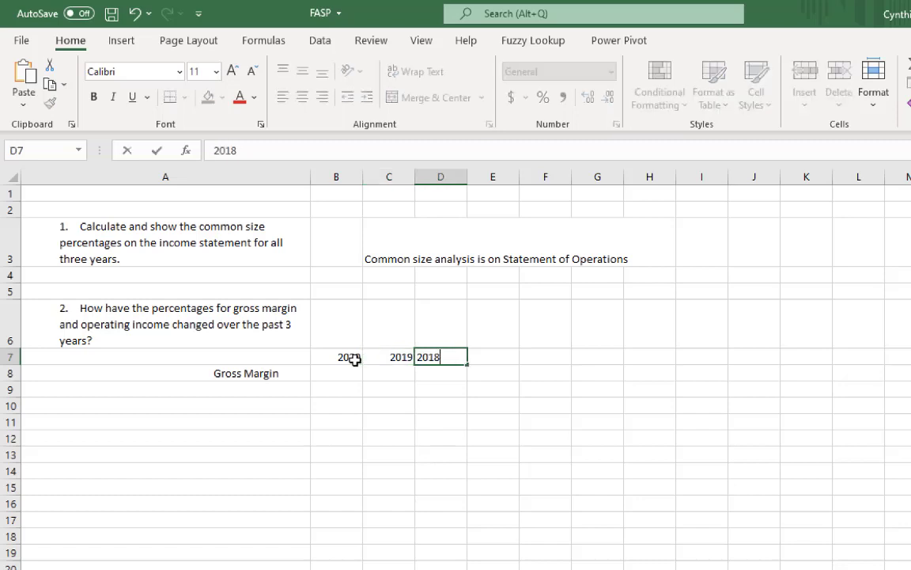
pyautogui.press('Return')
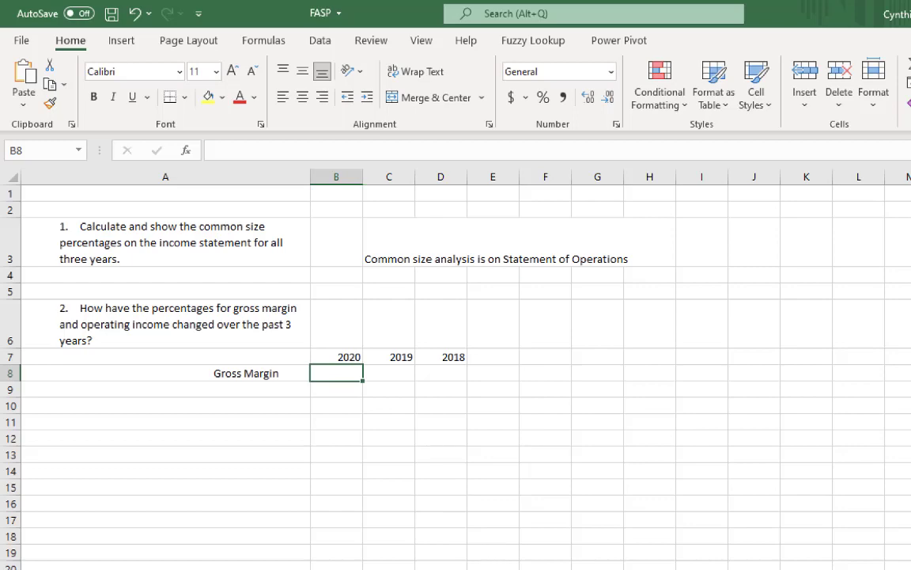
# On the Statement of Operations sheet, name the 2021 gross profit percentage cell E5 GrossMargin2021.
pyautogui.hotkey('ctrl', 'pageup')
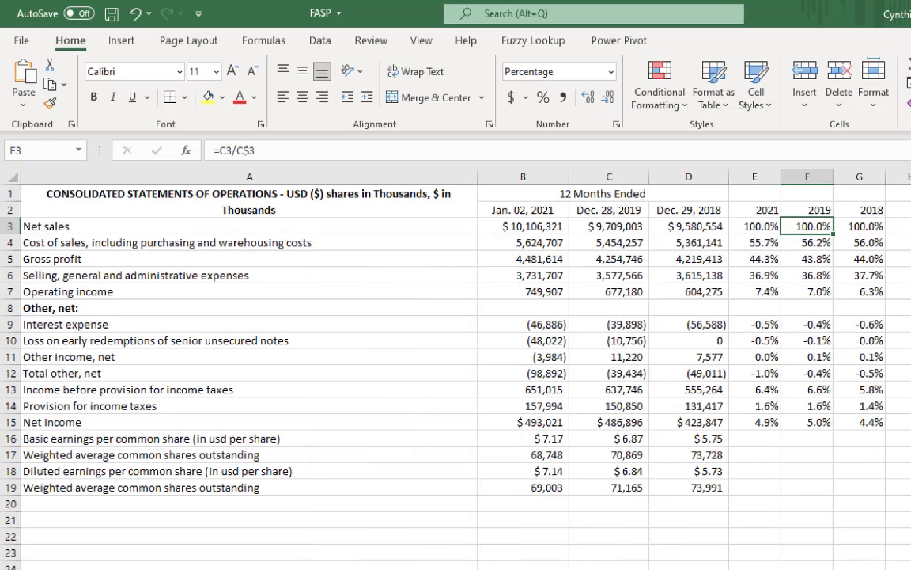
pyautogui.click(767, 260)
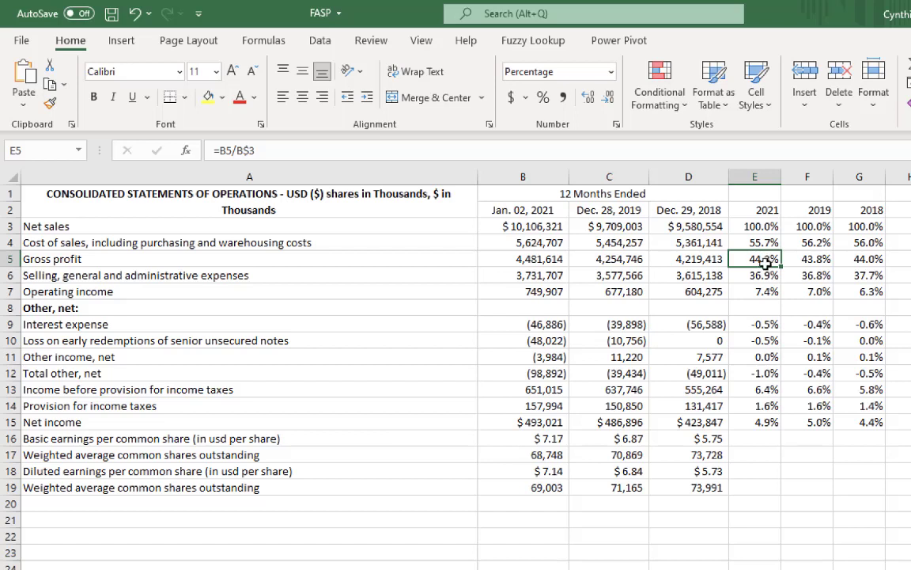
pyautogui.click(57, 149)
pyautogui.write('Gross')
pyautogui.write('Margin')
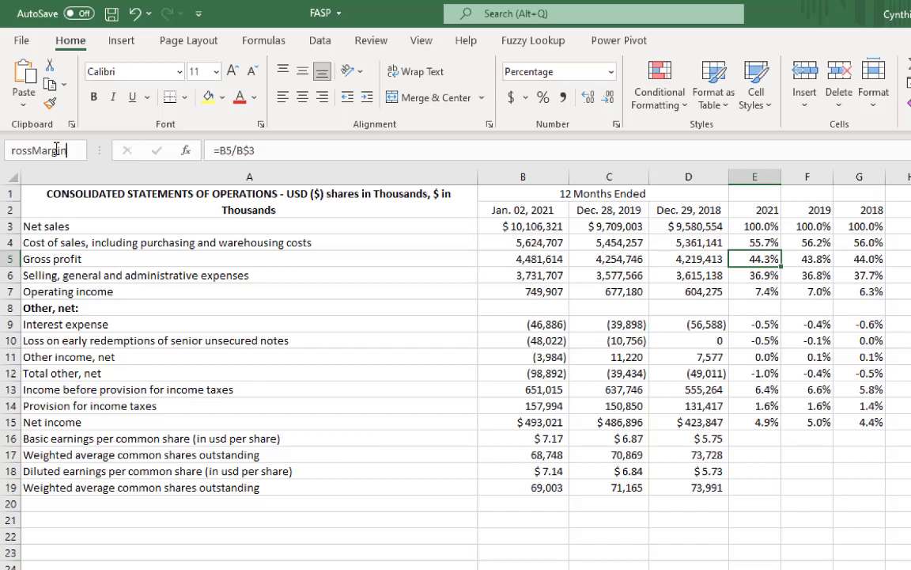
pyautogui.write('2021')
pyautogui.press('Return')
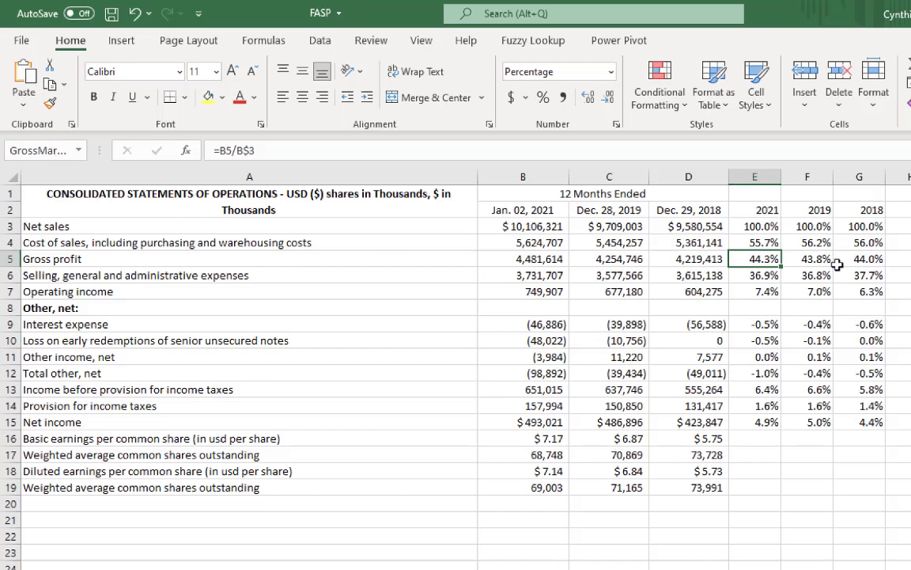
# Name the 2019 gross profit percentage cell F5 GrossMargin2019.
pyautogui.click(811, 260)
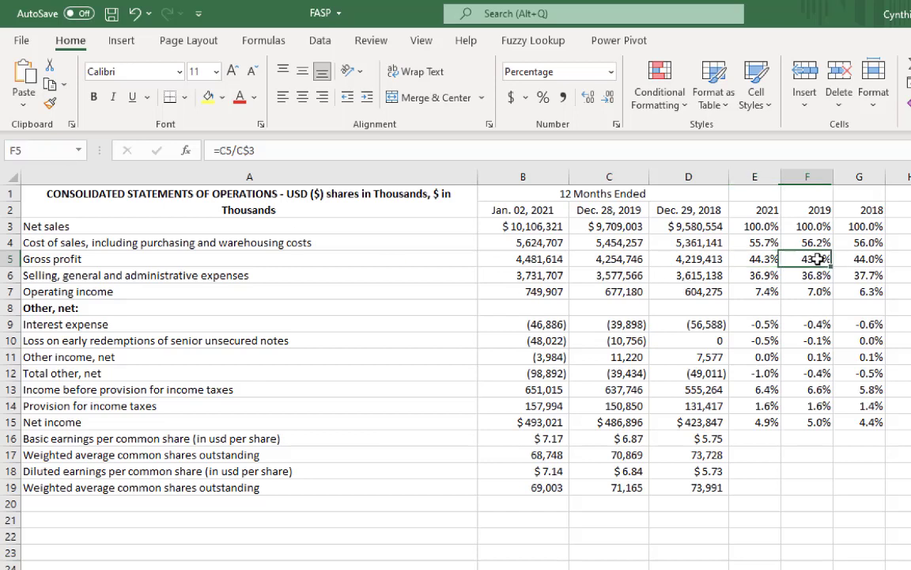
pyautogui.click(57, 148)
pyautogui.write('Gros')
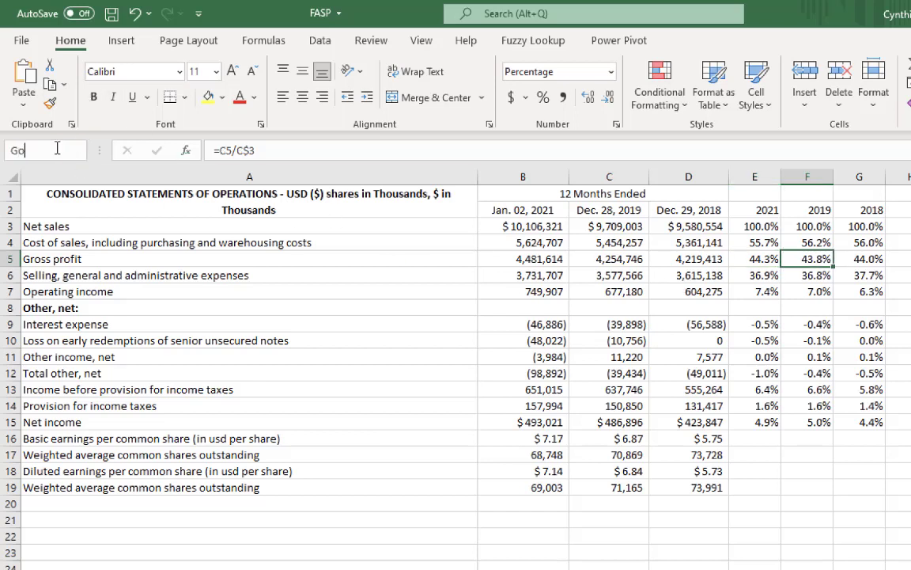
pyautogui.write('s')
pyautogui.write('Margin')
pyautogui.write('2021')
pyautogui.press('Return')
# Name the 2018 gross profit percentage cell G5 GrossMargin2018.
pyautogui.click(846, 260)
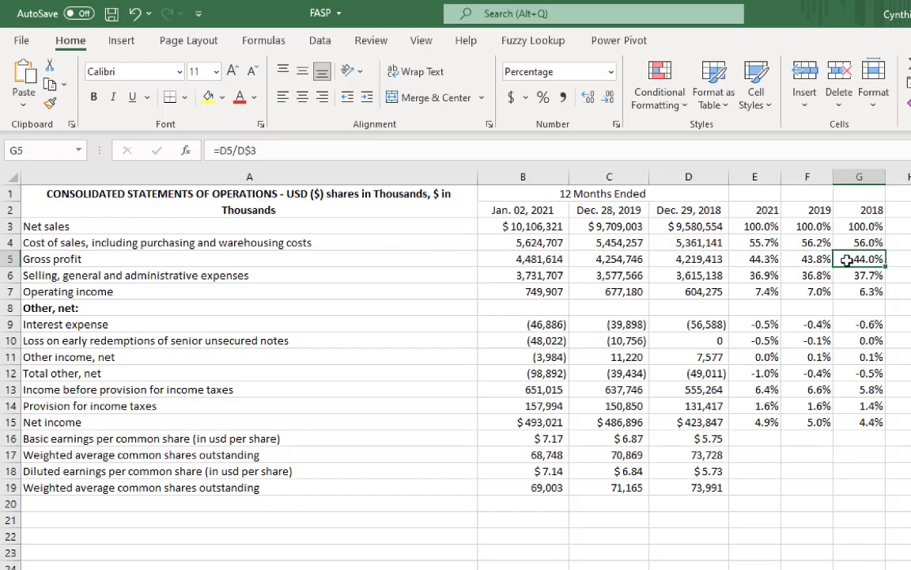
pyautogui.click(31, 148)
pyautogui.write('Gros')
pyautogui.press('BackSpace')
pyautogui.press('BackSpace')
pyautogui.press('BackSpace')
pyautogui.write('rossMar')
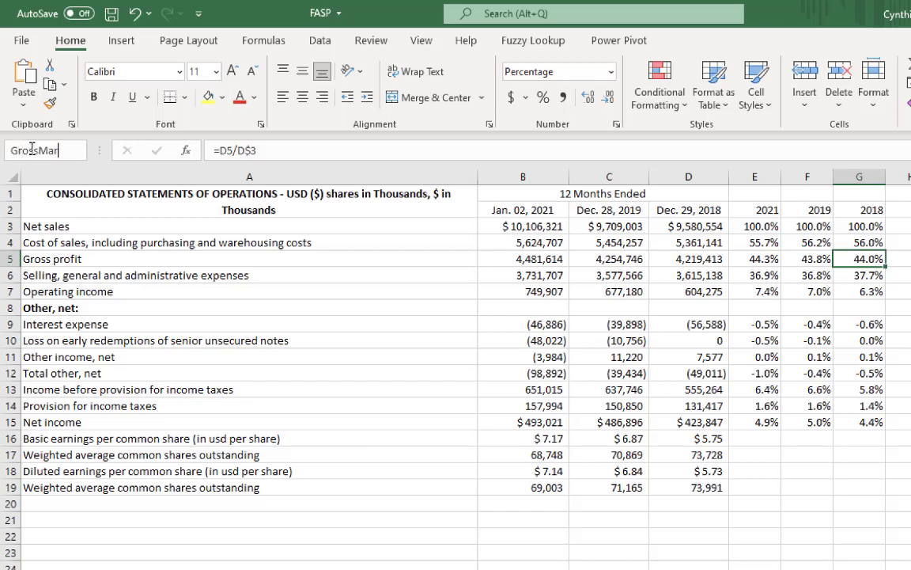
pyautogui.write('gin2018')
pyautogui.press('Return')
# Return to the sheet with the Chapter 4 questions and change the first year heading in B7 to 2021.
pyautogui.hotkey('ctrl', 'pageup')
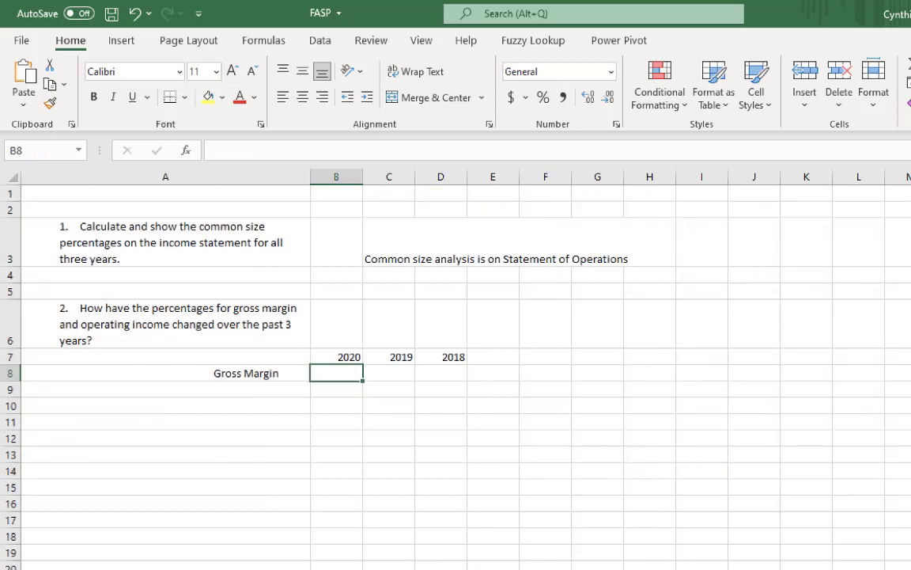
pyautogui.click(350, 357)
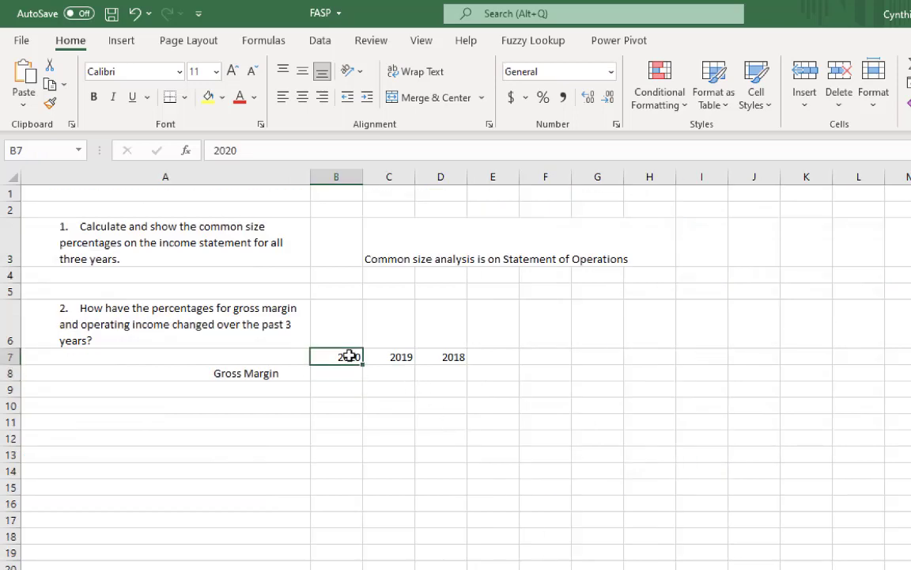
pyautogui.write('2021')
pyautogui.press('Return')
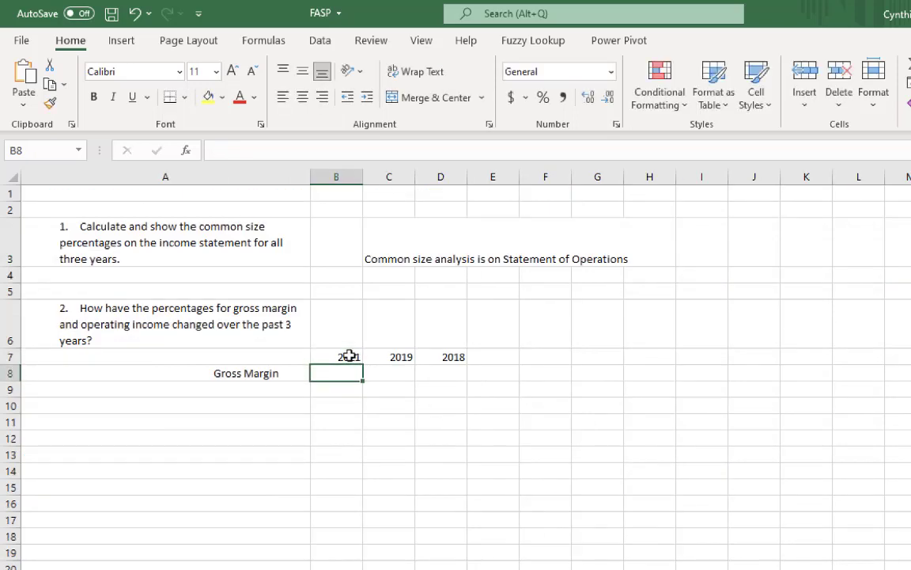
# Fill the Gross Margin row with =GrossMargin2021 in B8, =GrossMargin2019 in C8 and =GrossMargin2018 in D8.
pyautogui.write('=gr')
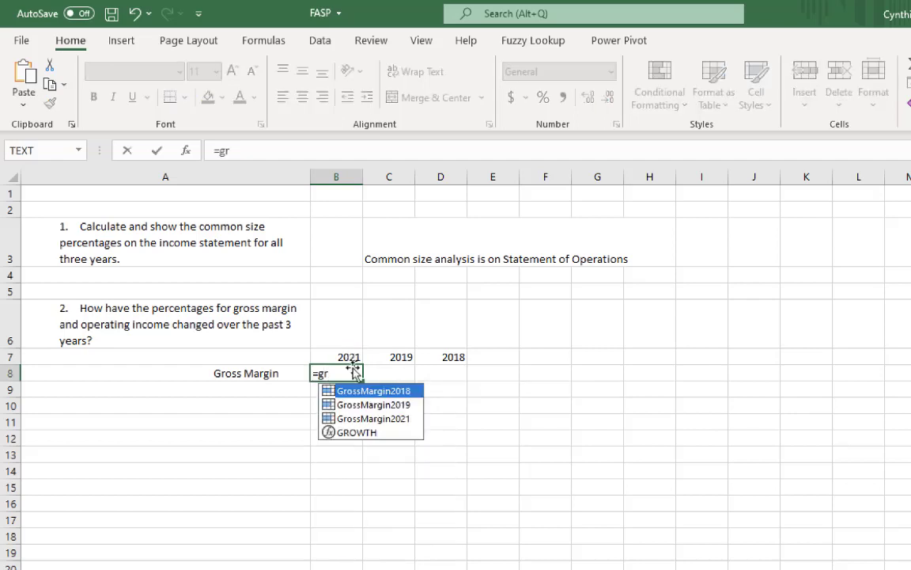
pyautogui.doubleClick(371, 419)
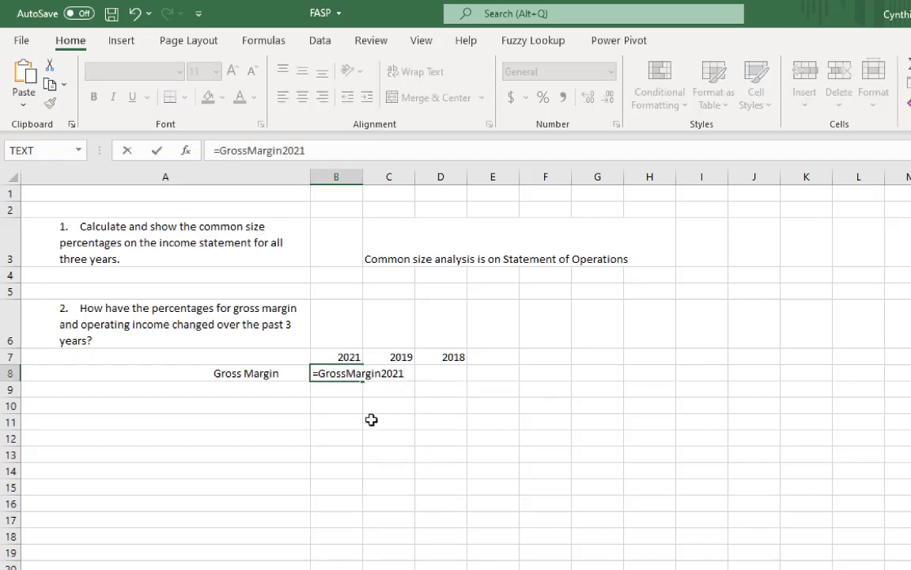
pyautogui.press('Return')
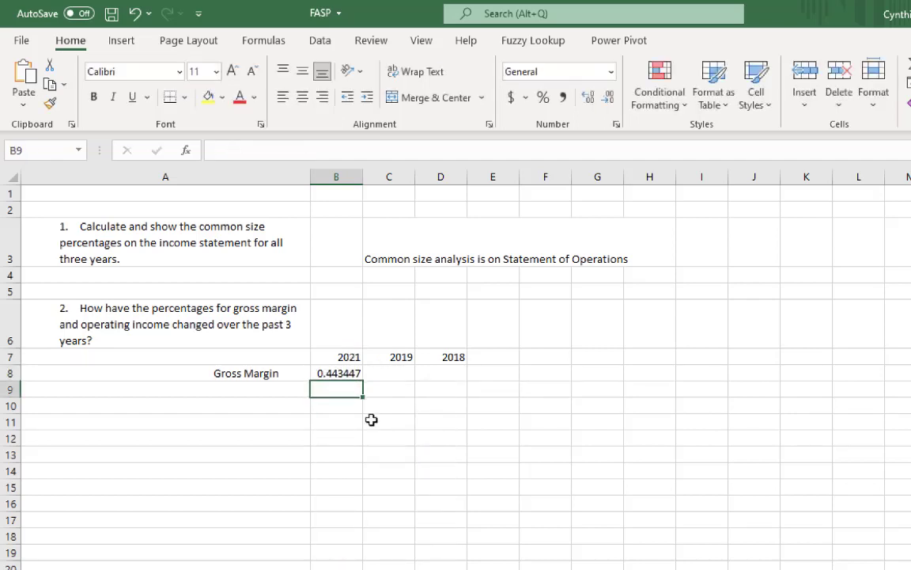
pyautogui.click(393, 371)
pyautogui.write('=gros')
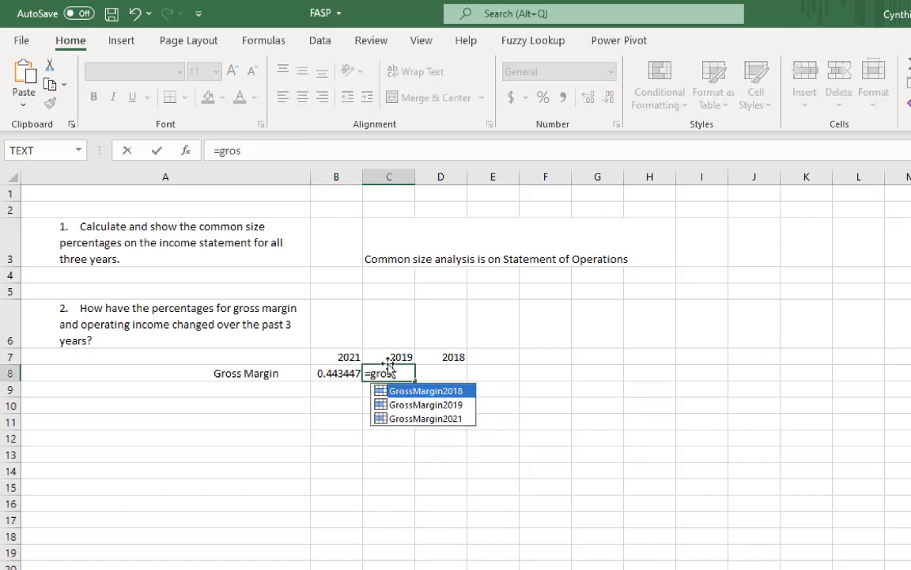
pyautogui.doubleClick(411, 404)
pyautogui.press('Return')
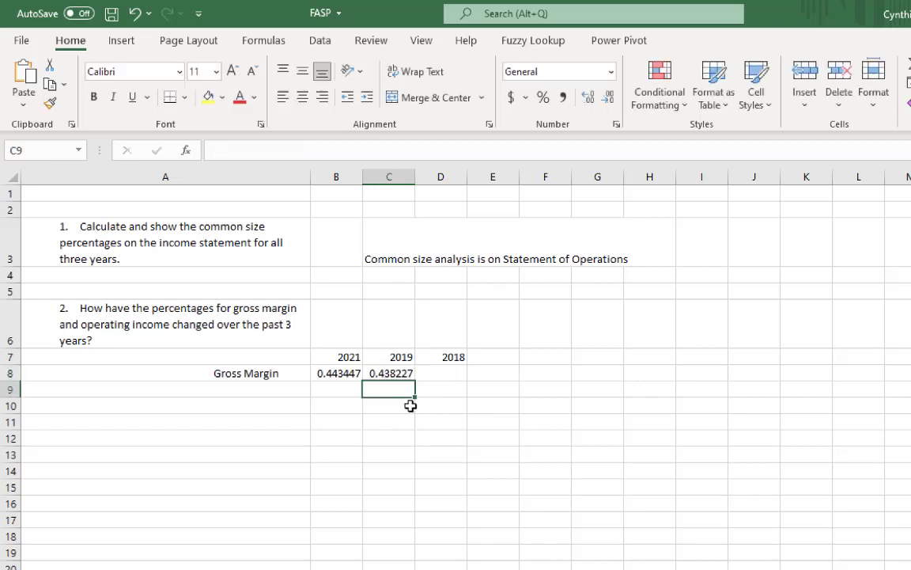
pyautogui.click(451, 374)
pyautogui.write('=gros')
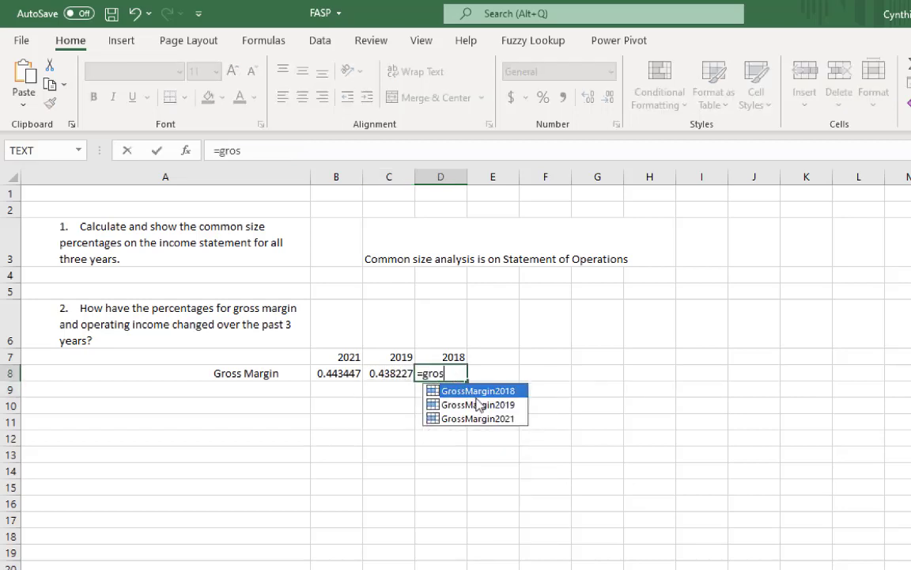
pyautogui.doubleClick(476, 393)
pyautogui.press('Return')
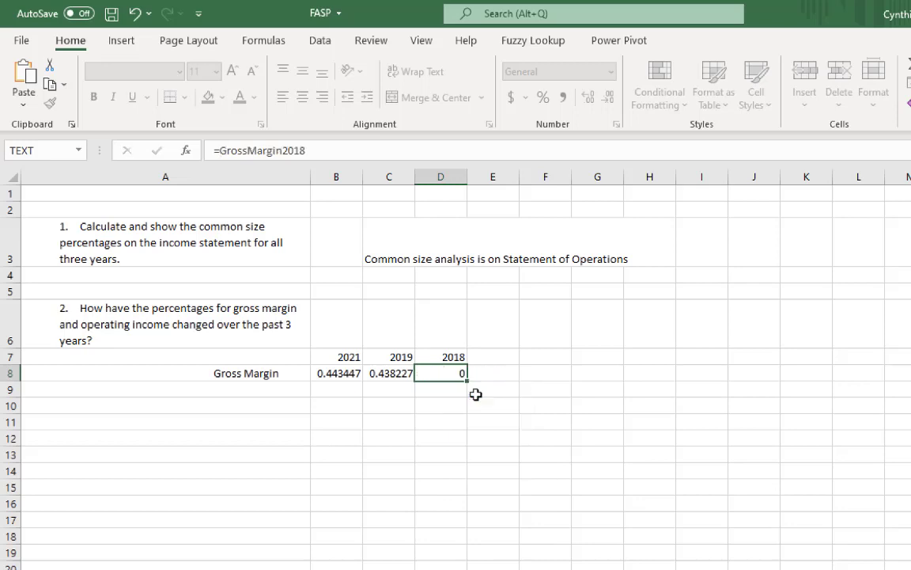
# Format the gross margin values in B8:D8 as percentages with one decimal place.
pyautogui.moveTo(336, 370); pyautogui.dragTo(439, 368)
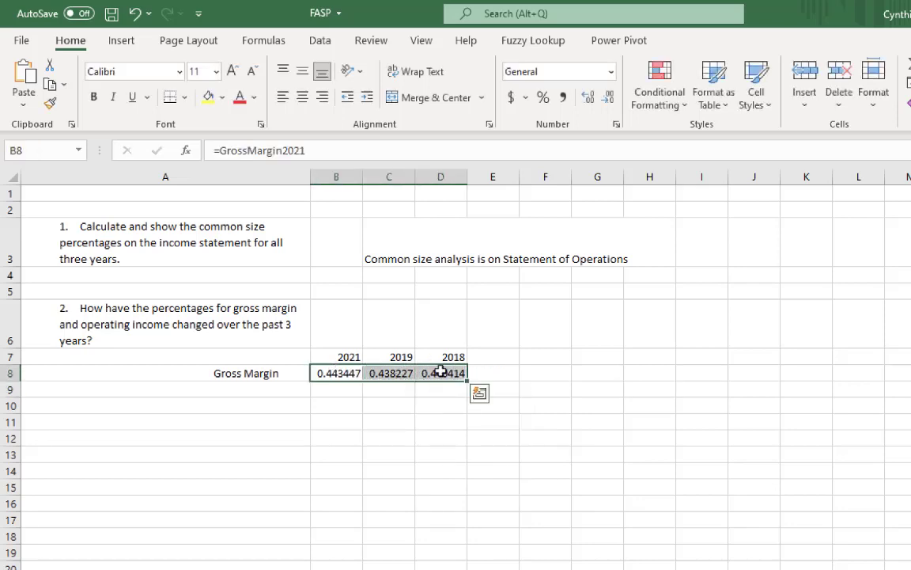
pyautogui.click(543, 96)
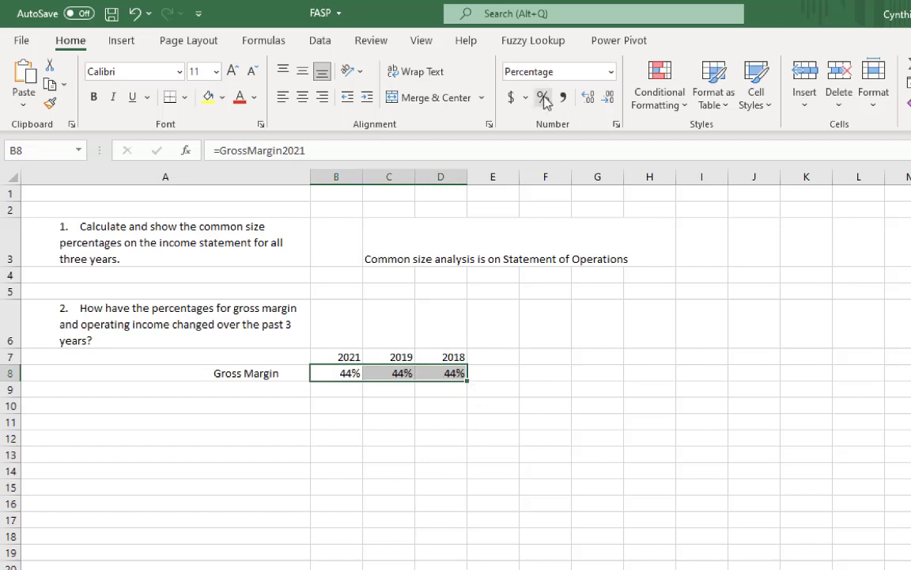
pyautogui.click(588, 100)
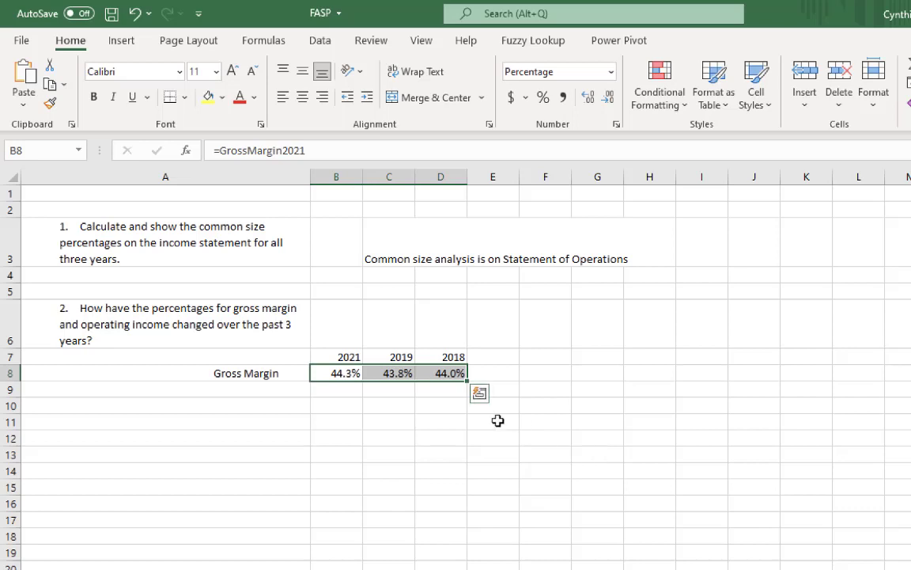
# Enter the row label Operating Income in A9 beneath Gross Margin and right-align it.
pyautogui.click(246, 391)
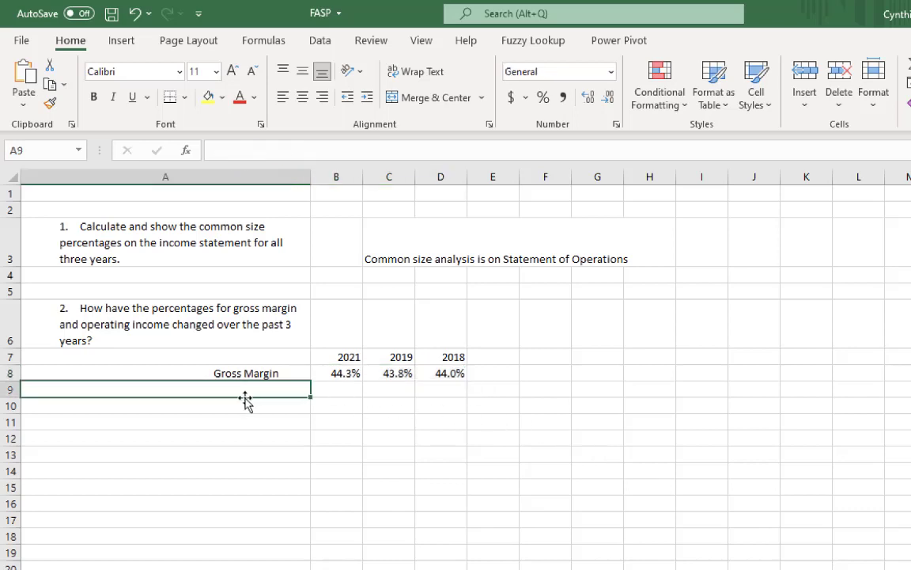
pyautogui.click(358, 150)
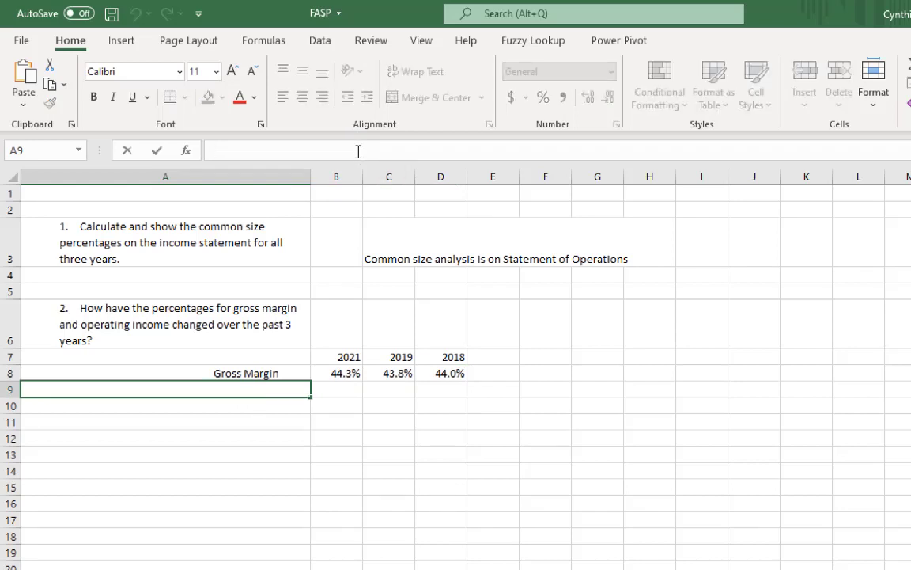
pyautogui.write('Operating In')
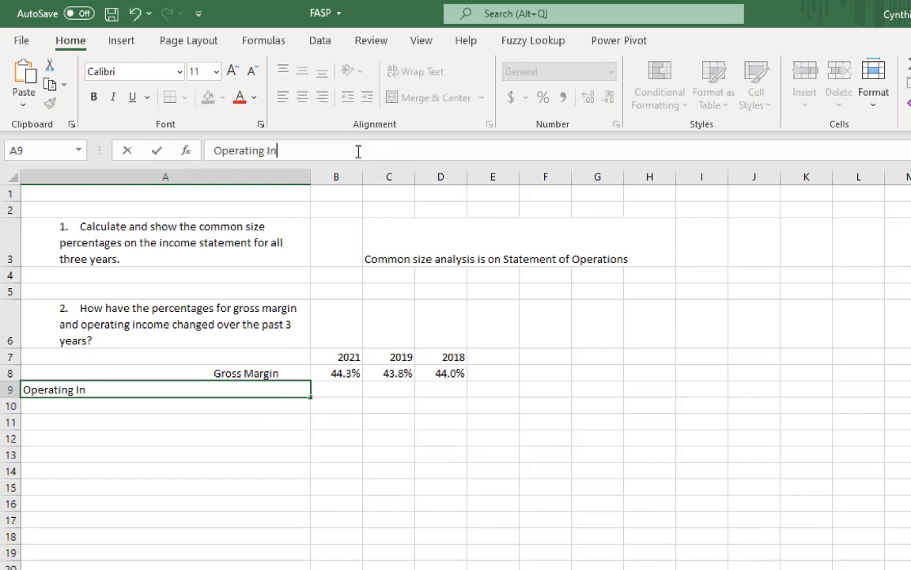
pyautogui.write('come')
pyautogui.press('Return')
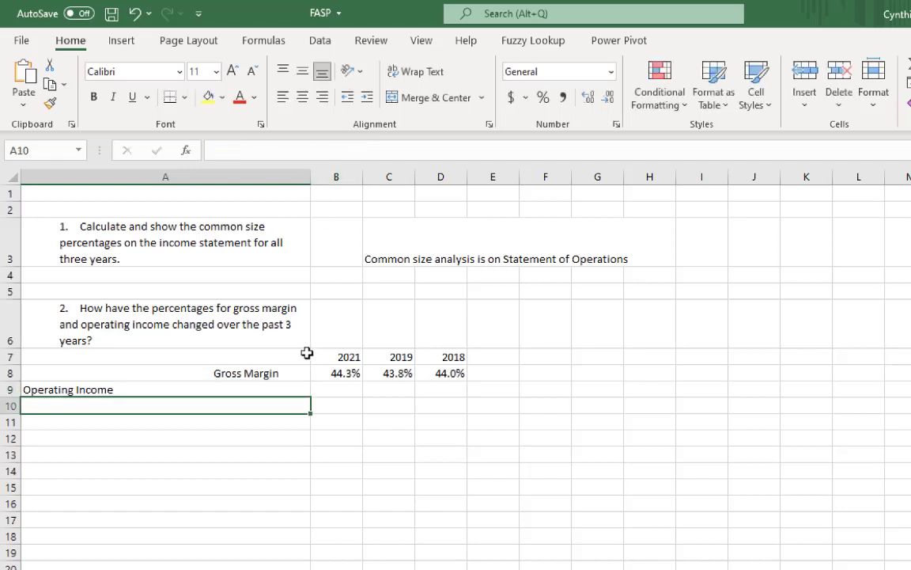
pyautogui.click(278, 388)
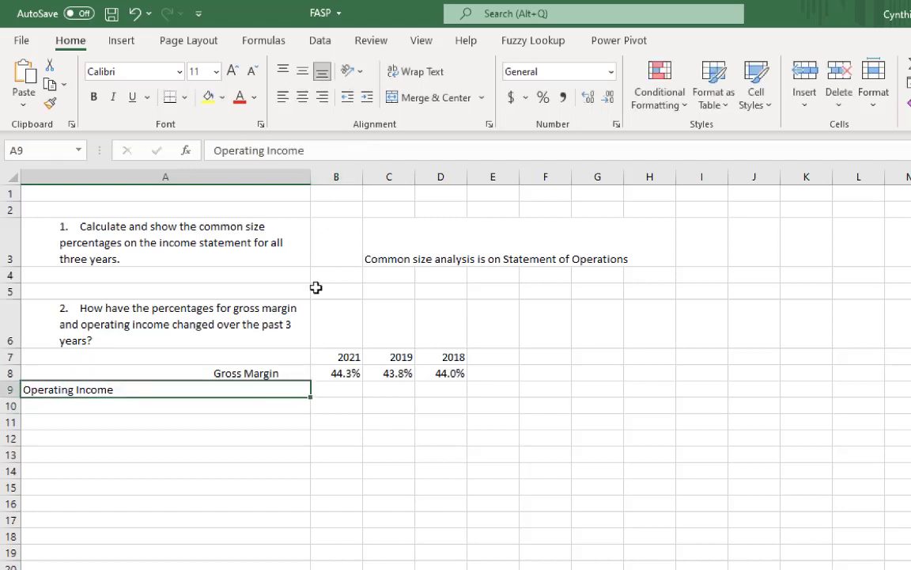
pyautogui.click(322, 96)
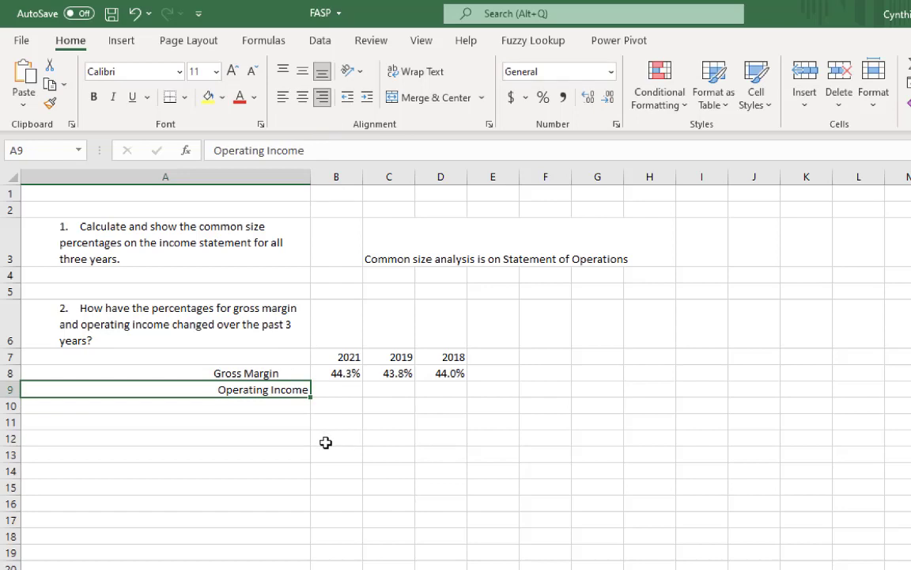
# Retype the Gross Margin label in A8 and reapply right alignment to the Operating Income label in A9.
pyautogui.click(265, 374)
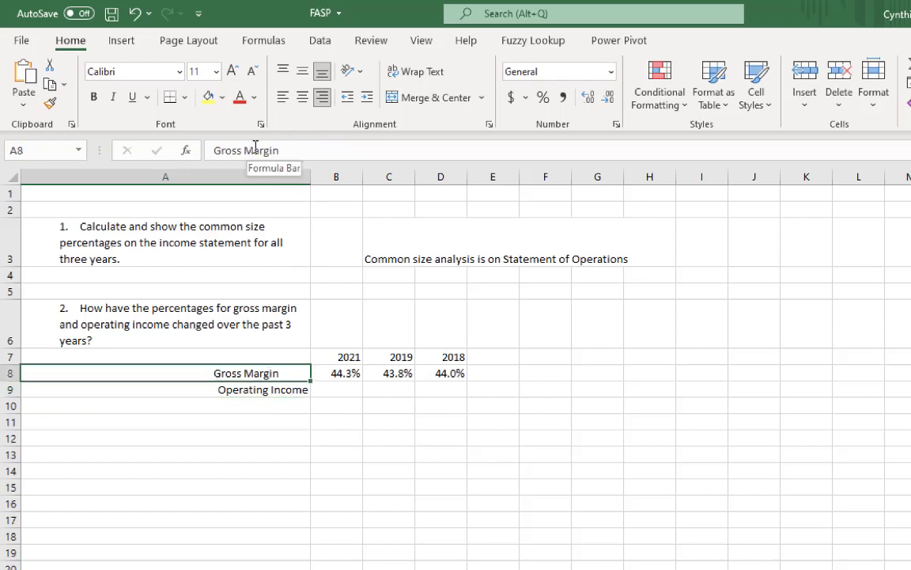
pyautogui.moveTo(282, 147); pyautogui.dragTo(200, 145)
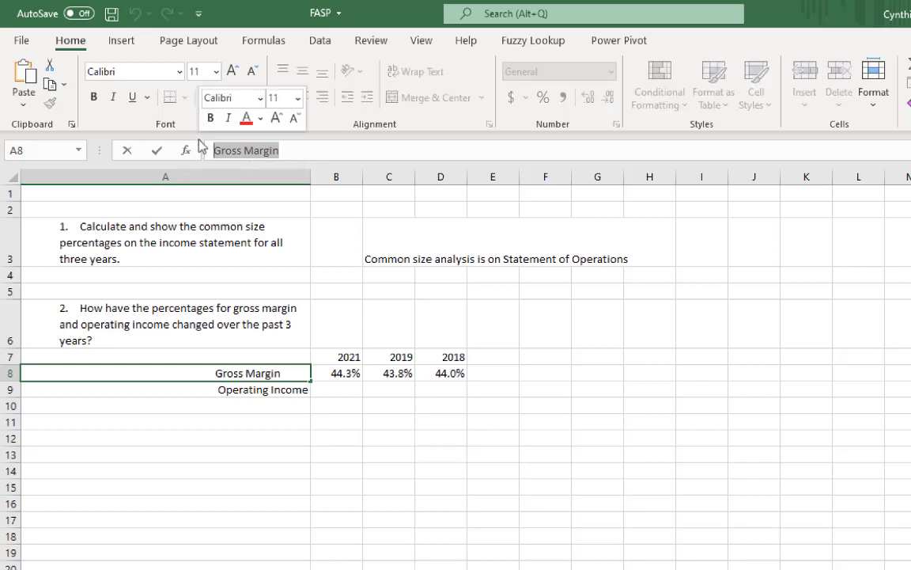
pyautogui.write('Gross')
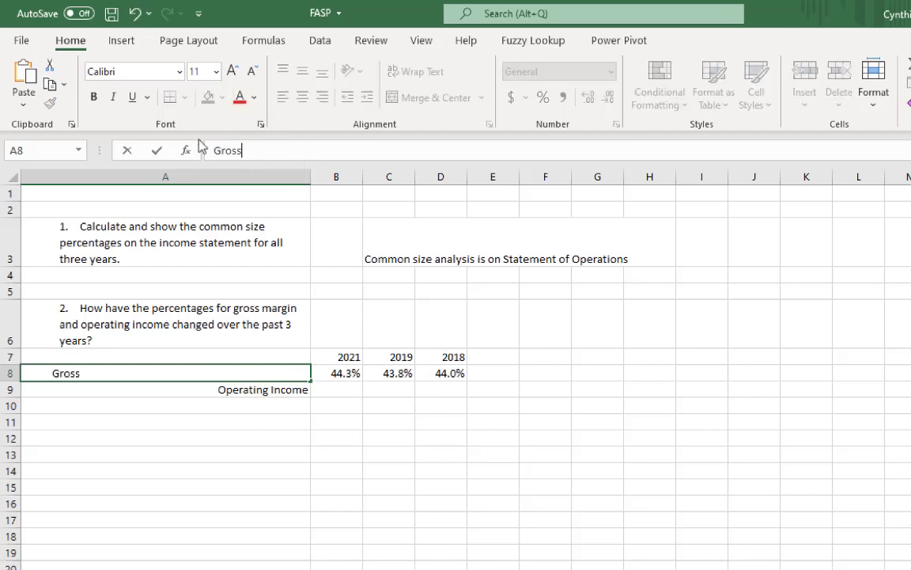
pyautogui.write(' Margin')
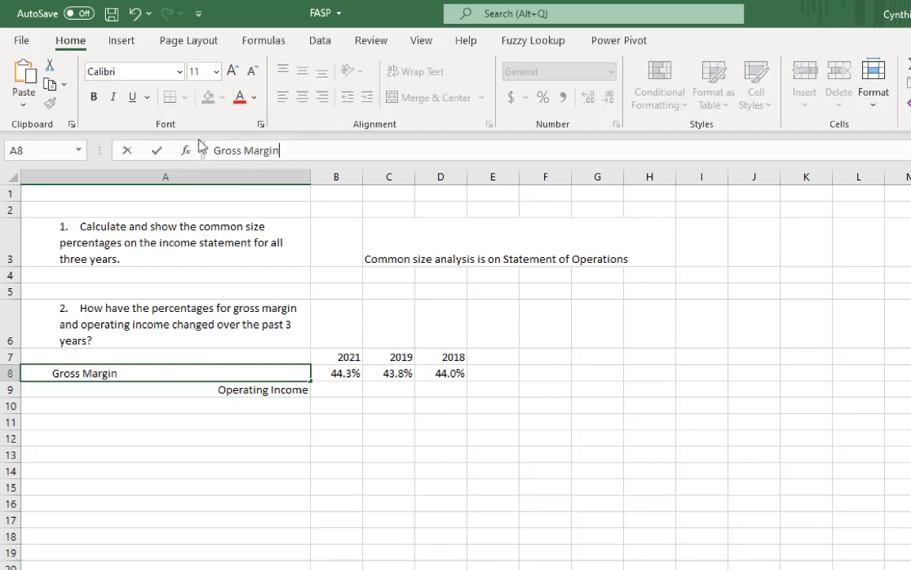
pyautogui.press('Return')
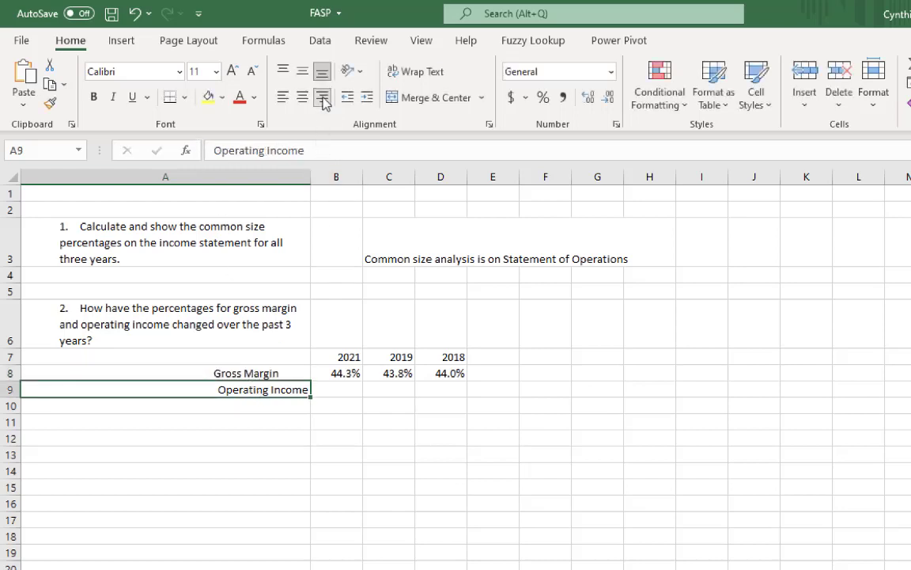
pyautogui.click(283, 96)
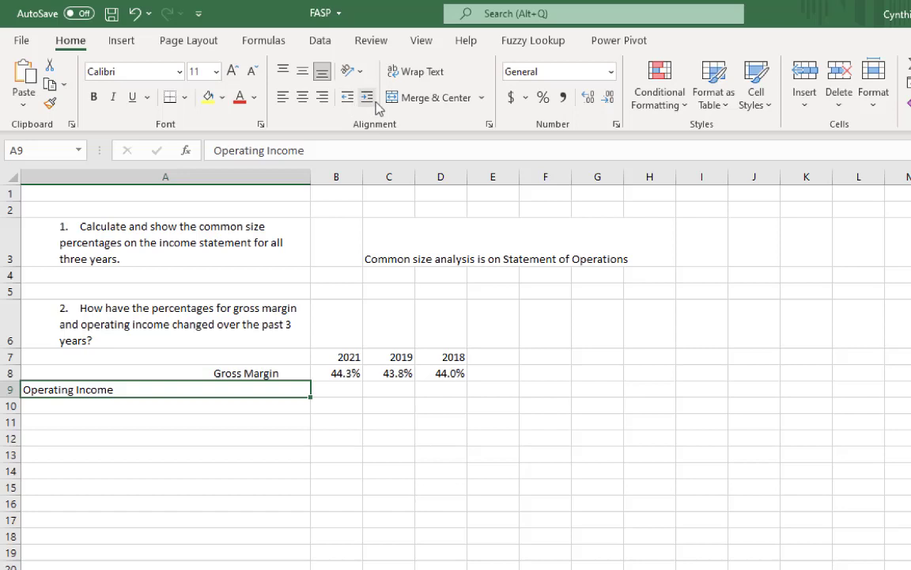
pyautogui.click(324, 97)
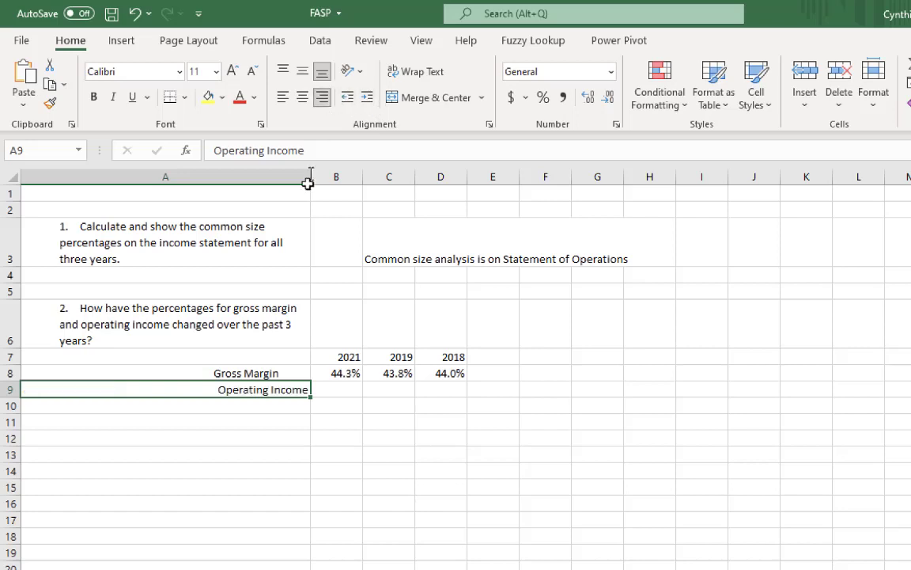
# Clear and re-enter the Gross Margin label in A8, resetting its alignment so it sits flush right without an indent.
pyautogui.click(264, 375)
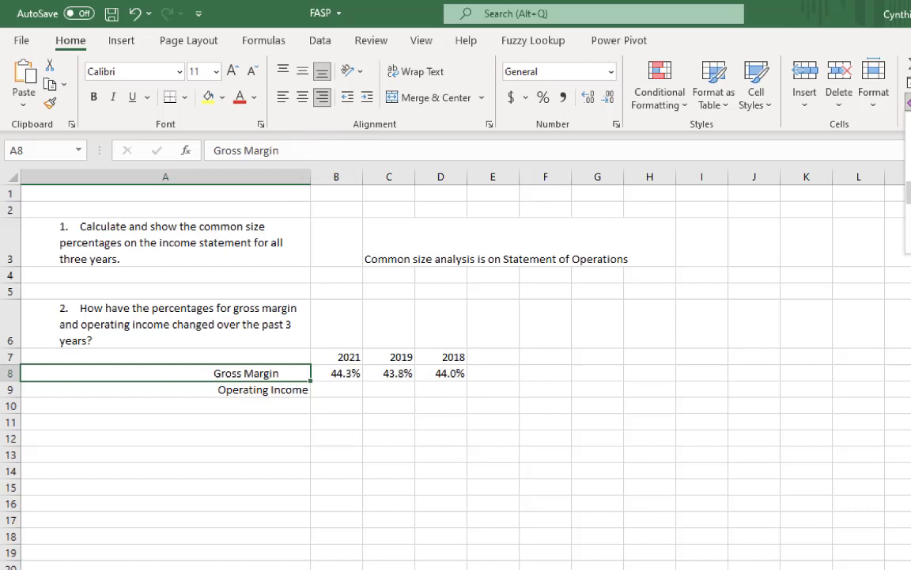
pyautogui.press('Delete')
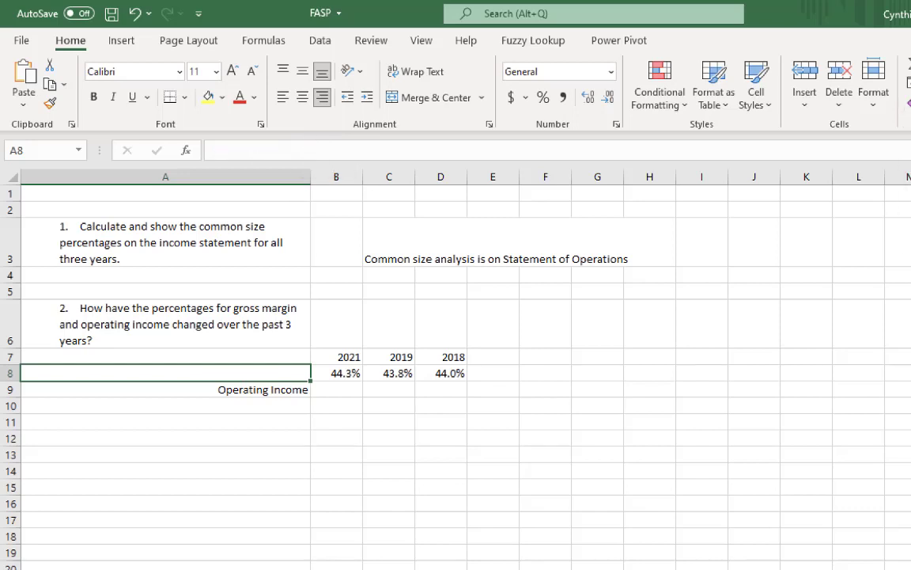
pyautogui.click(567, 150)
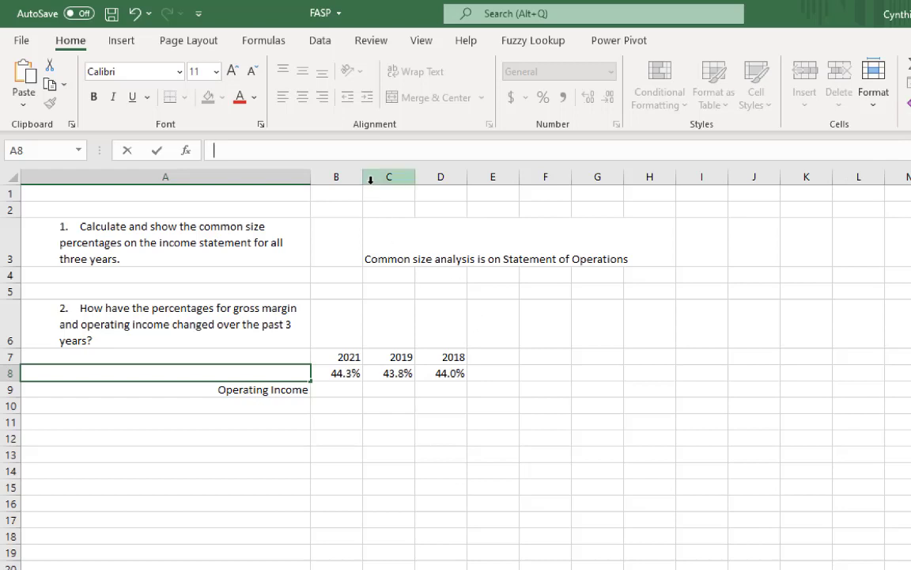
pyautogui.write('Gross Margin')
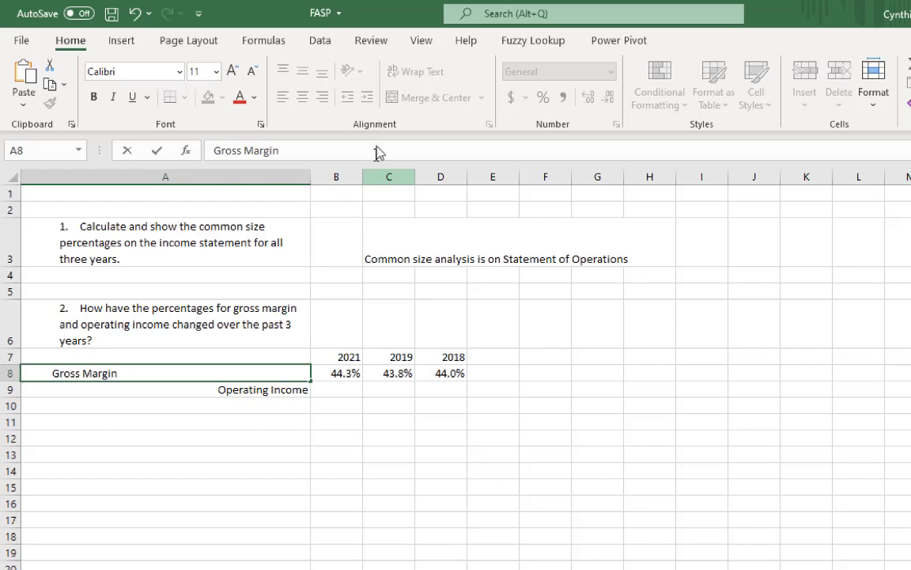
pyautogui.press('Return')
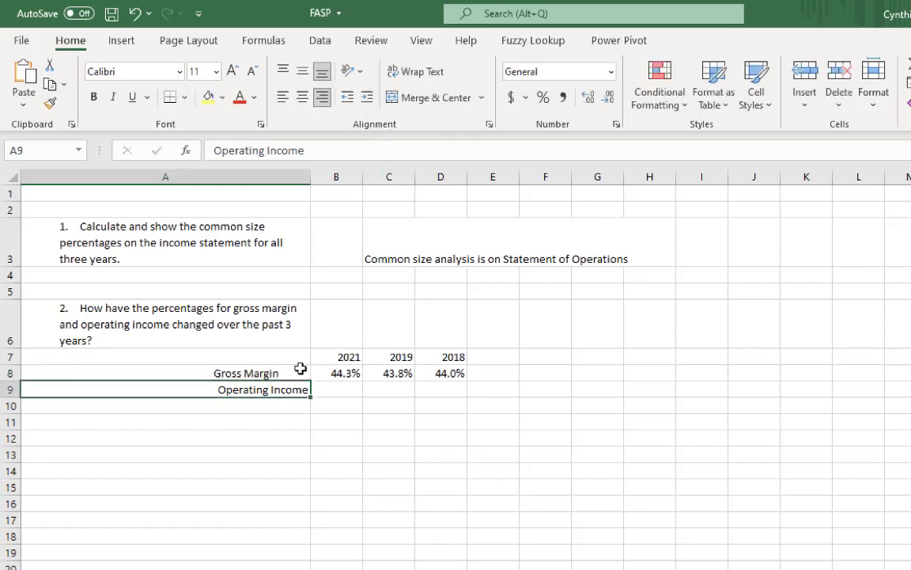
pyautogui.click(254, 375)
pyautogui.click(284, 96)
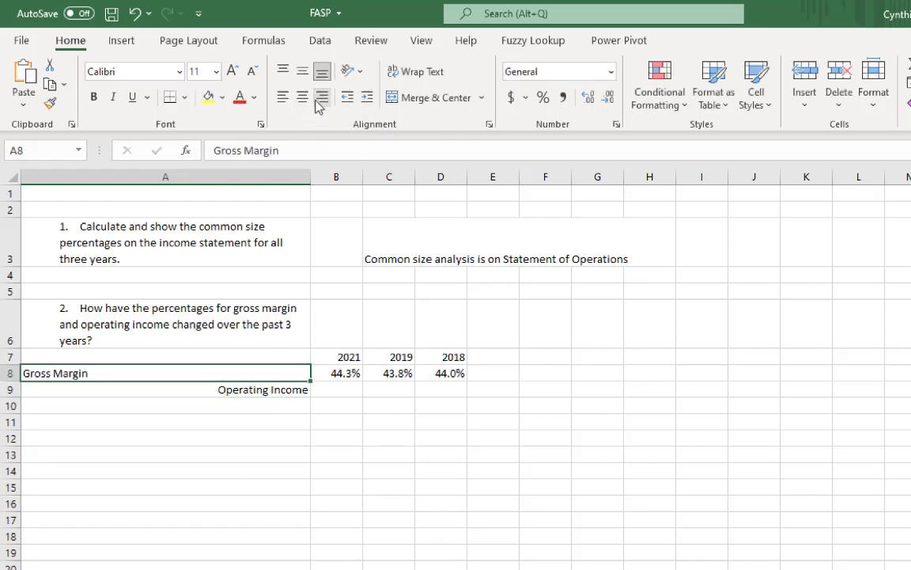
pyautogui.click(320, 98)
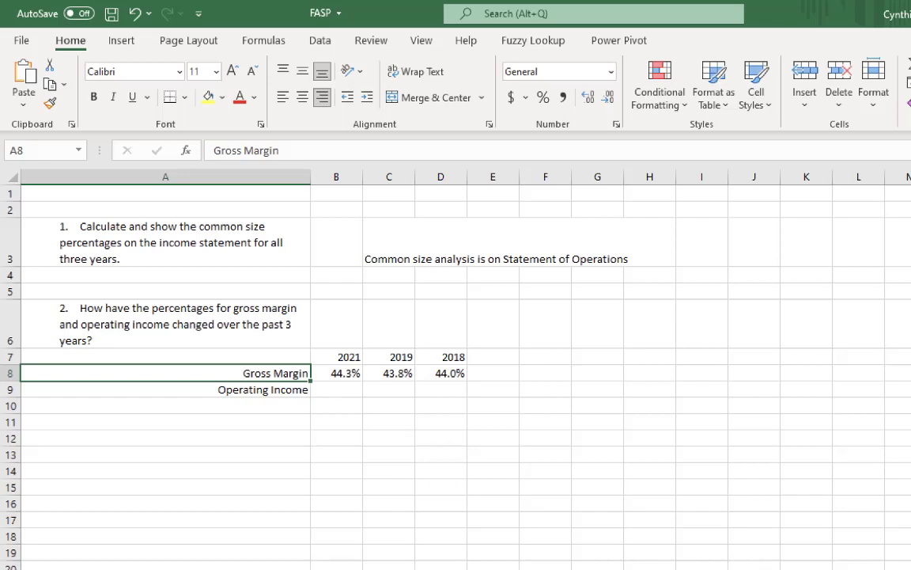
# On the Statement of Operations sheet, name the 2021 operating income percentage cell E7 OperatingIncomePercentageOfNetSales2021.
pyautogui.hotkey('ctrl', 'pageup')
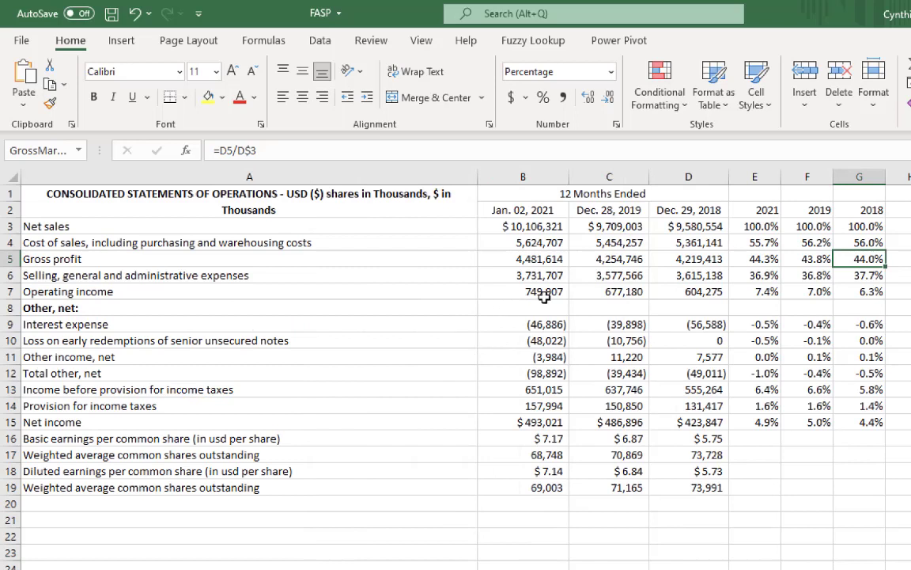
pyautogui.click(762, 293)
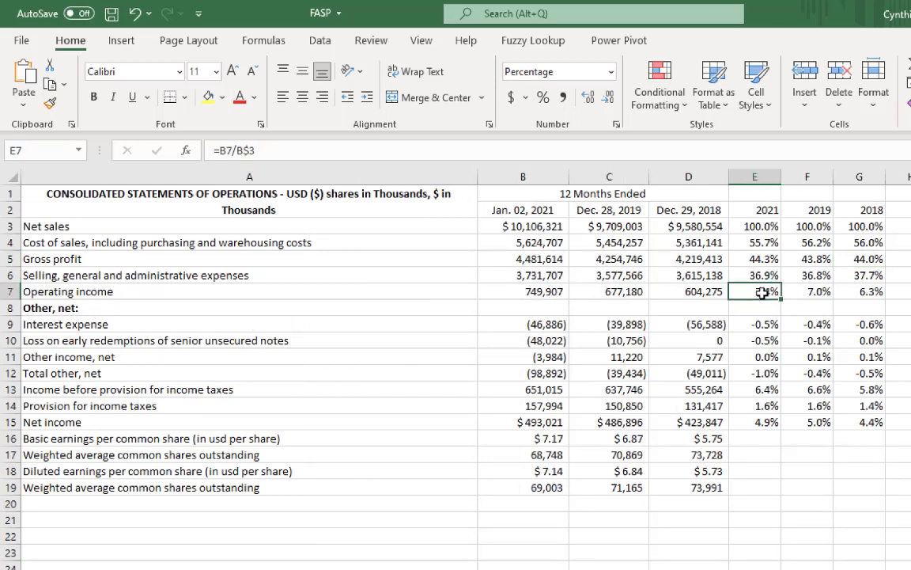
pyautogui.click(48, 152)
pyautogui.write('Operati')
pyautogui.write('ngIncome')
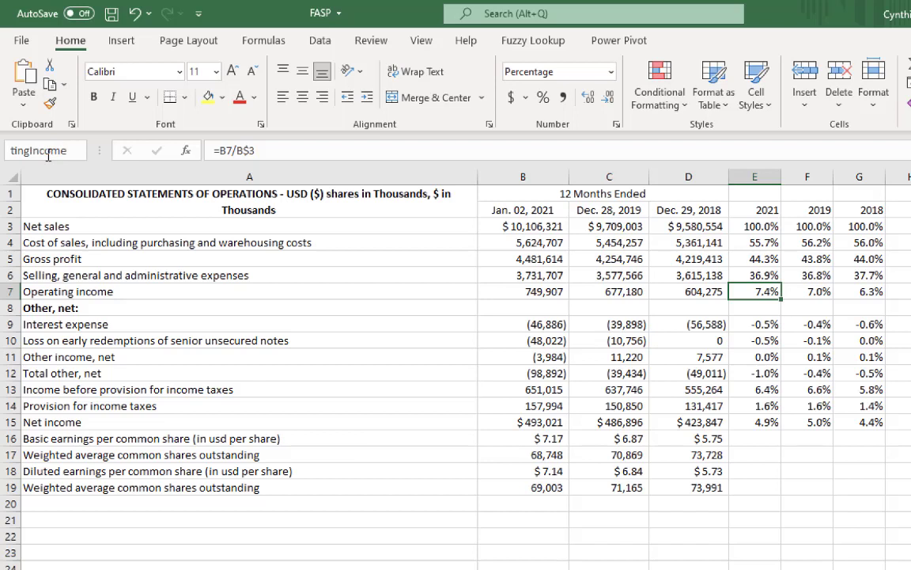
pyautogui.write('Percenta')
pyautogui.write('ge')
pyautogui.write('OfN')
pyautogui.write('etSales')
pyautogui.write('2021')
pyautogui.press('Return')
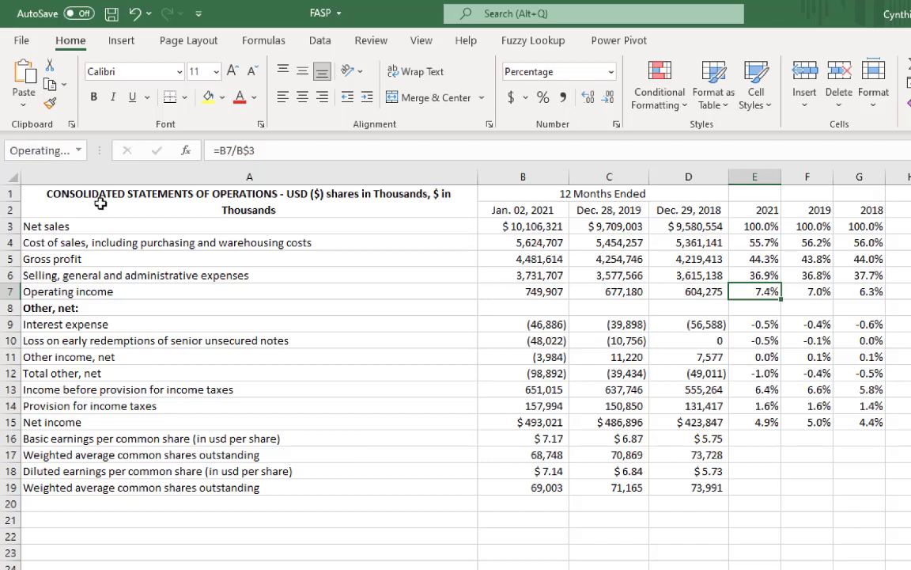
# Reuse the name of E7 to name the 2019 operating income percentage cell F7 OperatingIncomePercentageOfNetSales2019.
pyautogui.click(40, 150)
pyautogui.click(41, 150)
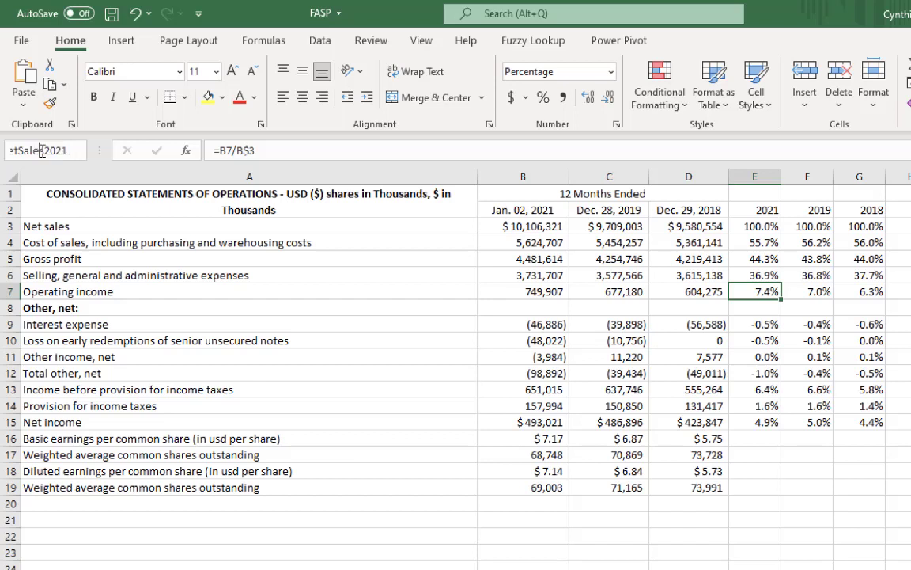
pyautogui.doubleClick(41, 150)
pyautogui.doubleClick(41, 150)
pyautogui.click(41, 151)
pyautogui.doubleClick(41, 150)
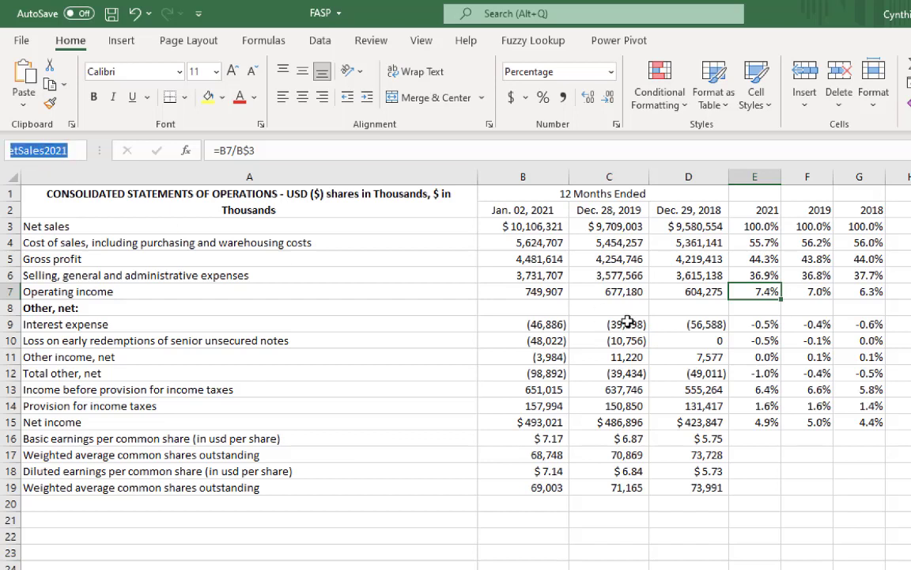
pyautogui.click(815, 291)
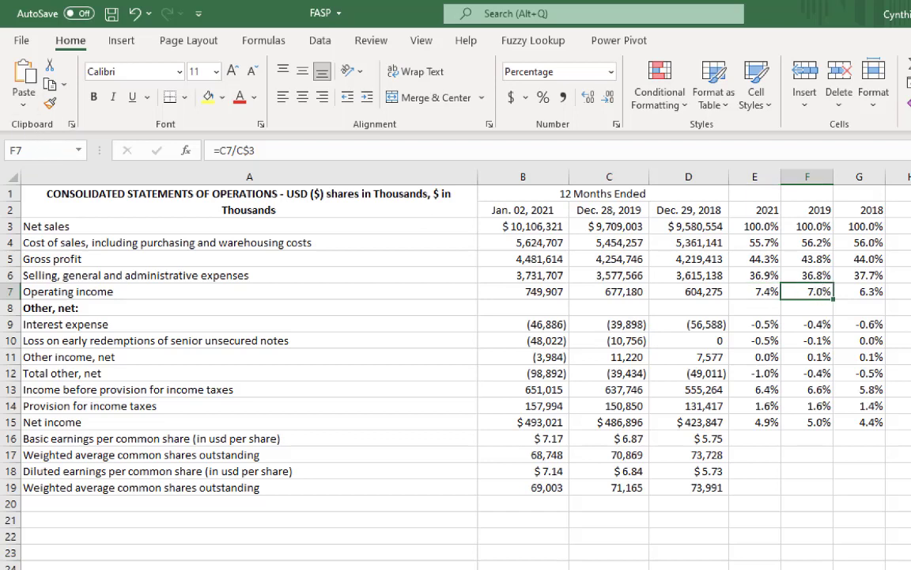
pyautogui.click(36, 149)
pyautogui.write('NetSales2021')
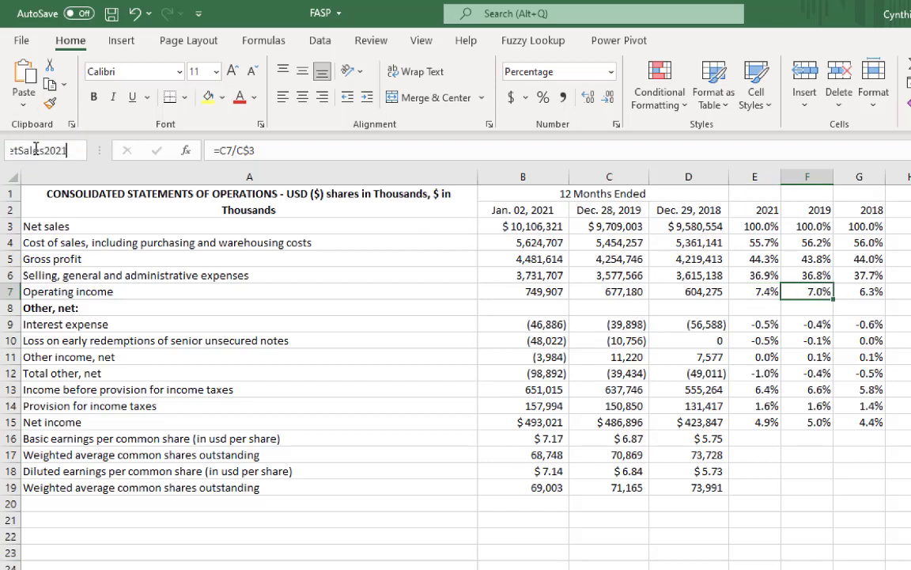
pyautogui.press('BackSpace')
pyautogui.press('BackSpace')
pyautogui.write('19')
pyautogui.press('Return')
# Name the 2018 operating income percentage cell G7 OperatingIncomePercentageOfNetSales2018.
pyautogui.click(866, 292)
pyautogui.click(46, 149)
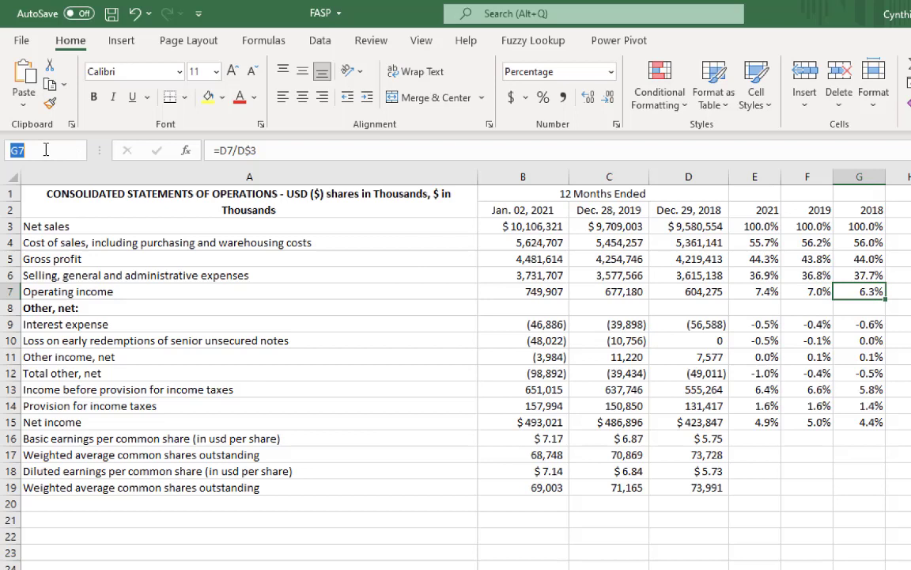
pyautogui.write('NetSales2021')
pyautogui.press('BackSpace')
pyautogui.press('BackSpace')
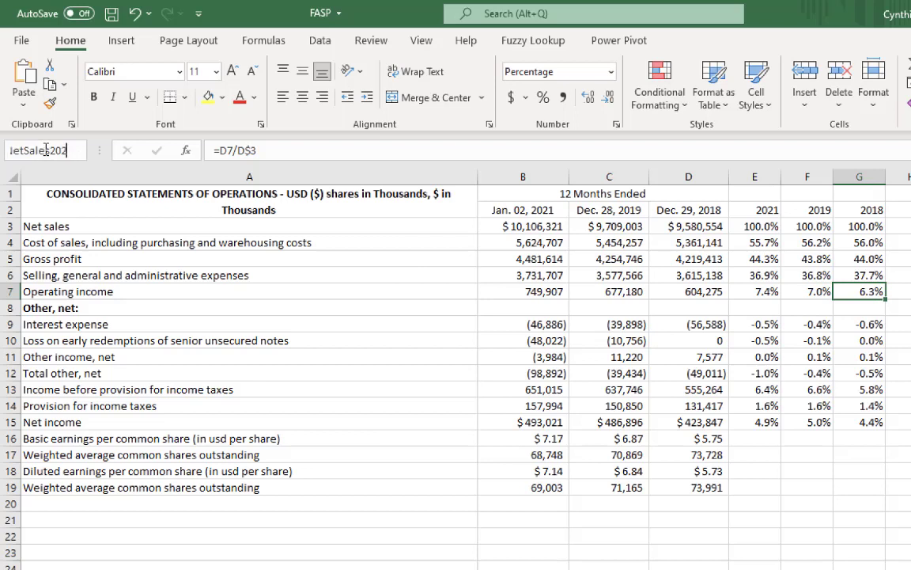
pyautogui.write('18')
pyautogui.press('Return')
# Check the names assigned to the operating income percentage cells E7, F7 and G7.
pyautogui.click(756, 293)
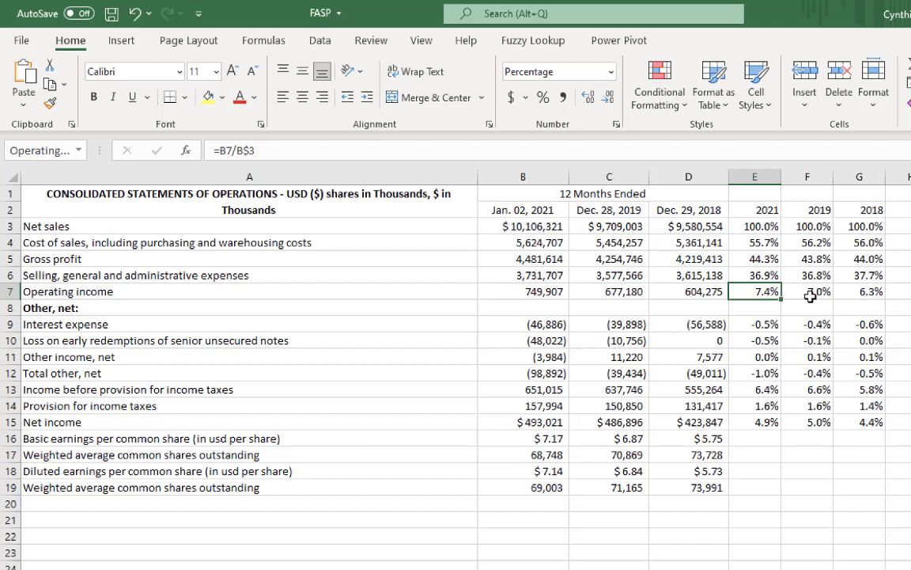
pyautogui.click(811, 296)
pyautogui.click(866, 293)
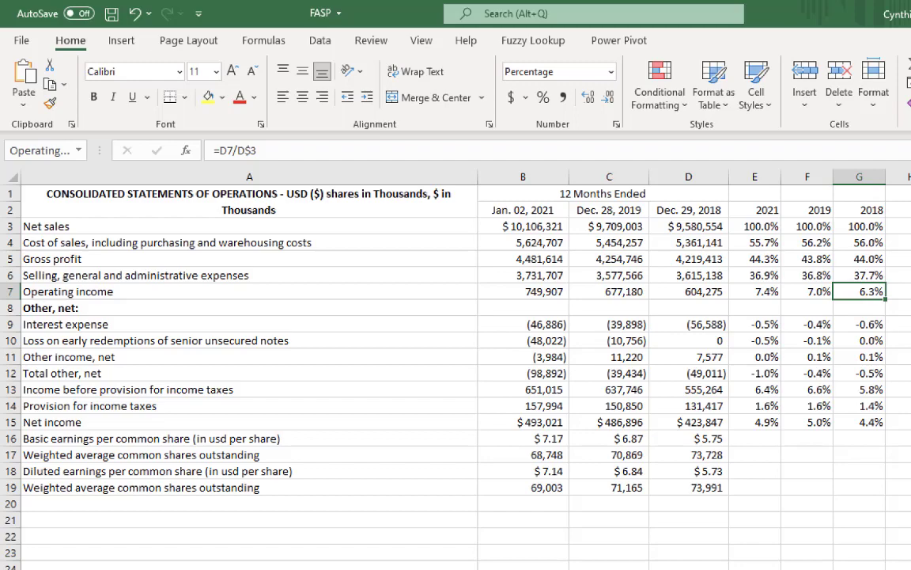
# Back on the Chapter 4 answer sheet, link the 2021 Operating Income cell B9 to OperatingIncomePercentageOfNetSales2021.
pyautogui.hotkey('alt', 'Tab')
pyautogui.hotkey('alt', 'Tab')
pyautogui.hotkey('ctrl', 'pagedown')
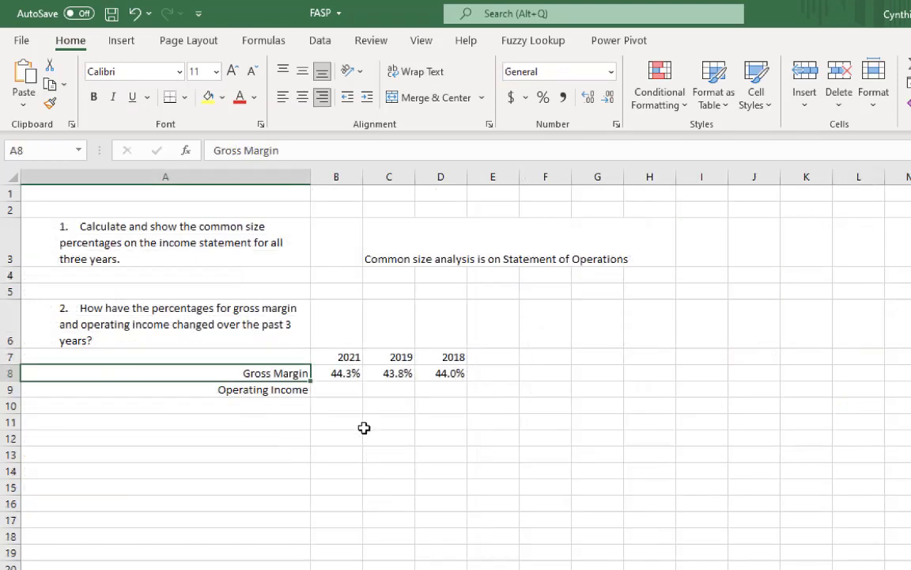
pyautogui.click(348, 389)
pyautogui.write('=oper')
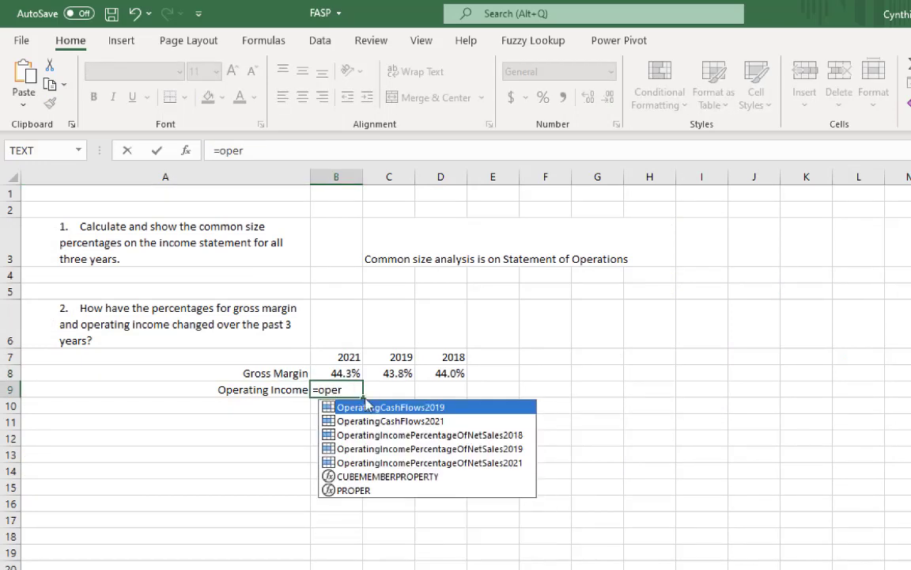
pyautogui.doubleClick(392, 464)
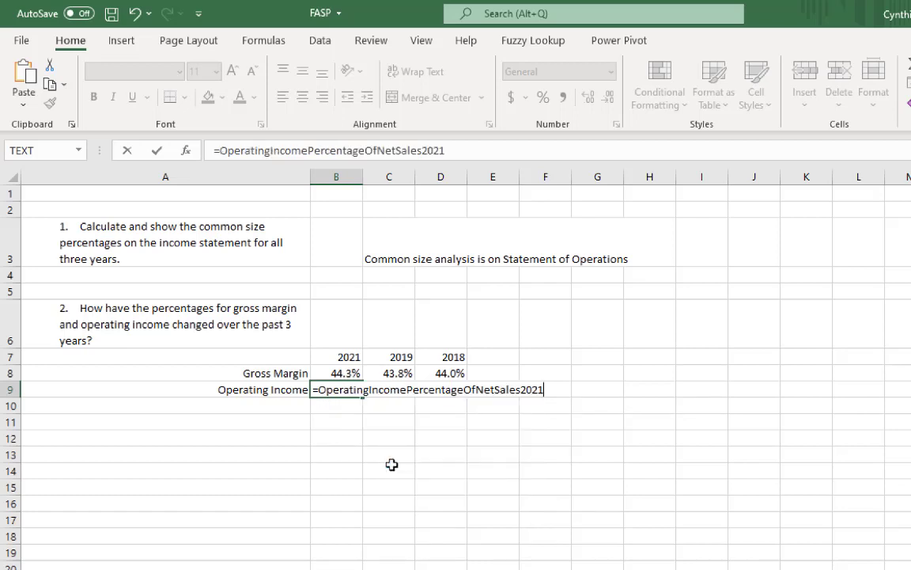
pyautogui.press('Return')
# Link the 2019 Operating Income cell C9 to the named cell OperatingIncomePercentageOfNetSales2019.
pyautogui.click(401, 392)
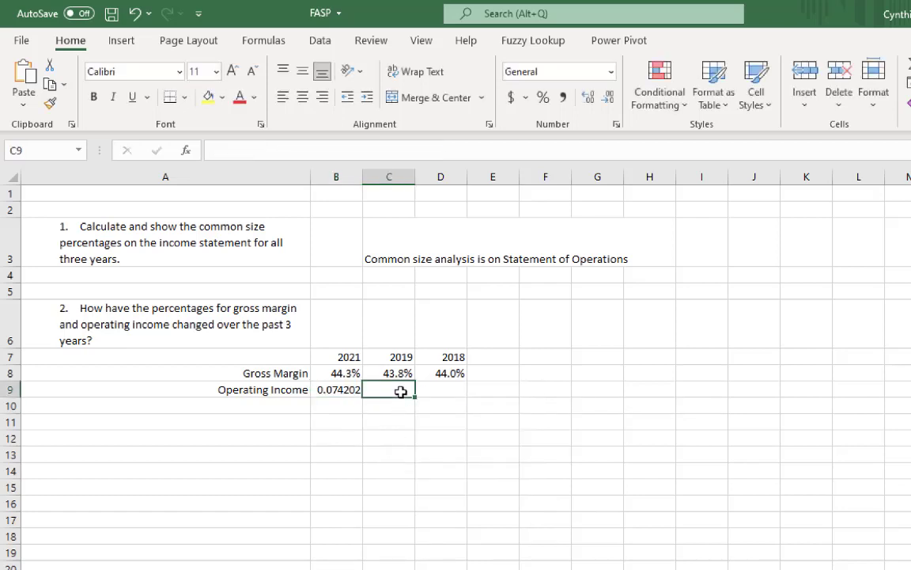
pyautogui.write('=')
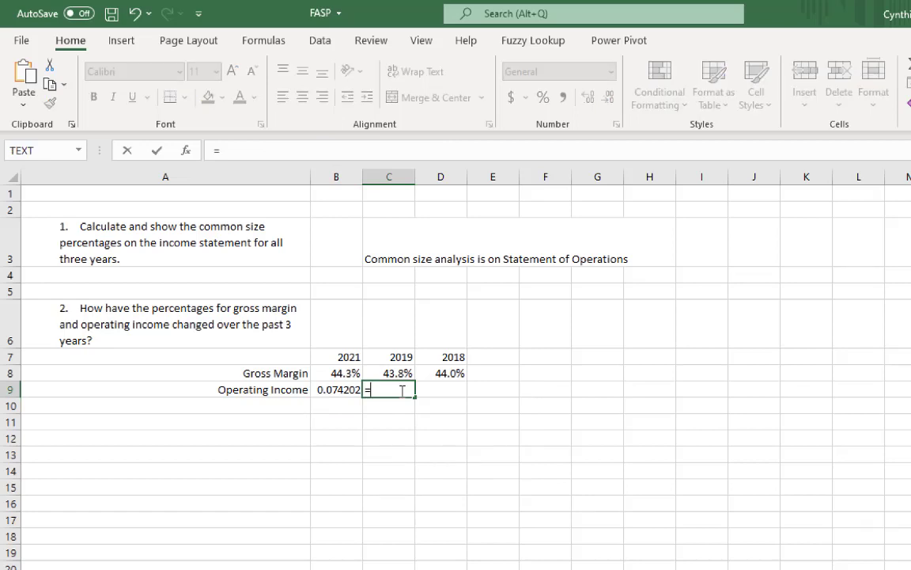
pyautogui.write('op')
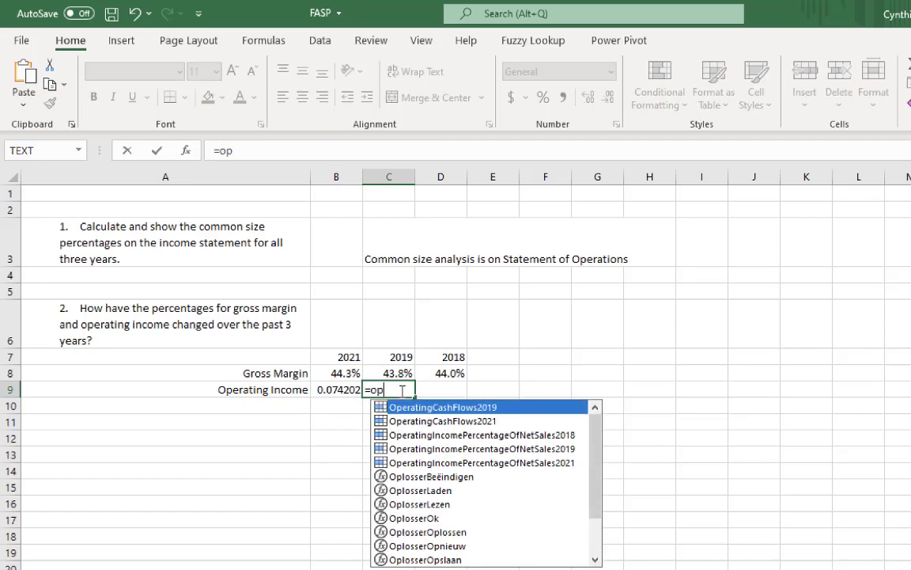
pyautogui.doubleClick(460, 449)
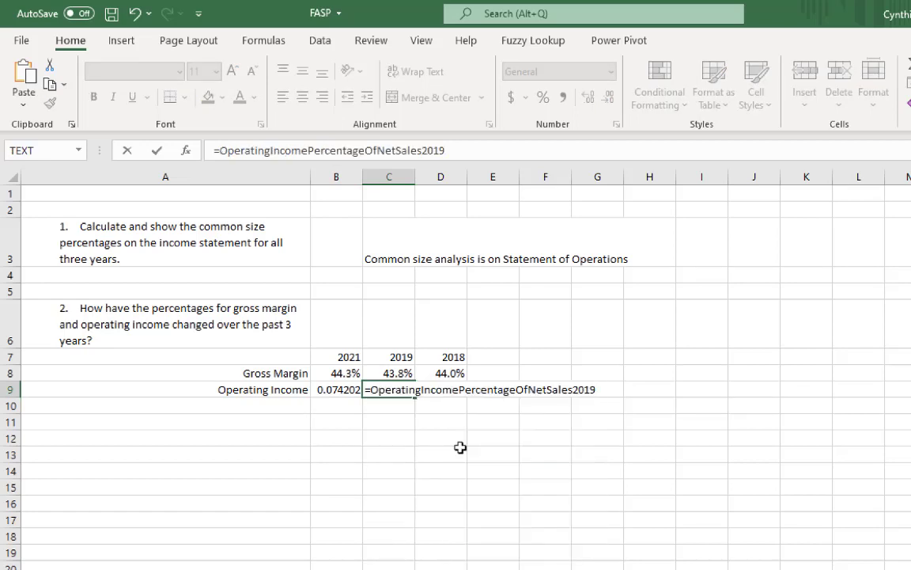
pyautogui.press('Return')
# Link the 2018 Operating Income cell D9 to the named cell OperatingIncomePercentageOfNetSales2018.
pyautogui.click(457, 394)
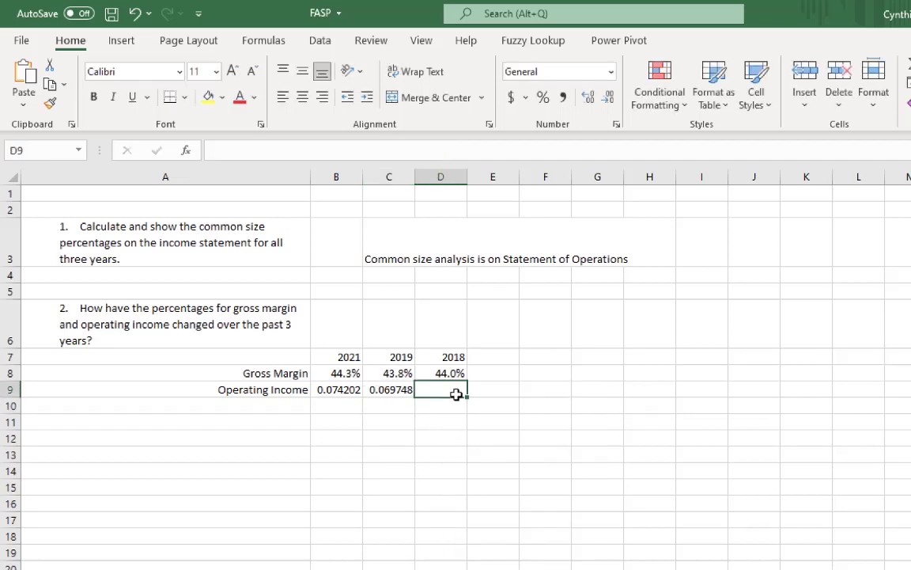
pyautogui.write('=op')
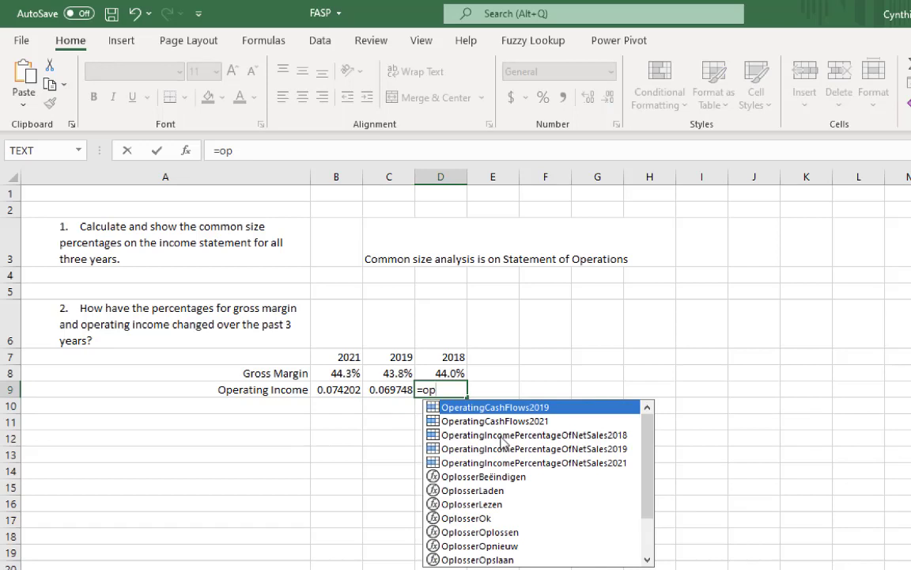
pyautogui.doubleClick(501, 436)
pyautogui.press('Return')
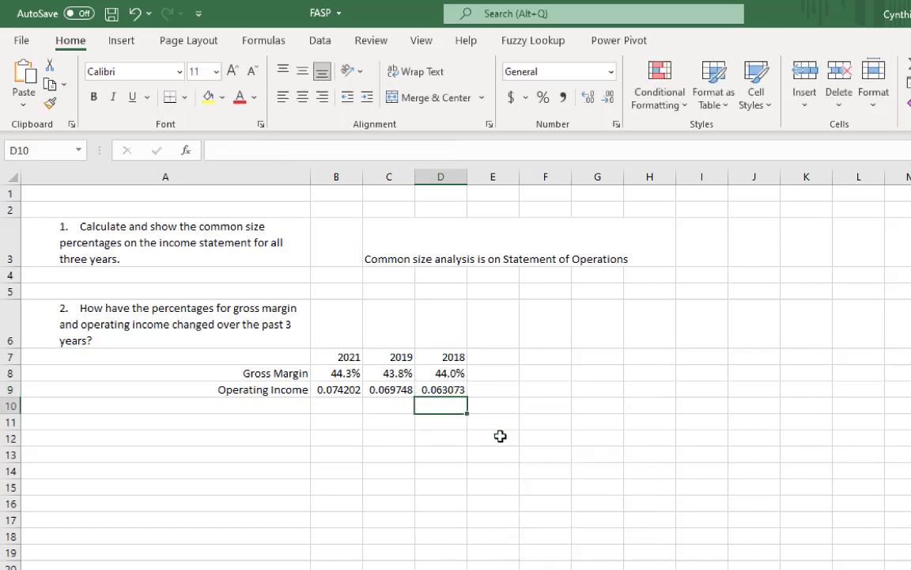
# Format the Operating Income values in B9:D9 as percentages with one decimal place.
pyautogui.moveTo(340, 389); pyautogui.dragTo(437, 391)
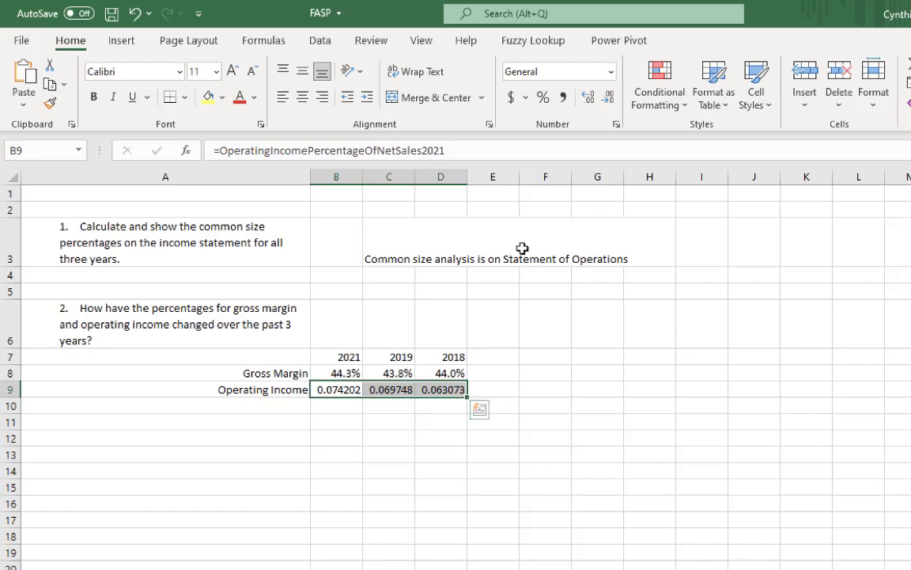
pyautogui.click(545, 98)
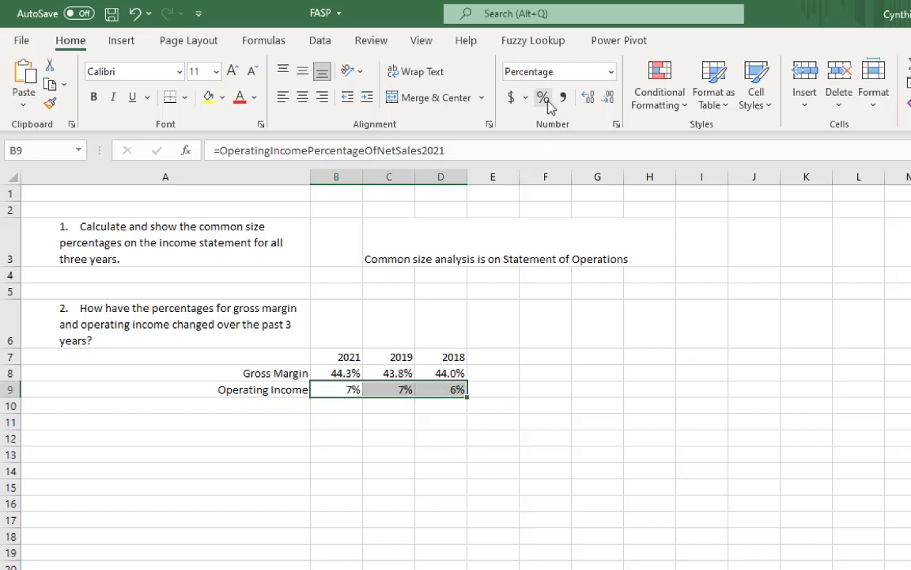
pyautogui.click(591, 99)
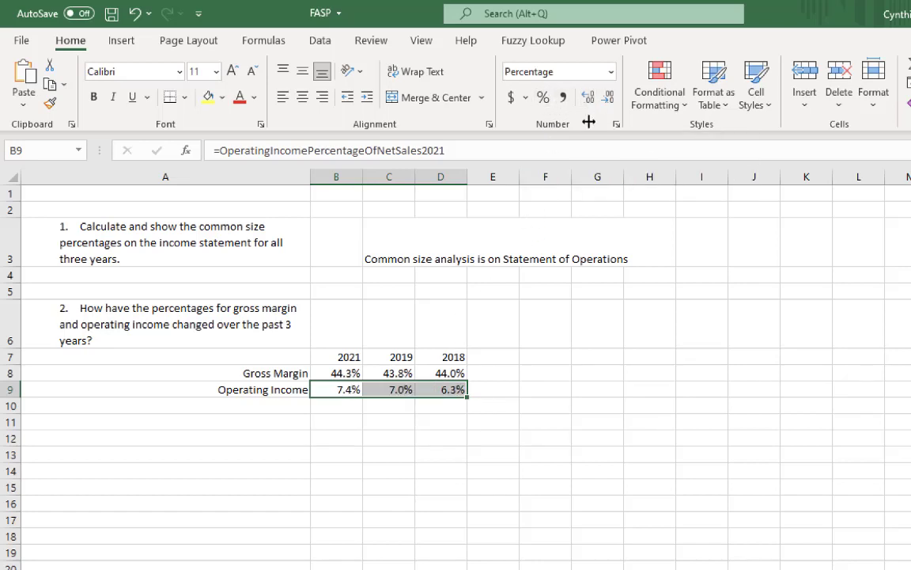
pyautogui.click(492, 567)
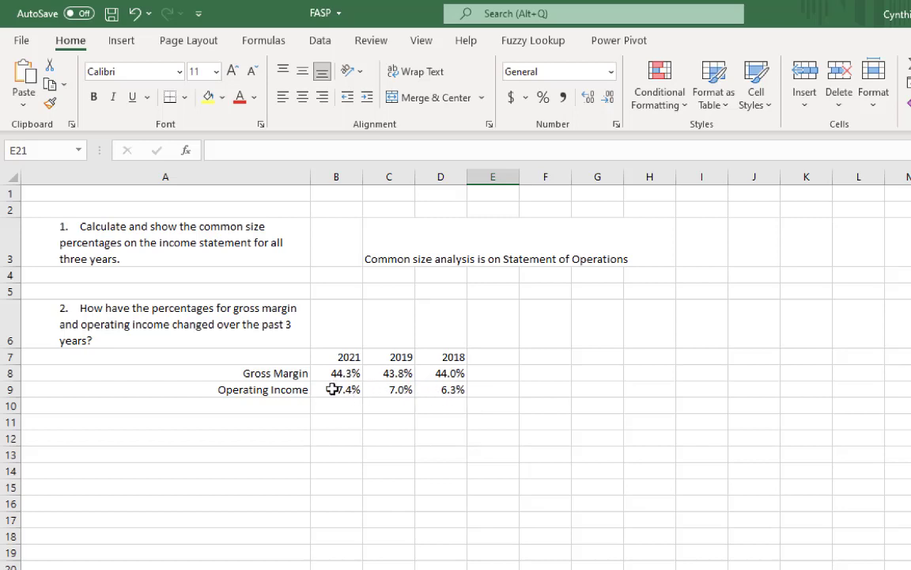
# Enter in F8 the answer "Gross margin has not changed very much from 2018 to 2021.".
pyautogui.click(537, 374)
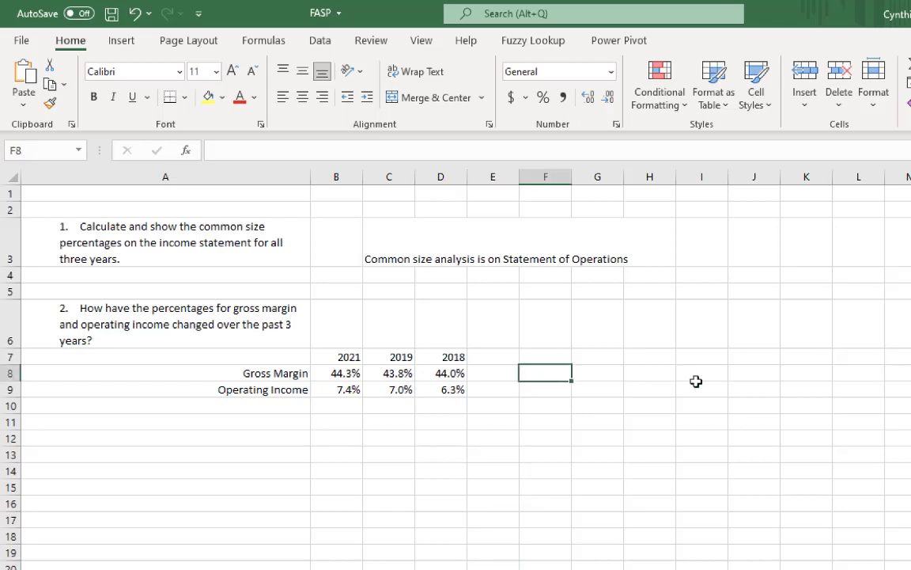
pyautogui.write('Gross mar')
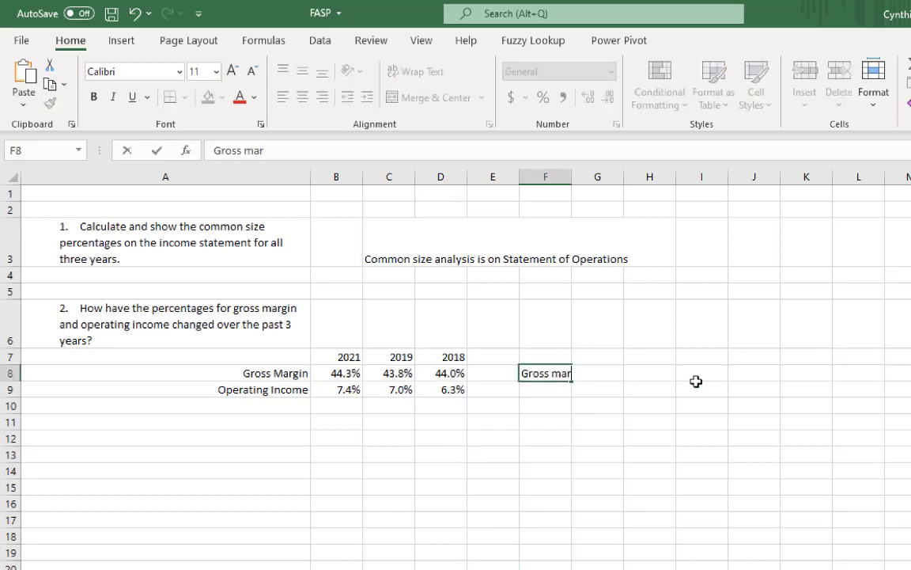
pyautogui.write('gin has no')
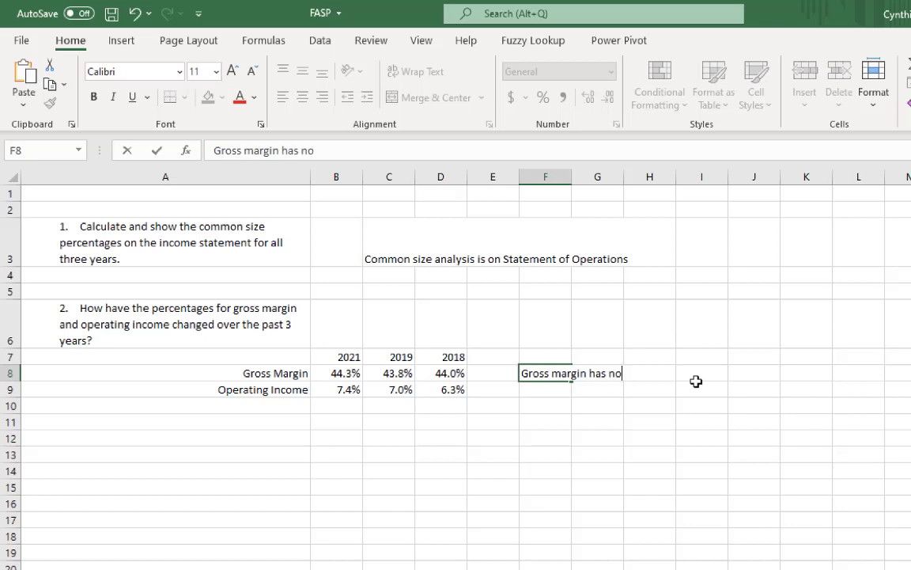
pyautogui.write('t changed ')
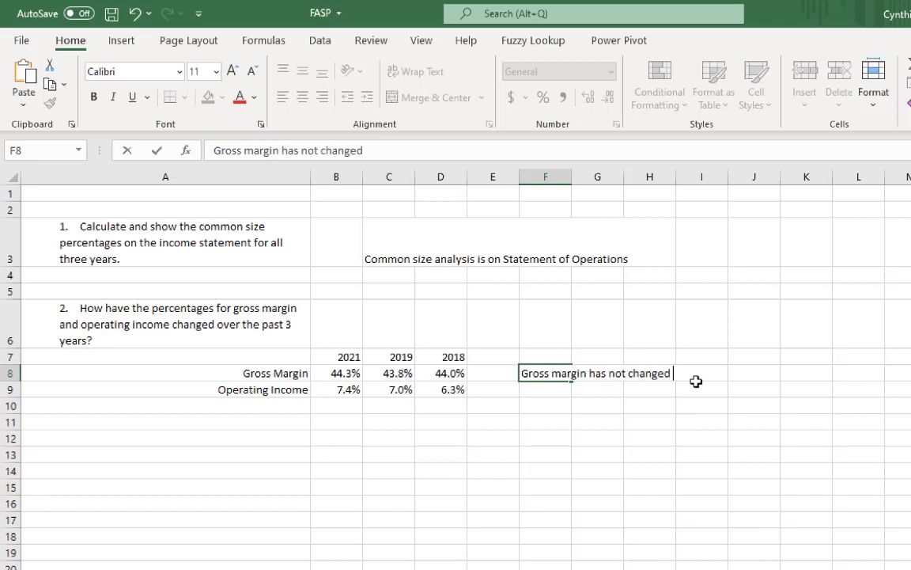
pyautogui.write('very much fr')
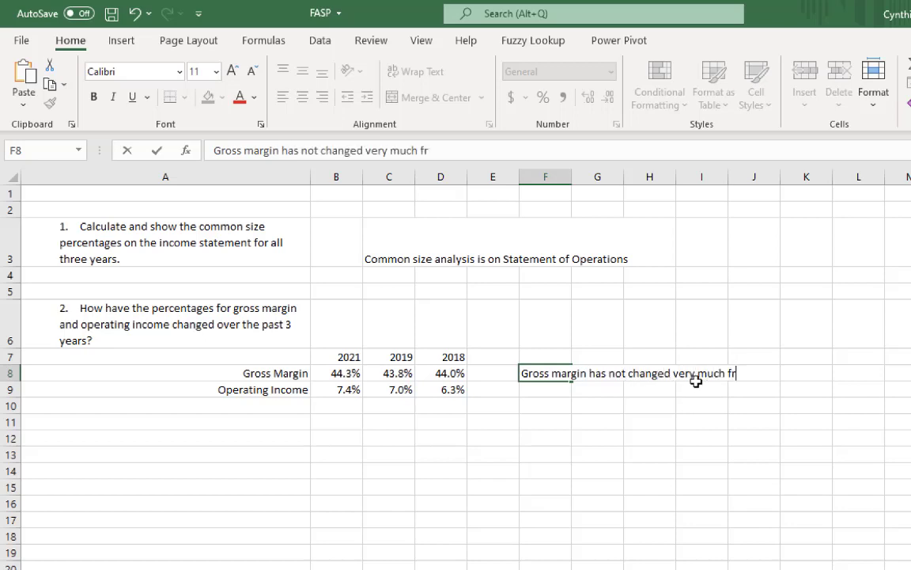
pyautogui.write('om 2021 ')
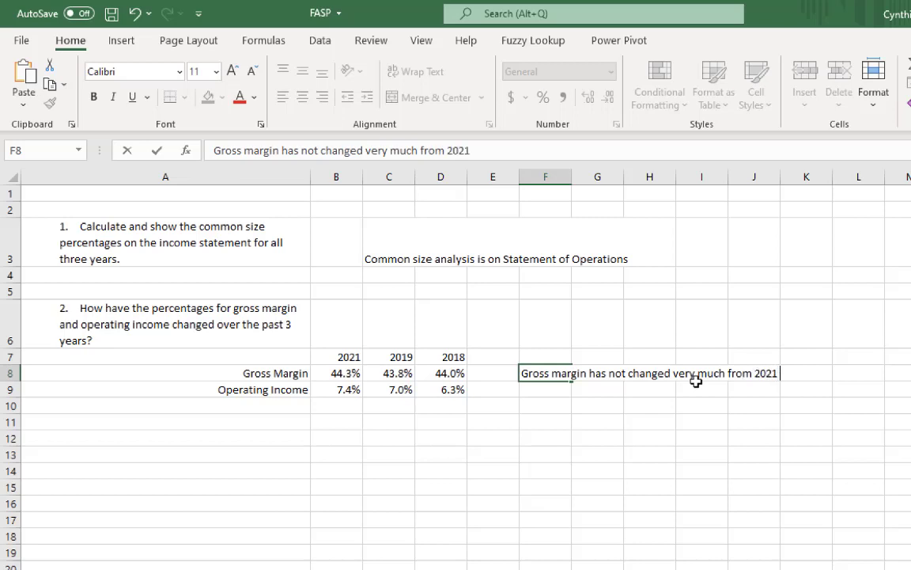
pyautogui.write('to')
pyautogui.press('BackSpace')
pyautogui.press('BackSpace')
pyautogui.press('BackSpace')
pyautogui.press('BackSpace')
pyautogui.press('BackSpace')
pyautogui.write('18 to 2021.')
pyautogui.press('Return')
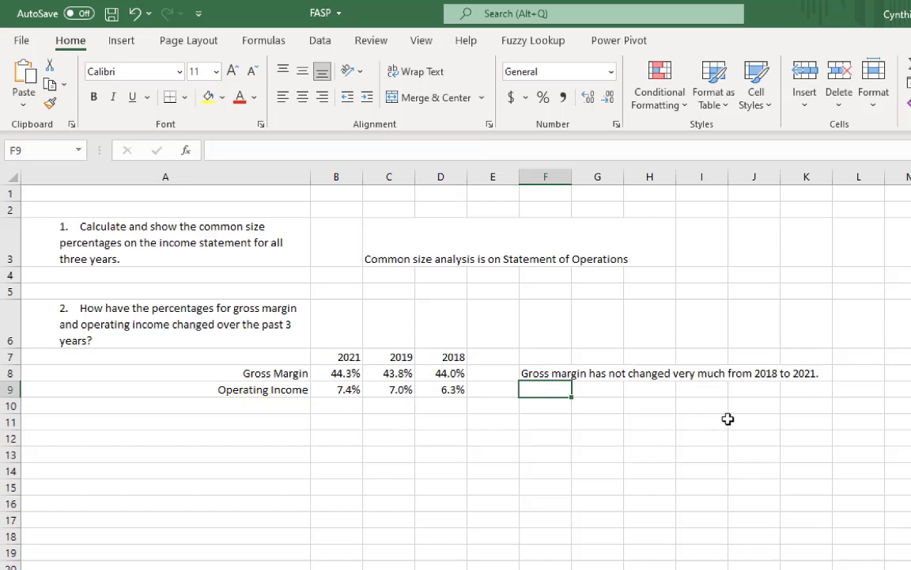
# Enter in F9 the answer "Operating income as a percentage of net sales has gone up about a percentage point from 2018 to 2021.".
pyautogui.write('Op')
pyautogui.write('ing ')
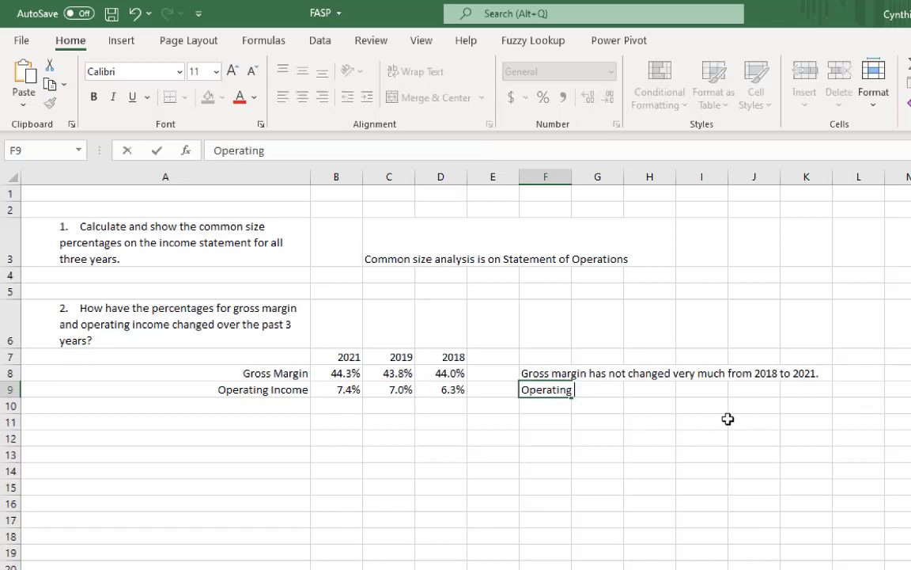
pyautogui.write('income as a ')
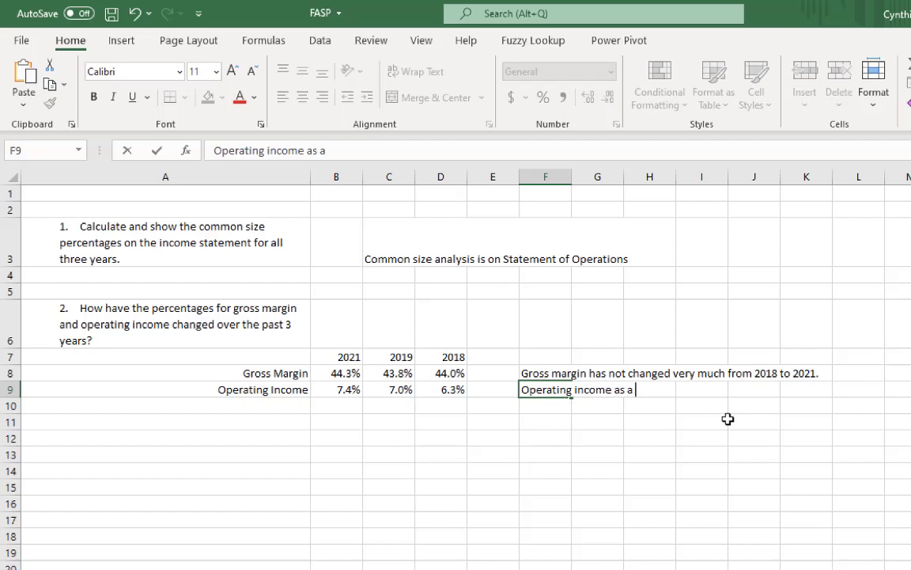
pyautogui.write('percentag')
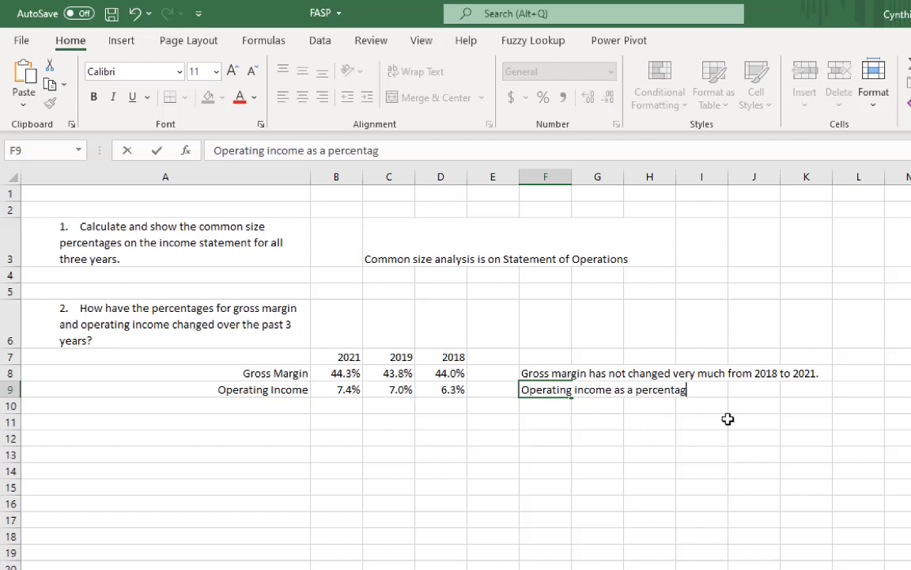
pyautogui.write('e of net sales')
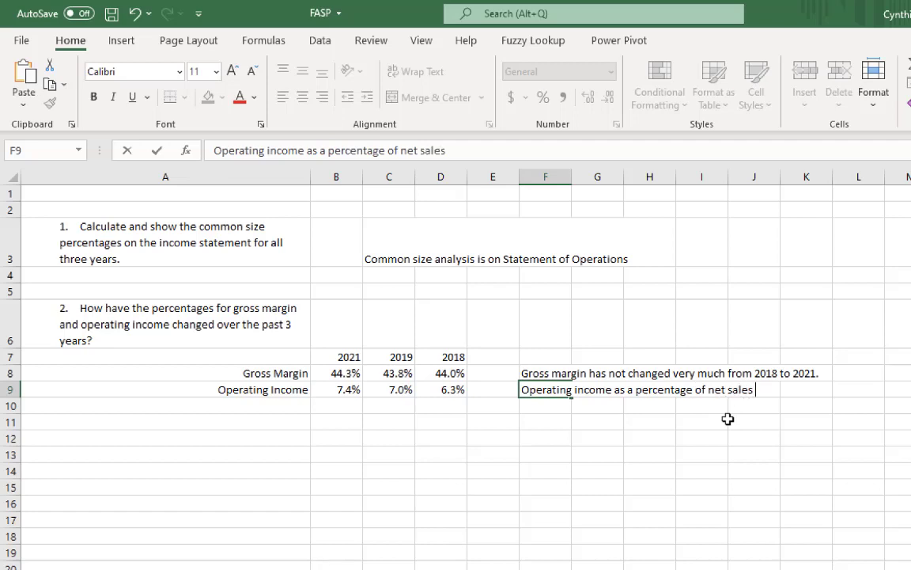
pyautogui.write(' has dropped')
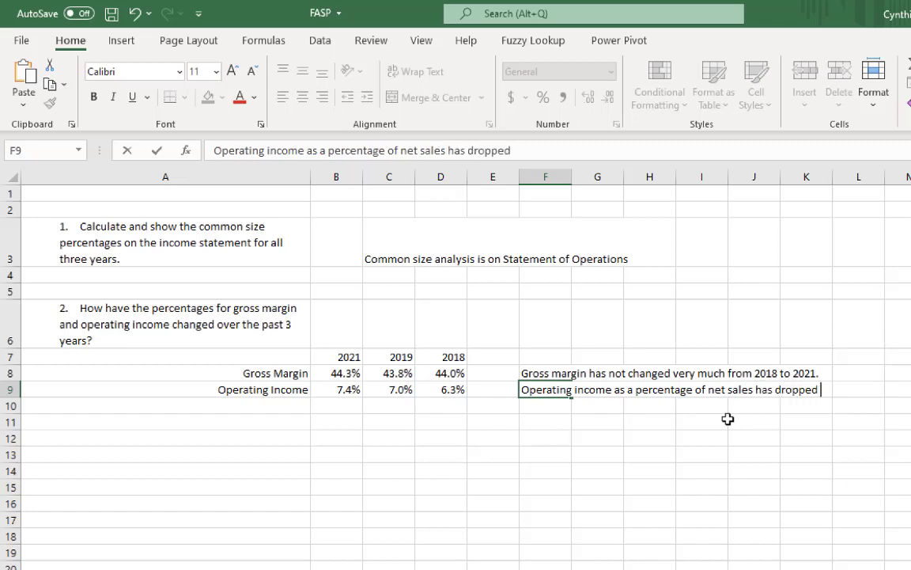
pyautogui.press('BackSpace')
pyautogui.press('BackSpace')
pyautogui.press('BackSpace')
pyautogui.press('BackSpace')
pyautogui.press('BackSpace')
pyautogui.press('BackSpace')
pyautogui.press('BackSpace')
pyautogui.press('BackSpace')
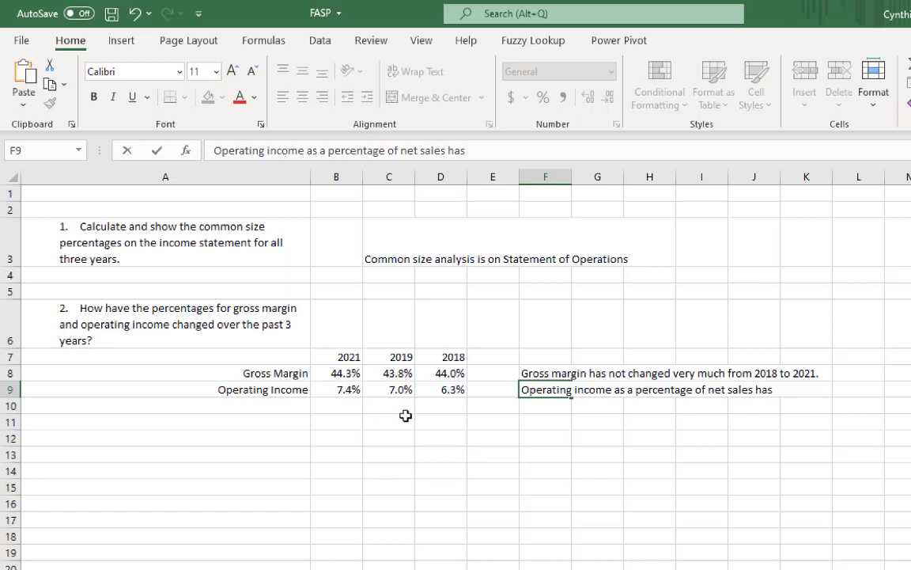
pyautogui.write('gon')
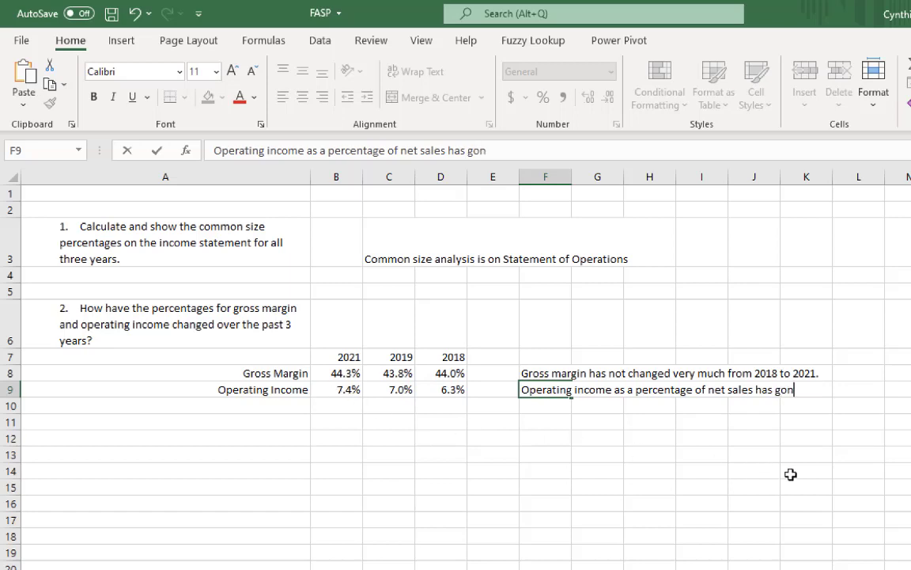
pyautogui.write('e up about a per')
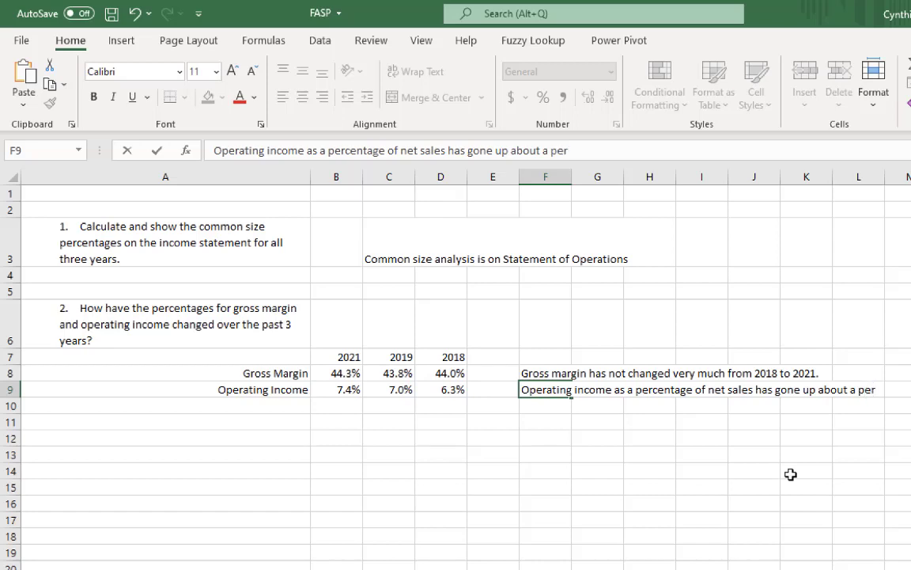
pyautogui.write('centage')
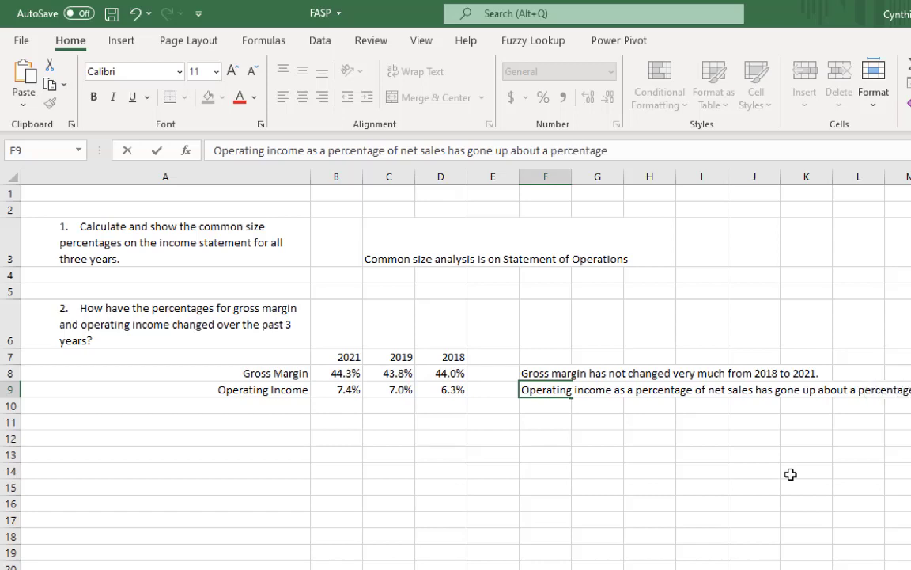
pyautogui.write(' point from 2018 to 2021.')
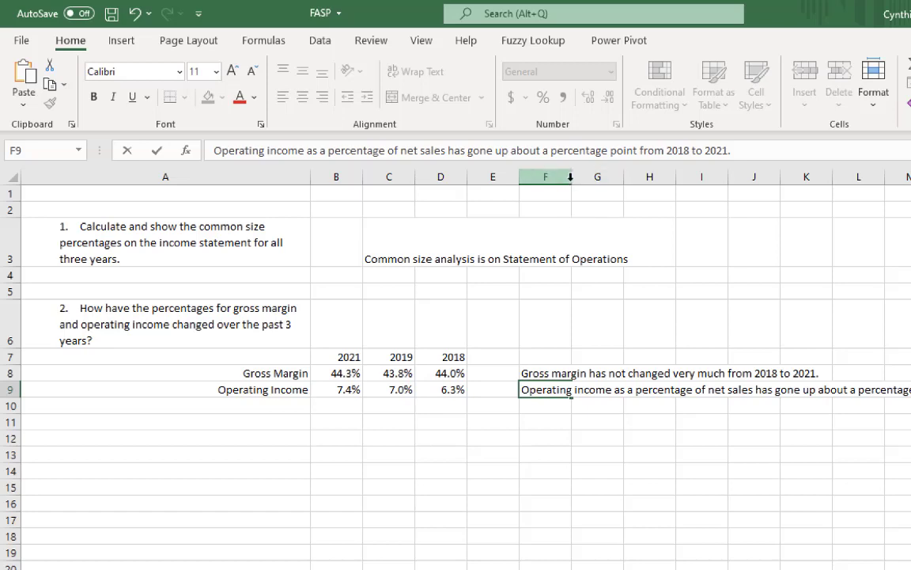
pyautogui.click(604, 213)
# Widen column F and wrap the text of the two written answers in F8 and F9.
pyautogui.moveTo(573, 178); pyautogui.dragTo(714, 188)
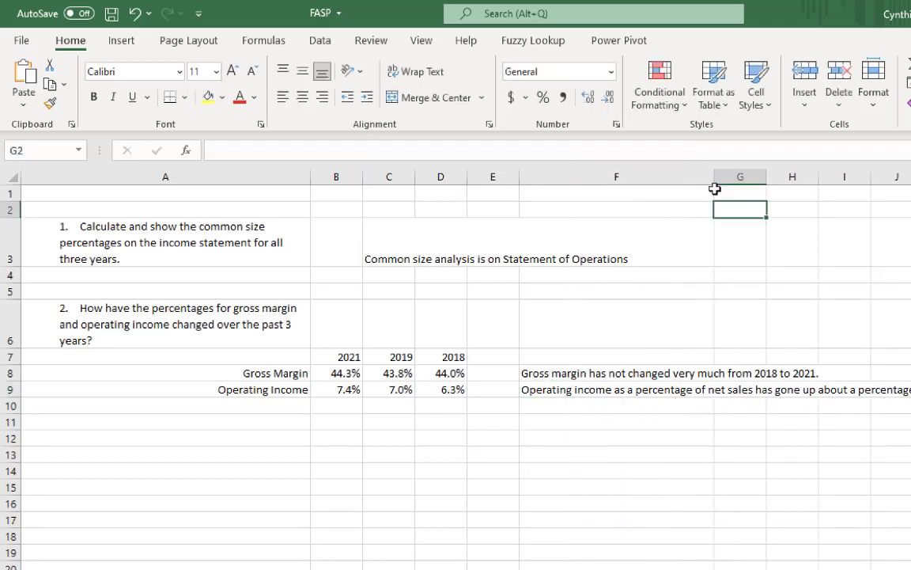
pyautogui.click(641, 373)
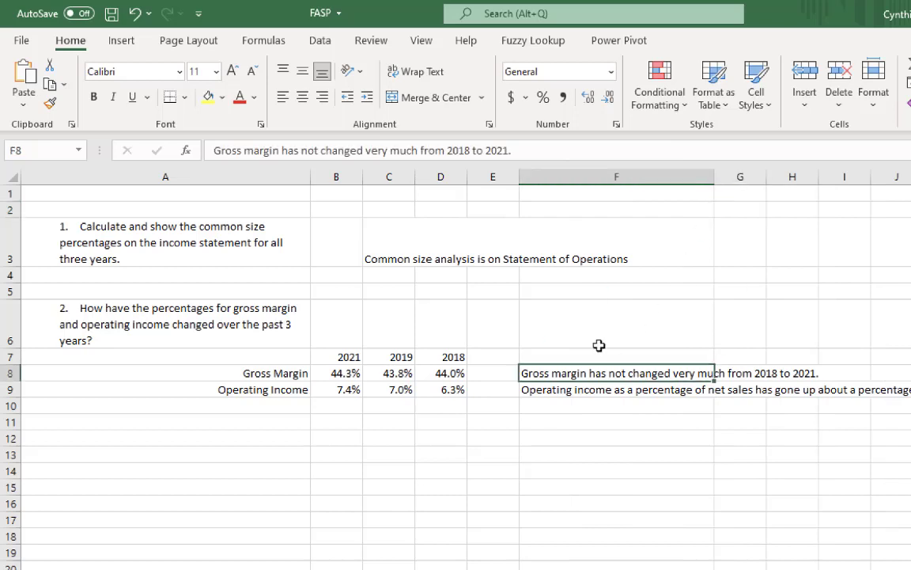
pyautogui.click(417, 72)
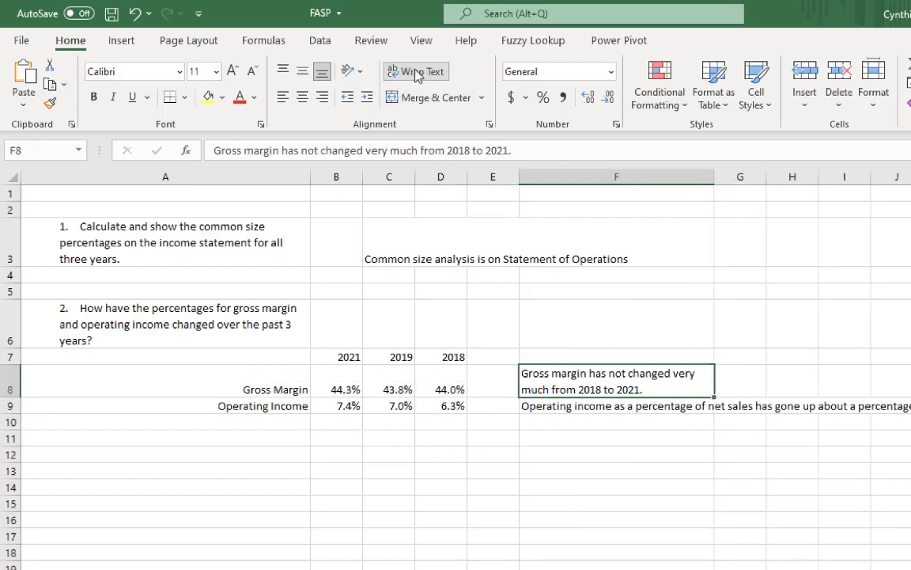
pyautogui.click(563, 408)
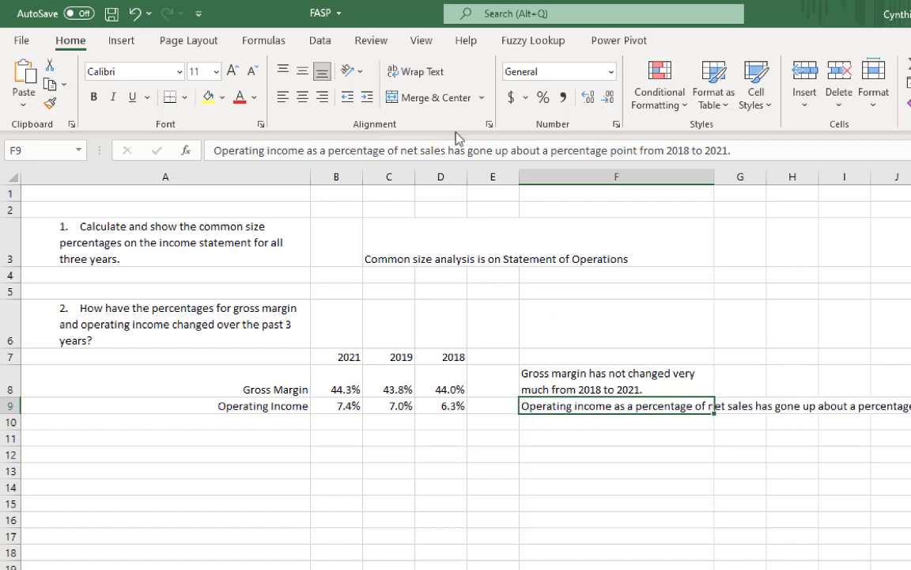
pyautogui.click(415, 72)
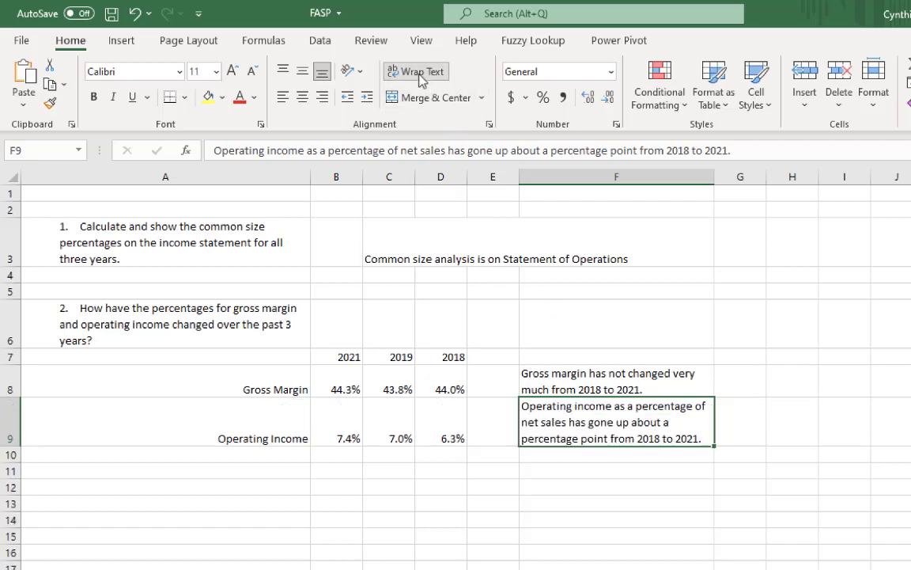
# Copy Chapter 4 question 3, about calculating the gross margin, from the Word project document into A12 of the Excel workbook and wrap its text.
pyautogui.click(638, 563)
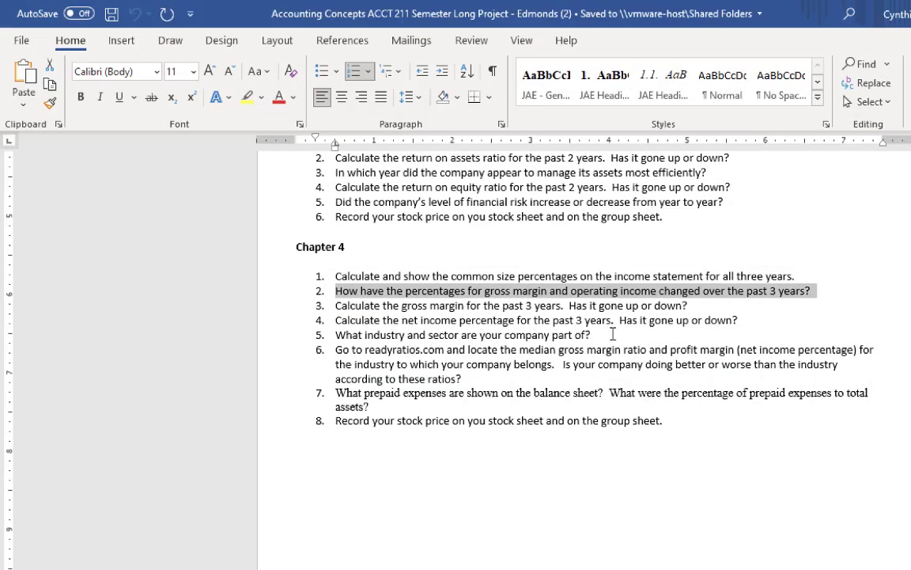
pyautogui.doubleClick(448, 306)
pyautogui.tripleClick(451, 306)
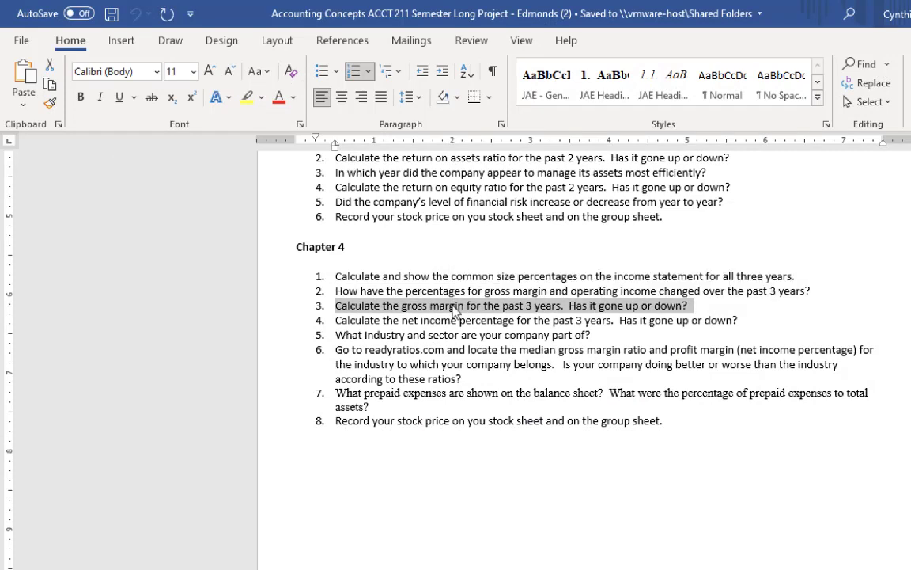
pyautogui.hotkey('alt', 'Tab')
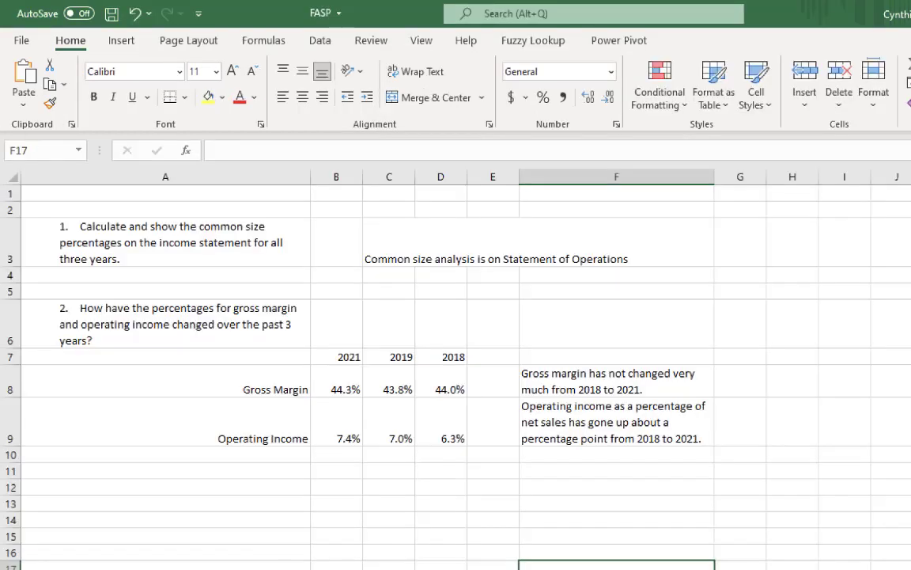
pyautogui.click(170, 489)
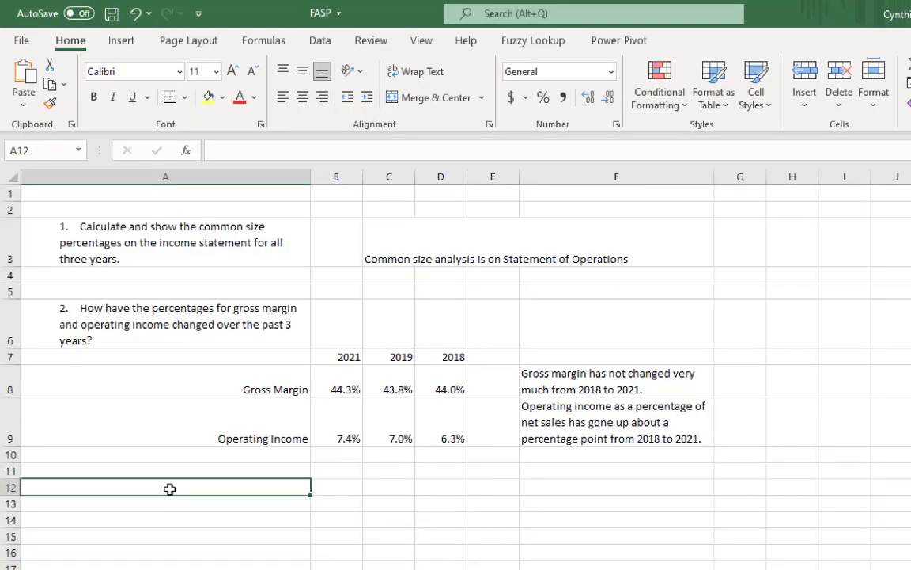
pyautogui.click(26, 73)
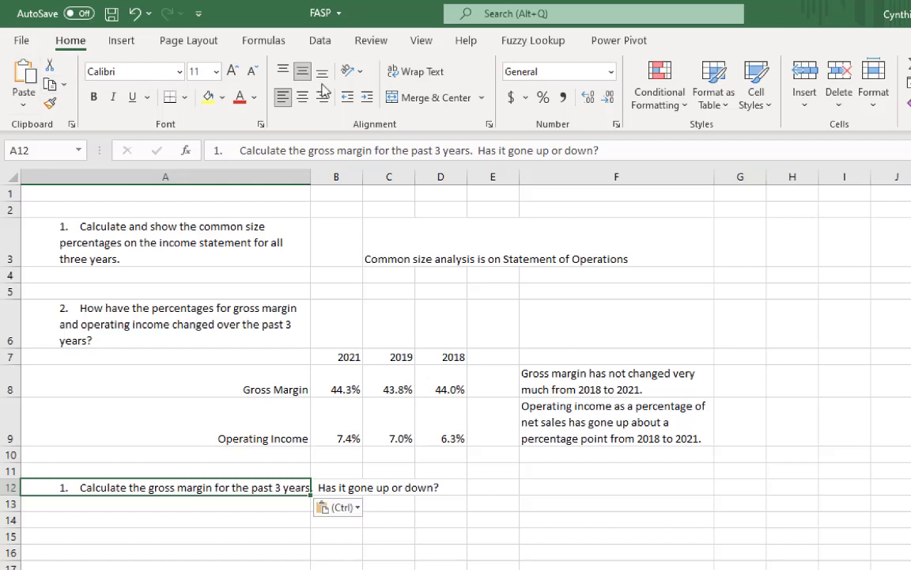
pyautogui.click(417, 73)
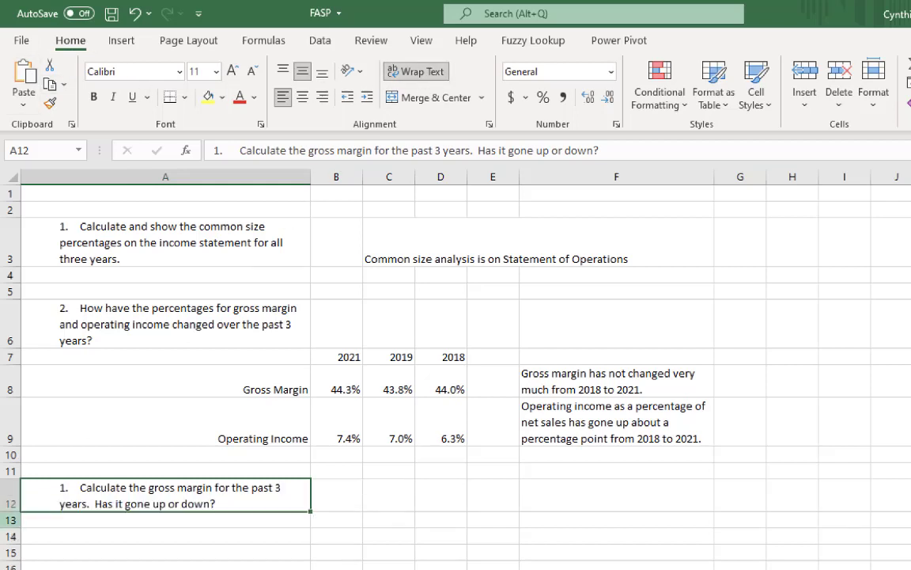
# Renumber the gross margin question in A12 as 3.
pyautogui.click(230, 153)
pyautogui.press('BackSpace')
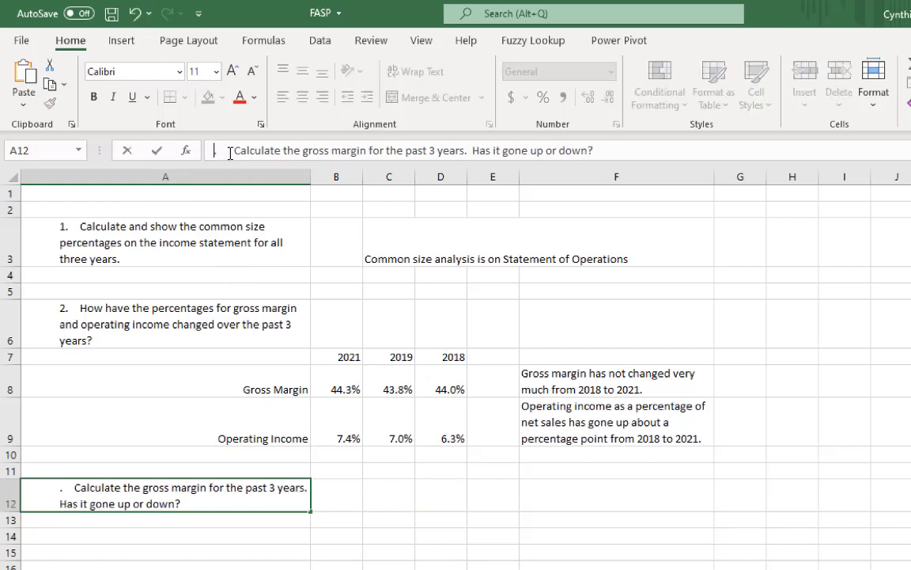
pyautogui.write('3')
pyautogui.press('Return')
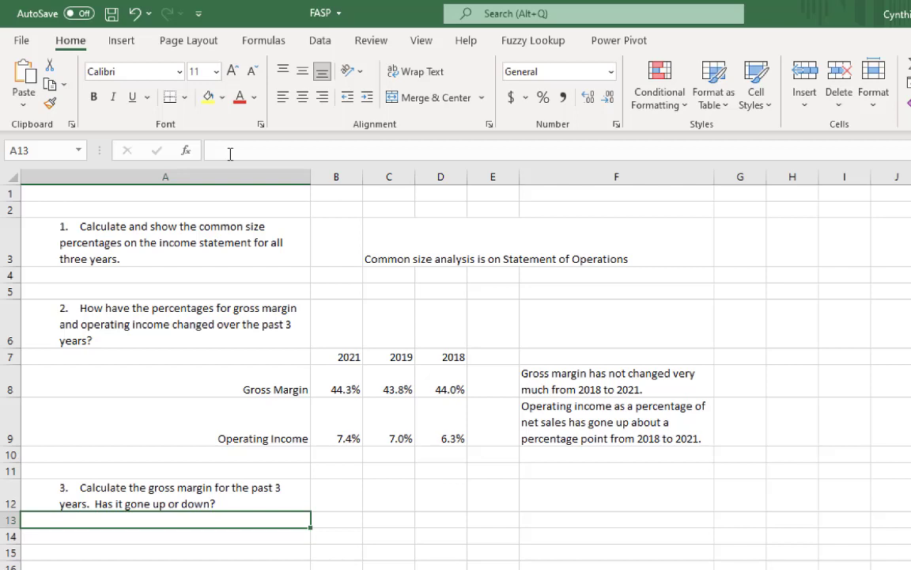
# Enter the note "do not do this question" in C12 beside question 3.
pyautogui.click(386, 495)
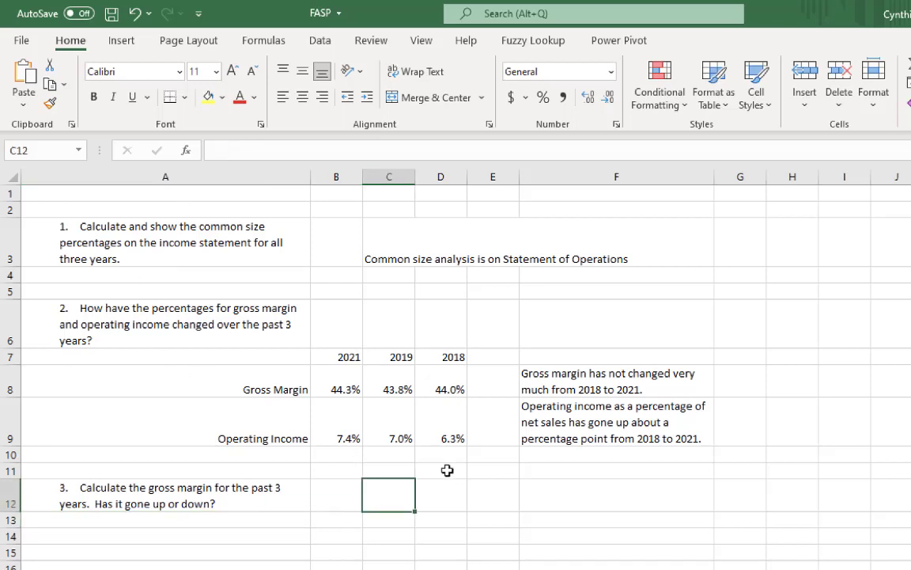
pyautogui.write('do not do')
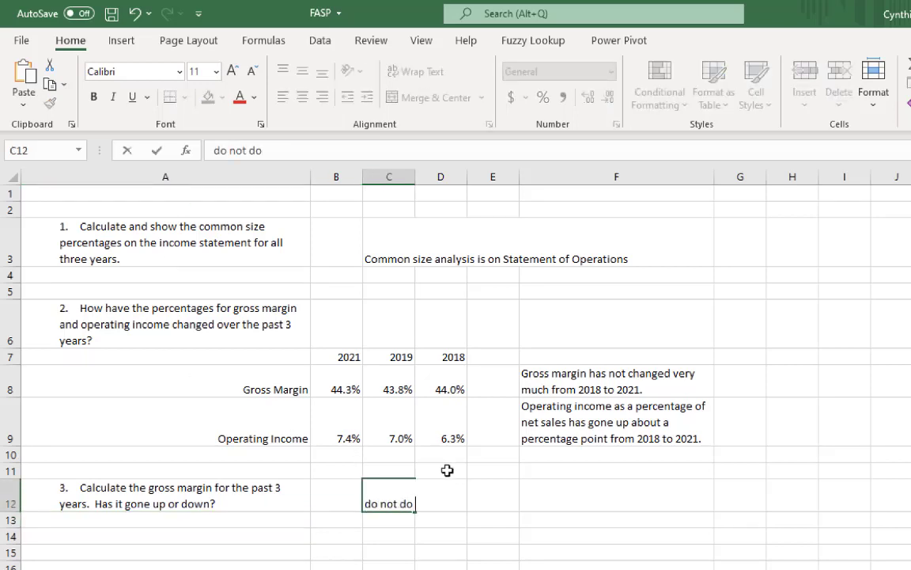
pyautogui.write(' this question')
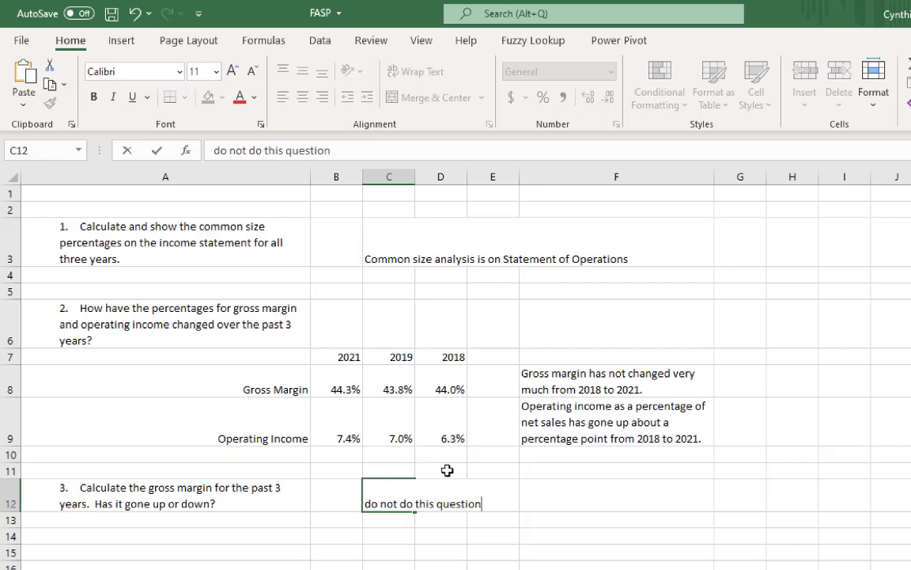
pyautogui.press('Return')
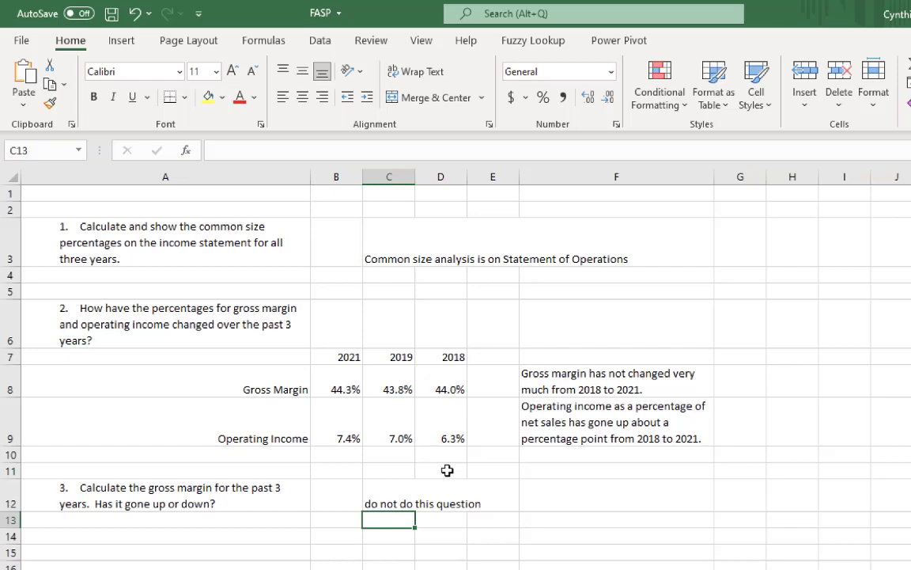
# Copy question 4, about the net income percentage, from the Word project document into A14 of the Excel workbook and wrap its text.
pyautogui.click(273, 539)
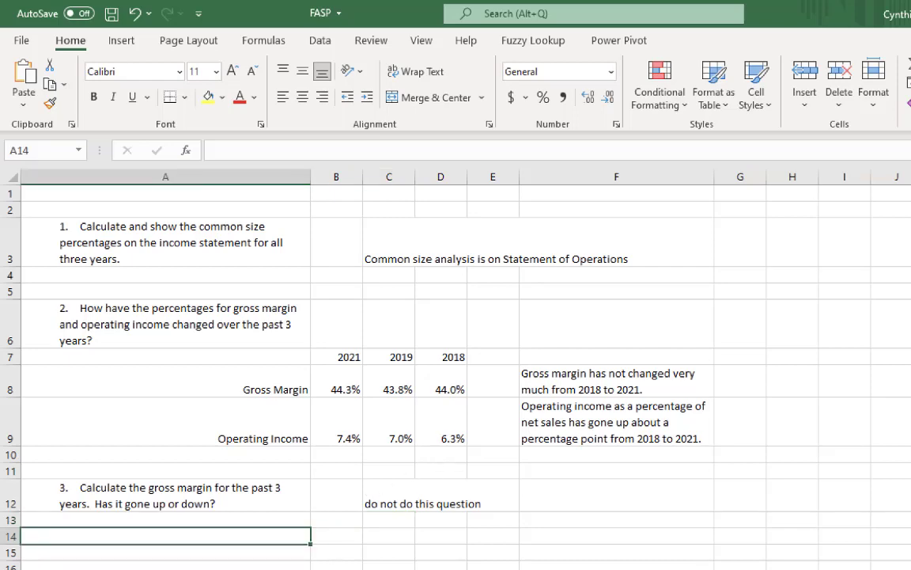
pyautogui.hotkey('alt', 'Tab')
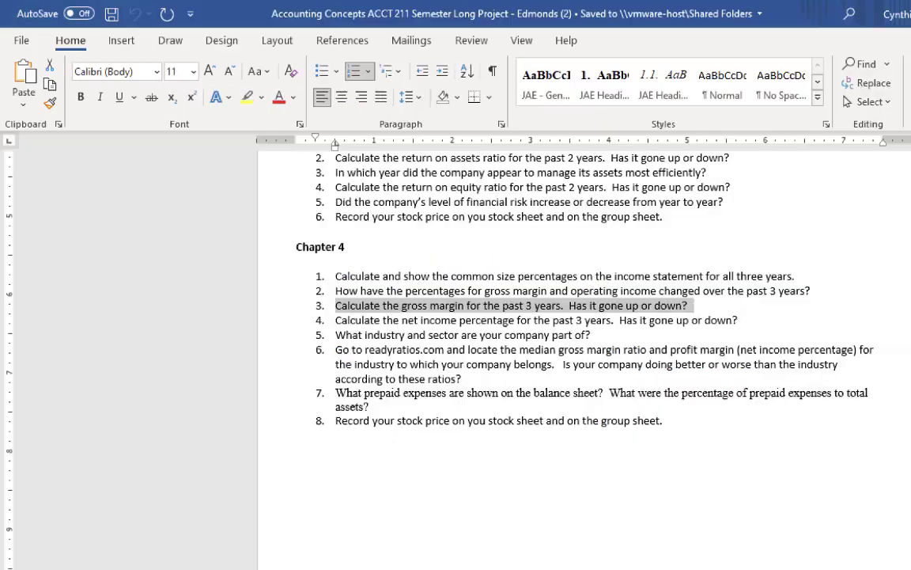
pyautogui.tripleClick(595, 318)
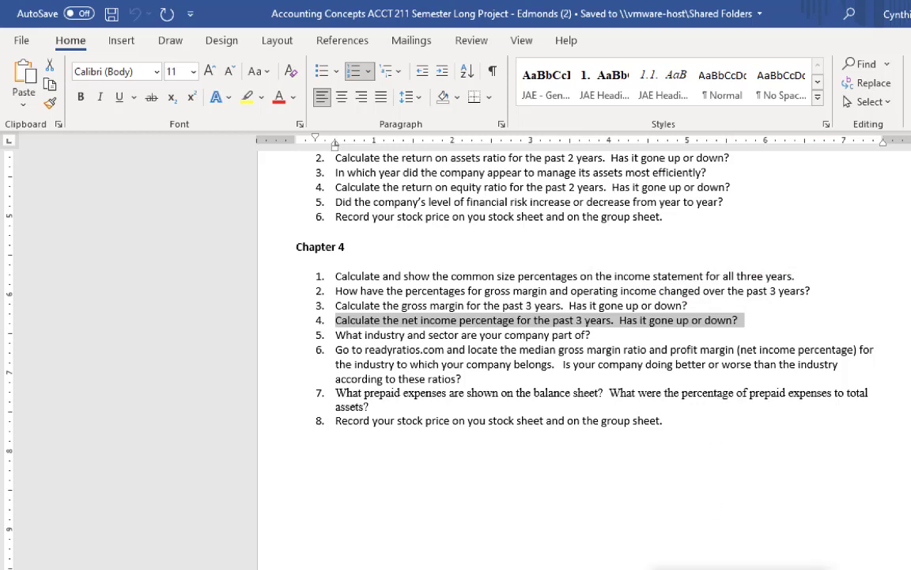
pyautogui.hotkey('alt', 'Tab')
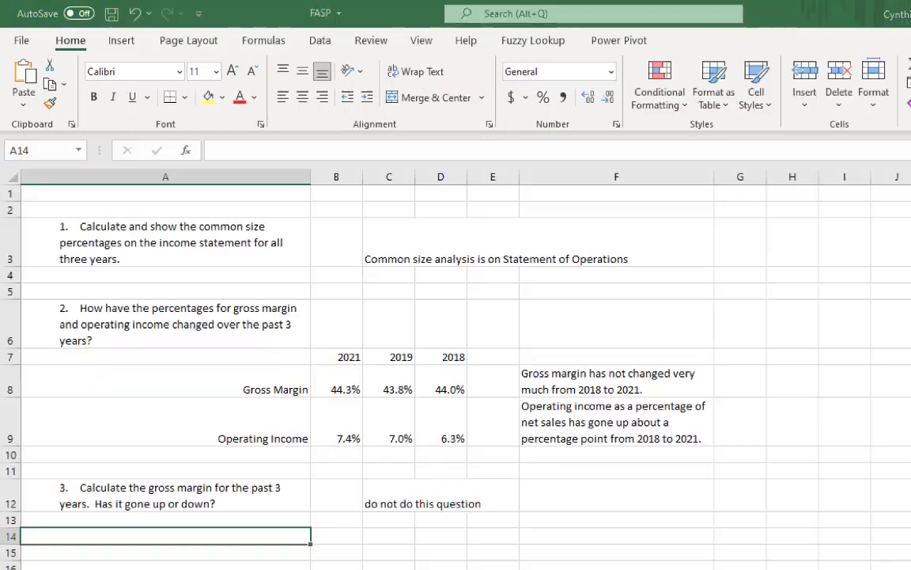
pyautogui.click(24, 79)
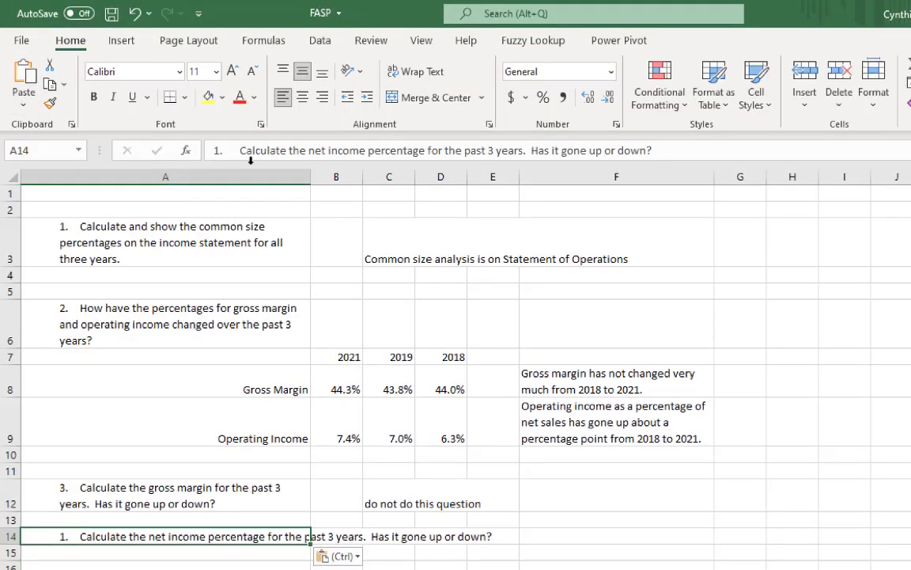
pyautogui.click(392, 73)
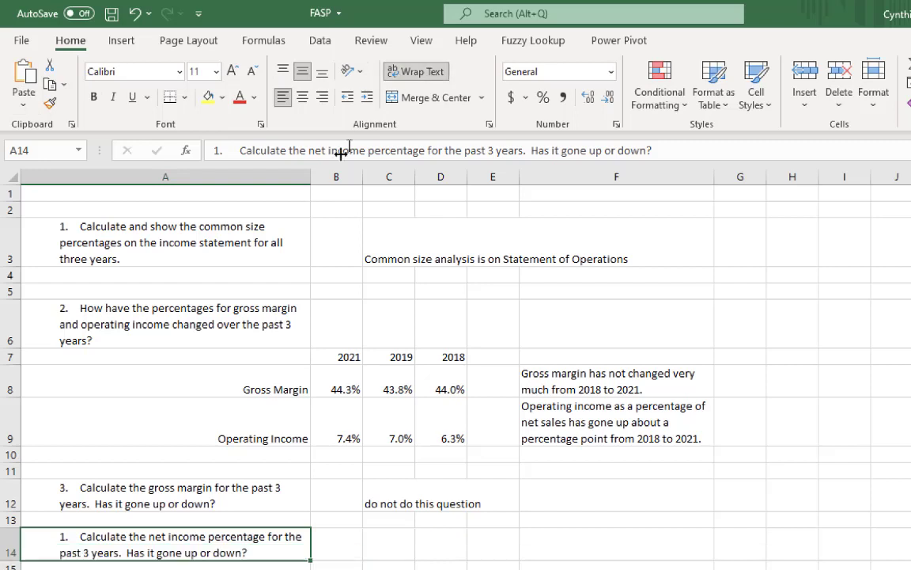
# Renumber the net income percentage question in A14 as 4.
pyautogui.click(219, 151)
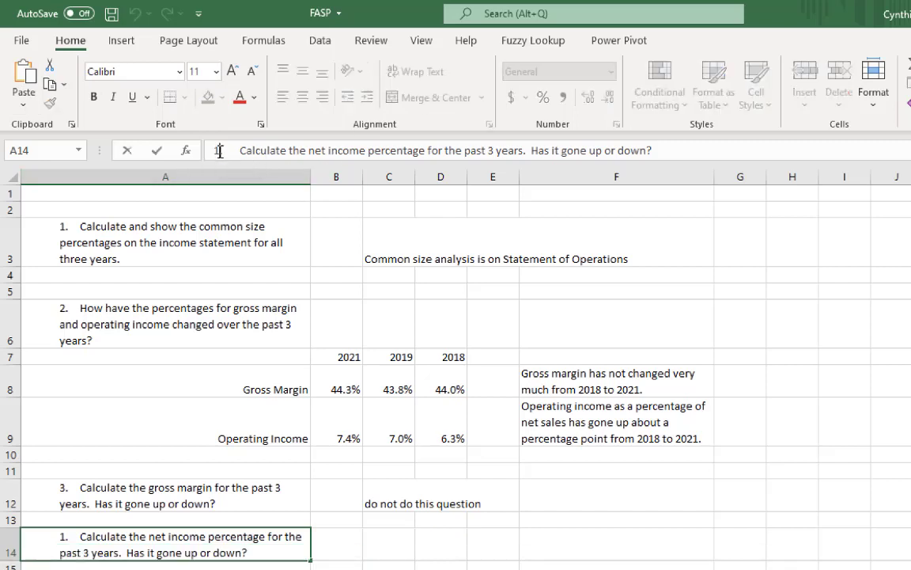
pyautogui.press('BackSpace')
pyautogui.write('4')
# Name the 2021 net income percentage cell E15 on the Statement of Operations sheet NetIncomePercentageofNetSales2021.
pyautogui.hotkey('ctrl', 'pagedown')
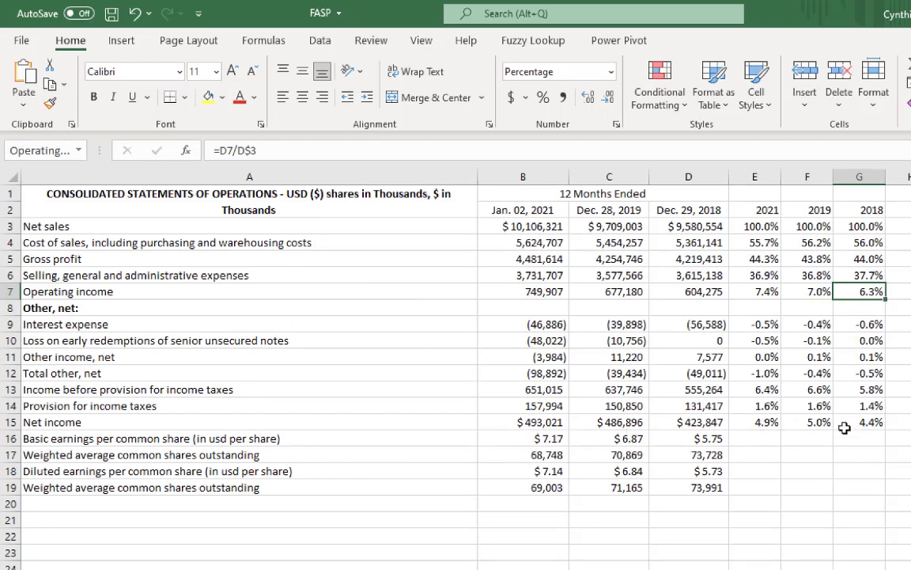
pyautogui.click(755, 423)
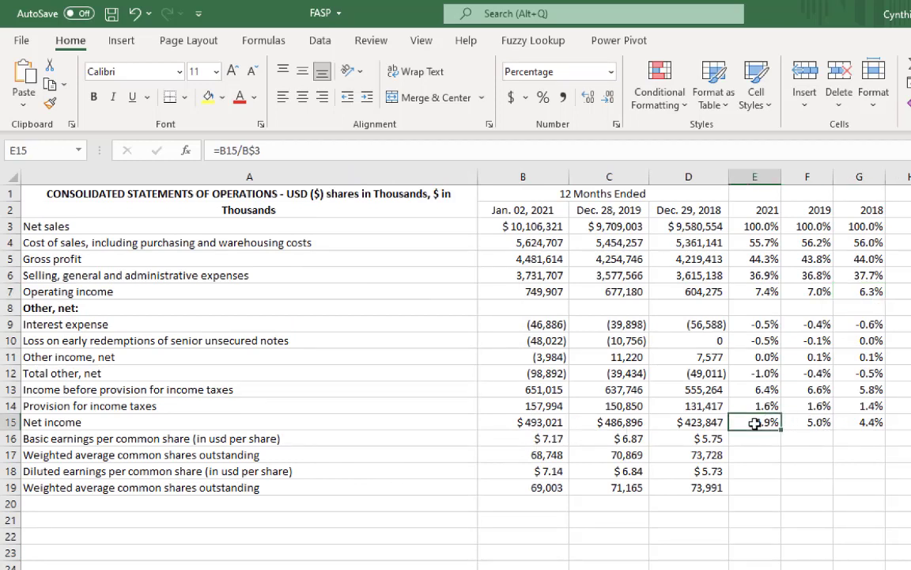
pyautogui.click(46, 150)
pyautogui.write('NetIncome')
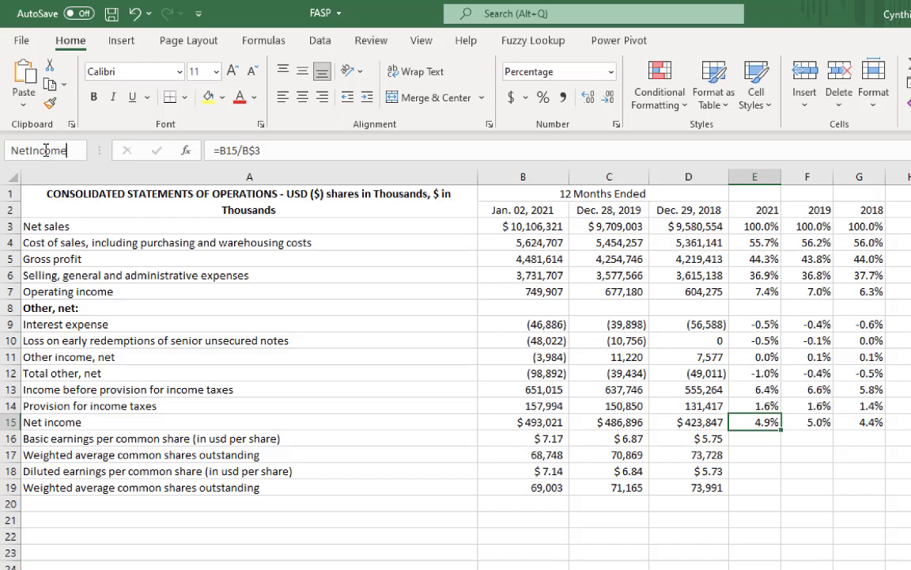
pyautogui.write('Per')
pyautogui.write('centage')
pyautogui.write('ofNet')
pyautogui.write('Sales')
pyautogui.write('2020')
pyautogui.press('BackSpace')
pyautogui.write('1')
pyautogui.press('Return')
# Reuse the 2021 cell's name to name the 2019 net income percentage cell F15 NetIncomePercentageofNetSales2019.
pyautogui.click(45, 149)
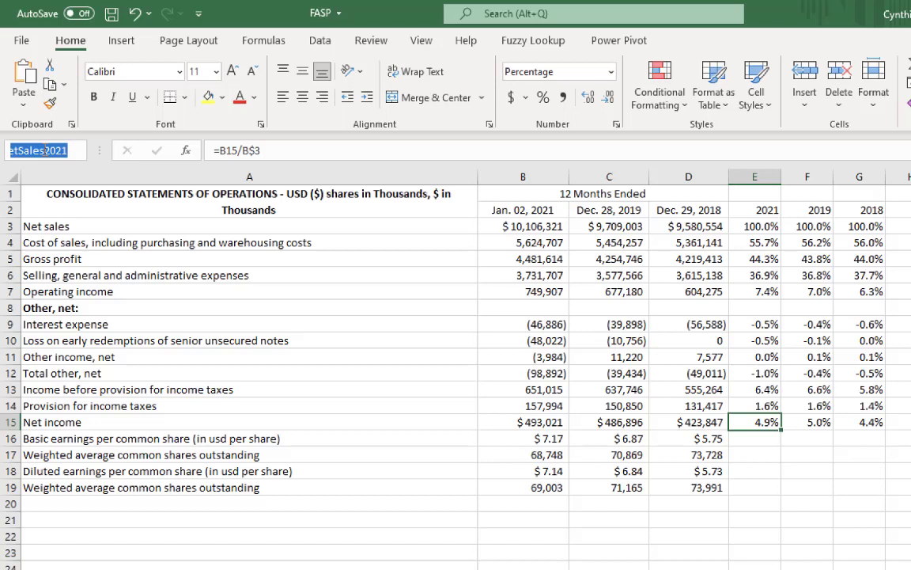
pyautogui.click(803, 425)
pyautogui.click(32, 153)
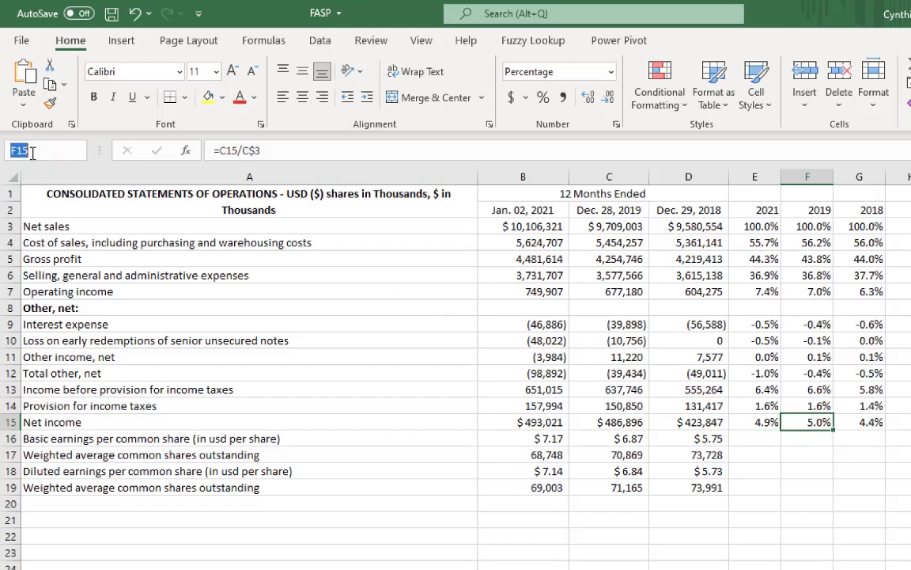
pyautogui.hotkey('ctrl', 'v')
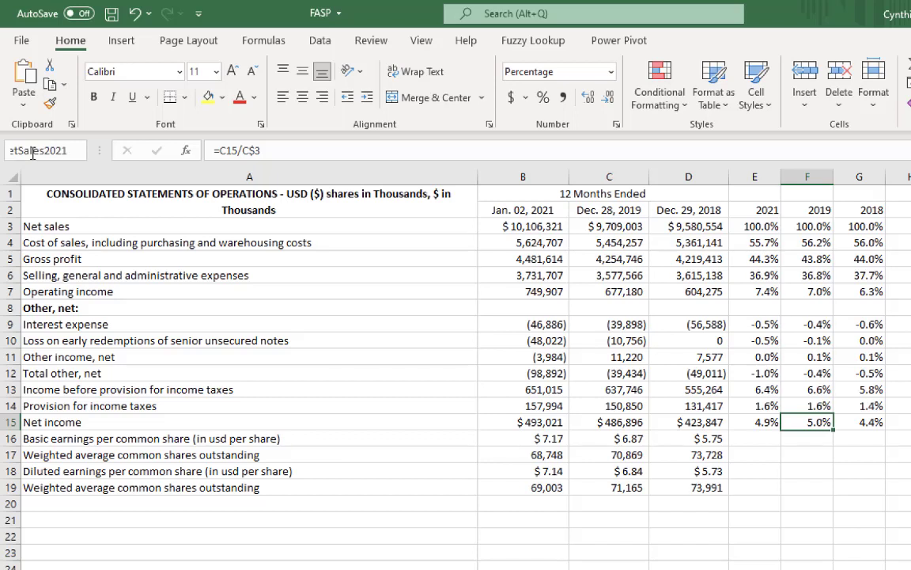
pyautogui.press('BackSpace')
pyautogui.press('BackSpace')
pyautogui.write('19')
pyautogui.press('Return')
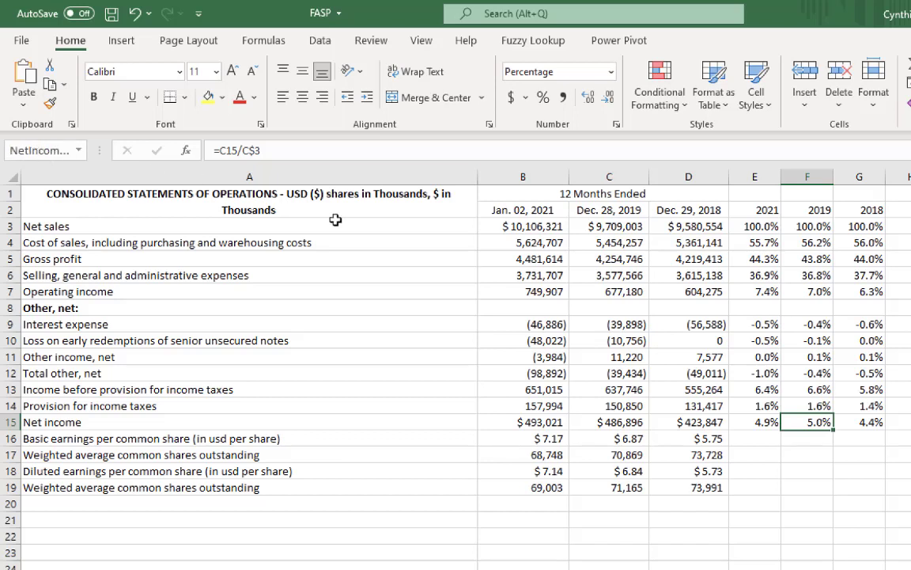
# Name the 2018 net income percentage cell G15 NetIncomePercentageofNetSales2018.
pyautogui.click(859, 421)
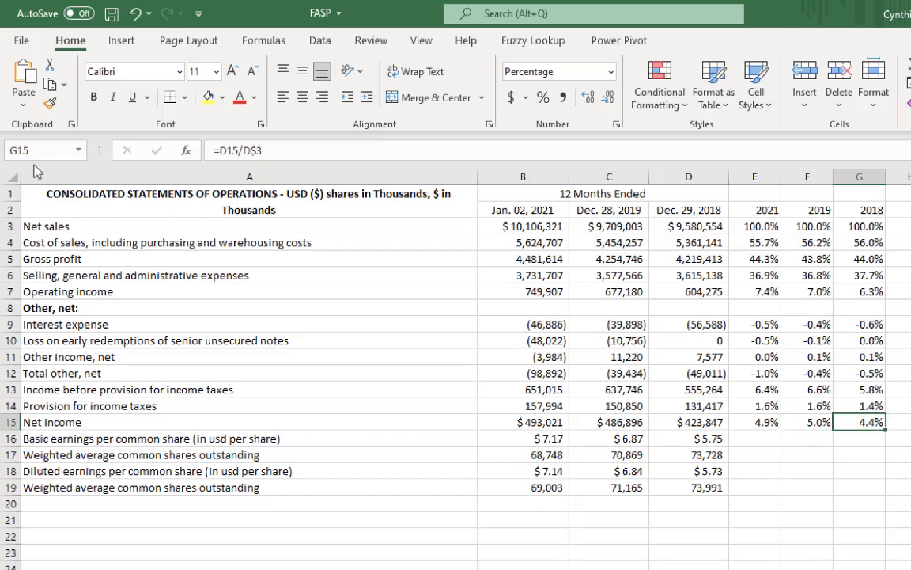
pyautogui.click(28, 153)
pyautogui.hotkey('ctrl', 'v')
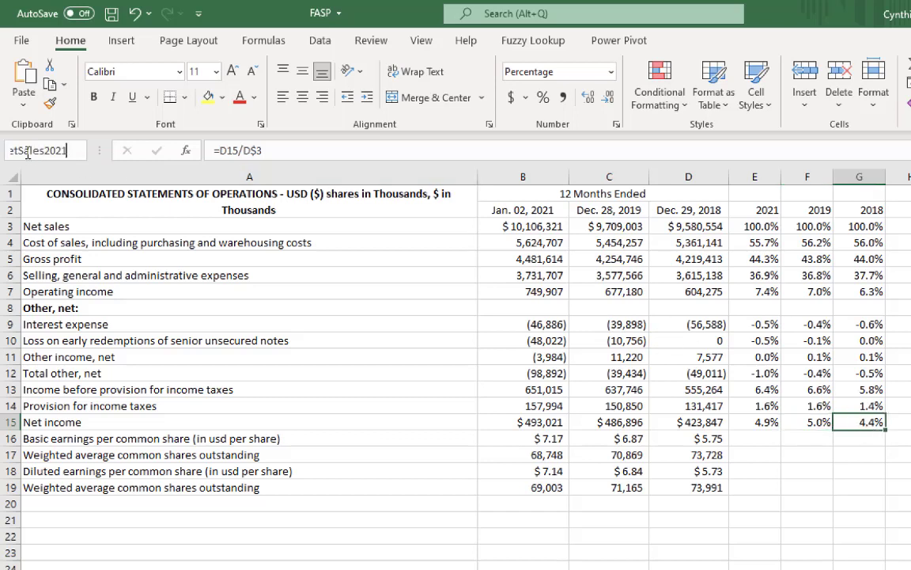
pyautogui.press('BackSpace')
pyautogui.press('BackSpace')
pyautogui.write('18')
pyautogui.press('Return')
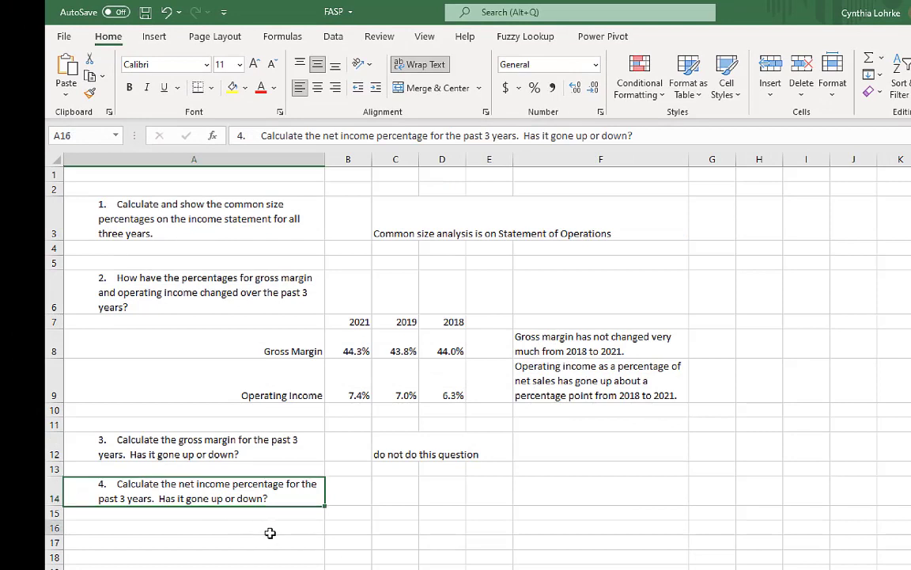
# Enter the label "Net Income as a Percentage of Net Sales" in A16 and right-align it.
pyautogui.click(267, 528)
pyautogui.write('Ne')
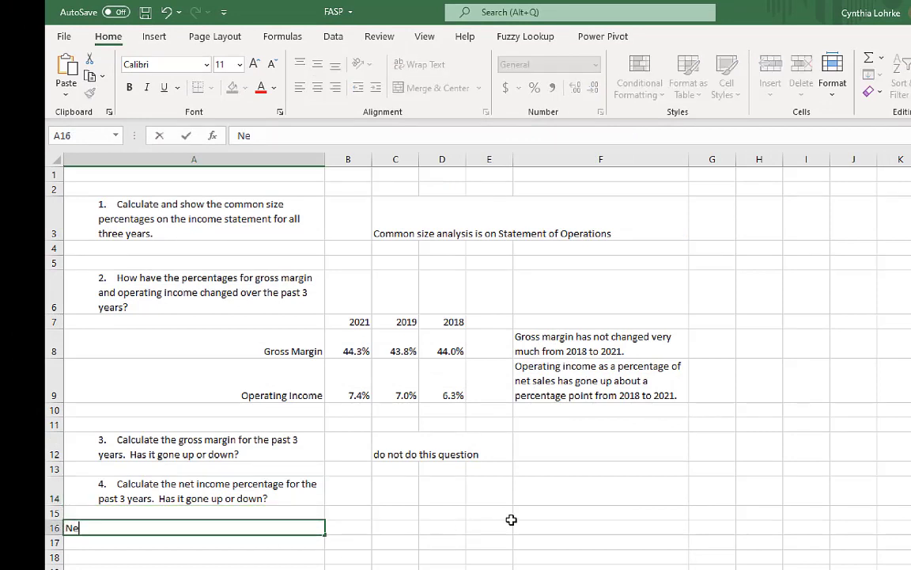
pyautogui.write('t Income as a ')
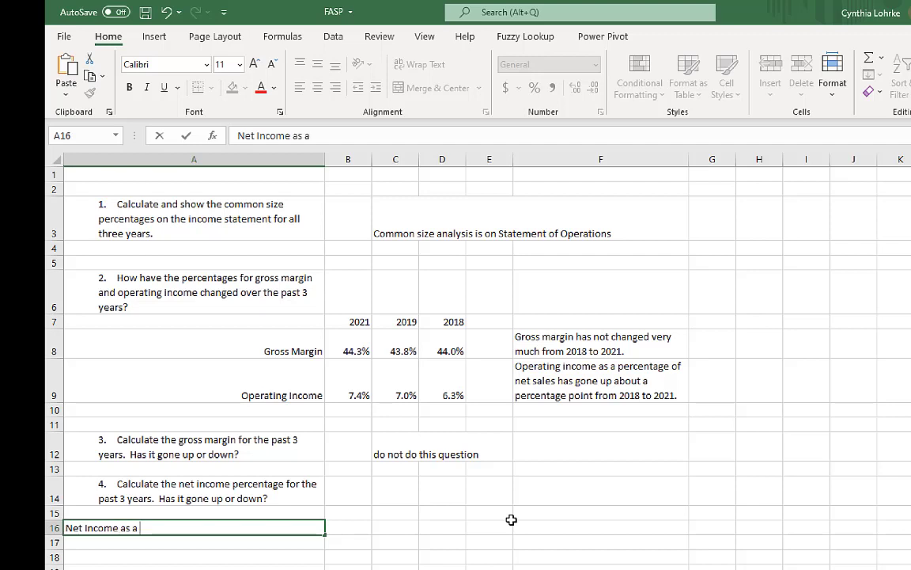
pyautogui.write('Percentage')
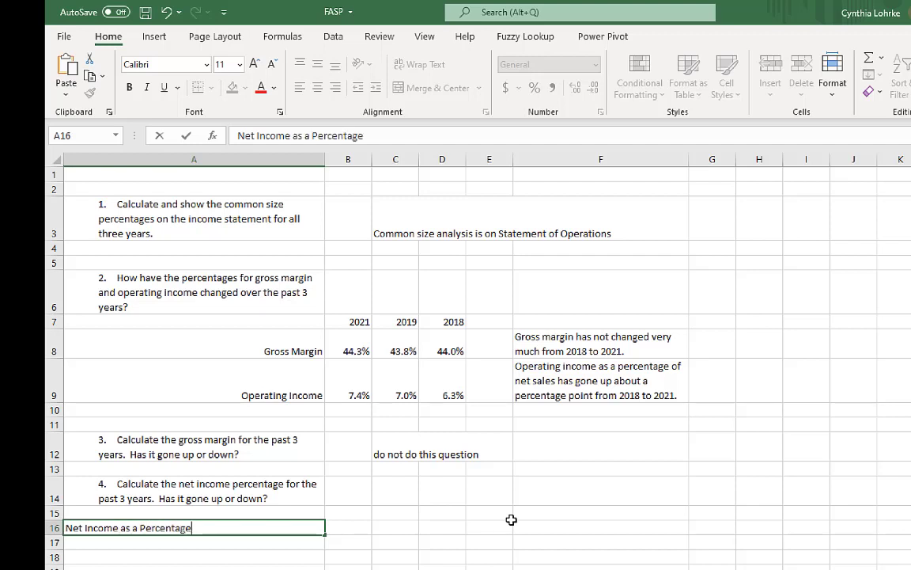
pyautogui.write(' of Net Sales')
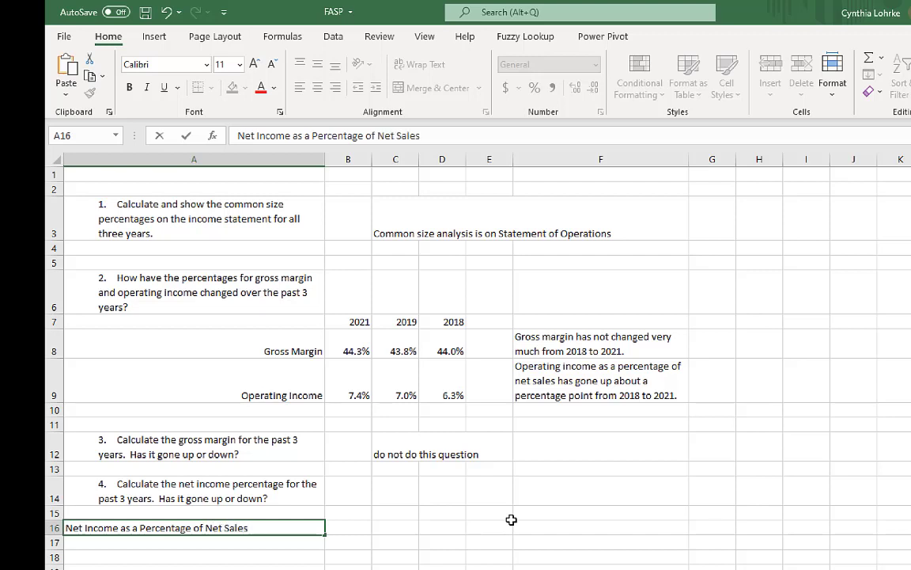
pyautogui.press('Tab')
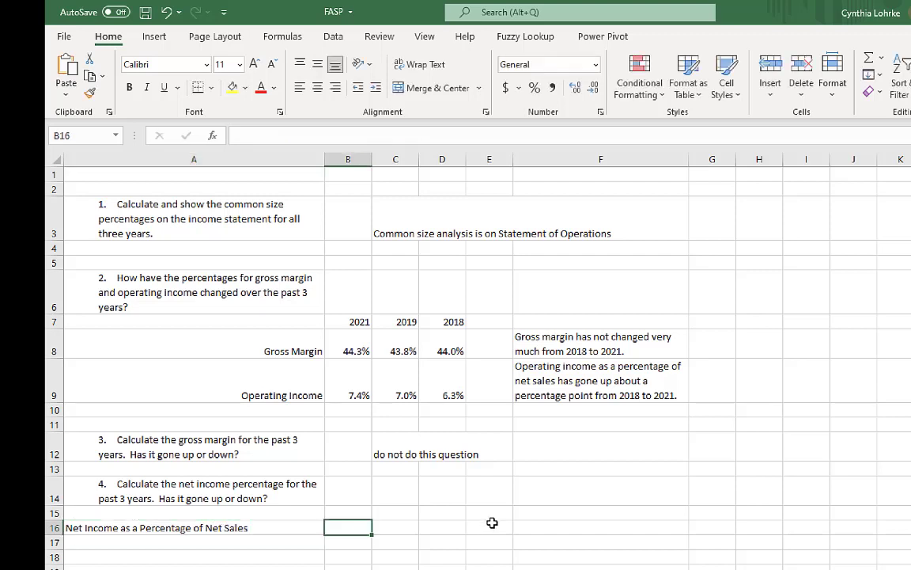
pyautogui.click(305, 528)
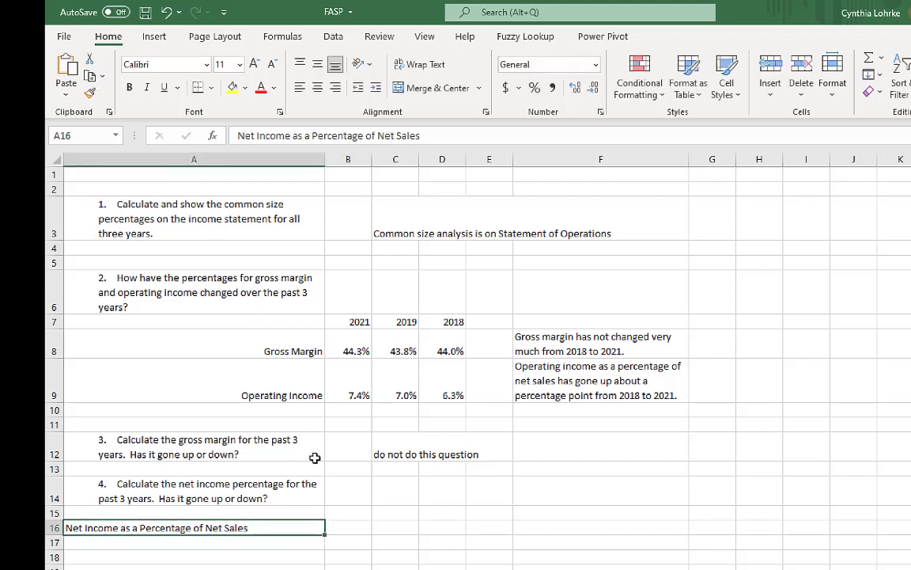
pyautogui.click(335, 87)
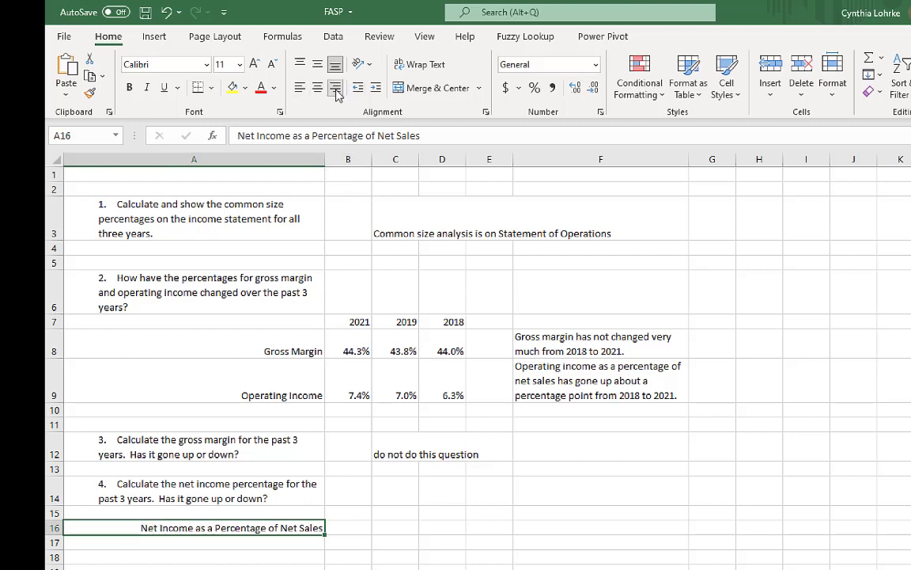
# Enter the year headings 2021, 2019 and 2018 in B15, C15 and D15 above the net income row.
pyautogui.click(357, 512)
pyautogui.write('2021')
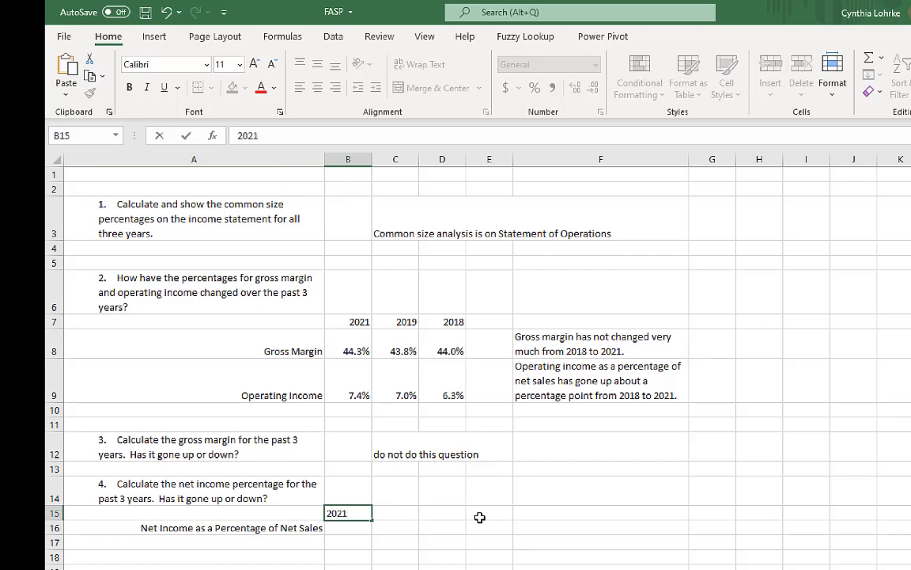
pyautogui.press('Tab')
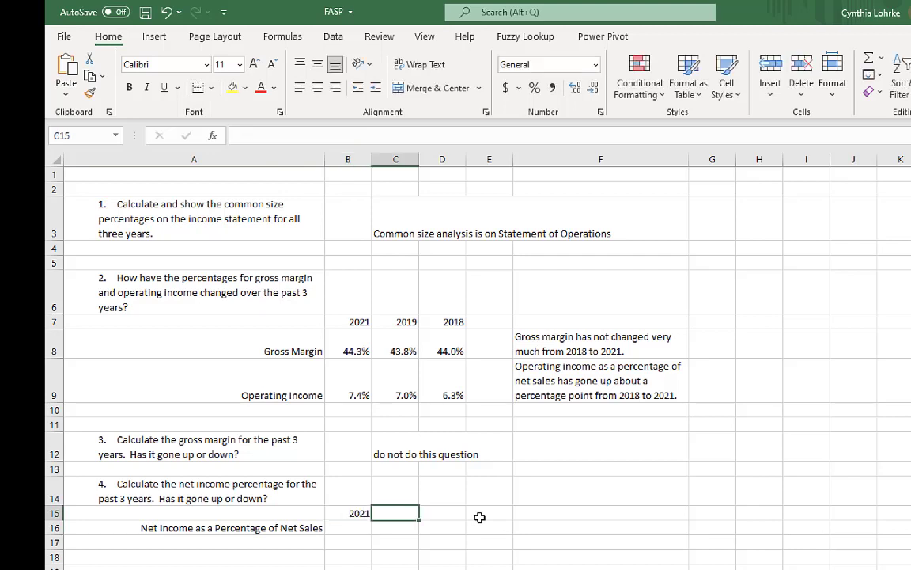
pyautogui.write('2019')
pyautogui.press('Tab')
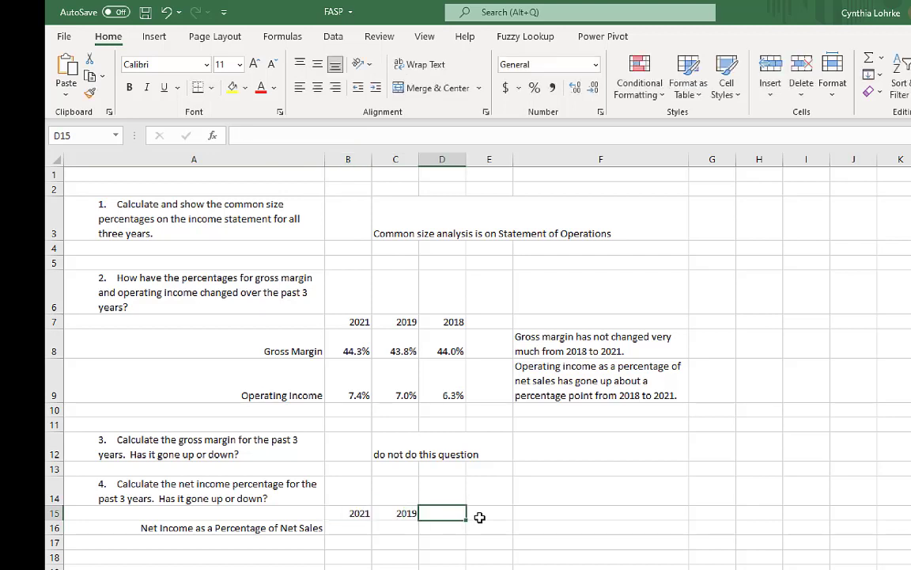
pyautogui.write('2018')
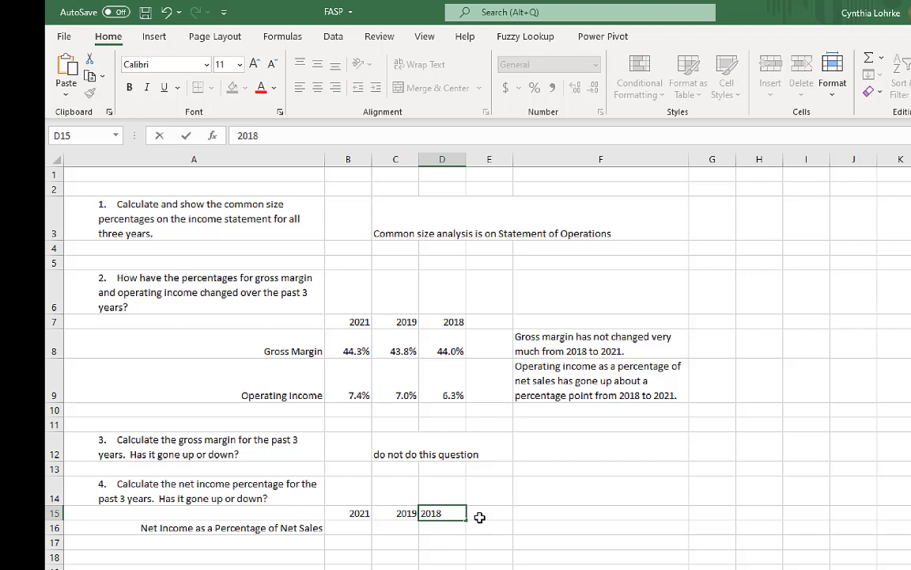
pyautogui.press('Return')
# Link B16 to the 2021 net income percentage with =NetIncomePercentageofNetSales2021.
pyautogui.write('=')
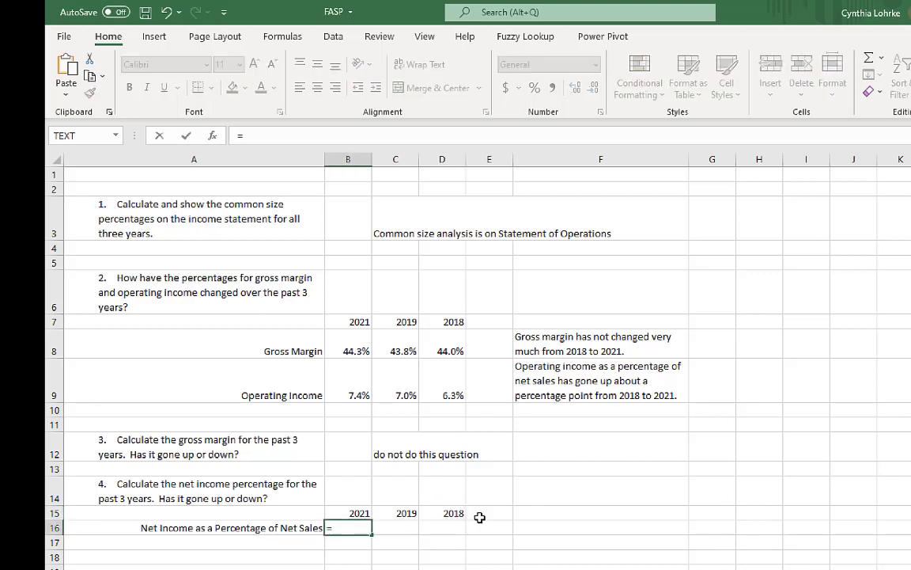
pyautogui.write('net')
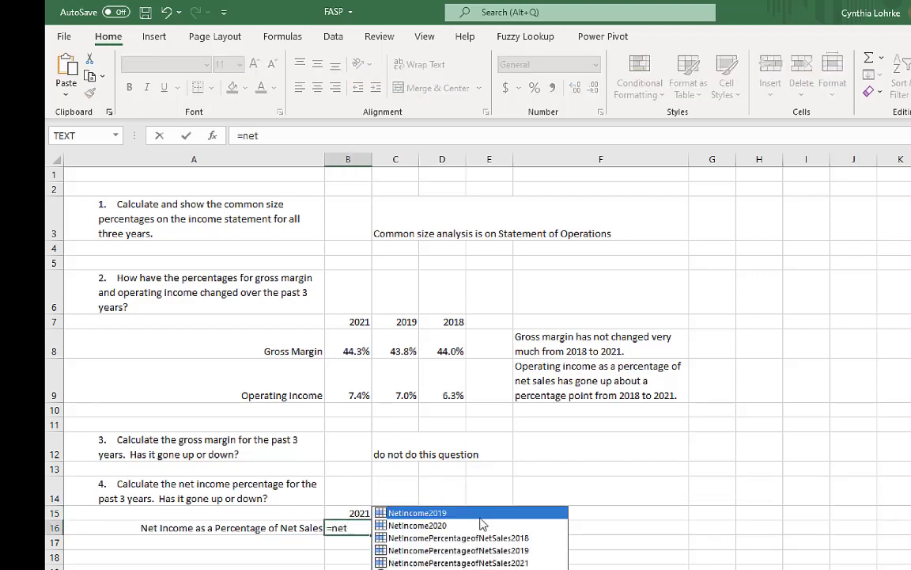
pyautogui.doubleClick(488, 563)
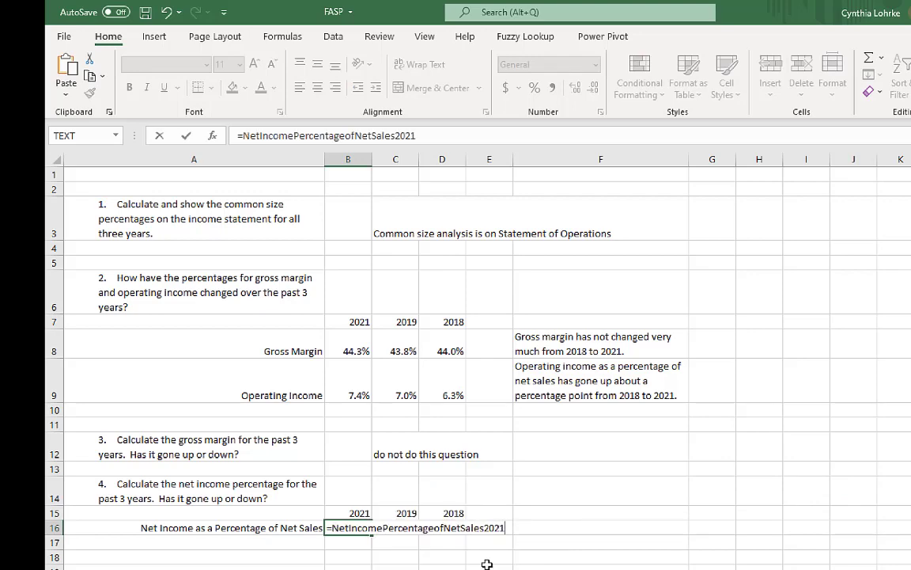
pyautogui.press('Return')
# Link C16 to the 2019 net income percentage with =NetIncomePercentageofNetSales2019.
pyautogui.click(413, 525)
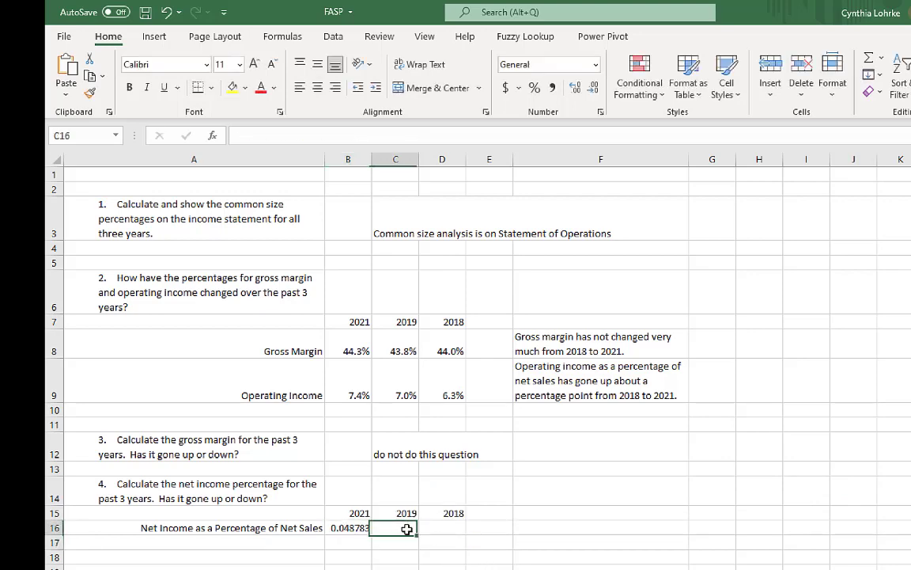
pyautogui.write('=net')
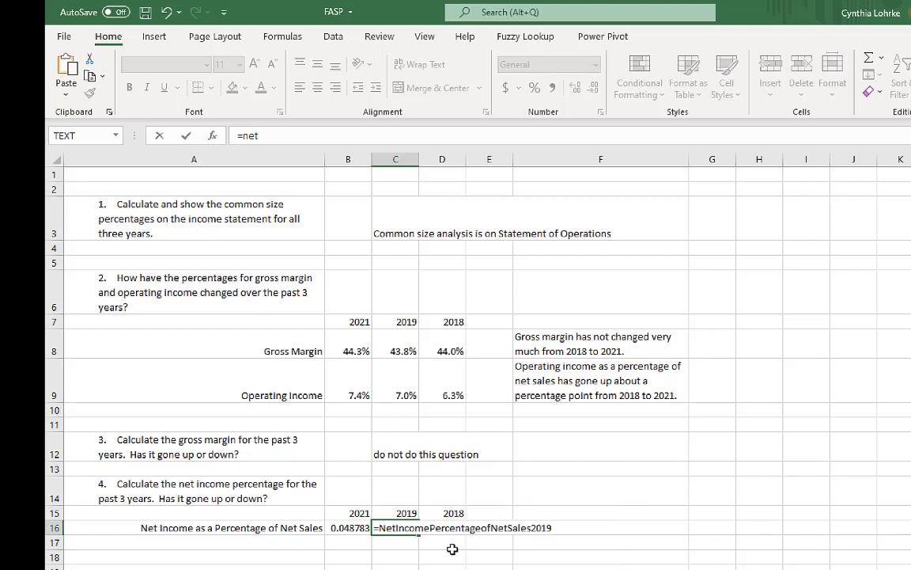
pyautogui.doubleClick(452, 550)
pyautogui.press('Return')
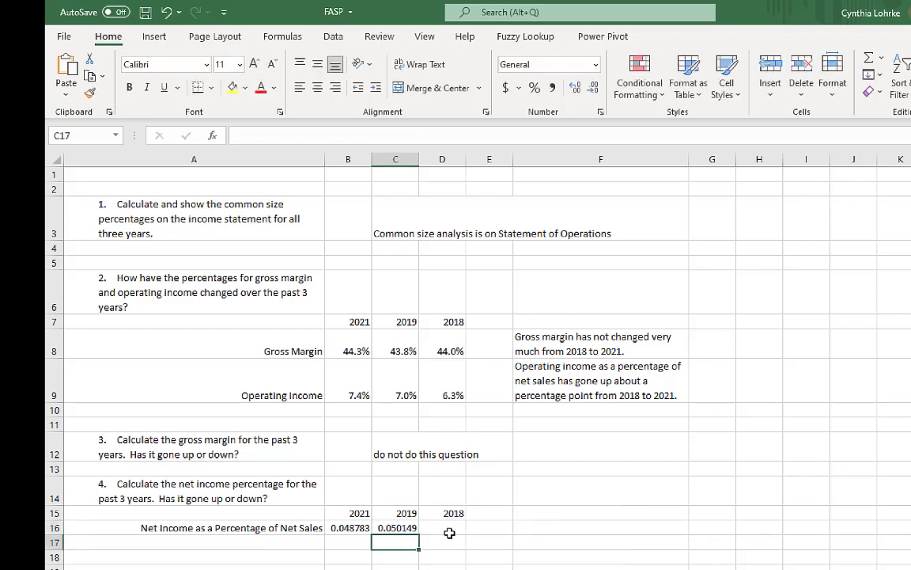
# Link D16 to the 2018 net income percentage with =NetIncomePercentageofNetSales2018.
pyautogui.click(449, 528)
pyautogui.write('=')
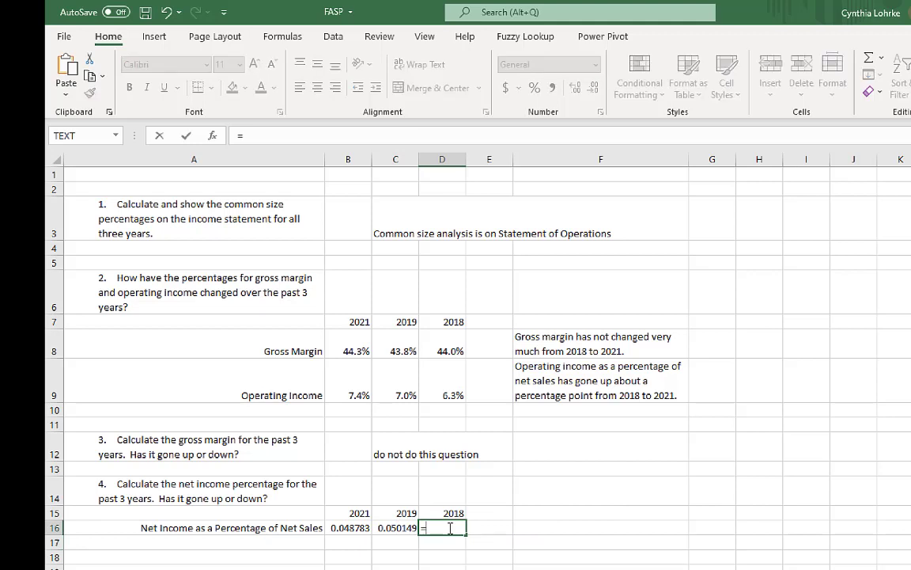
pyautogui.write('net')
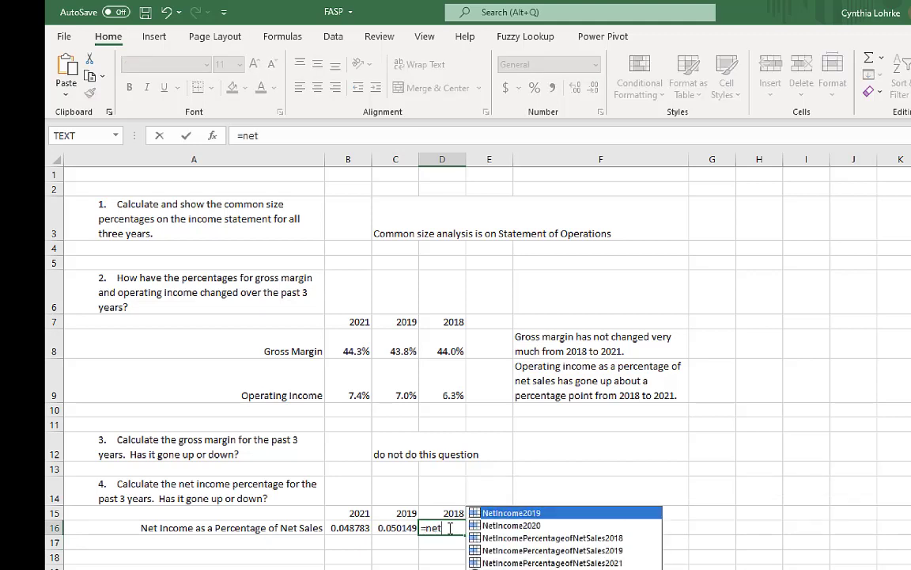
pyautogui.doubleClick(525, 538)
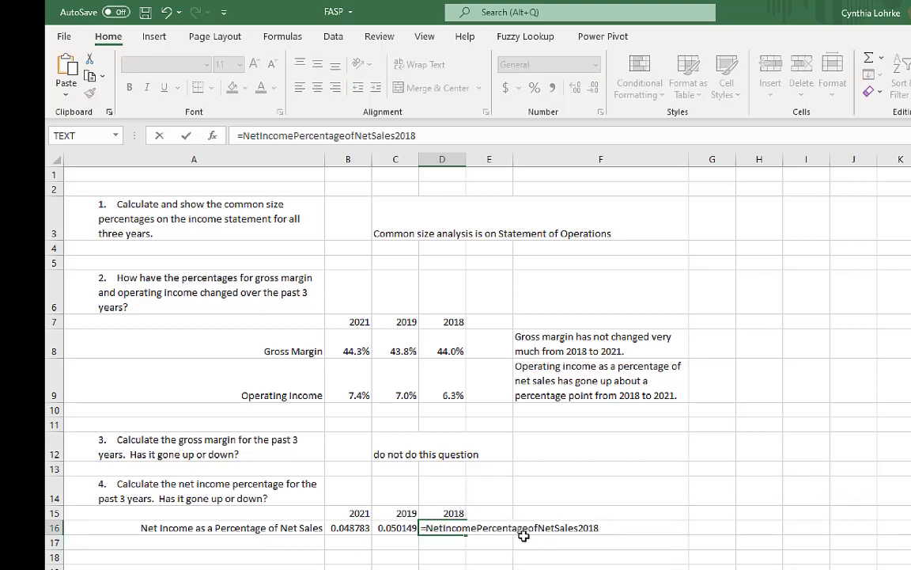
pyautogui.press('Return')
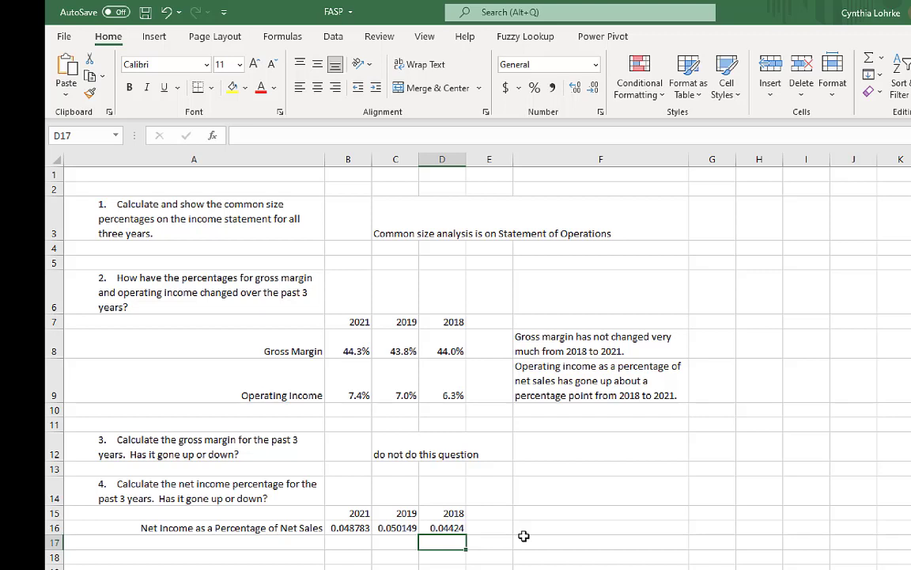
# Format the net income figures in B16:D16 as percentages with one decimal place.
pyautogui.click(346, 526)
pyautogui.moveTo(345, 526); pyautogui.dragTo(451, 525)
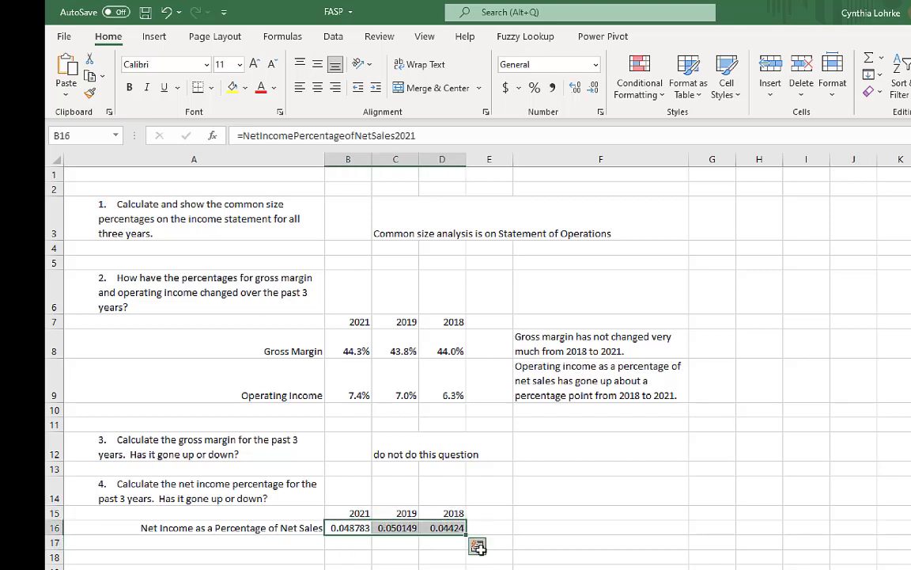
pyautogui.click(535, 87)
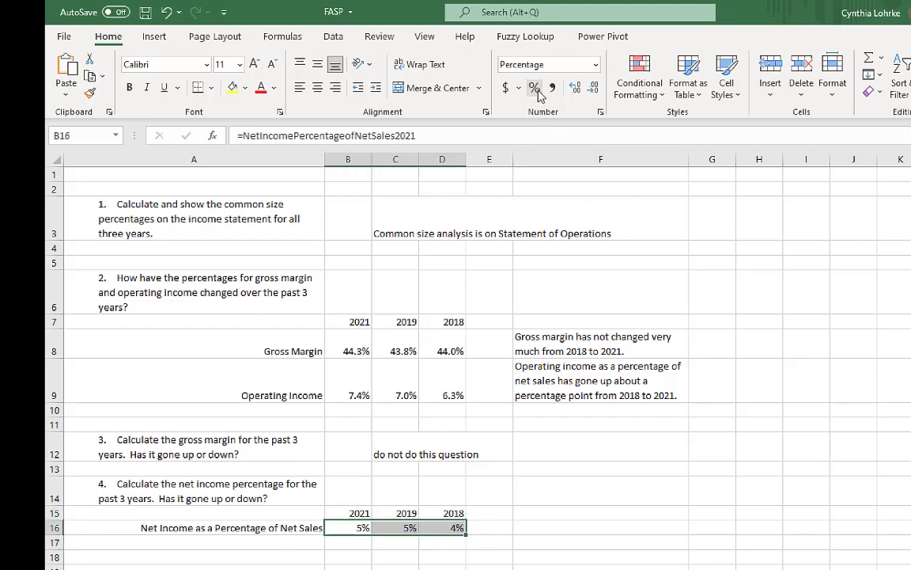
pyautogui.click(575, 89)
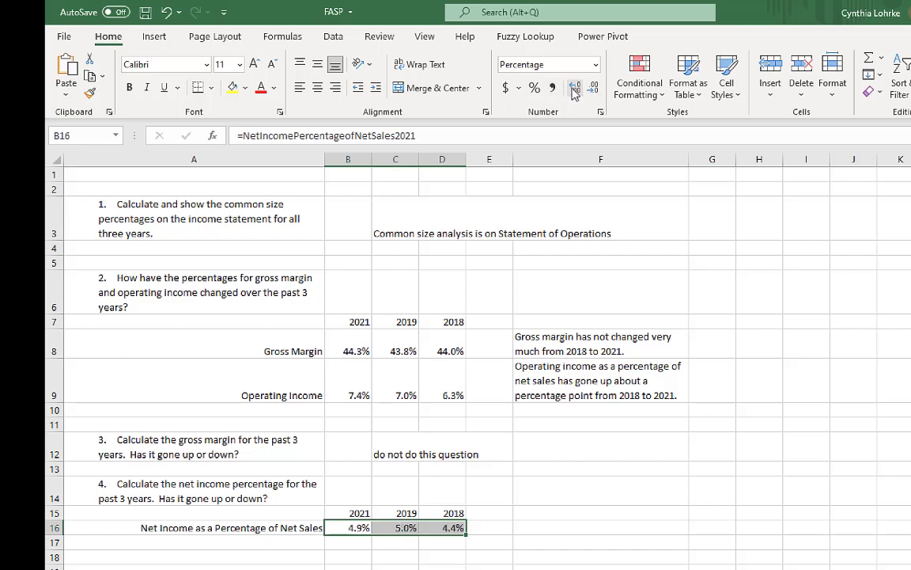
# Enter the answer "Net income as a percentage of sales has gone up by about 1/2 of a percent from 2018 to 2019." in F16.
pyautogui.click(663, 503)
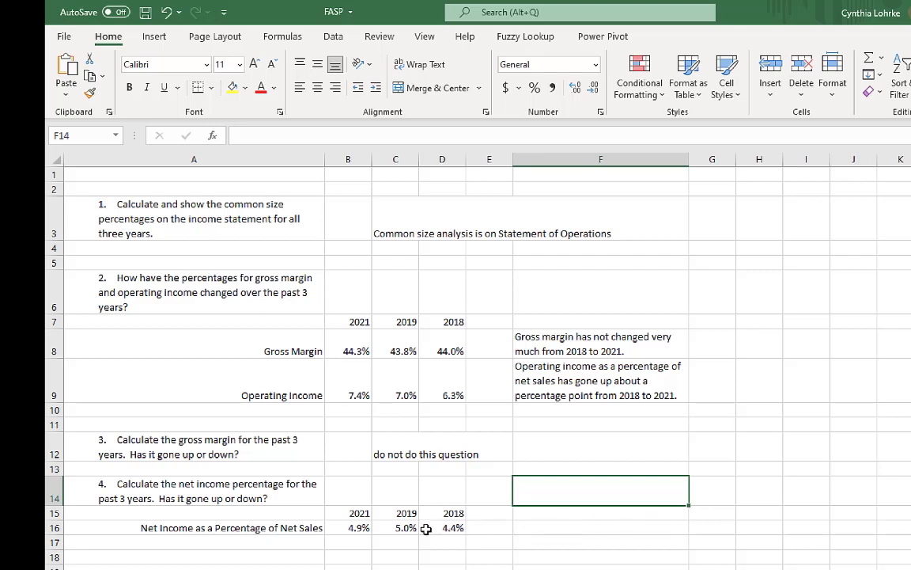
pyautogui.click(567, 527)
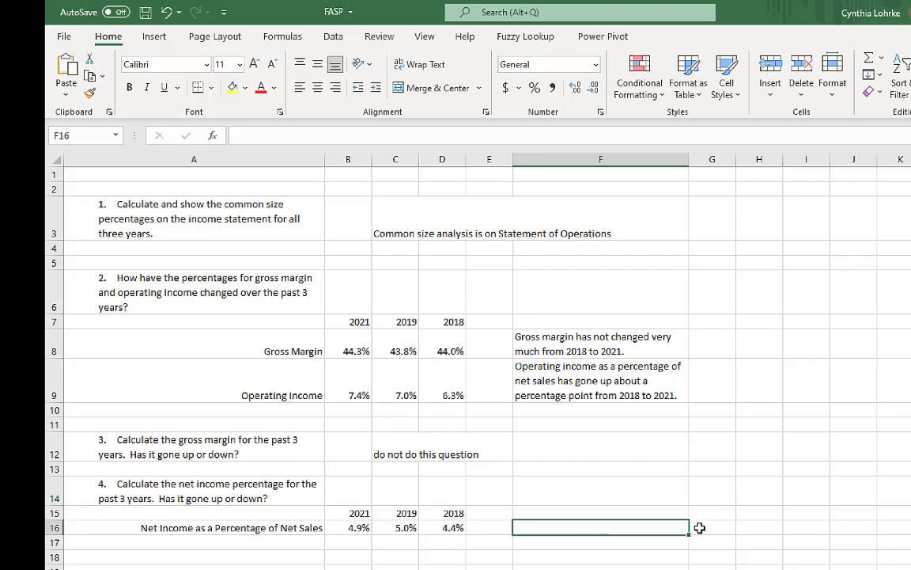
pyautogui.write('Net i')
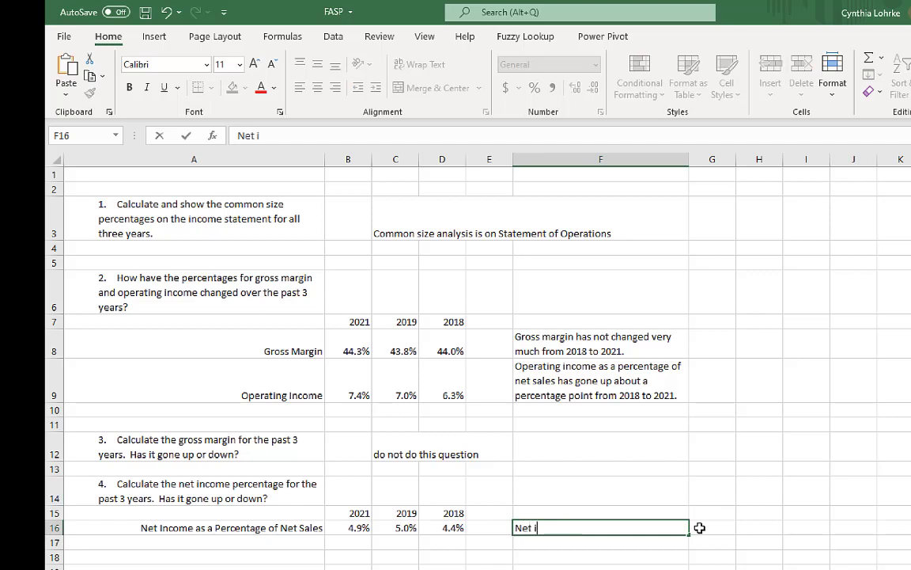
pyautogui.write('ncome as a per')
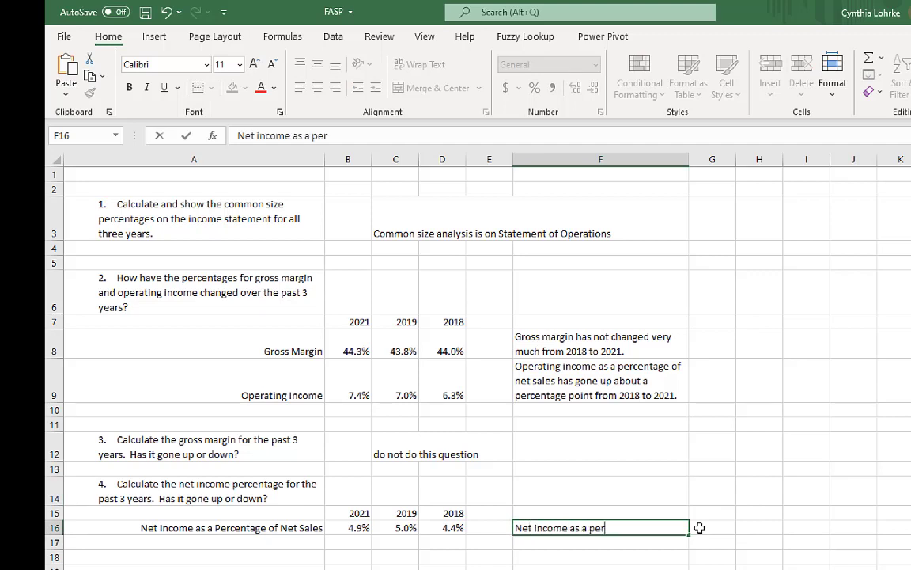
pyautogui.write('centage')
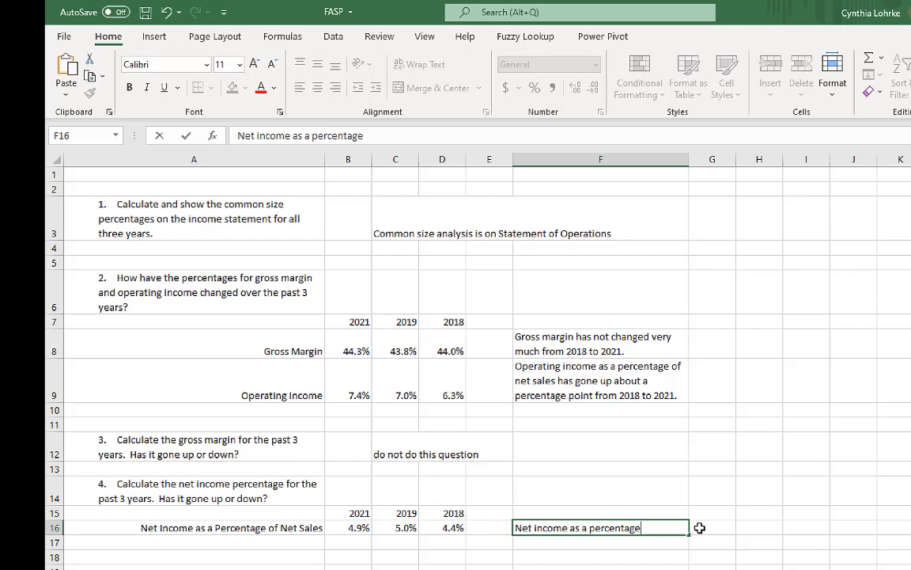
pyautogui.write(' of sales ha')
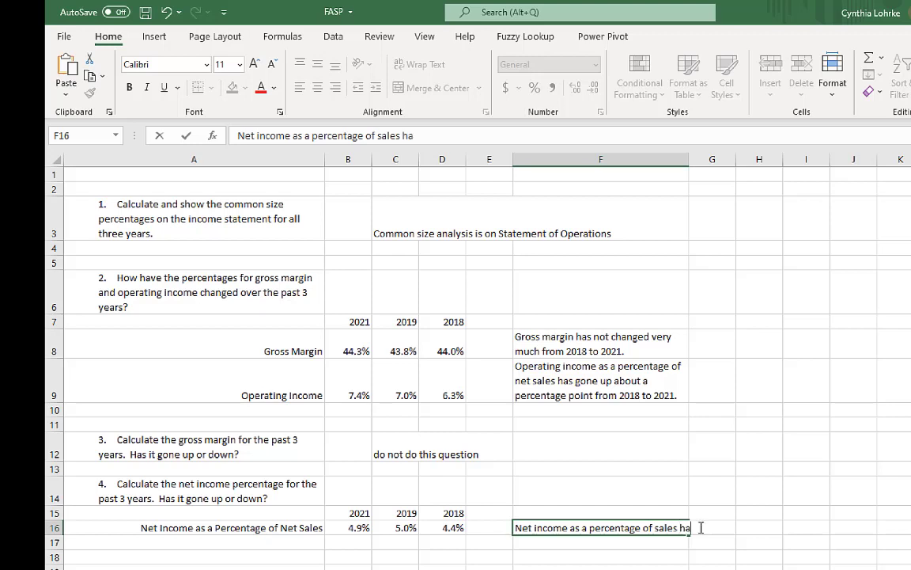
pyautogui.write('s gone up by abo')
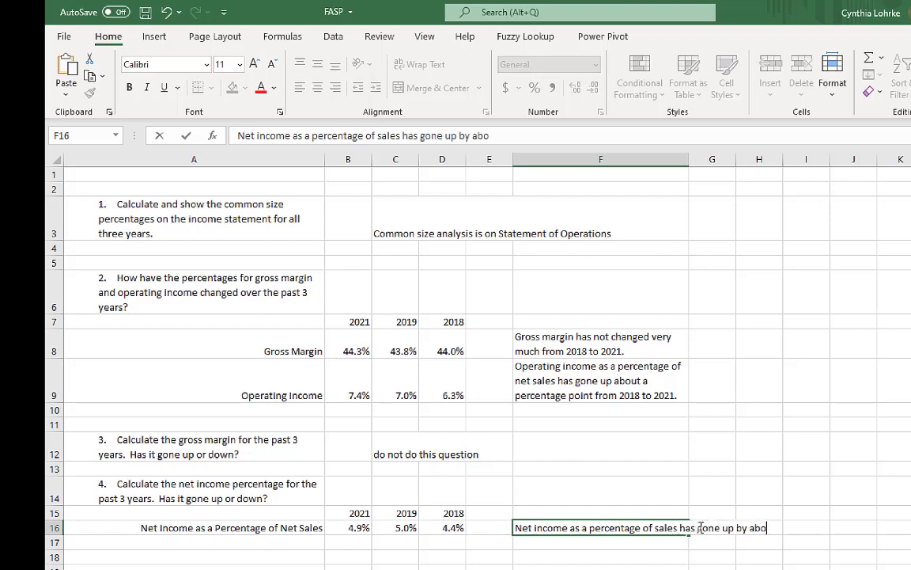
pyautogui.write('ut 1/2 of')
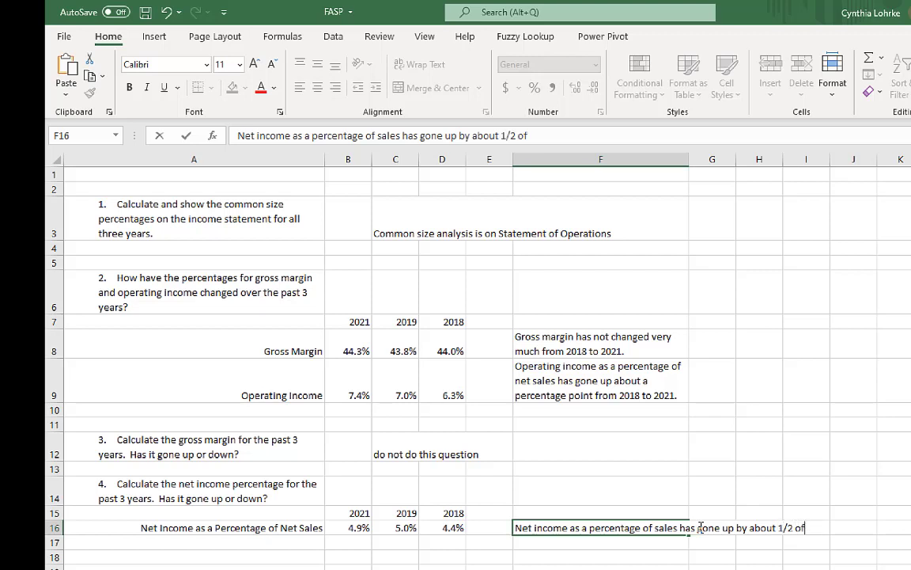
pyautogui.write(' a percent')
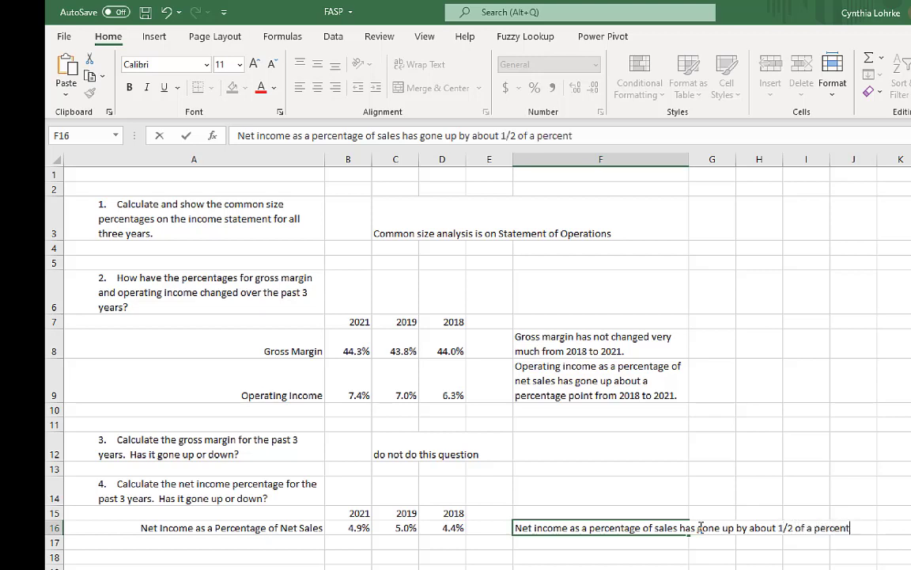
pyautogui.write(' from 2018')
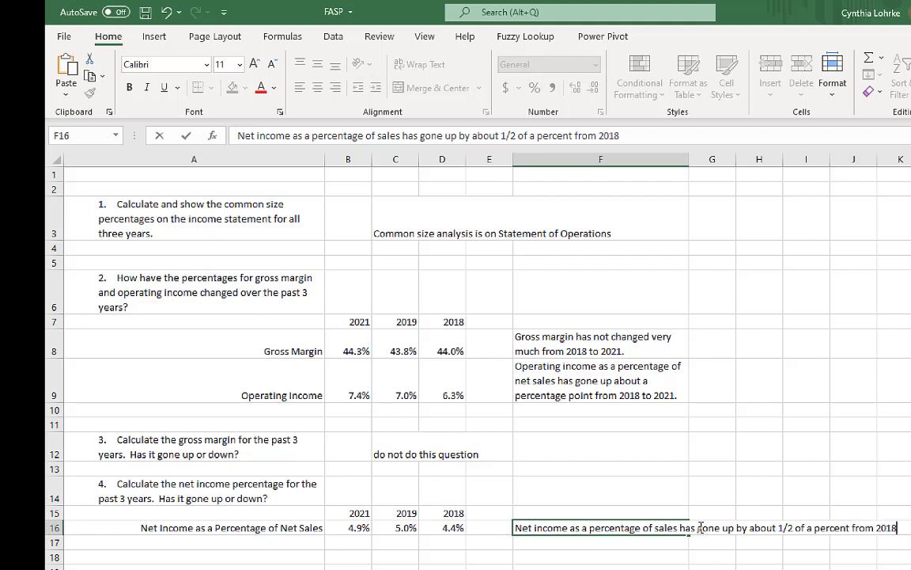
pyautogui.write(' to 2019.')
pyautogui.press('Return')
# Wrap the net income answer in F16 so it fits within the column width.
pyautogui.click(664, 527)
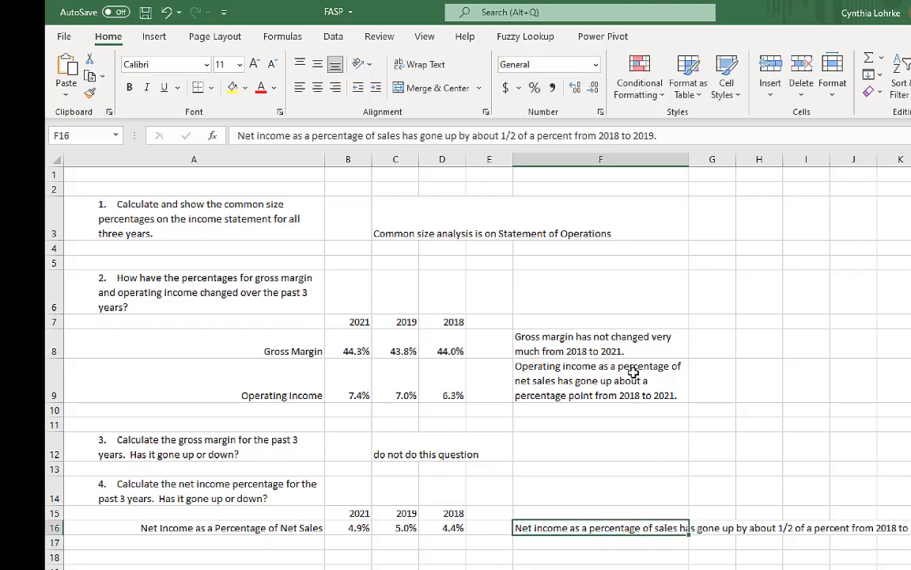
pyautogui.click(426, 64)
pyautogui.scroll(-2, 542, 399)
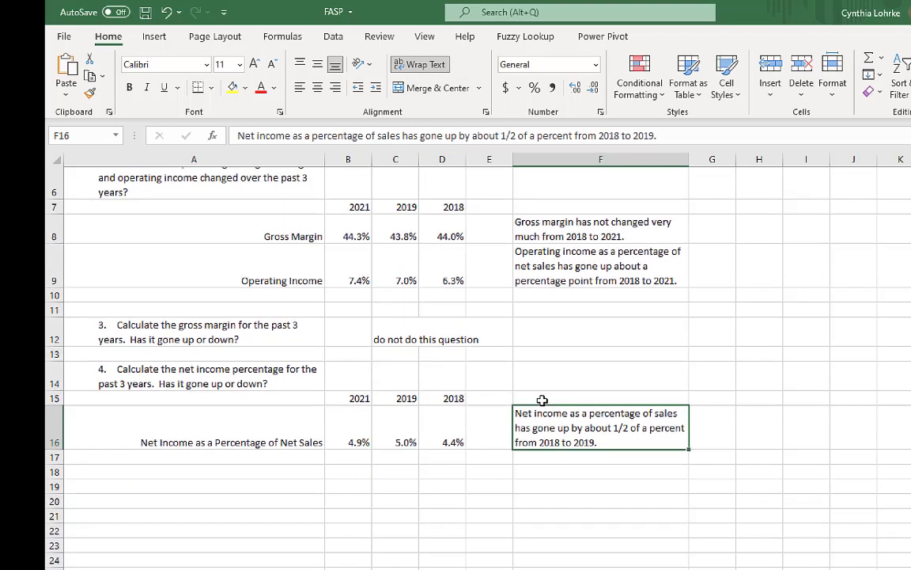
# Save the workbook and copy the Chapter 4 question about industry and sector from the Word project document into cell A18.
pyautogui.scroll(-2, 542, 400)
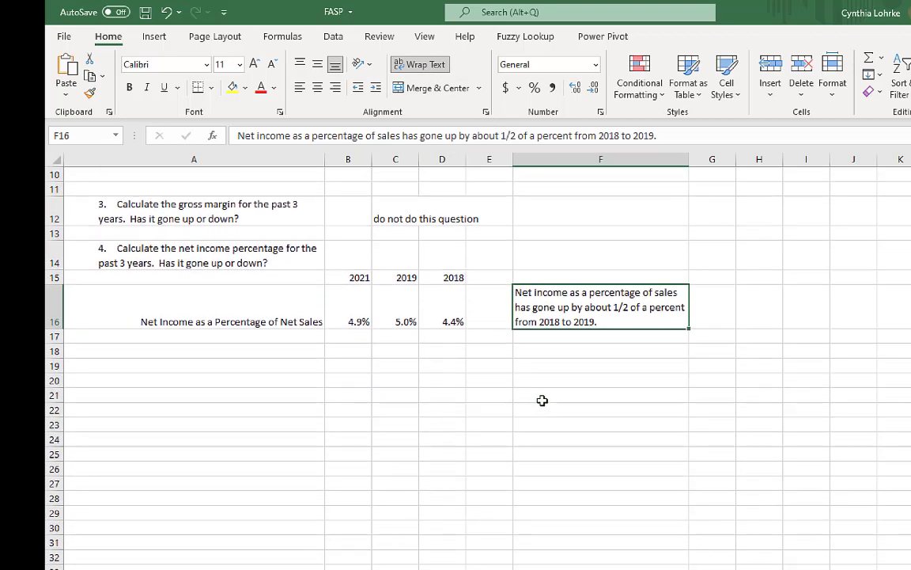
pyautogui.click(146, 13)
pyautogui.click(752, 538)
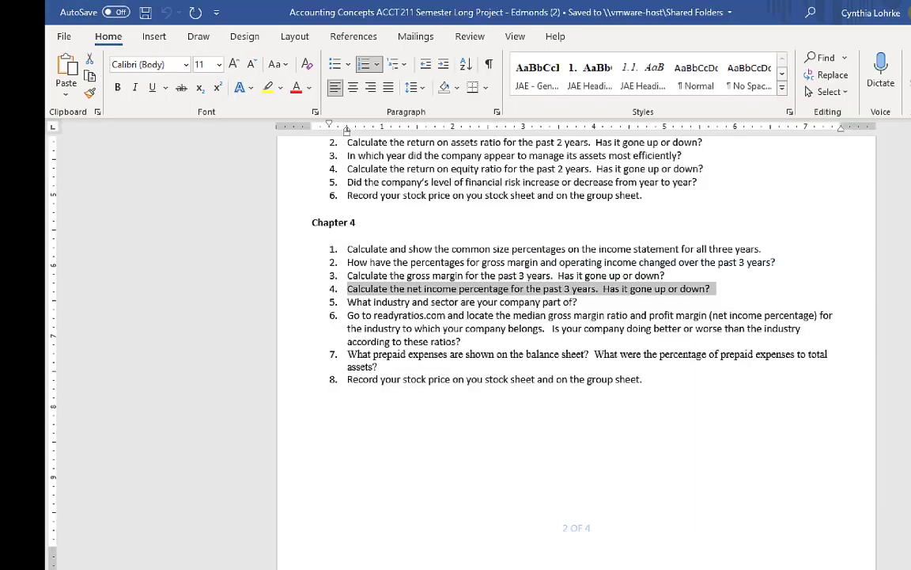
pyautogui.tripleClick(520, 303)
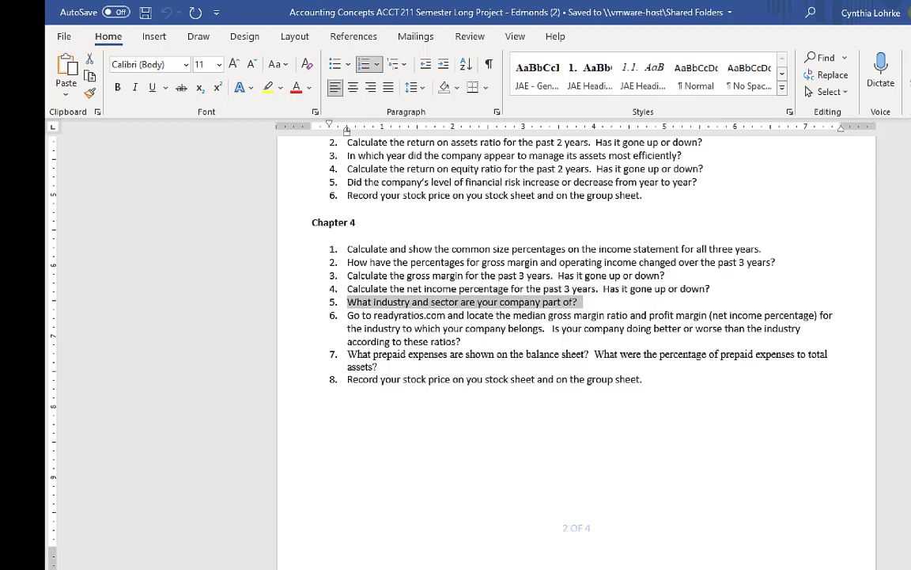
pyautogui.hotkey('alt', 'Tab')
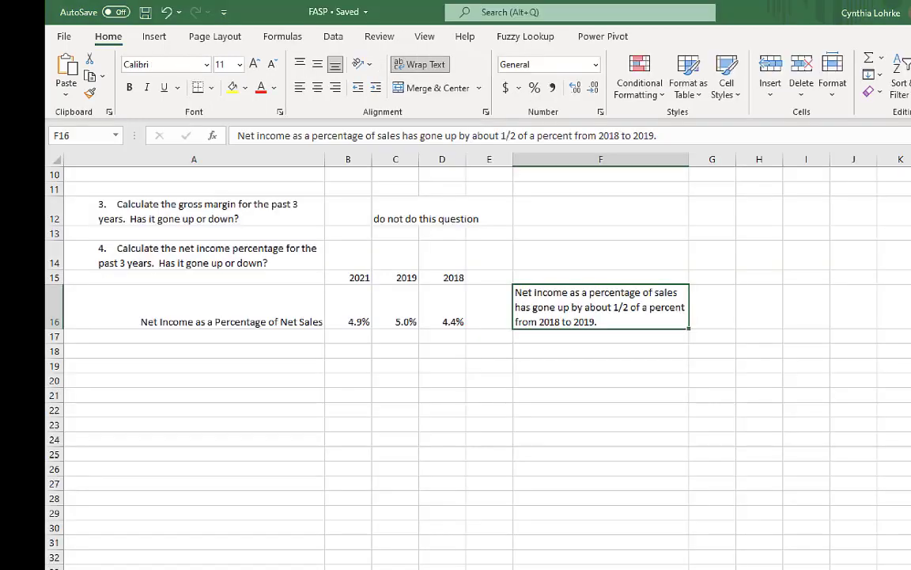
pyautogui.click(151, 357)
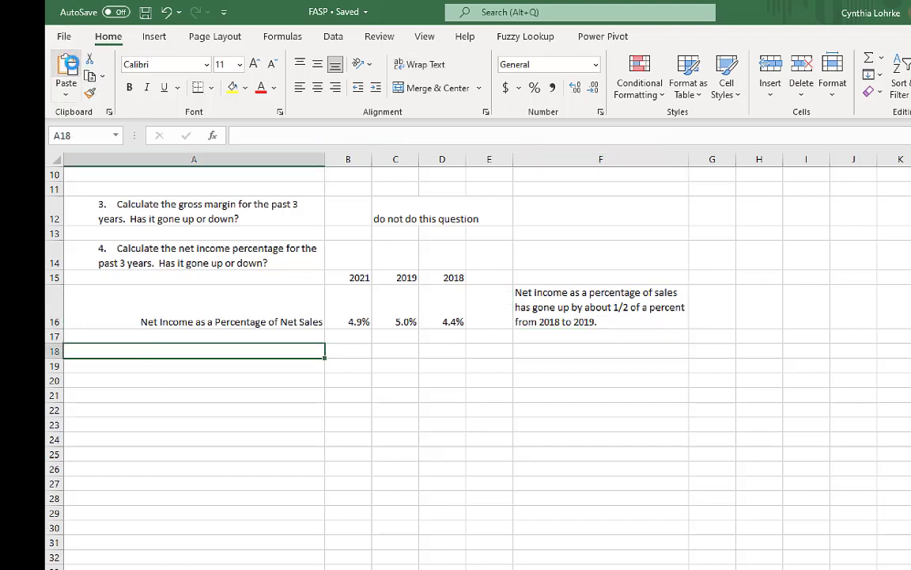
pyautogui.write('1.\tWhat industry and sector are your company part of?')
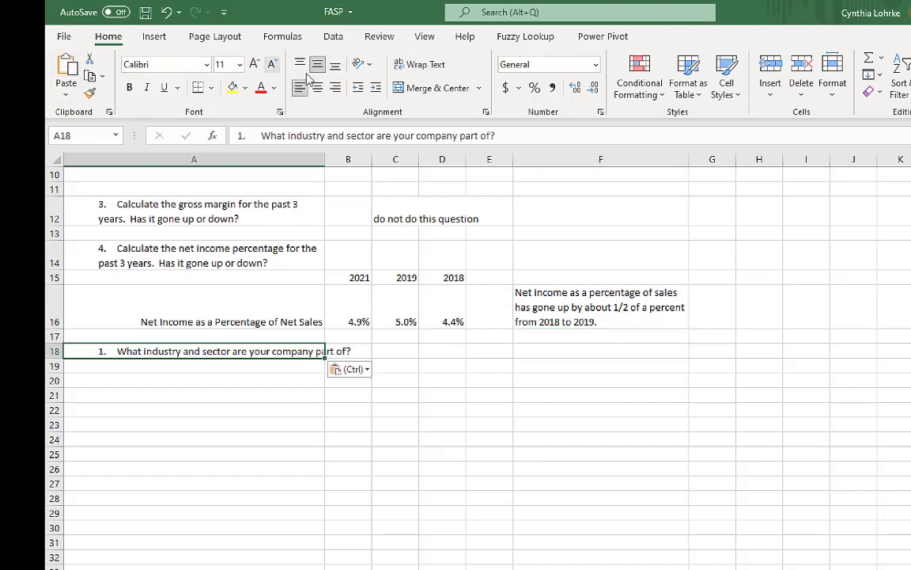
# Wrap the text of the question in A18 and renumber it as 5.
pyautogui.click(431, 68)
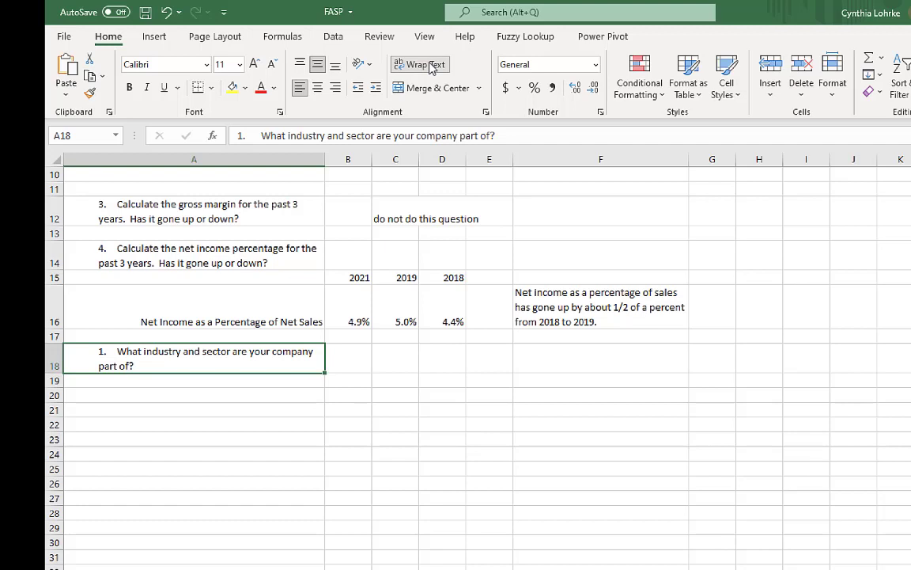
pyautogui.click(242, 136)
pyautogui.press('BackSpace')
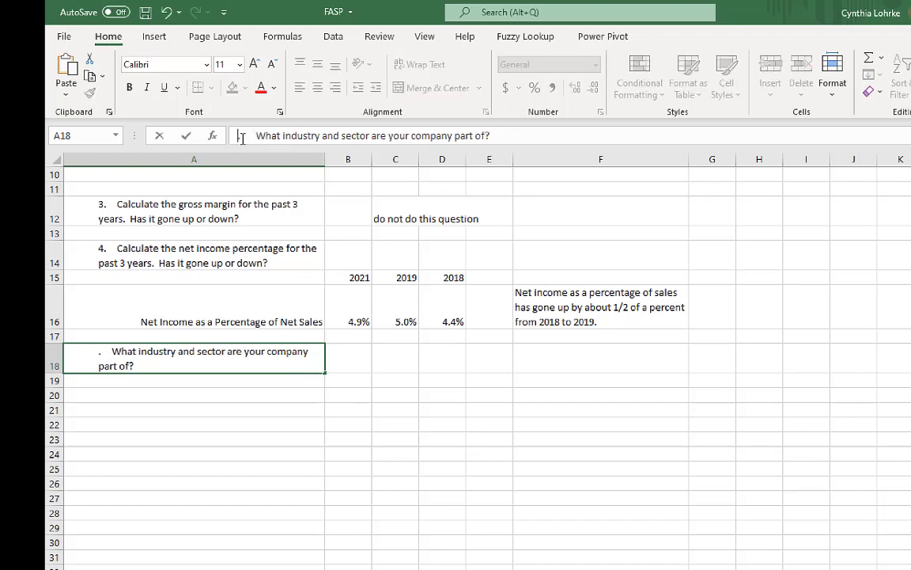
pyautogui.write('5')
pyautogui.press('Return')
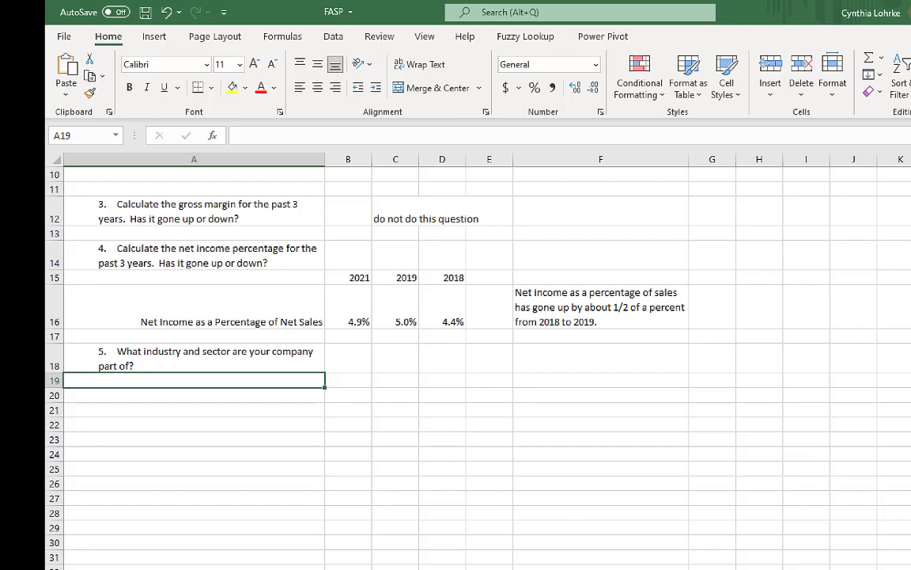
# Switch to Chrome, open Yahoo Finance in a new tab and look up the ticker AAP.
pyautogui.click(610, 550)
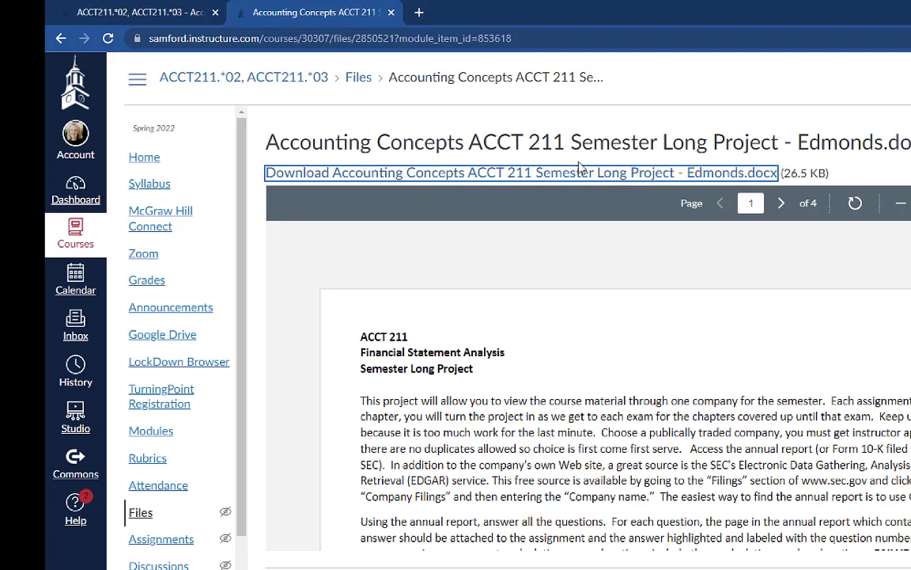
pyautogui.click(419, 12)
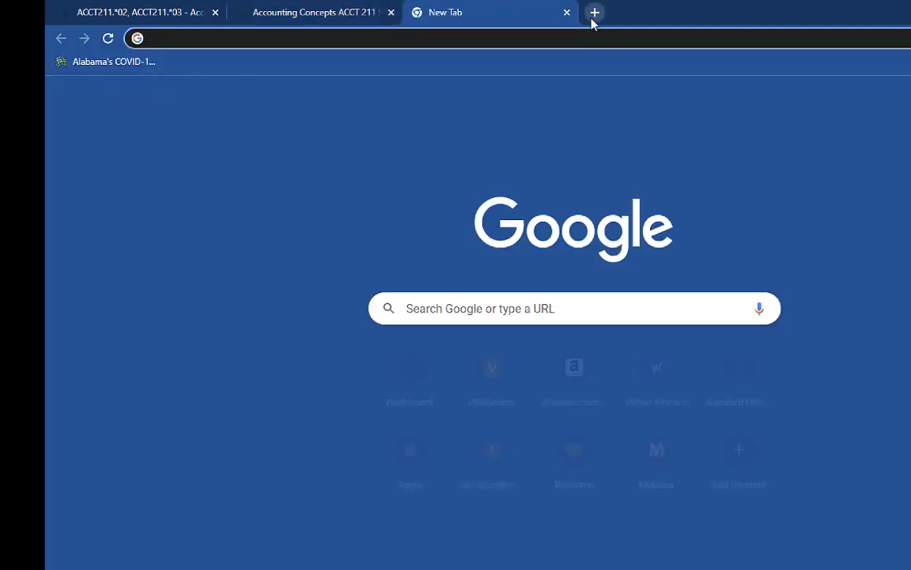
pyautogui.write('ya')
pyautogui.press('Return')
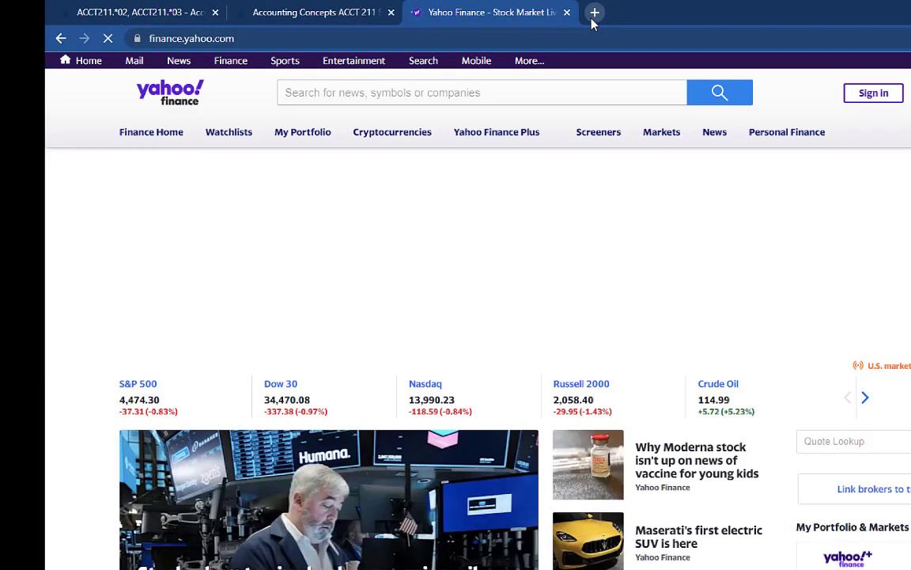
pyautogui.click(477, 92)
pyautogui.write('aap')
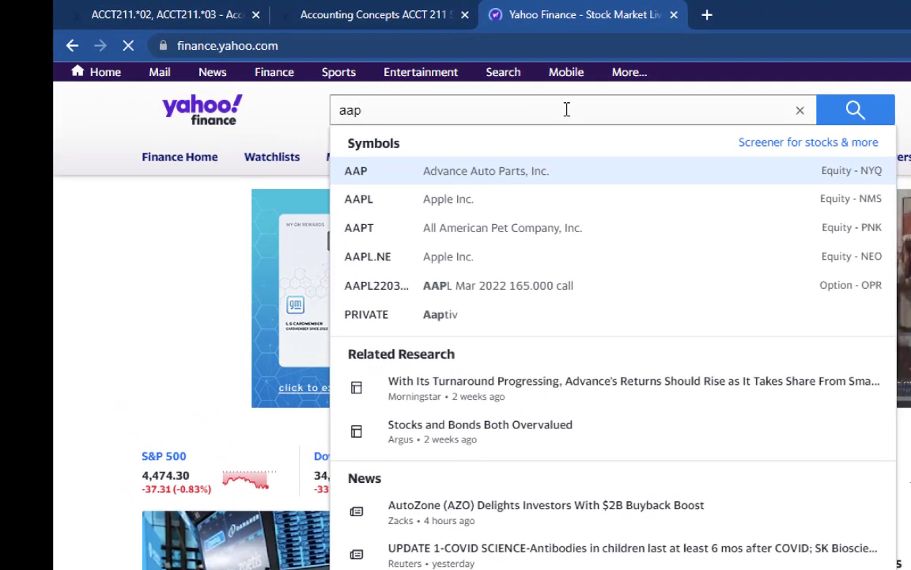
pyautogui.press('Return')
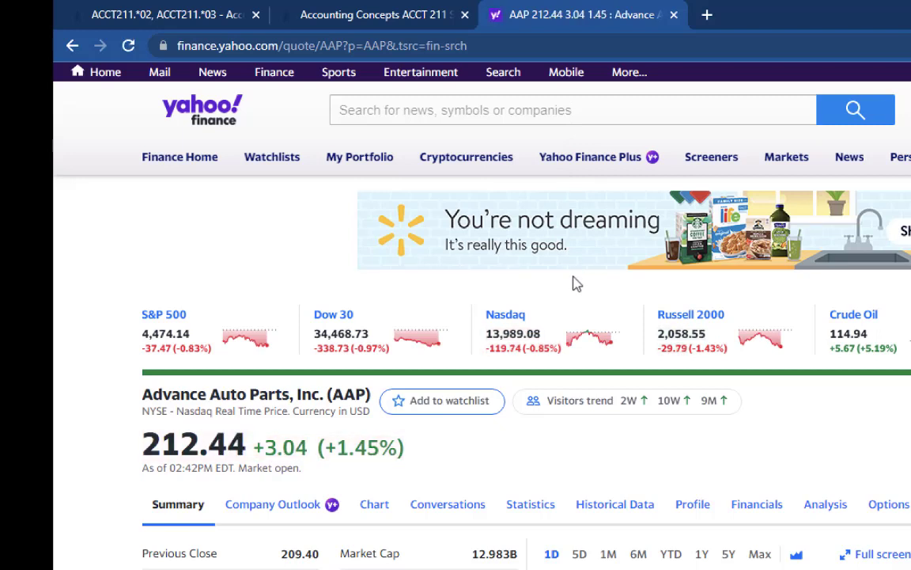
# Open the Advance Auto Parts profile and copy its sector and industry lines.
pyautogui.scroll(-3, 577, 284)
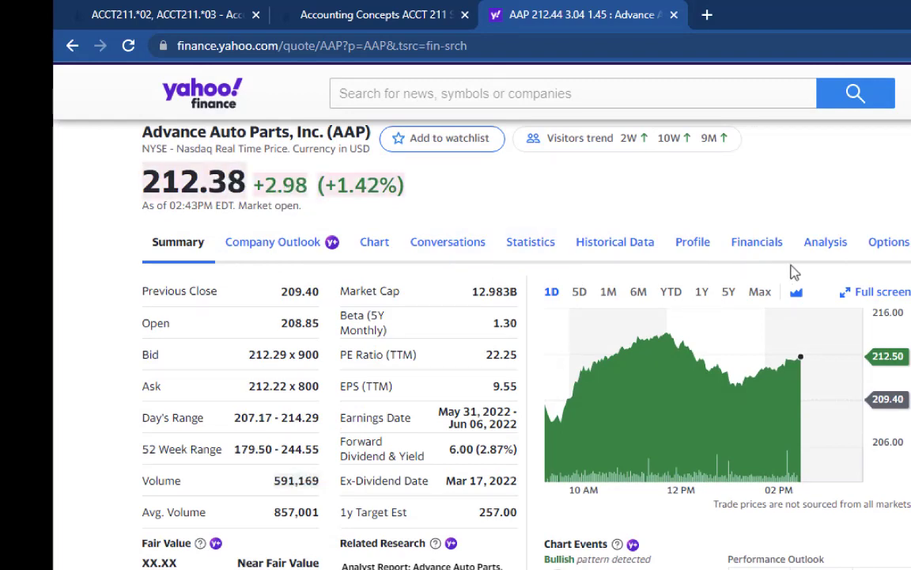
pyautogui.click(694, 250)
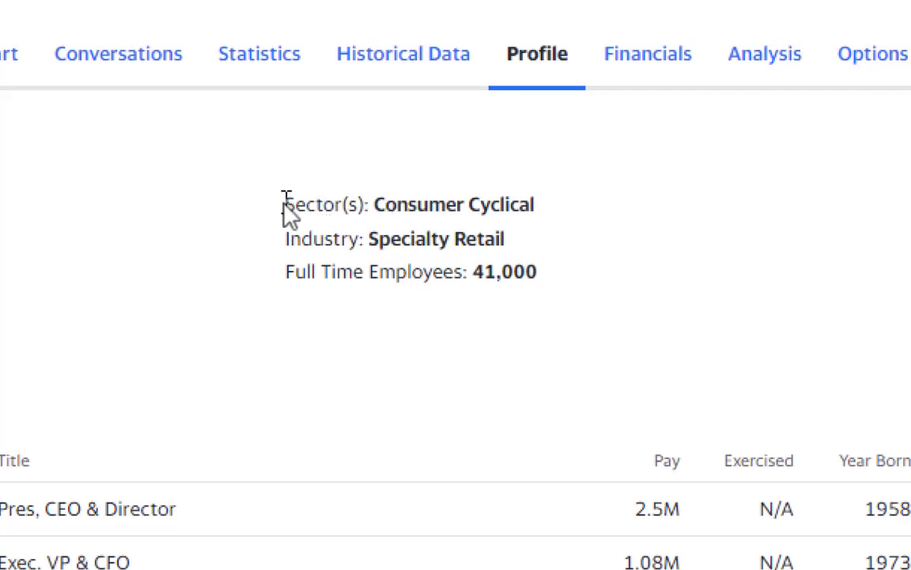
pyautogui.moveTo(287, 205); pyautogui.dragTo(513, 237)
pyautogui.press('super+c')
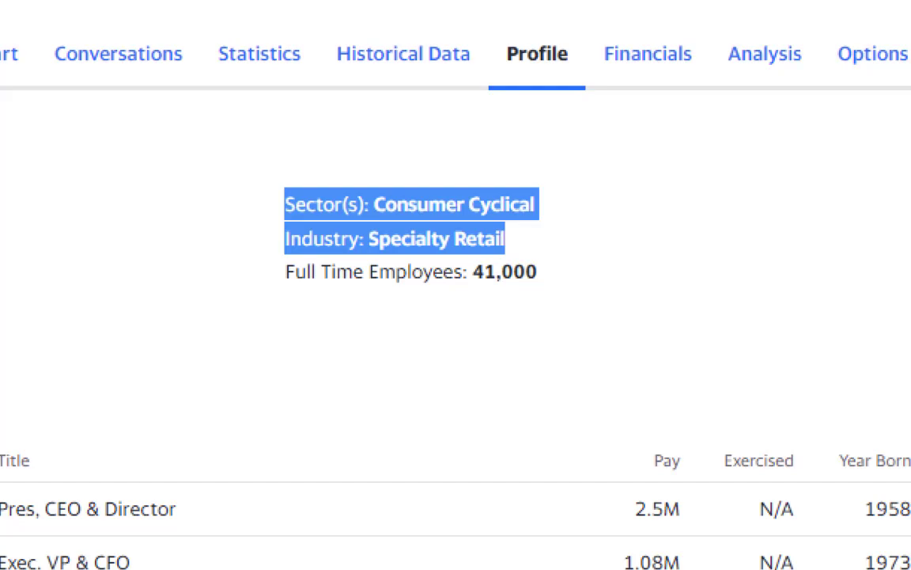
# Return to the Excel workbook and paste the copied sector and industry as plain text starting in cell B19.
pyautogui.hotkey('alt', 'Tab')
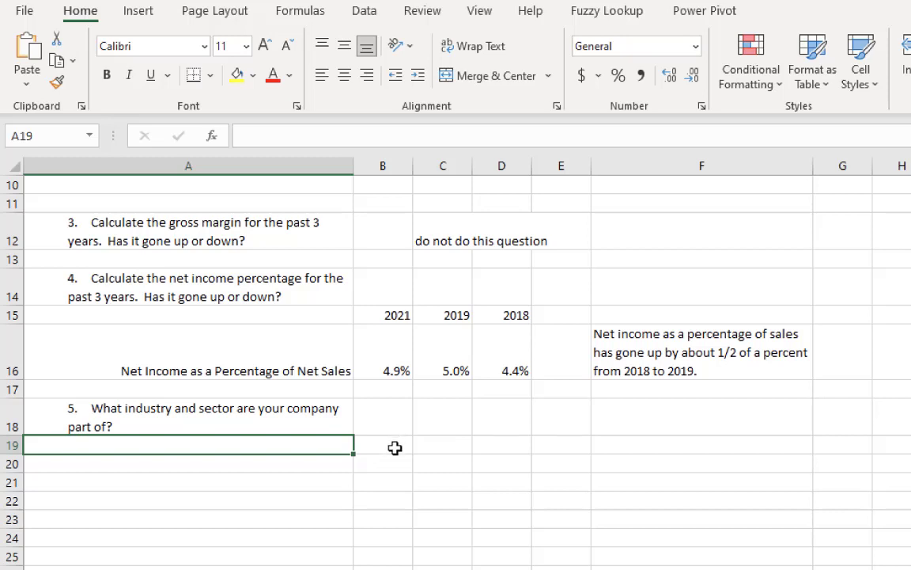
pyautogui.click(394, 447)
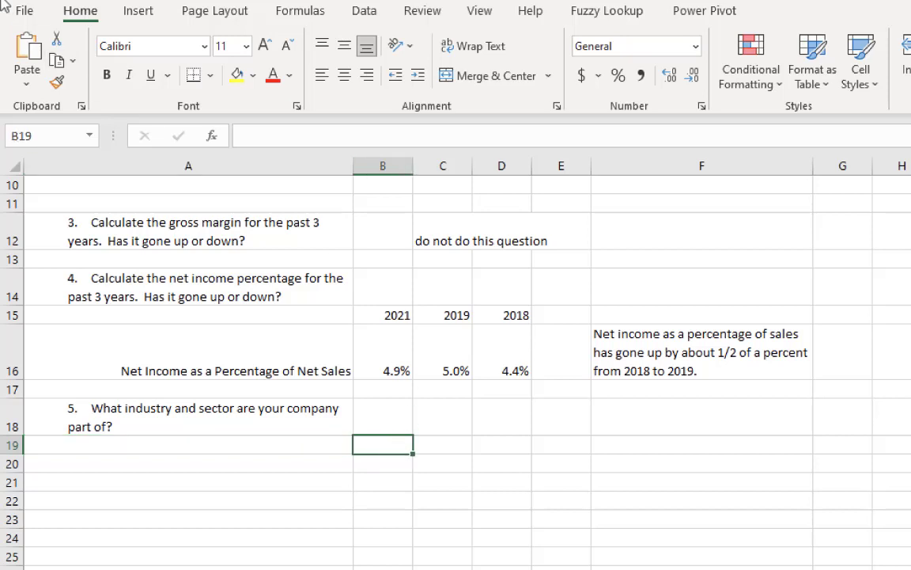
pyautogui.click(29, 82)
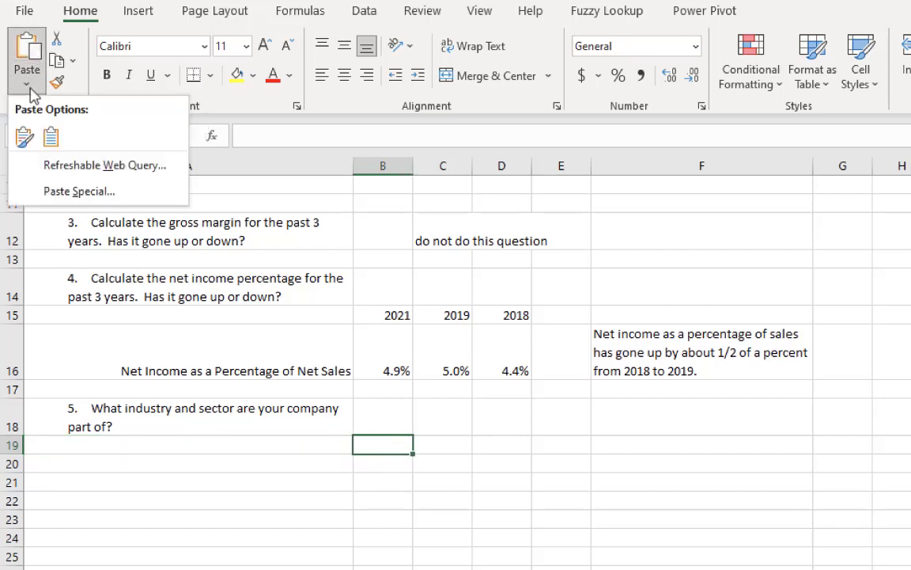
pyautogui.click(52, 140)
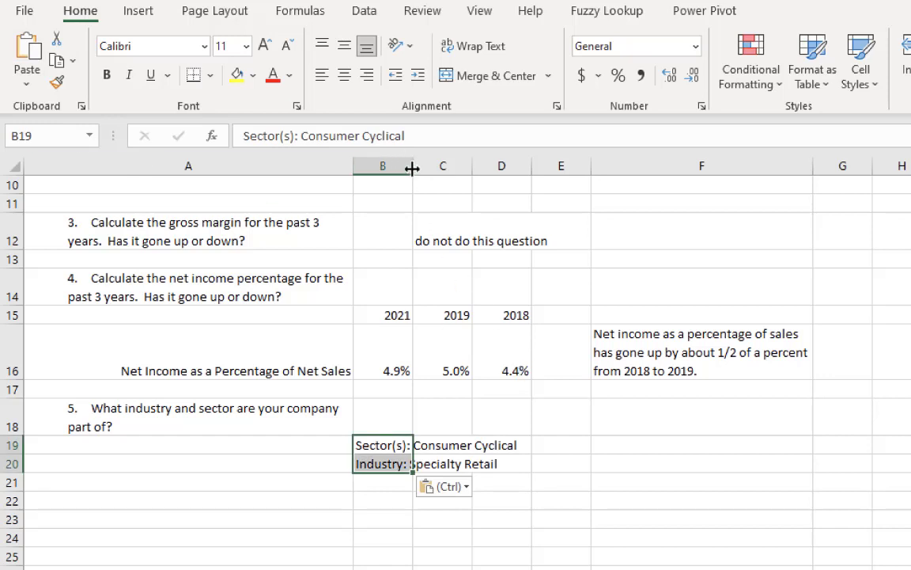
pyautogui.click(483, 503)
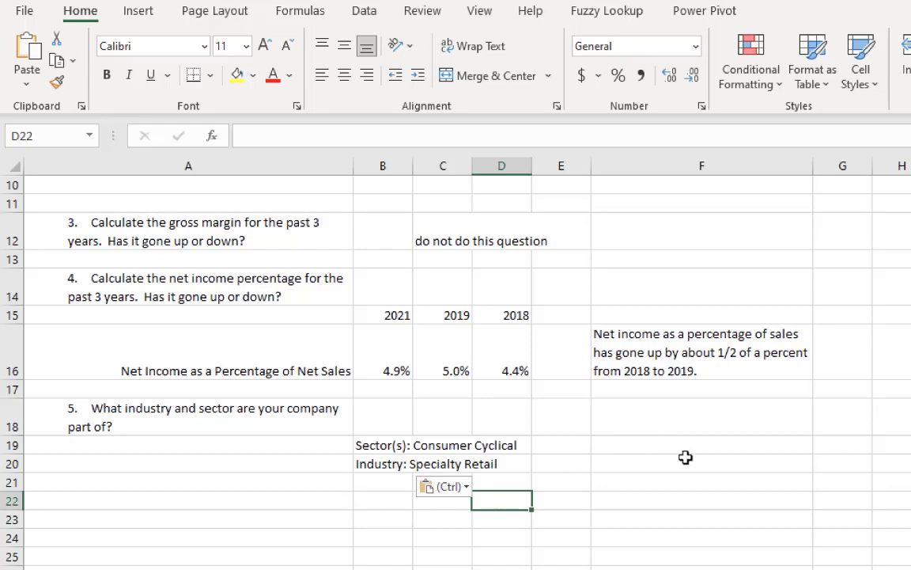
# Enter the column heading "Reference" in cell H1.
pyautogui.scroll(3, 903, 376)
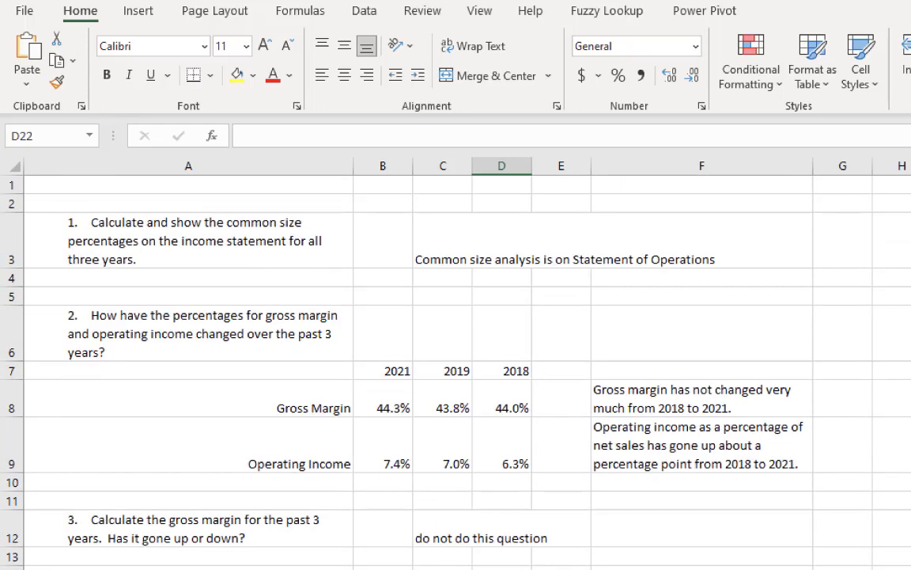
pyautogui.click(906, 188)
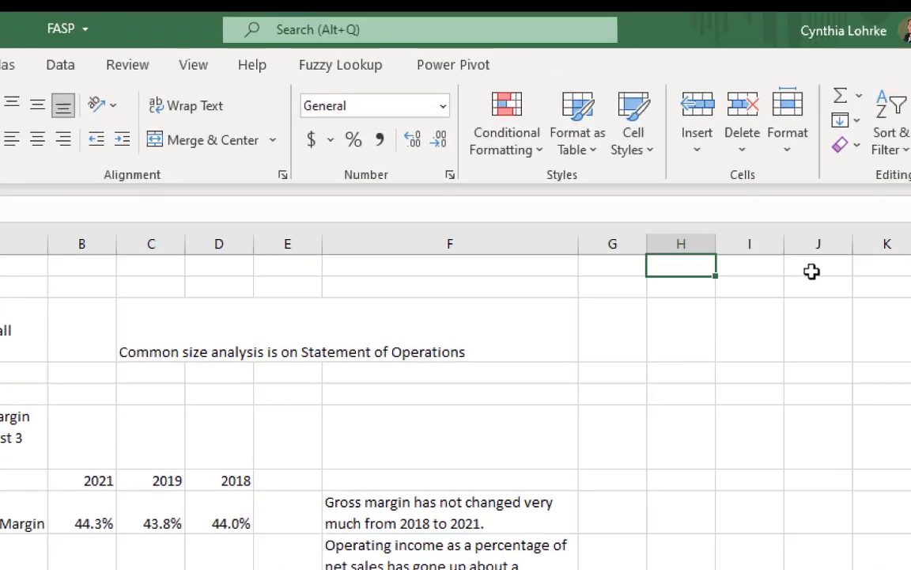
pyautogui.write('Ref')
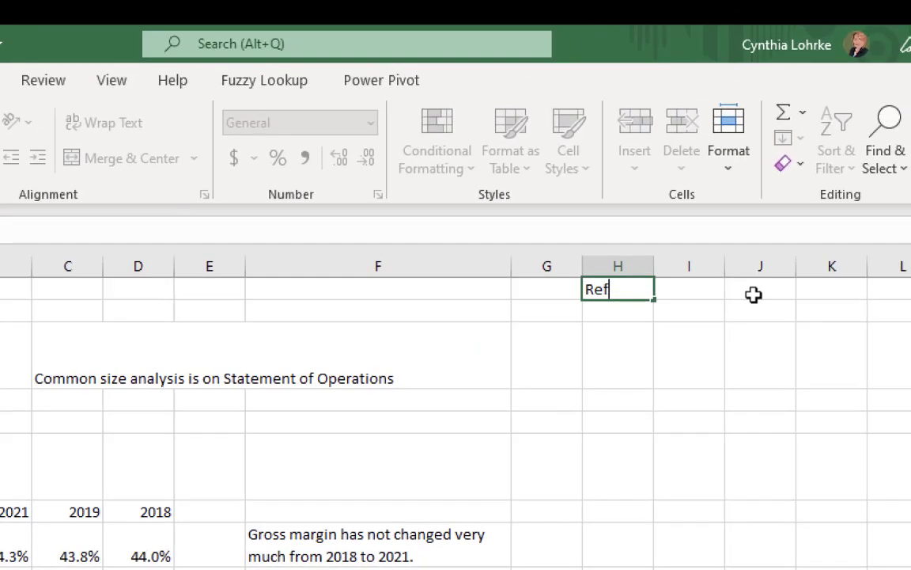
pyautogui.write('erence')
pyautogui.press('Return')
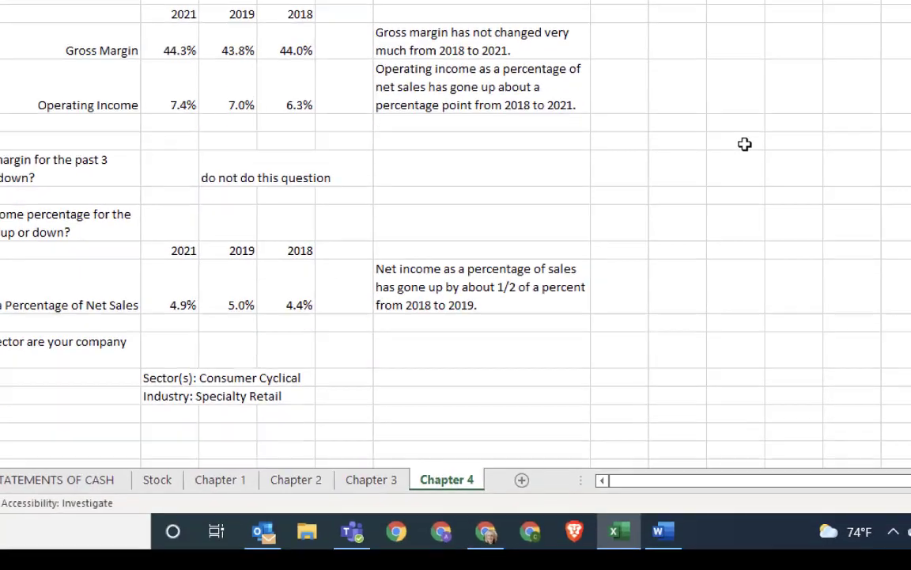
# Switch back to Chrome and copy the full web address of the AAP profile page on Yahoo Finance.
pyautogui.scroll(-5, 745, 144)
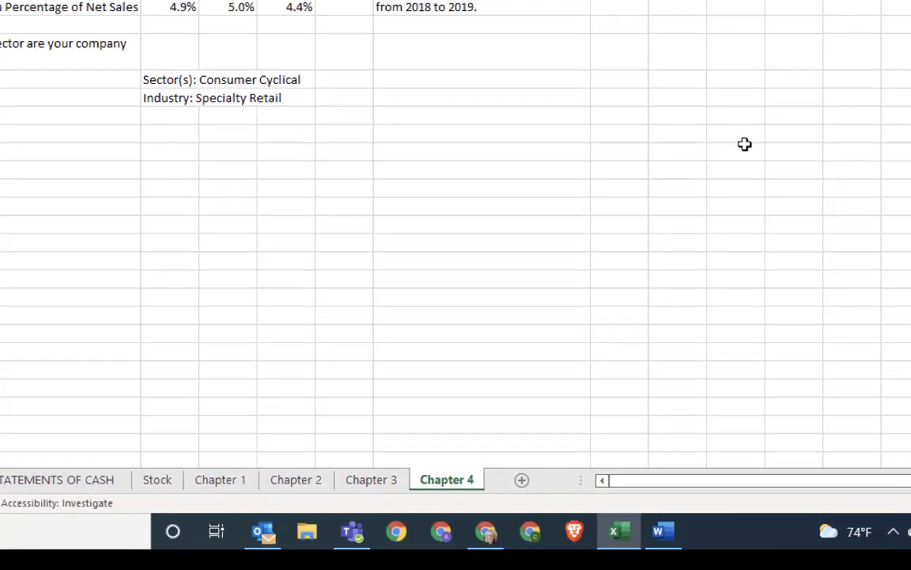
pyautogui.scroll(-2, 744, 144)
pyautogui.scroll(2, 745, 144)
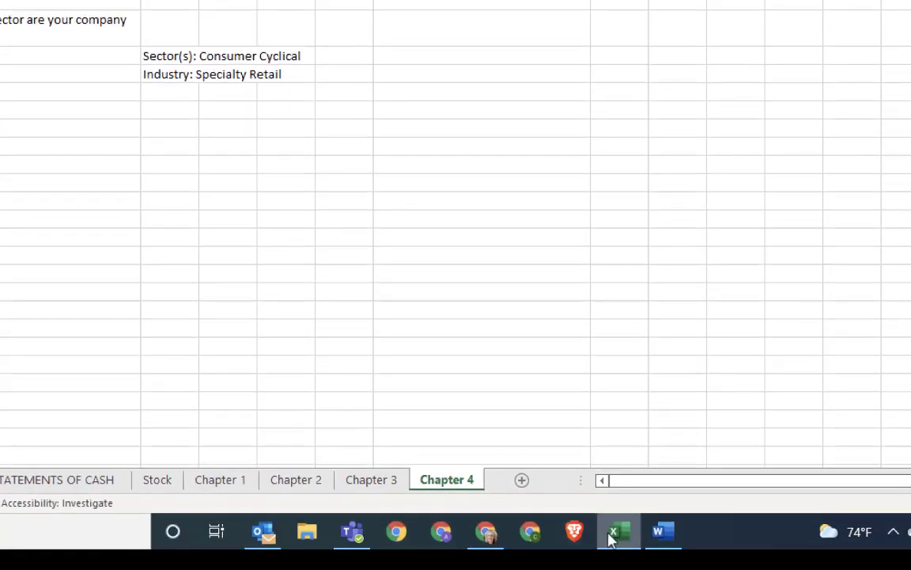
pyautogui.moveTo(617, 538)
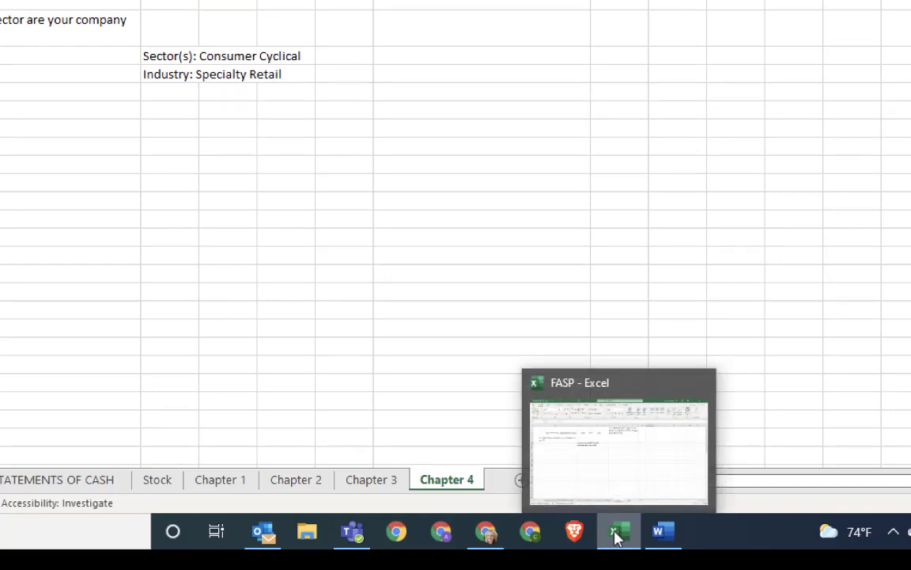
pyautogui.moveTo(486, 532)
pyautogui.click(484, 423)
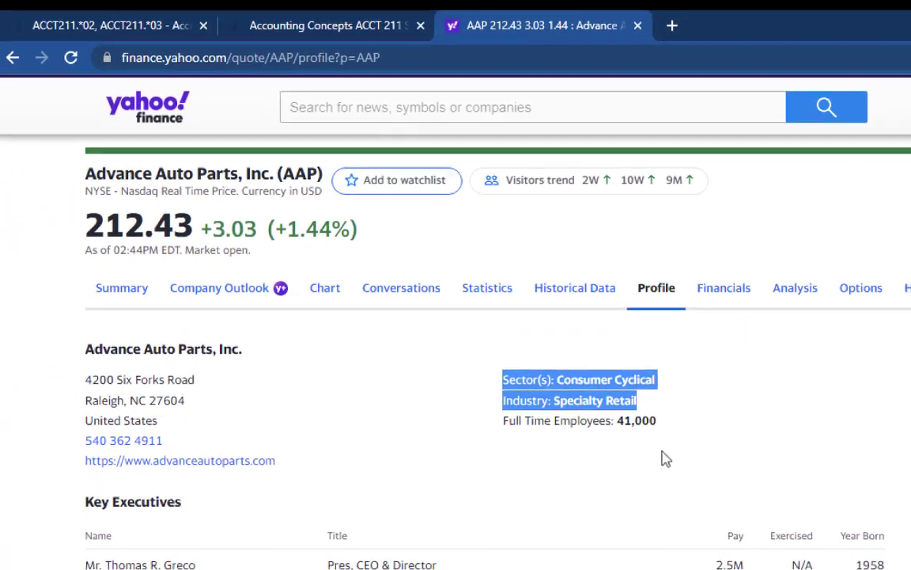
pyautogui.click(324, 65)
pyautogui.doubleClick(324, 63)
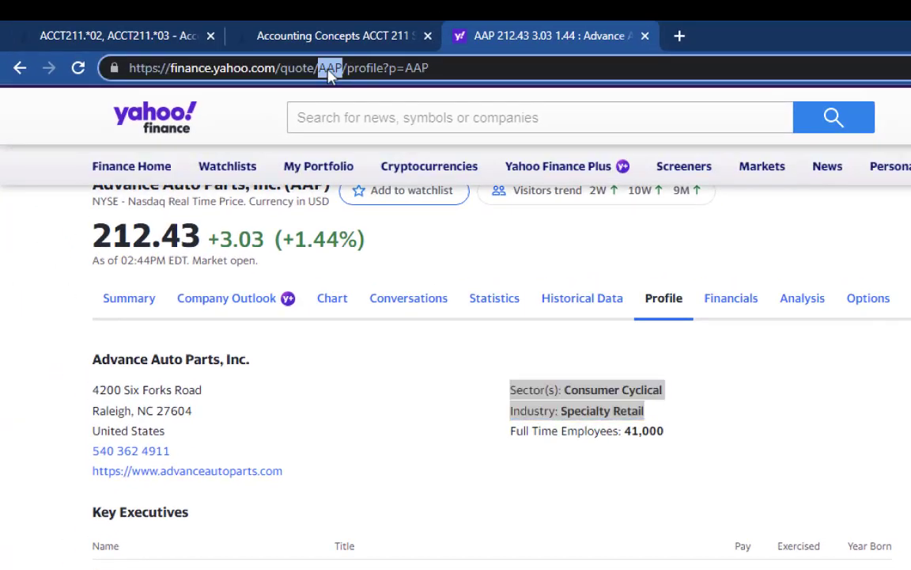
pyautogui.click(329, 70)
pyautogui.hotkey('ctrl', 'c')
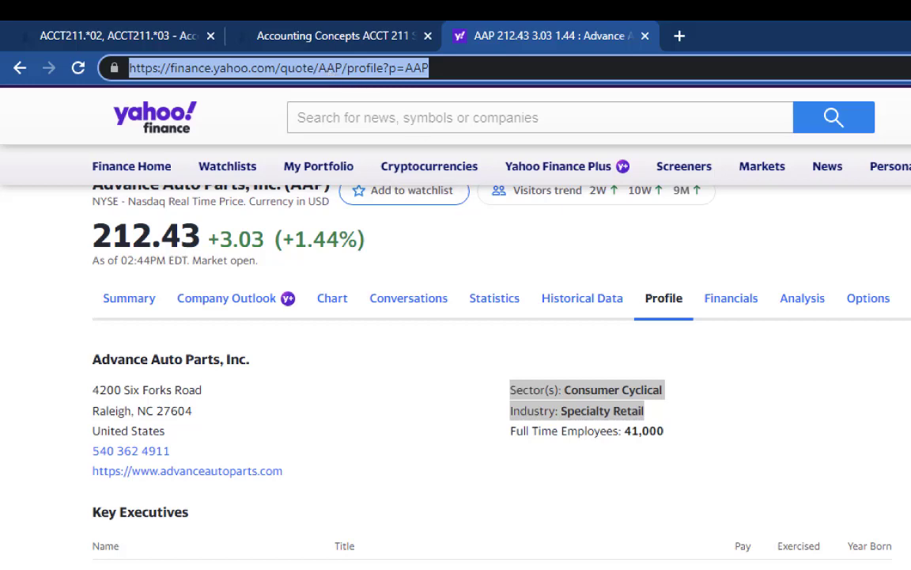
# Return to Excel and paste the copied profile address into cell H19, beside the sector answer.
pyautogui.hotkey('alt', 'Tab')
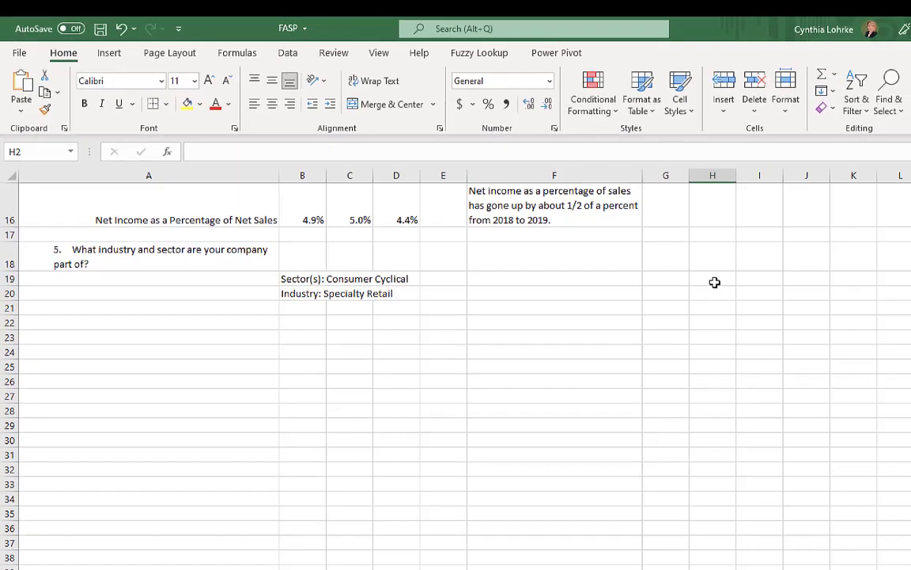
pyautogui.click(714, 283)
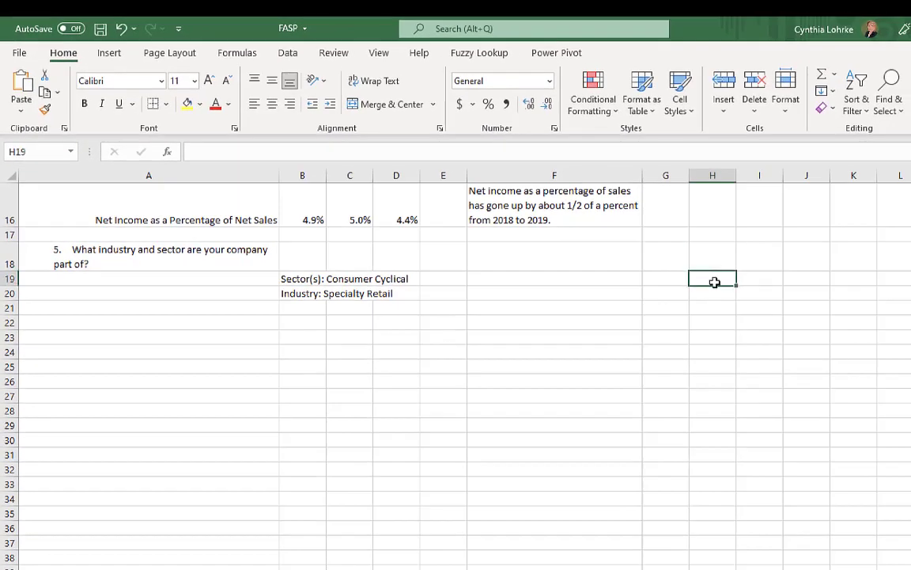
pyautogui.hotkey('ctrl', 'v')
pyautogui.click(667, 378)
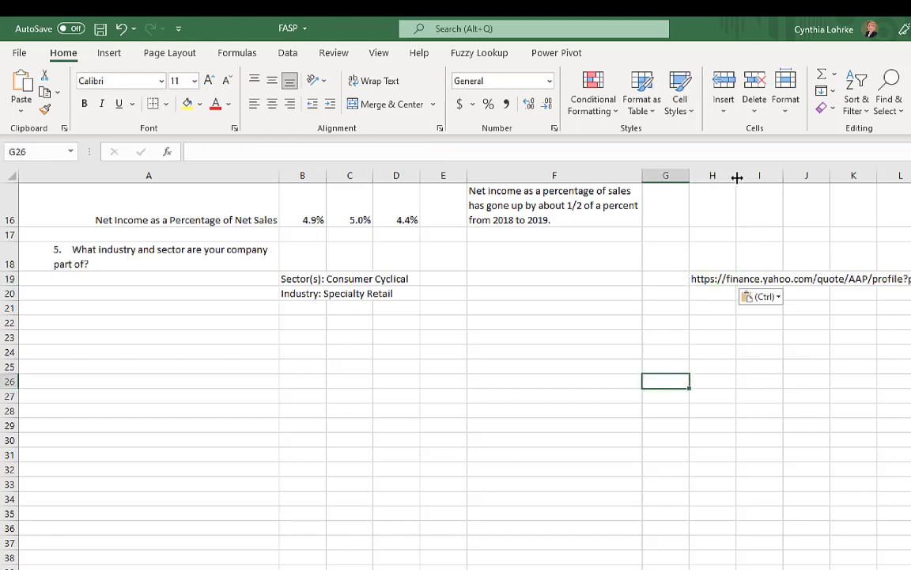
# Widen column H to make room for the profile address in the Reference column.
pyautogui.moveTo(736, 175); pyautogui.dragTo(868, 179)
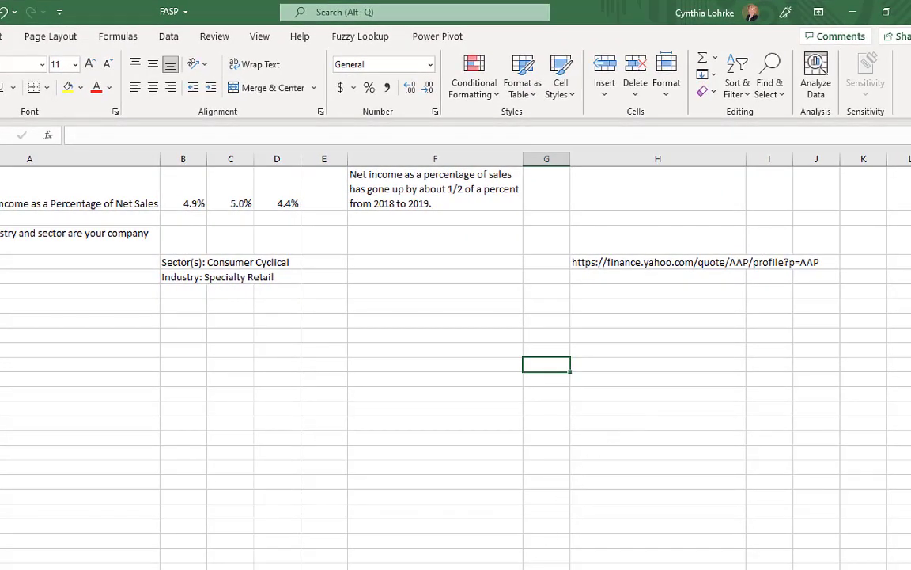
# Copy Chapter 4 question 6 about readyratios.com from the Word project document and paste it into cell A23 of the FASP workbook.
pyautogui.hotkey('alt', 'Tab')
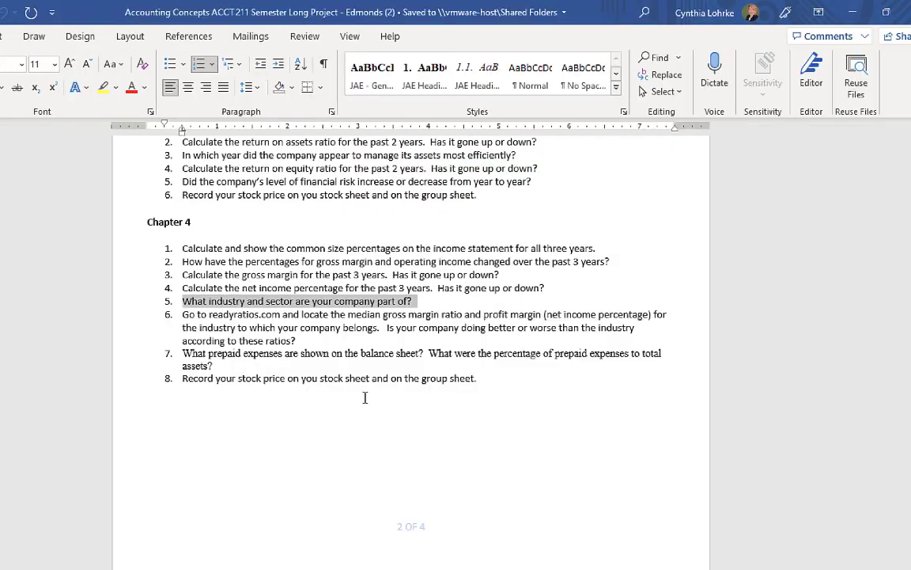
pyautogui.moveTo(184, 314); pyautogui.dragTo(321, 343)
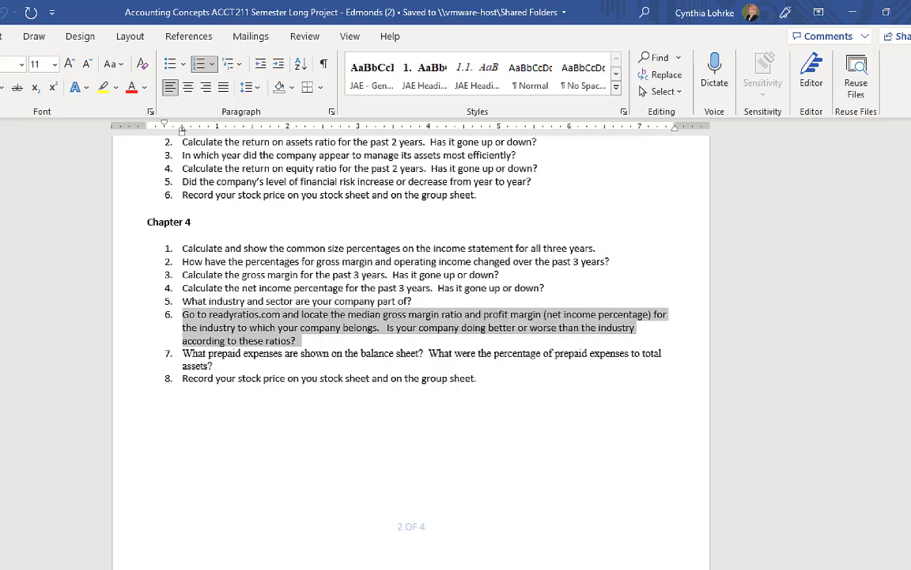
pyautogui.hotkey('alt', 'Tab')
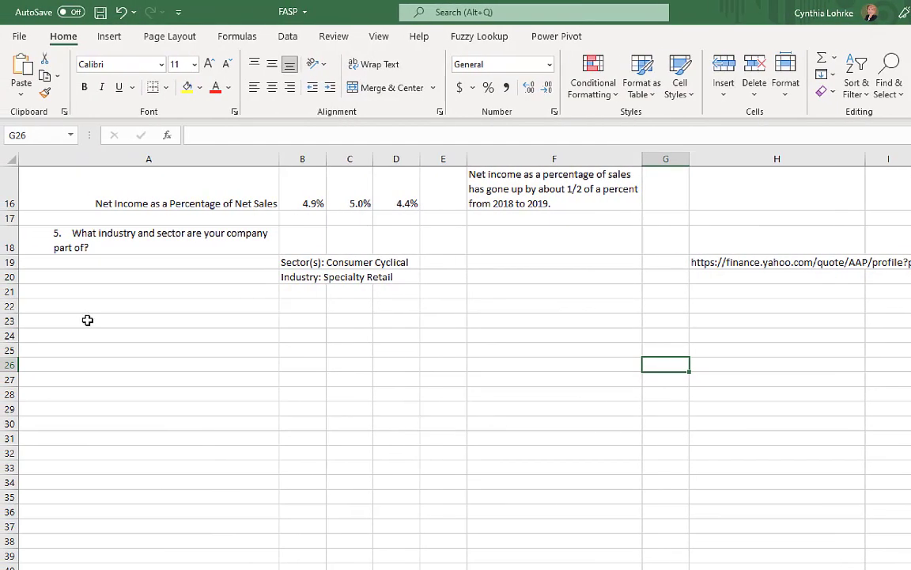
pyautogui.click(13, 321)
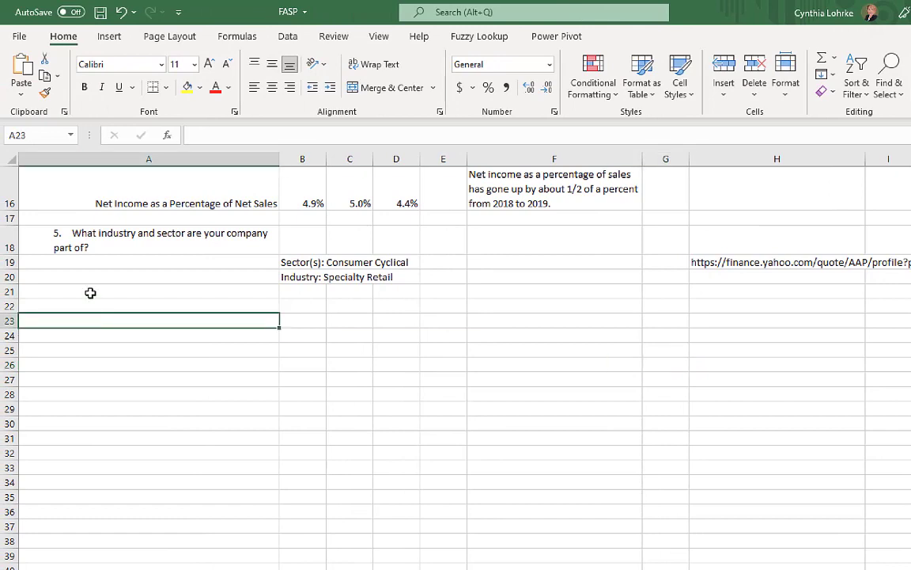
pyautogui.click(24, 67)
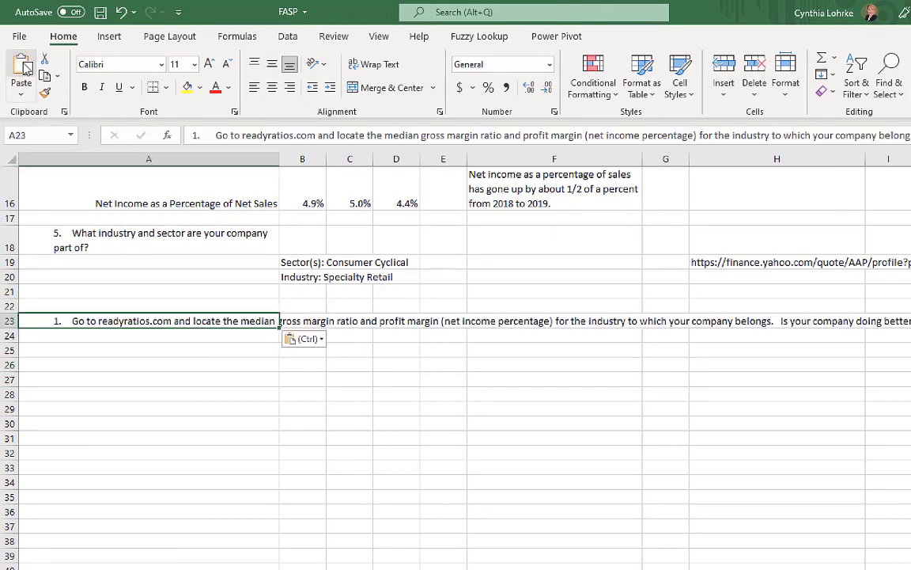
# Wrap the question text in cell A23 and change its number to 6.
pyautogui.click(373, 65)
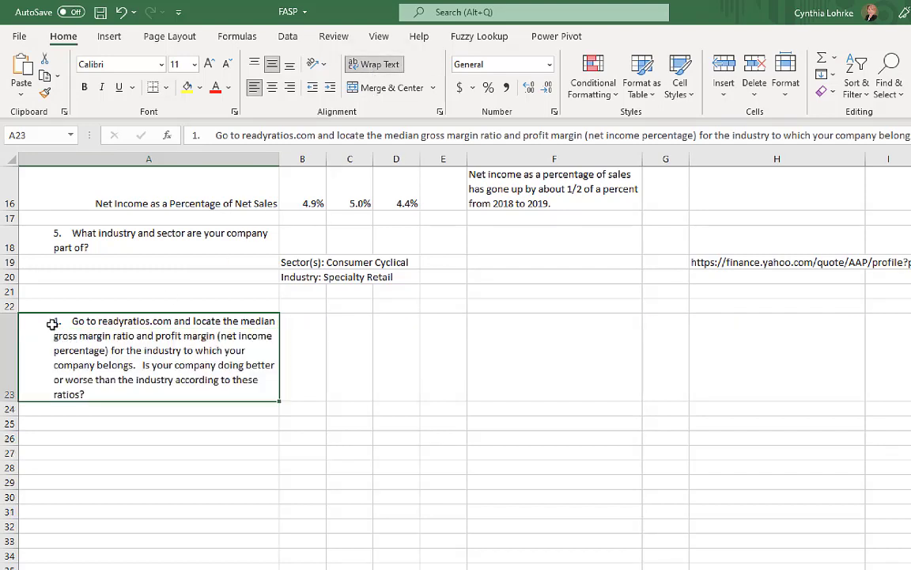
pyautogui.click(220, 136)
pyautogui.write('6')
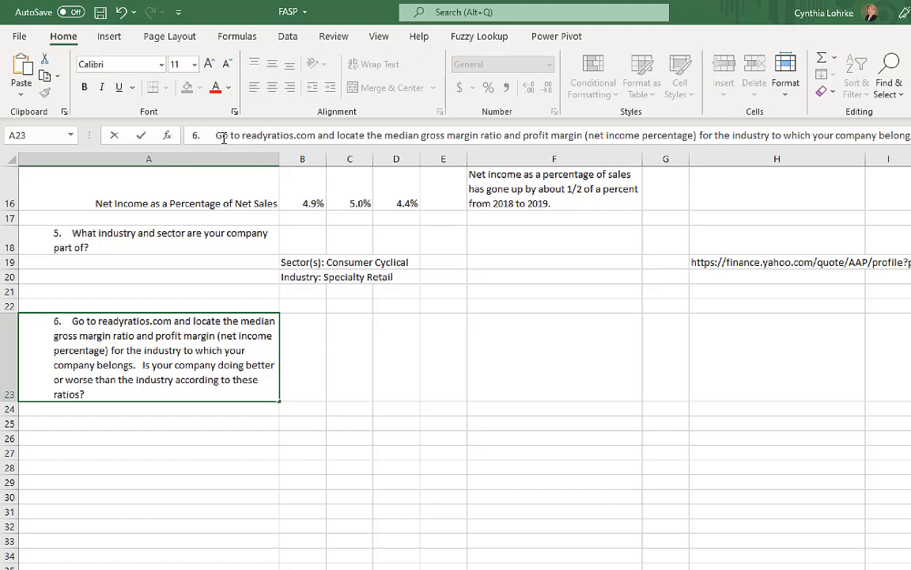
pyautogui.click(287, 422)
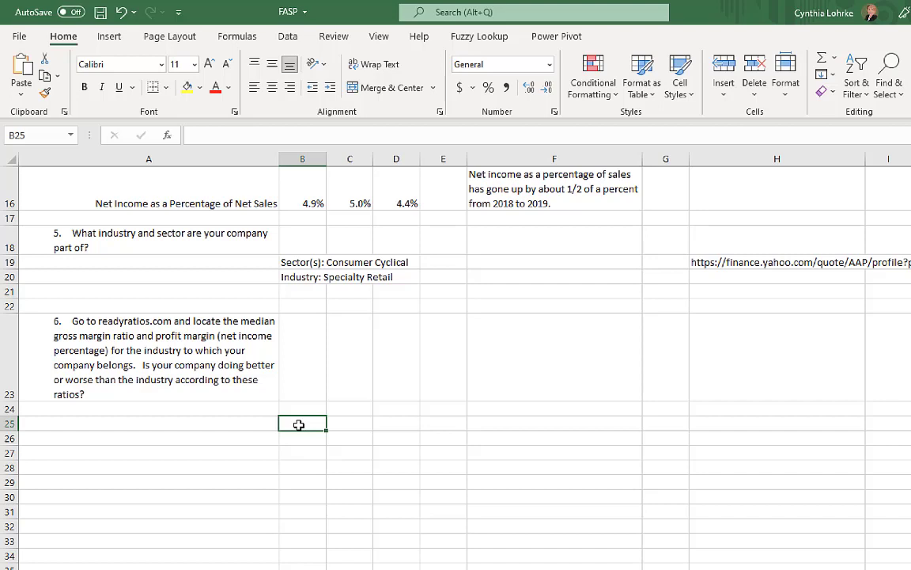
# Enter the column headings "Industry" in cell C23 and "AAP" in cell D23.
pyautogui.click(352, 393)
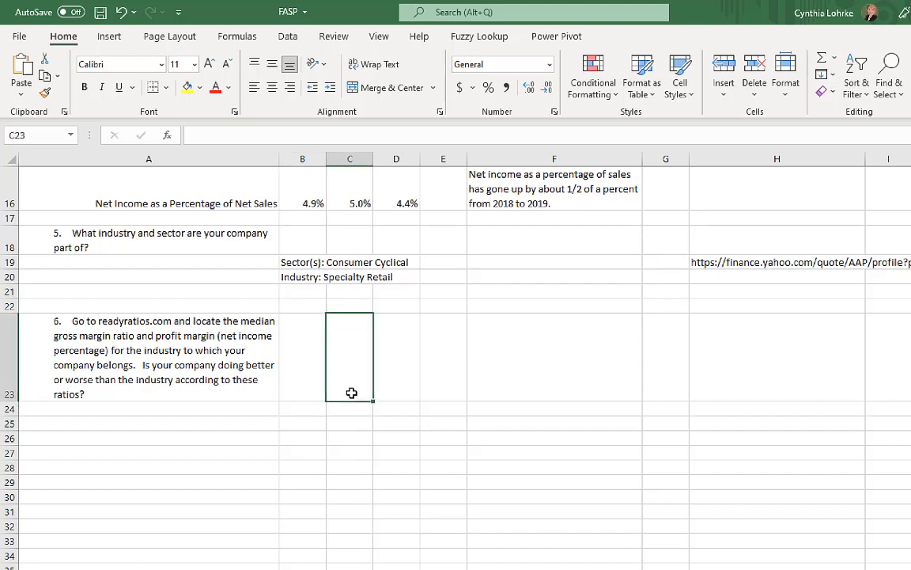
pyautogui.write('Industry')
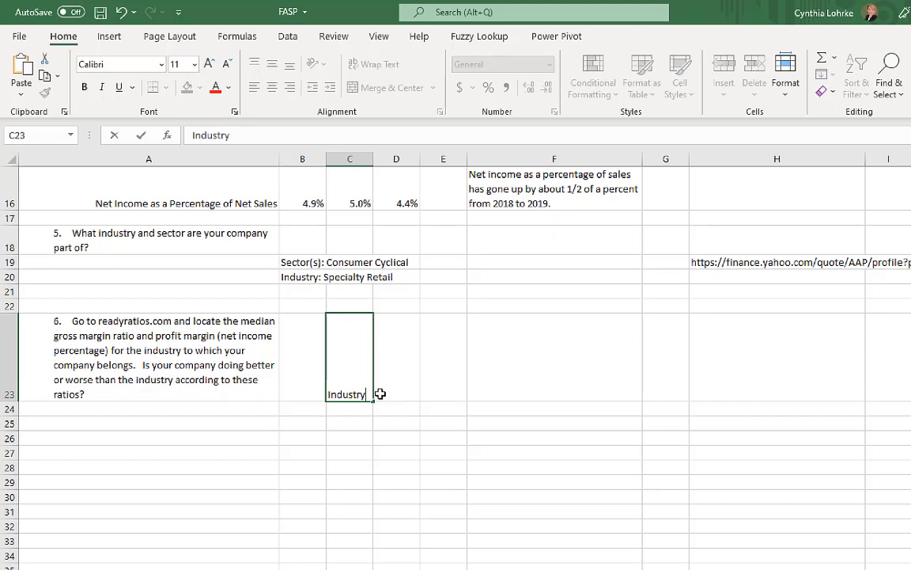
pyautogui.press('Tab')
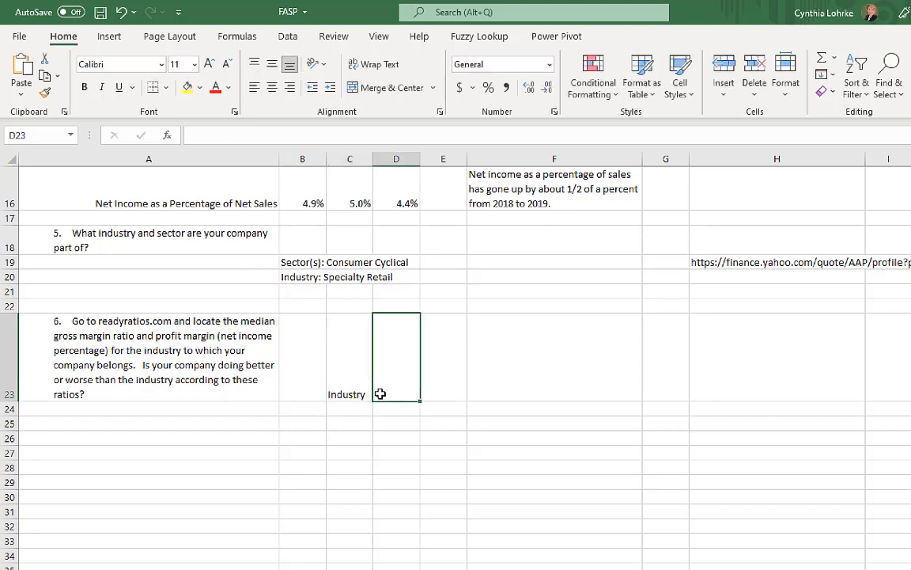
pyautogui.write('AAp')
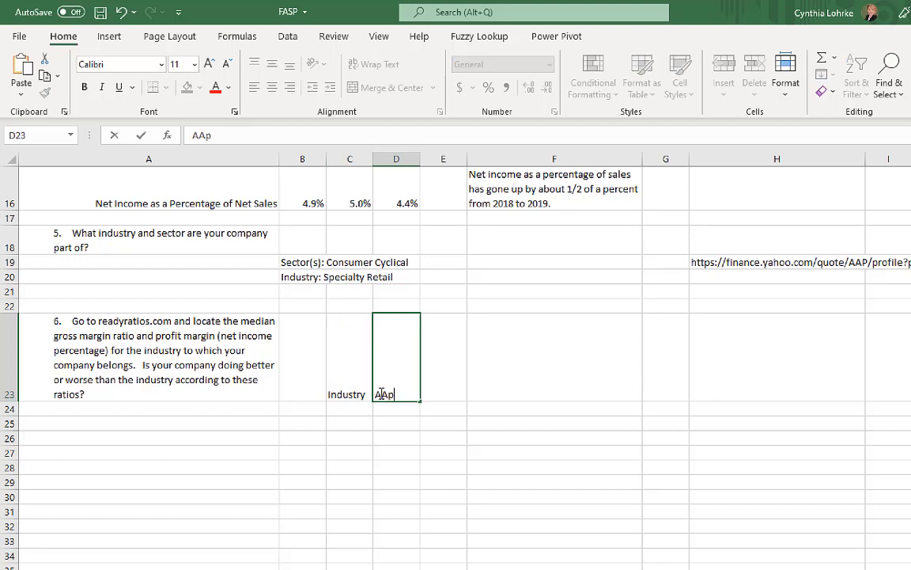
pyautogui.press('BackSpace')
pyautogui.write('P')
pyautogui.press('Return')
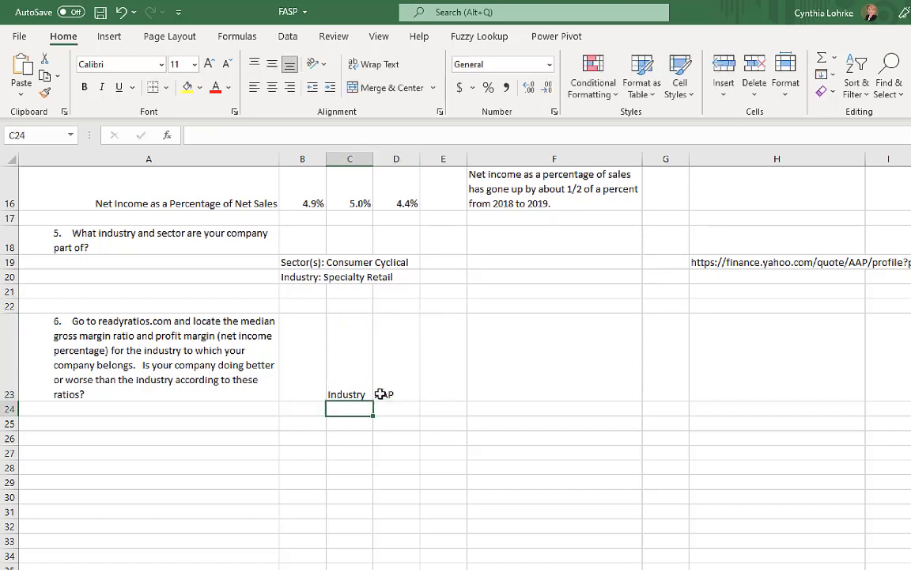
# Enter the row label "Median Gross Margin Ratio" in cell A24.
pyautogui.press('Home')
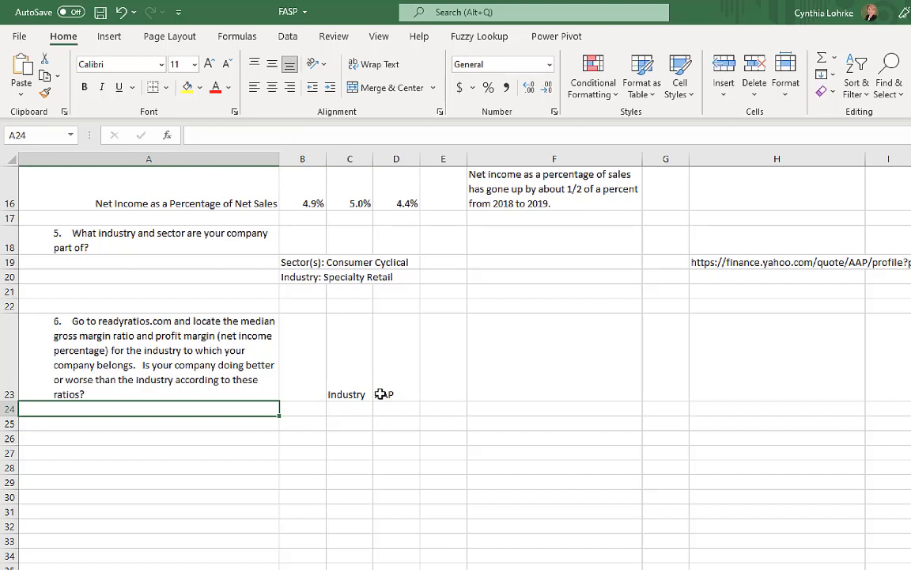
pyautogui.write('Profit')
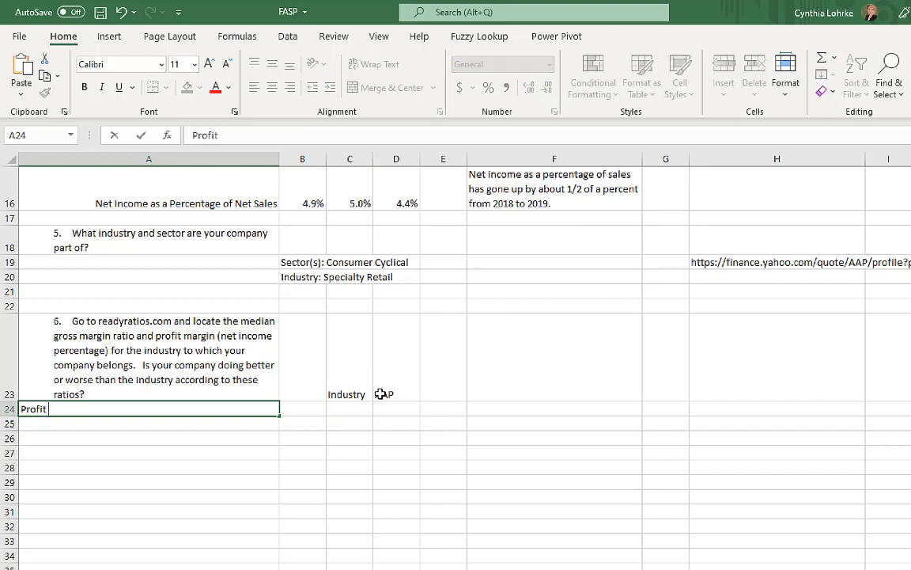
pyautogui.press('BackSpace')
pyautogui.press('BackSpace')
pyautogui.press('BackSpace')
pyautogui.press('BackSpace')
pyautogui.press('BackSpace')
pyautogui.press('BackSpace')
pyautogui.write('Median Gross ')
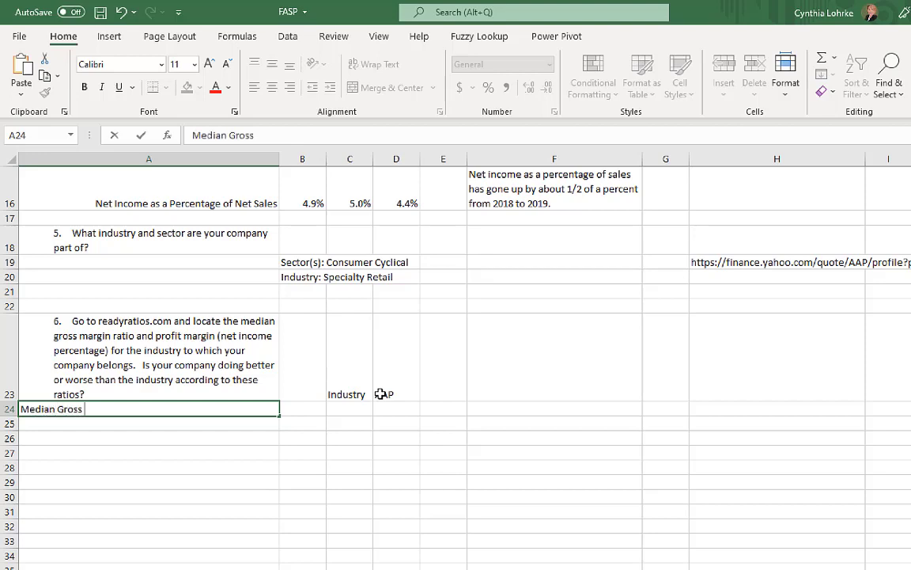
pyautogui.write('Margin Rato')
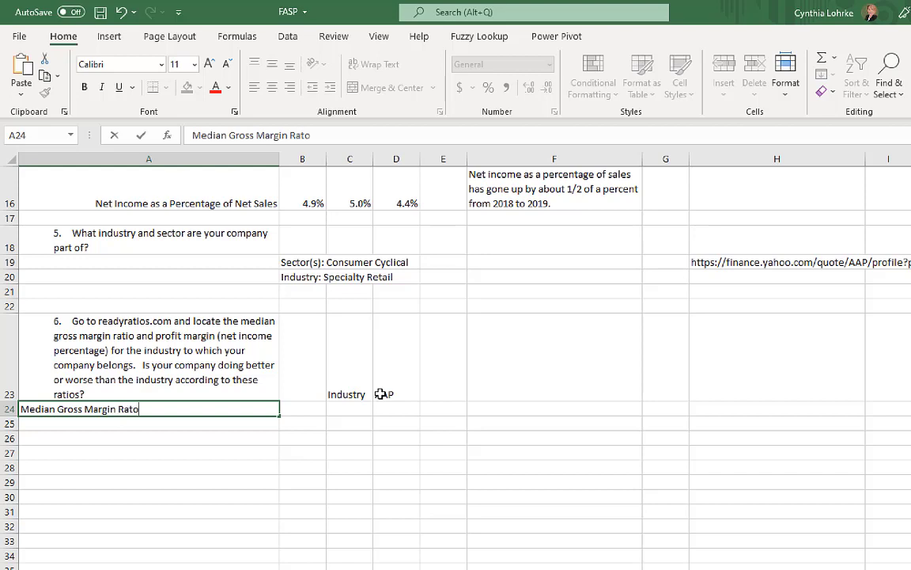
pyautogui.press('BackSpace')
pyautogui.write('io')
pyautogui.press('Return')
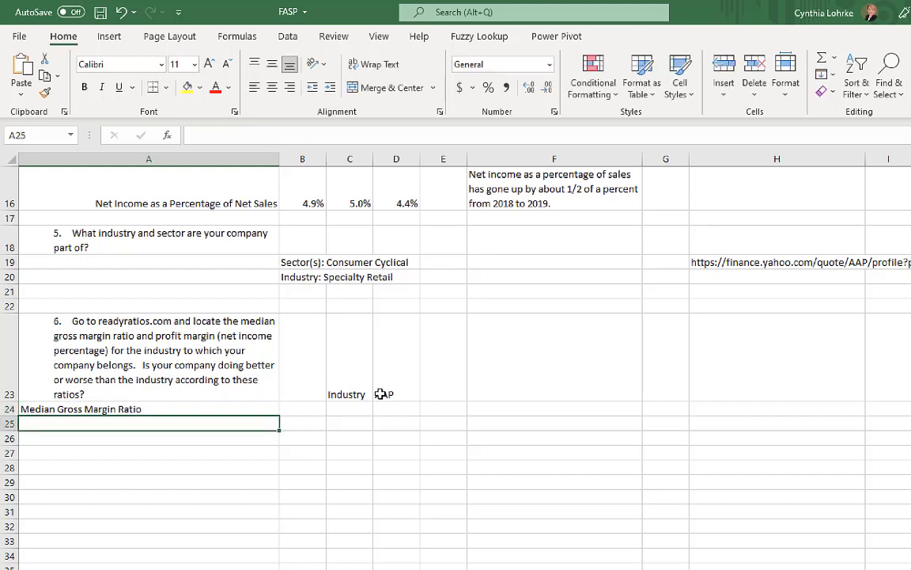
# Enter the row label "Profit Margin (Net income percentage)" in cell A25 and right-align the labels in A24:A25.
pyautogui.write('Profit')
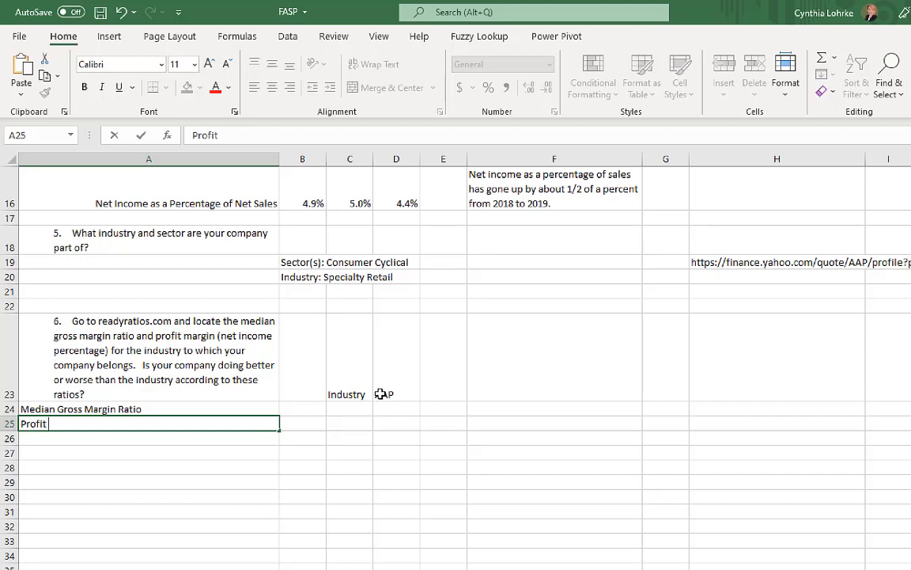
pyautogui.write('mar')
pyautogui.press('BackSpace')
pyautogui.press('BackSpace')
pyautogui.press('BackSpace')
pyautogui.write('Margin (Net')
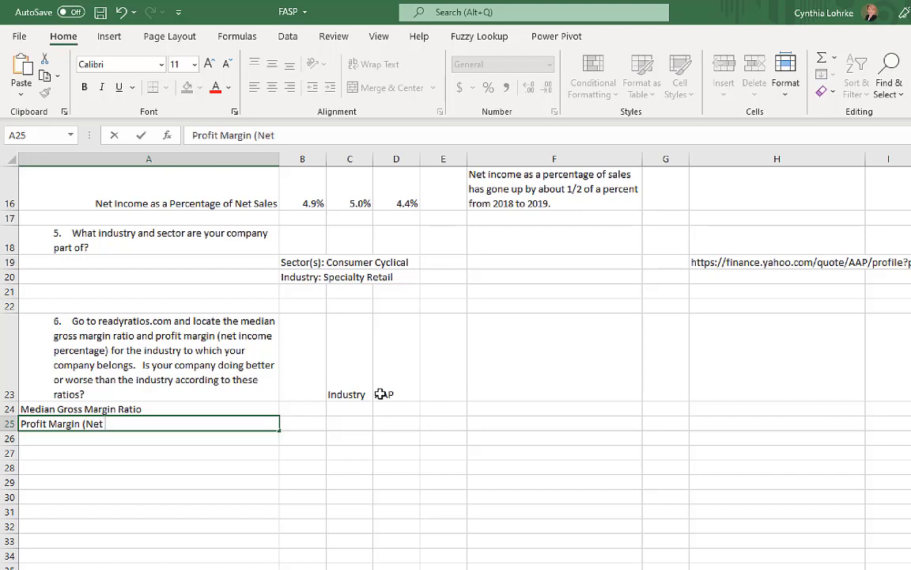
pyautogui.write(' income per')
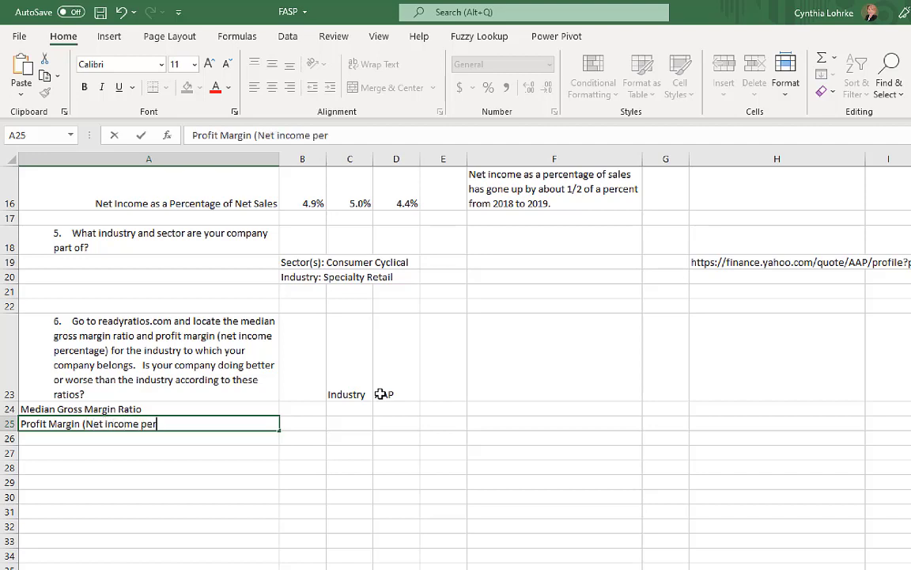
pyautogui.write('centage)')
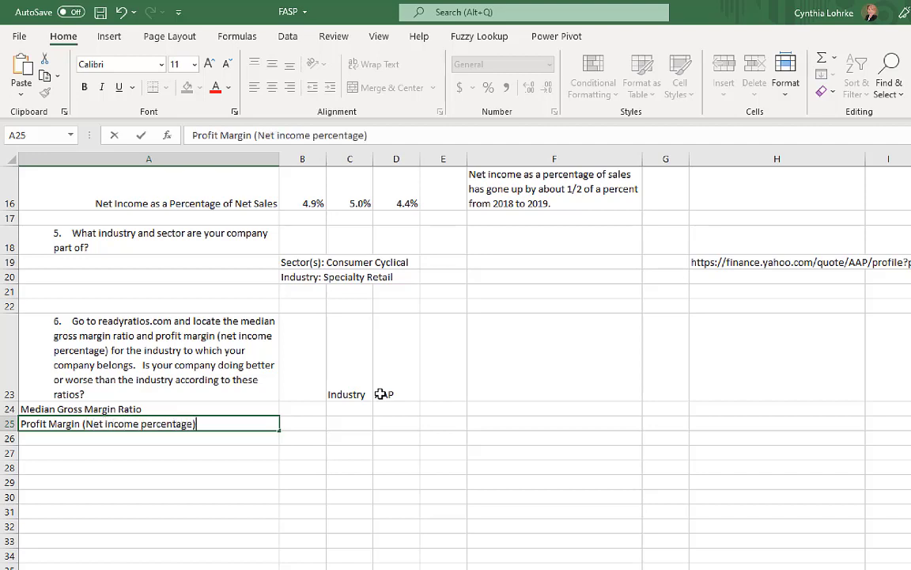
pyautogui.press('Return')
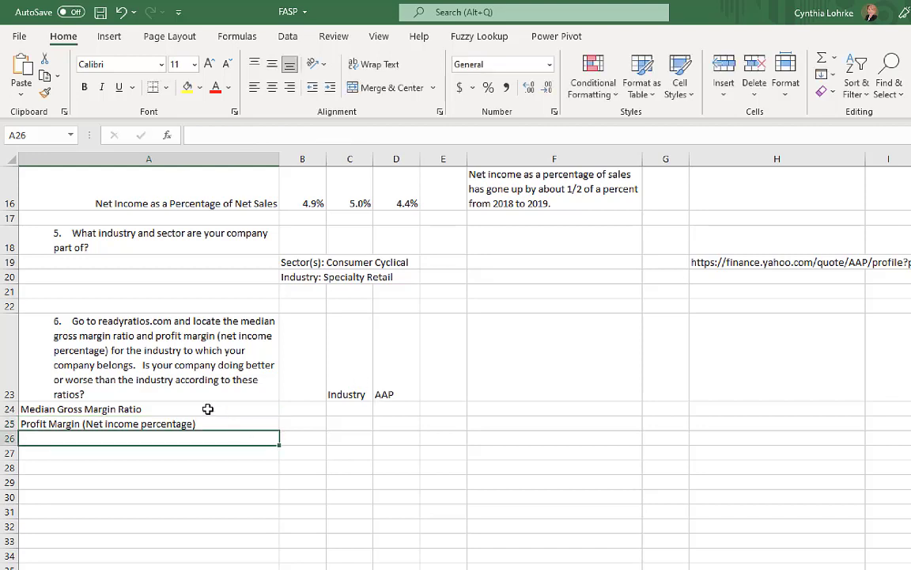
pyautogui.moveTo(206, 409); pyautogui.dragTo(211, 423)
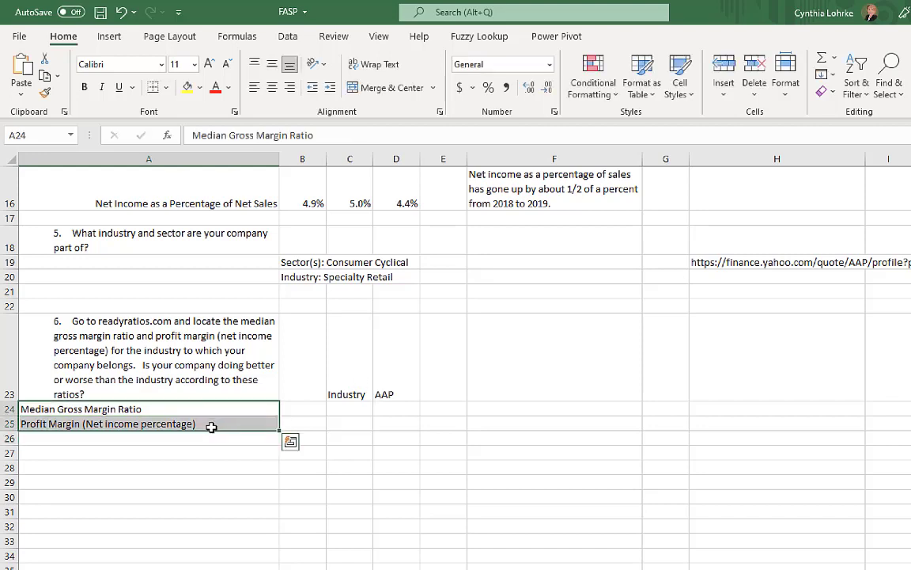
pyautogui.click(290, 87)
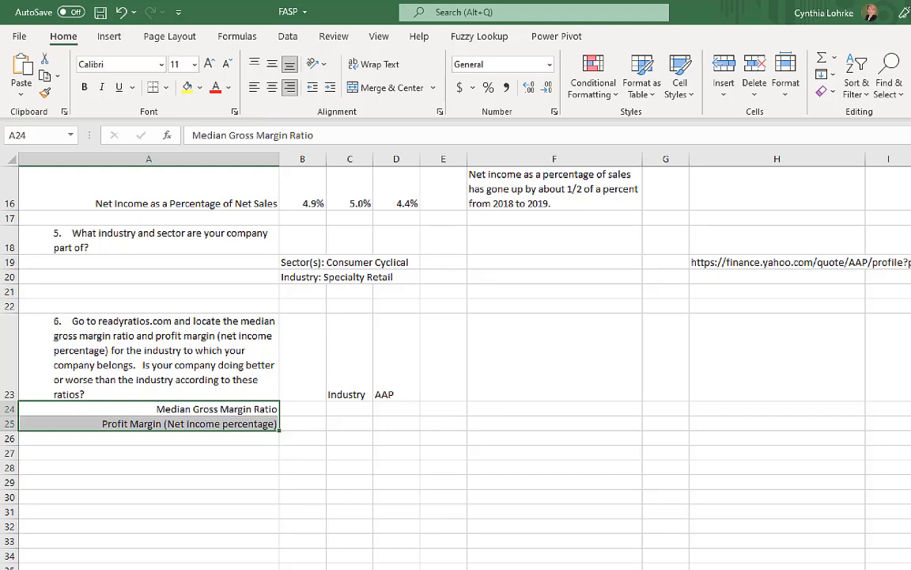
# Switch to Chrome and open readyratios.com in a new tab.
pyautogui.click(538, 546)
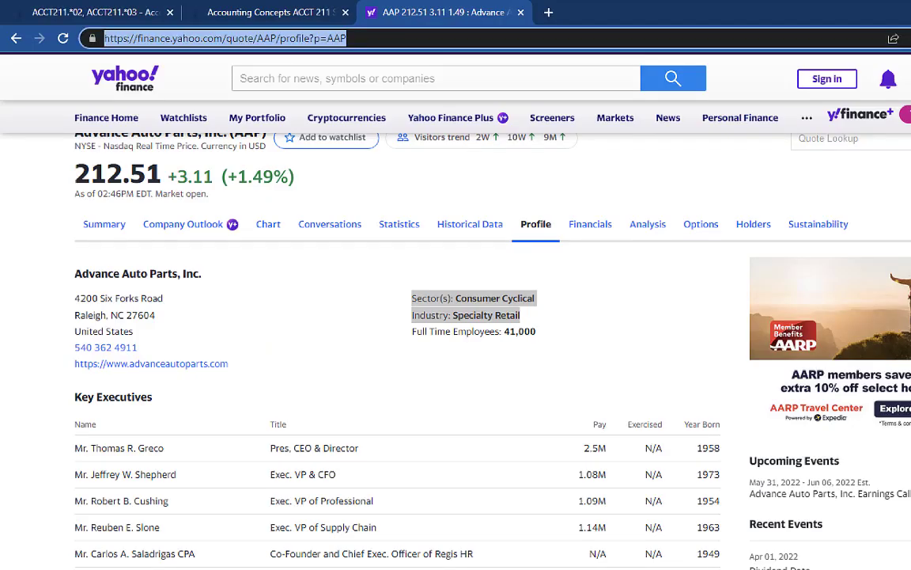
pyautogui.click(549, 12)
pyautogui.write('rea')
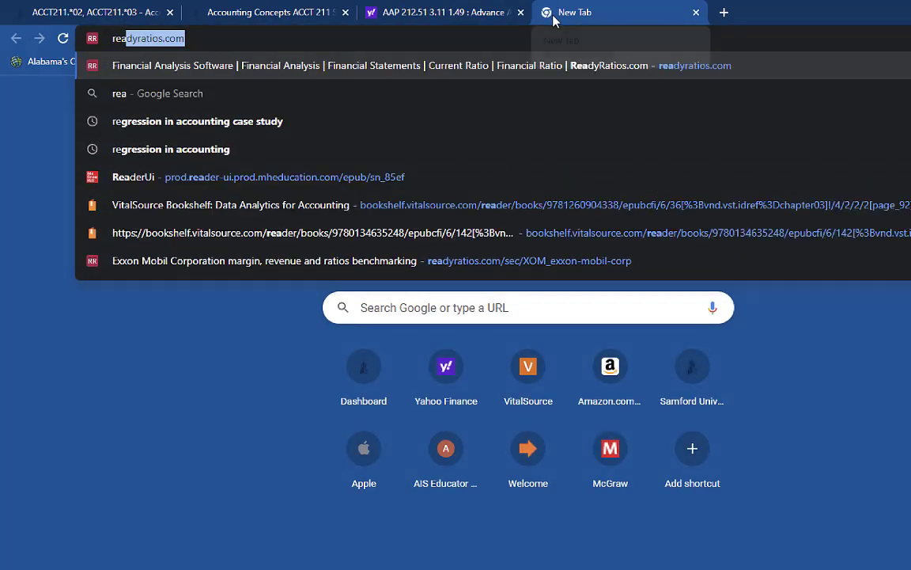
pyautogui.write('d')
pyautogui.press('Return')
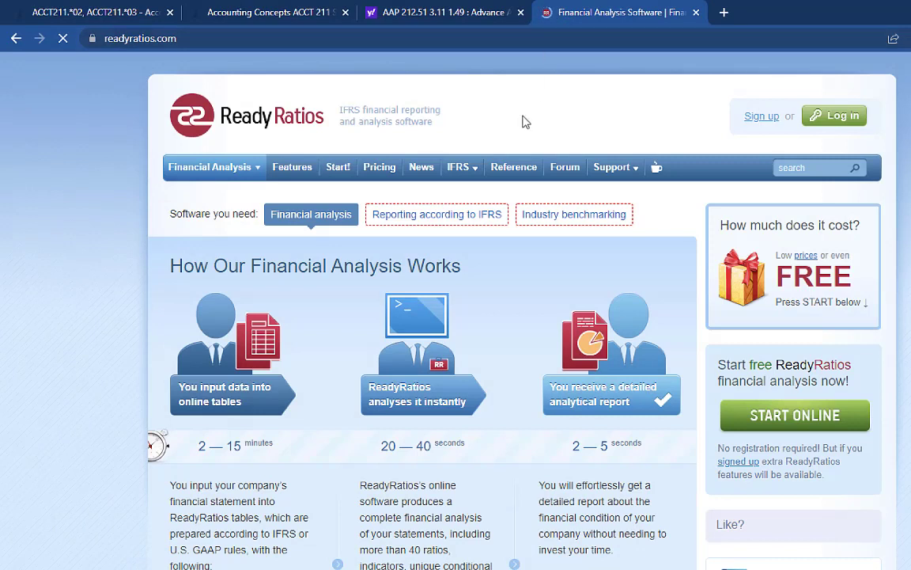
# Go to the industry benchmarking section, search for ticker "aap" and open the Advance Auto Parts Inc. analysis.
pyautogui.click(577, 223)
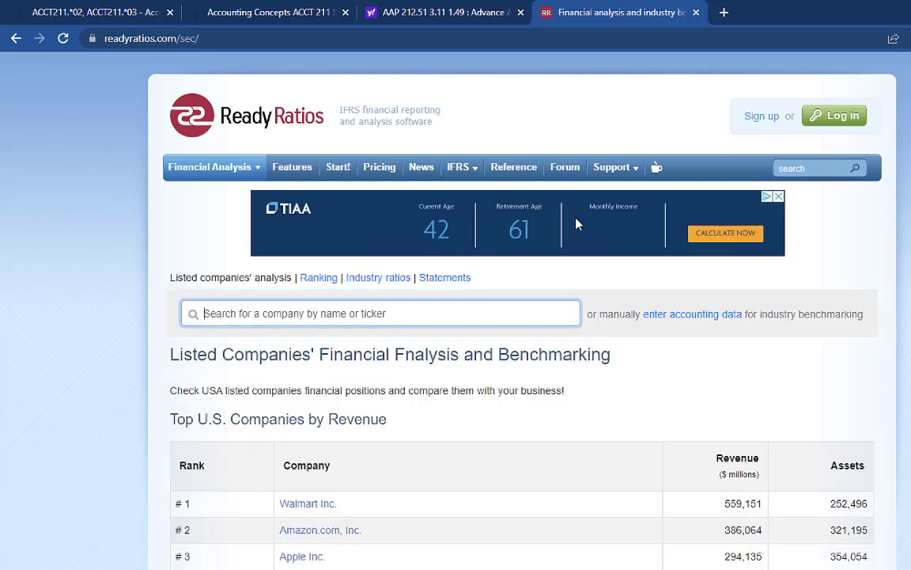
pyautogui.write('aap')
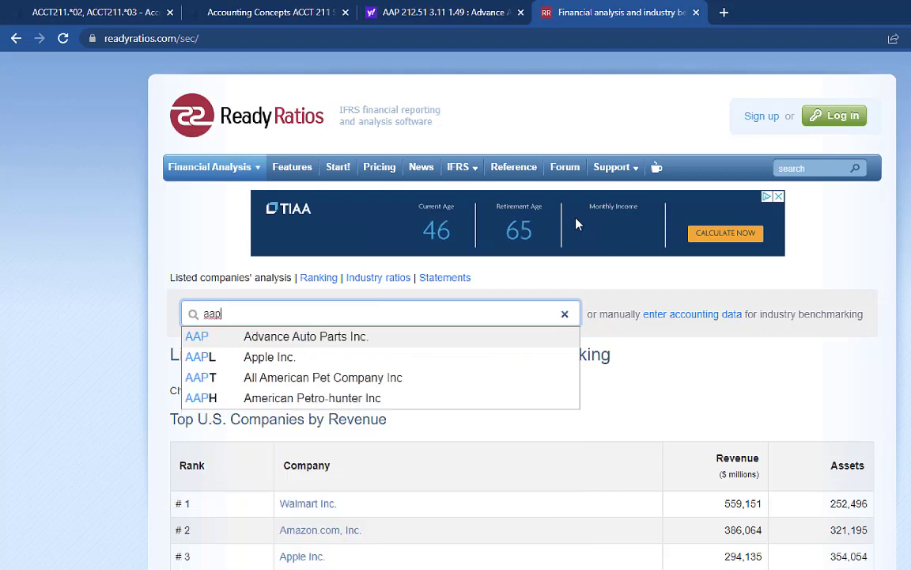
pyautogui.click(413, 345)
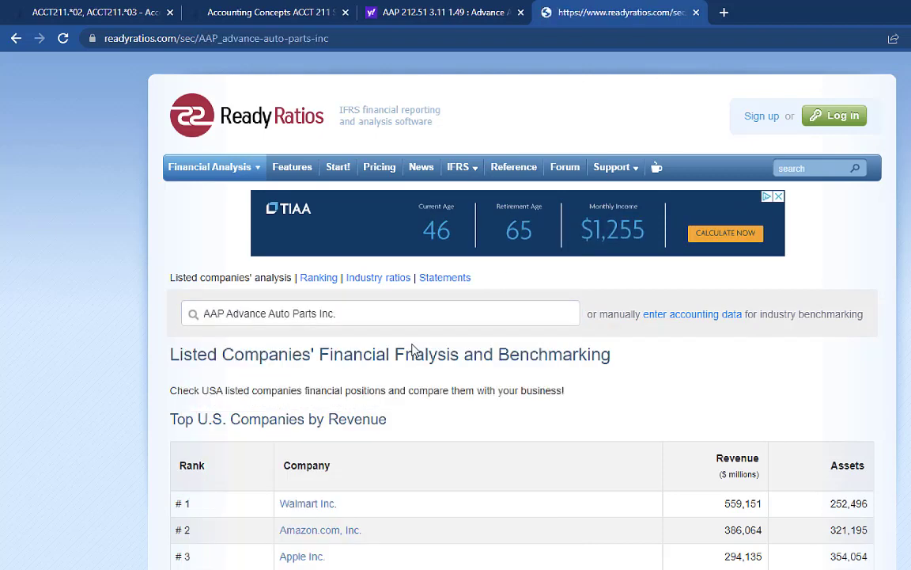
# Look through the Advance Auto Parts analysis, from the company summary through the benchmarked ratios to the additional profitability ratios.
pyautogui.scroll(-1, 413, 350)
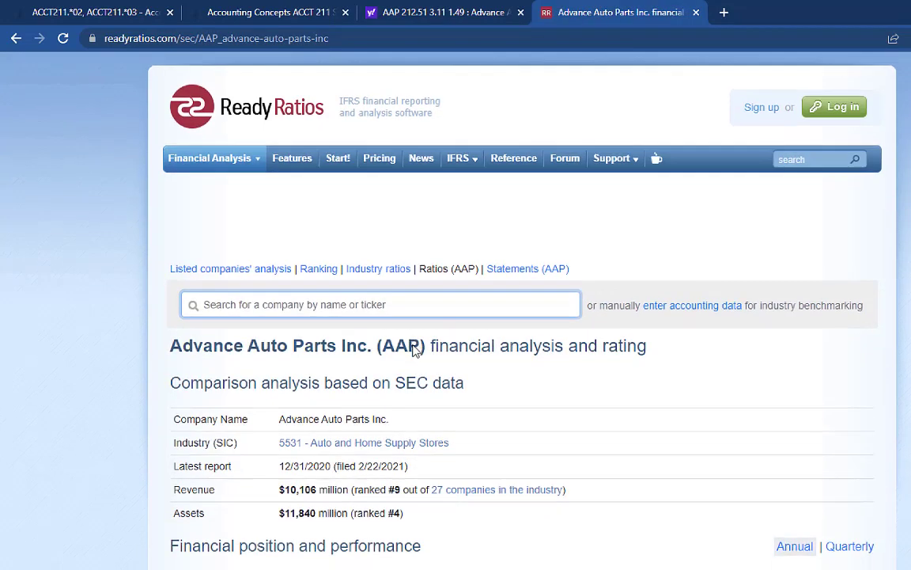
pyautogui.scroll(-1, 412, 350)
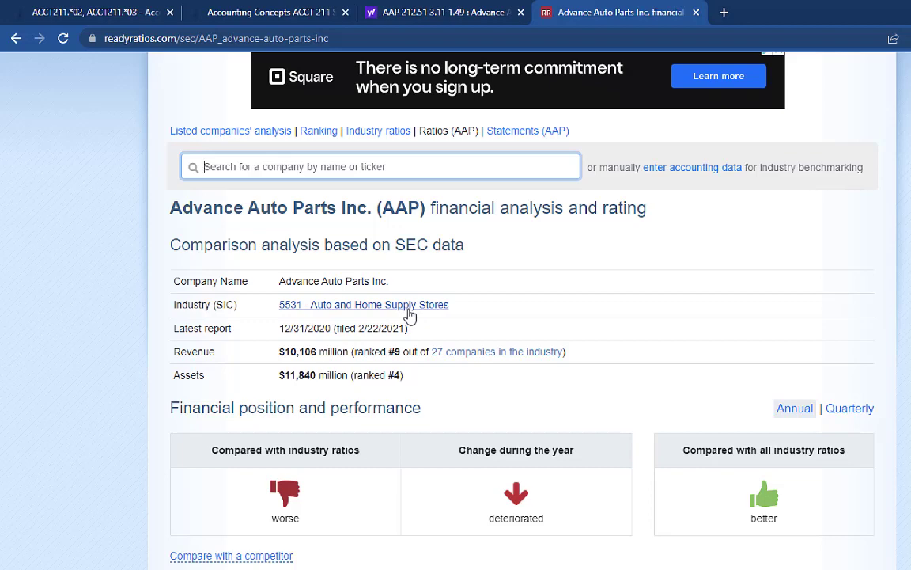
pyautogui.scroll(-3, 409, 314)
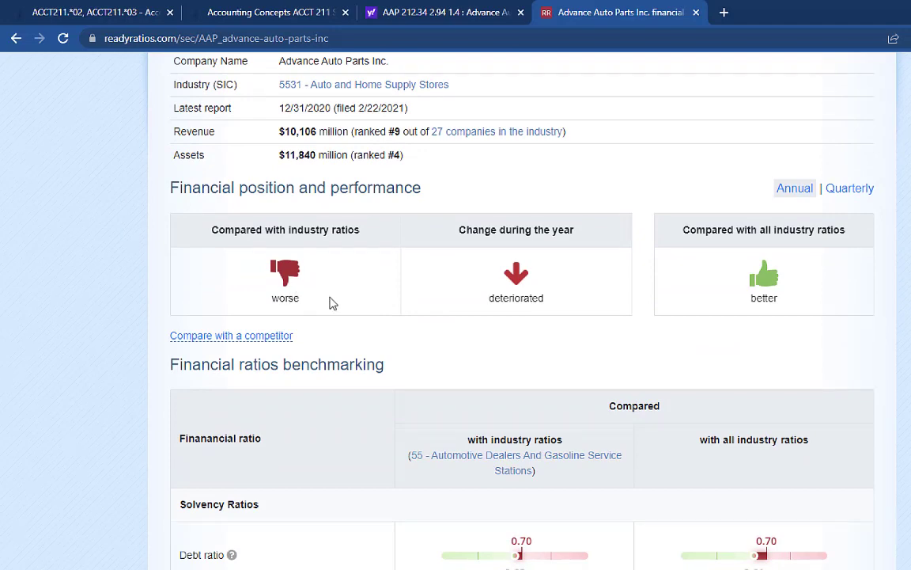
pyautogui.scroll(-3, 332, 303)
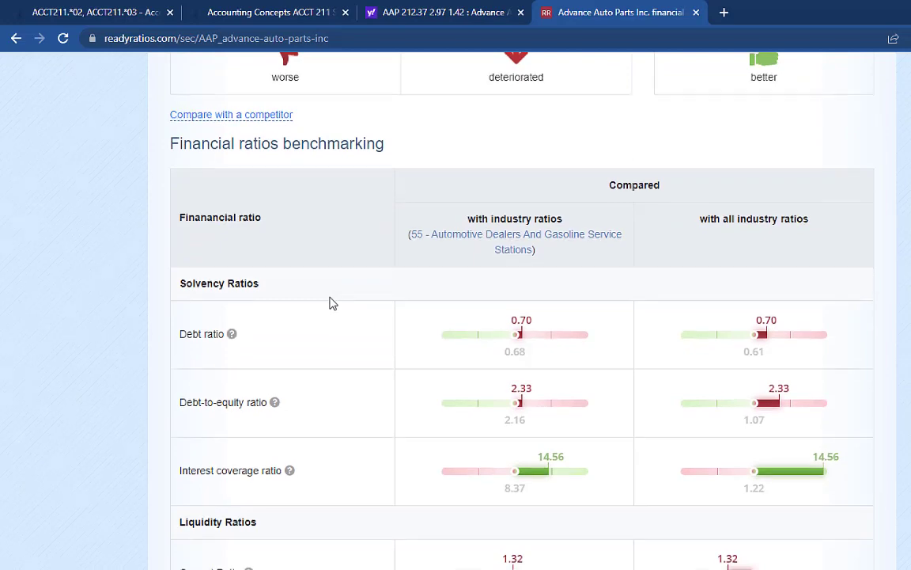
pyautogui.scroll(-2, 332, 303)
pyautogui.scroll(-3, 333, 303)
pyautogui.scroll(-8, 332, 303)
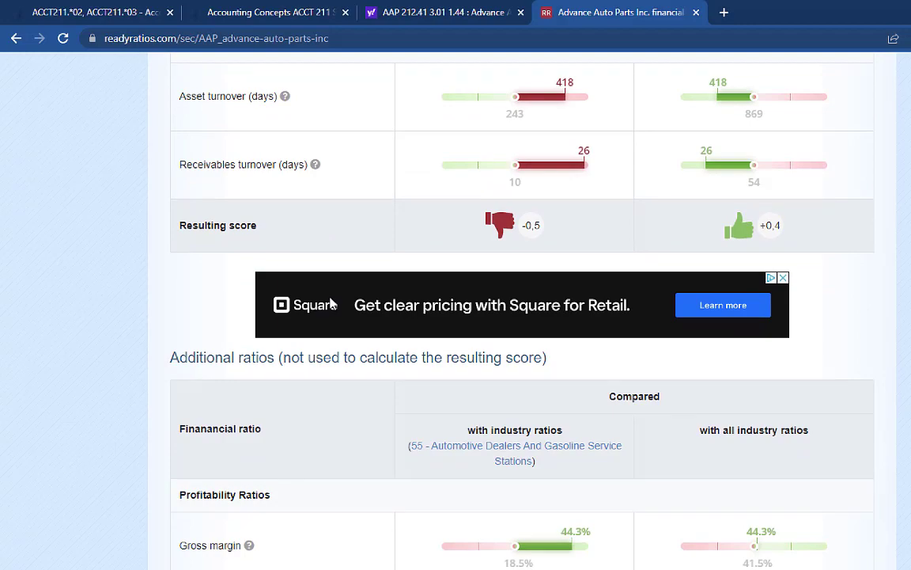
pyautogui.scroll(-2, 333, 303)
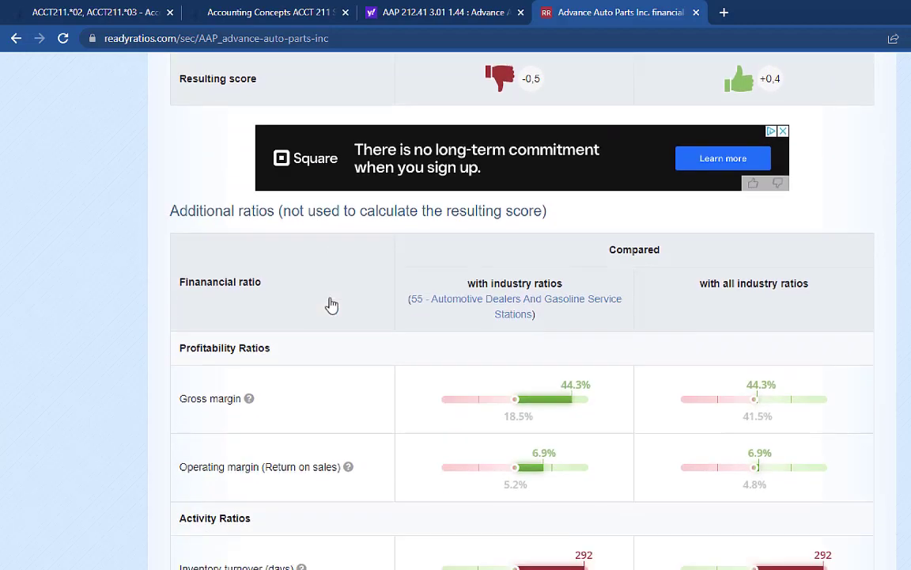
pyautogui.scroll(13, 332, 305)
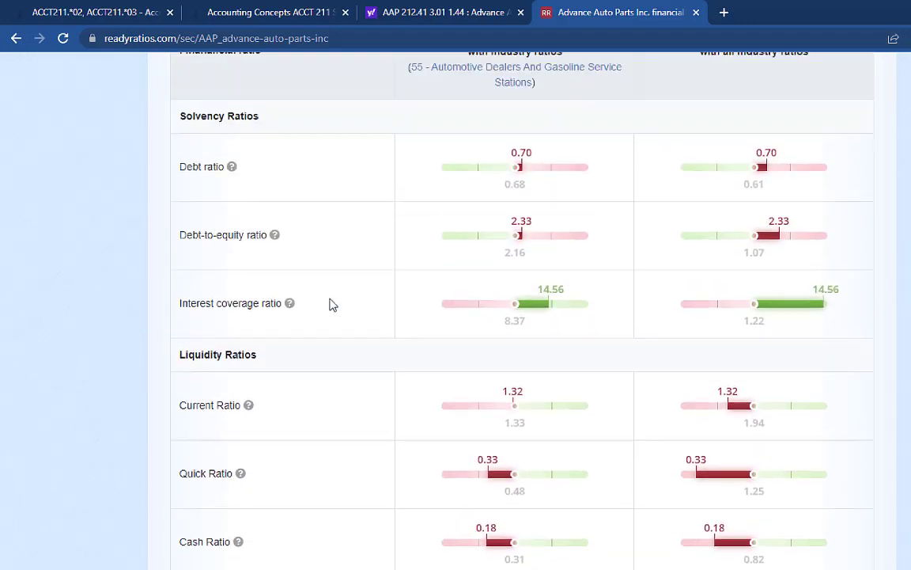
pyautogui.scroll(7, 332, 304)
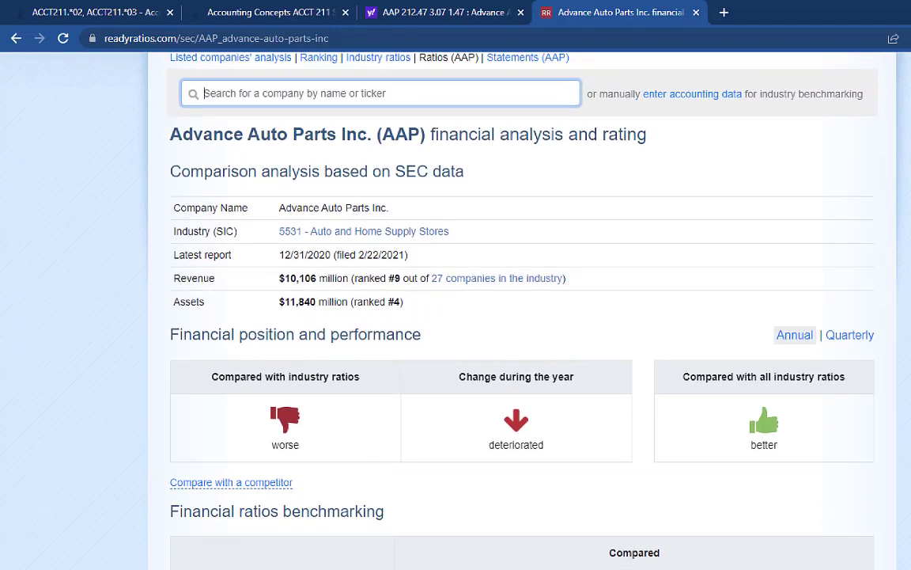
pyautogui.scroll(3, 331, 304)
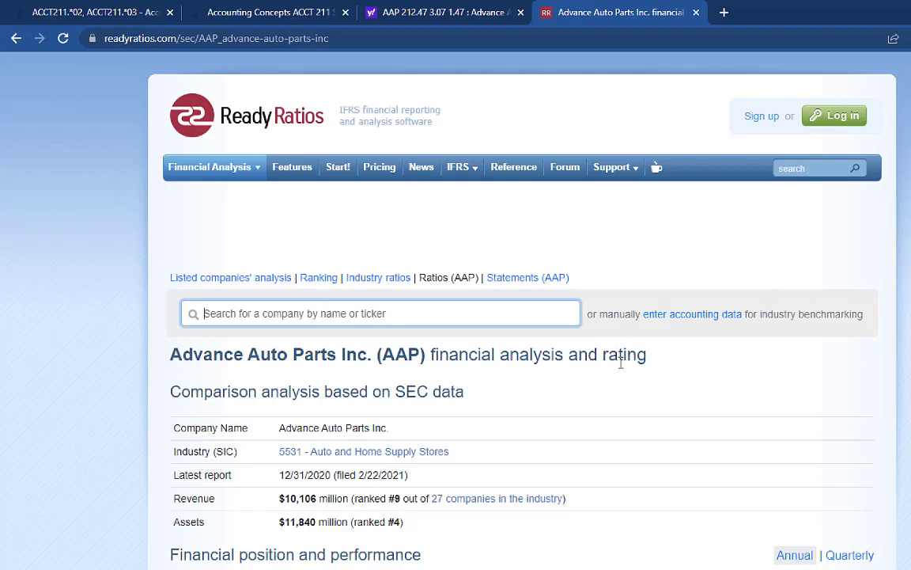
# Examine the company and industry median figures for gross margin and profit margin in the ratio tables.
pyautogui.scroll(-4, 621, 363)
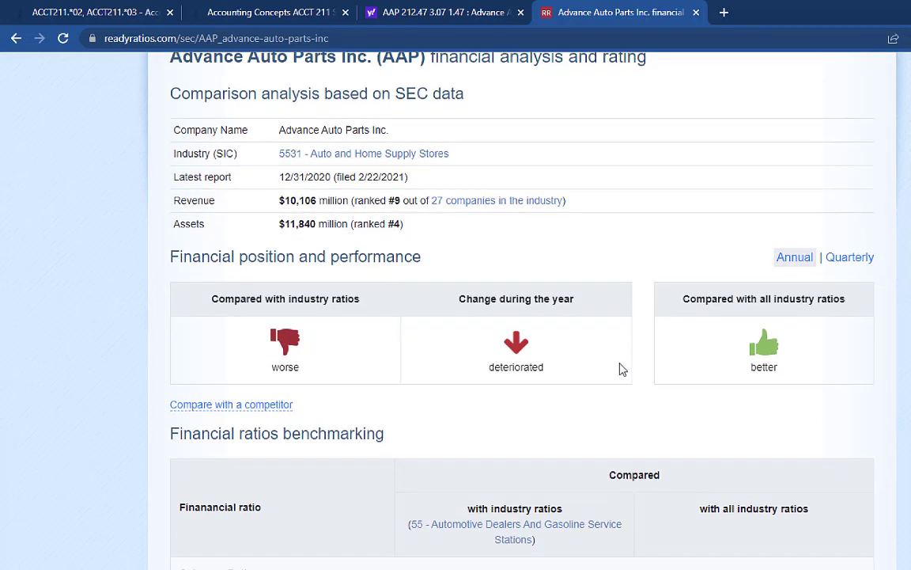
pyautogui.scroll(-3, 622, 369)
pyautogui.scroll(-5, 622, 368)
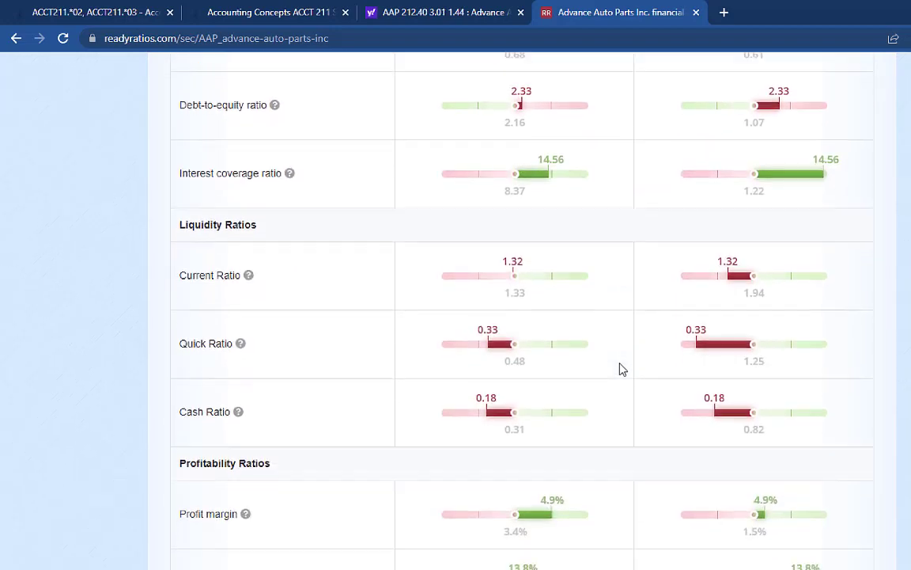
pyautogui.scroll(-5, 621, 369)
pyautogui.scroll(-5, 622, 369)
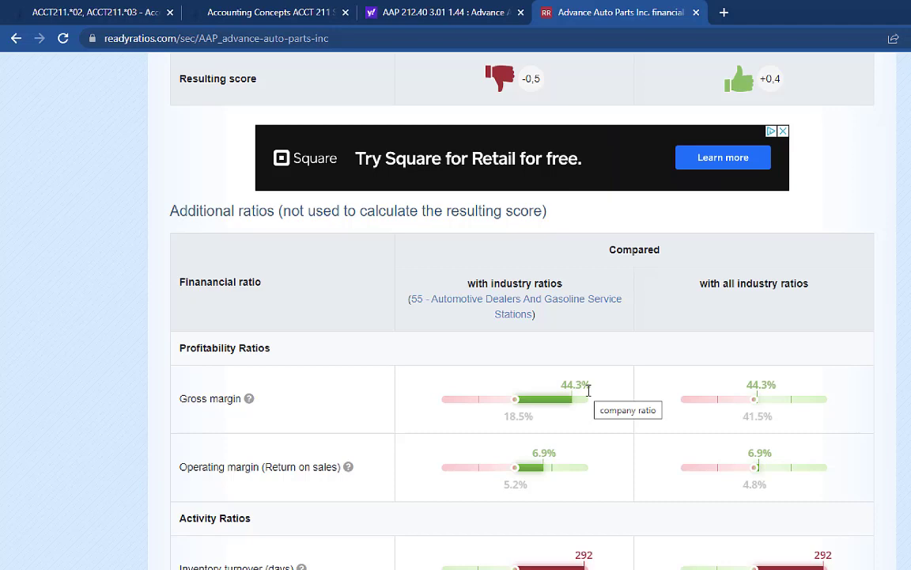
pyautogui.scroll(-5, 588, 392)
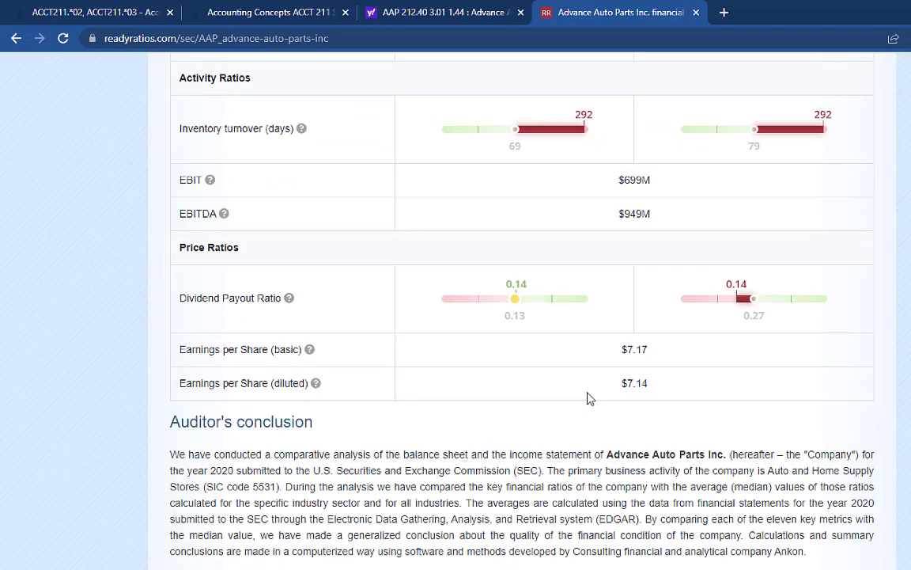
pyautogui.scroll(6, 589, 398)
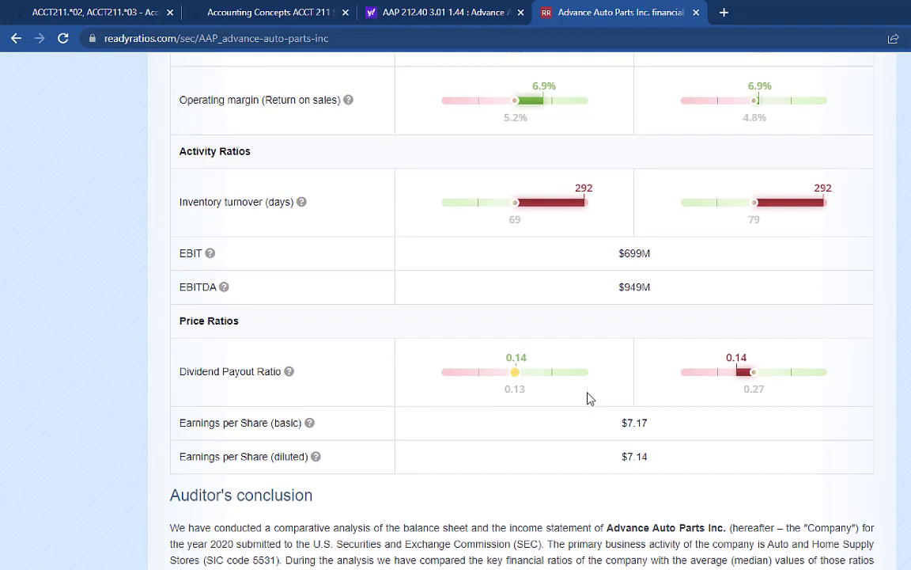
pyautogui.scroll(5, 589, 398)
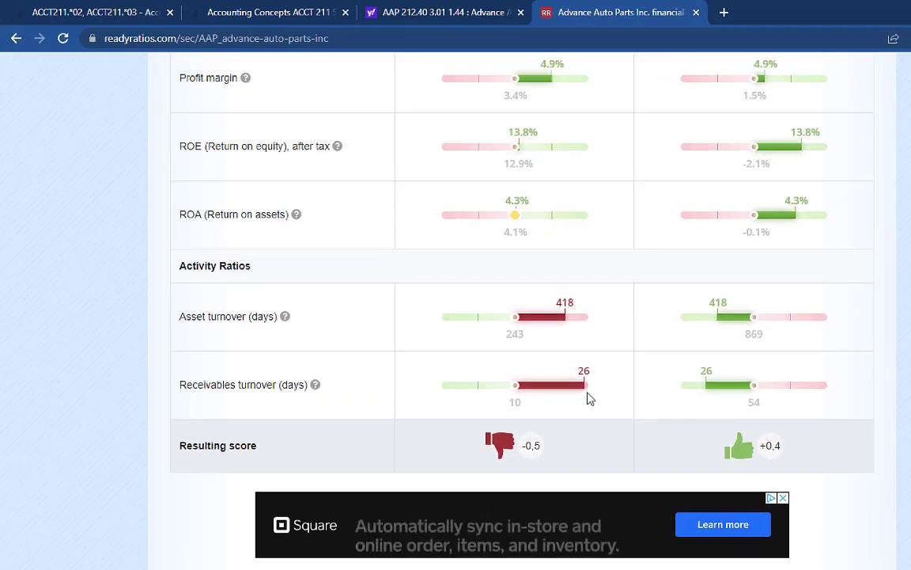
pyautogui.scroll(2, 588, 398)
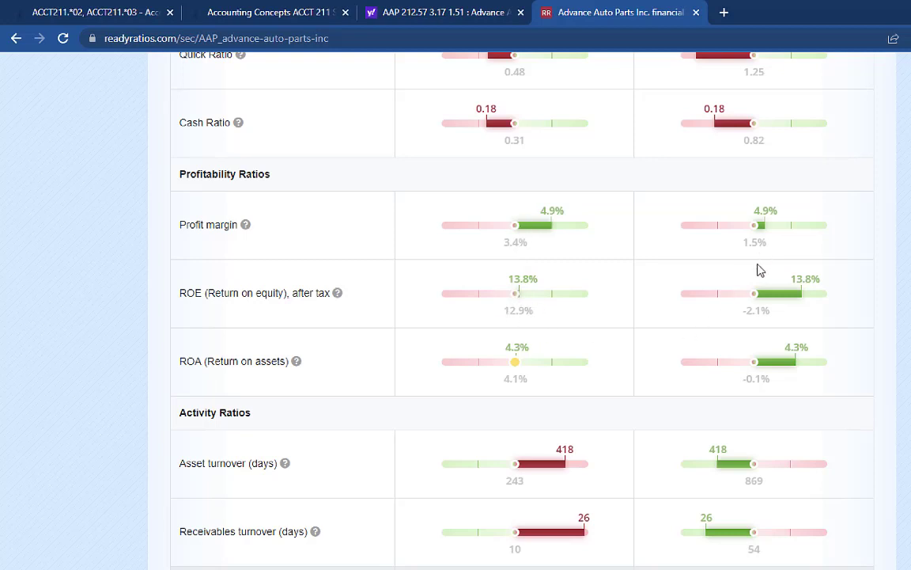
# Review the financial position summary and the benchmarking columns that compare with the company's industry and with all industries.
pyautogui.scroll(8, 783, 300)
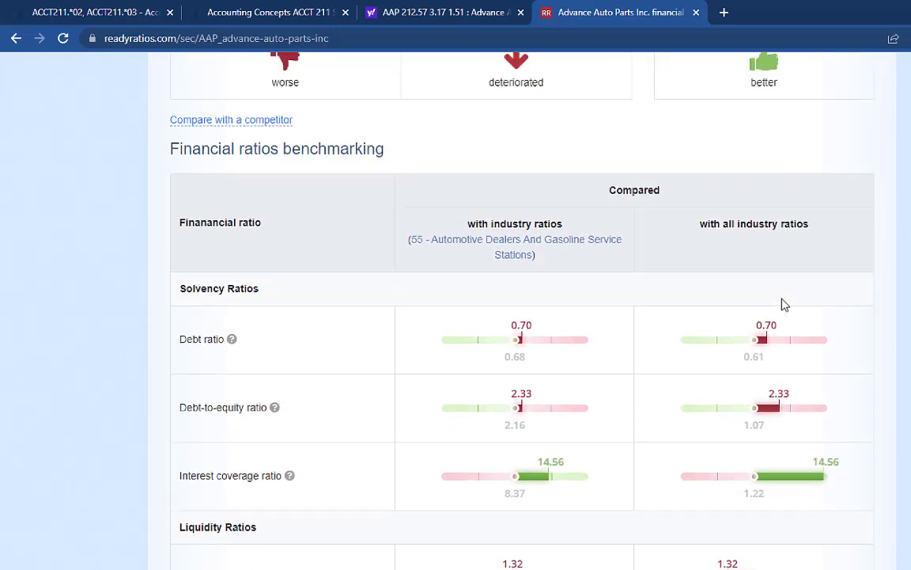
pyautogui.scroll(1, 783, 305)
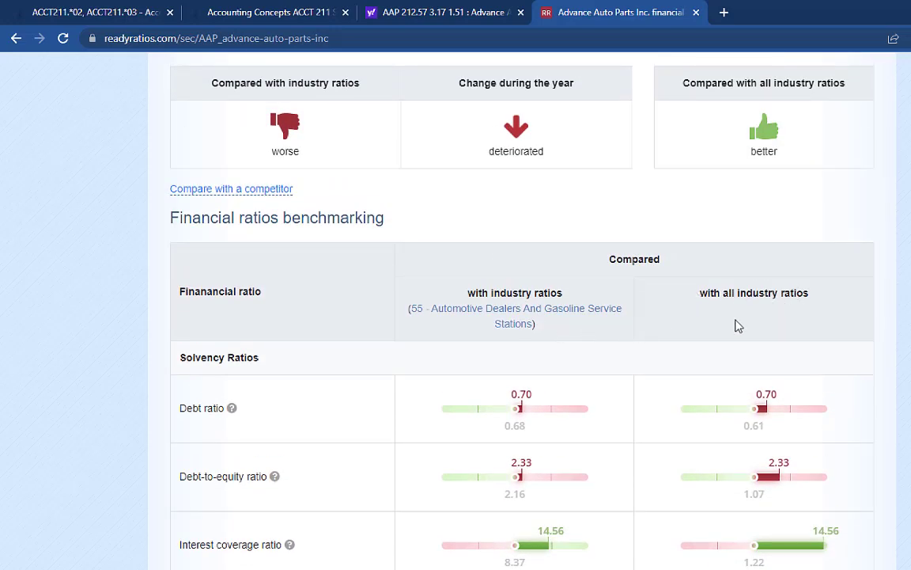
pyautogui.scroll(4, 736, 326)
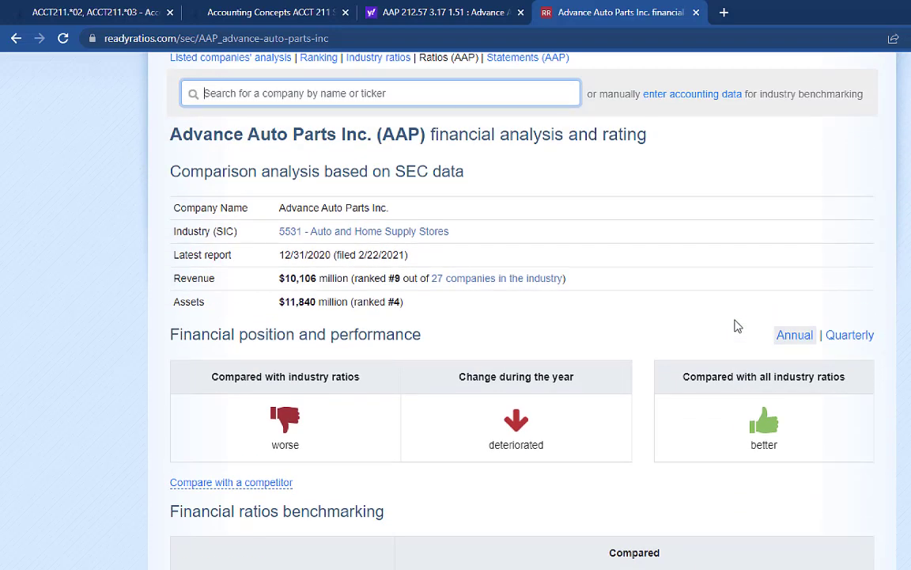
pyautogui.scroll(-4, 735, 326)
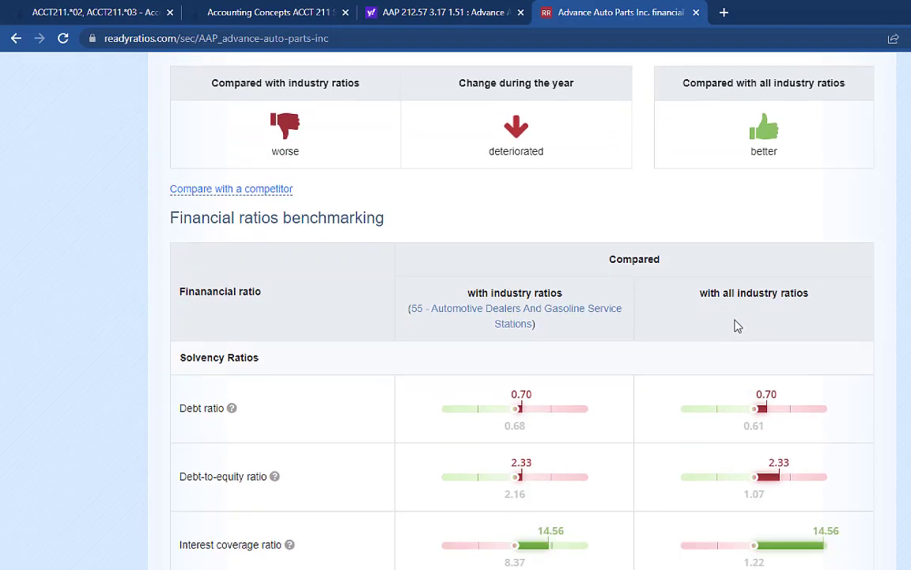
pyautogui.scroll(3, 736, 326)
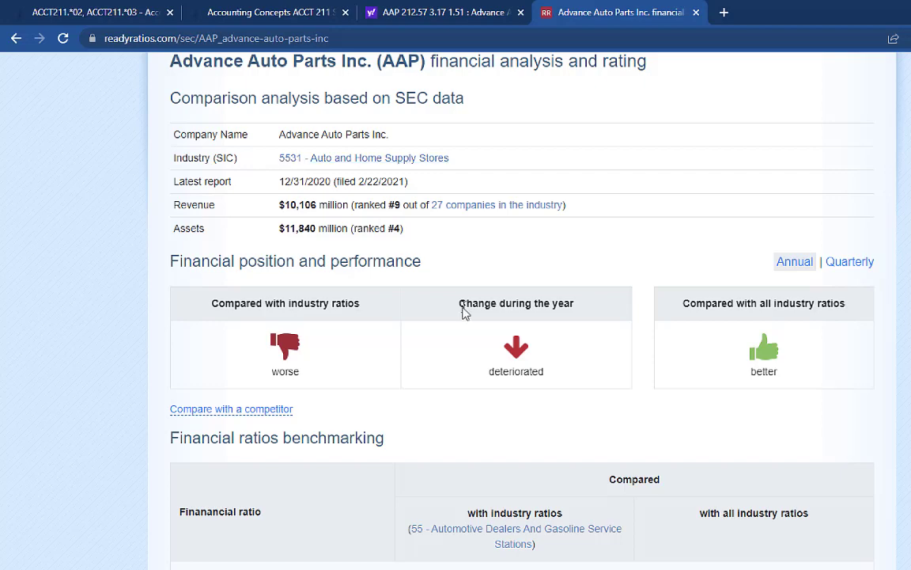
pyautogui.scroll(-5, 463, 315)
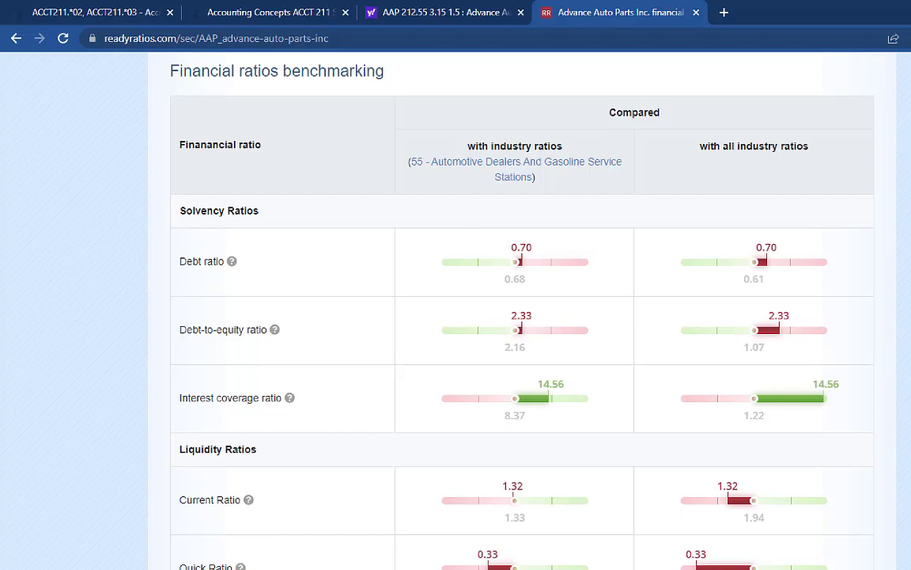
# Switch to the FASP workbook in Excel and enter the gross margin ratios: 18.5 for Industry in C24 and 44.3 for AAP in D24.
pyautogui.hotkey('alt', 'Tab')
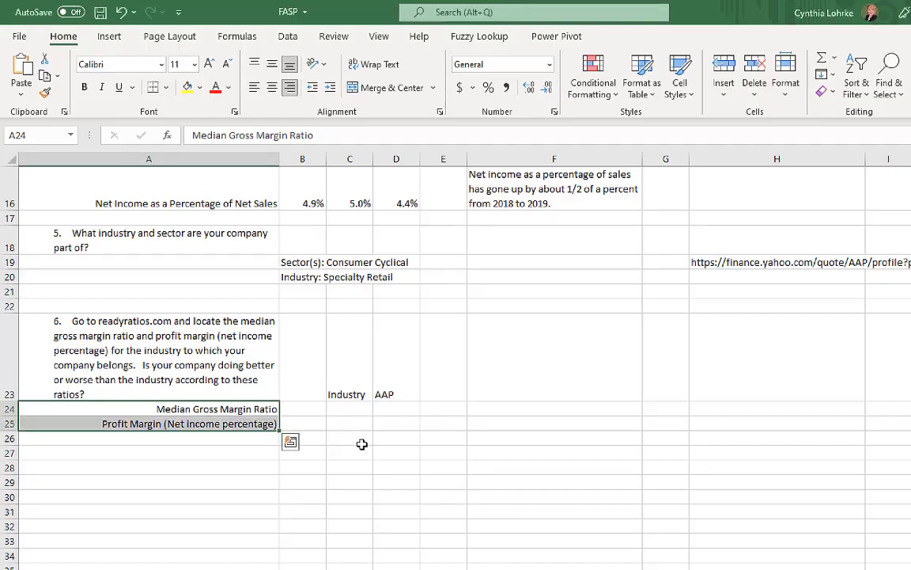
pyautogui.click(354, 409)
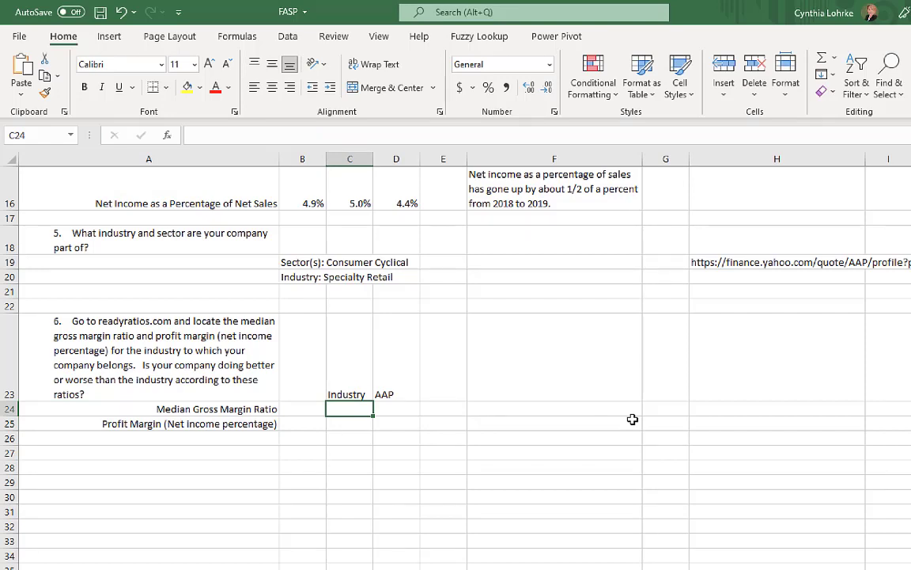
pyautogui.write('18.5')
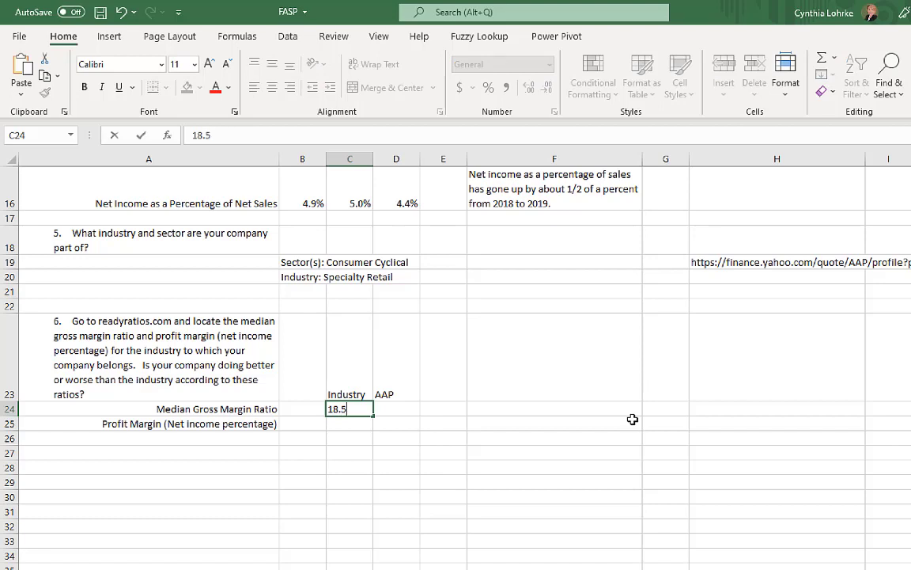
pyautogui.press('Tab')
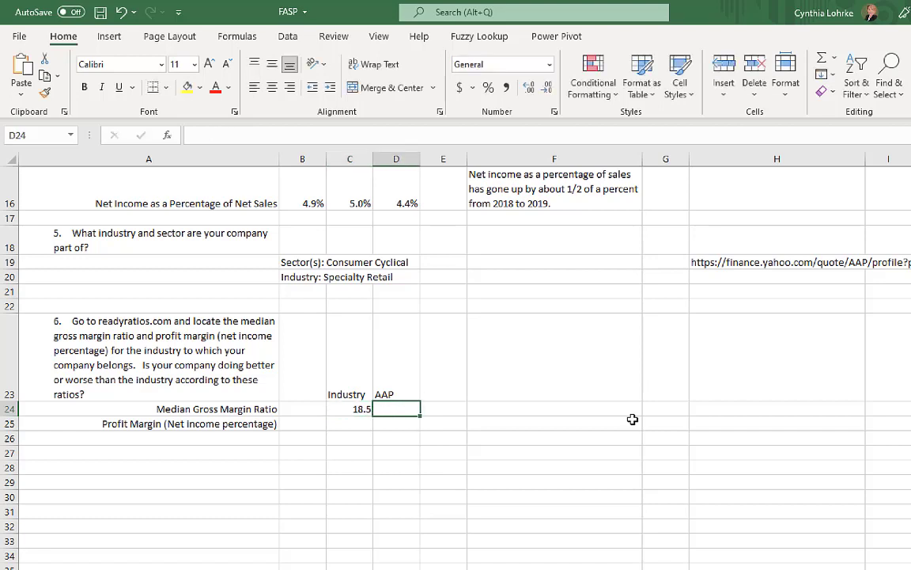
pyautogui.write('44.3')
pyautogui.press('Return')
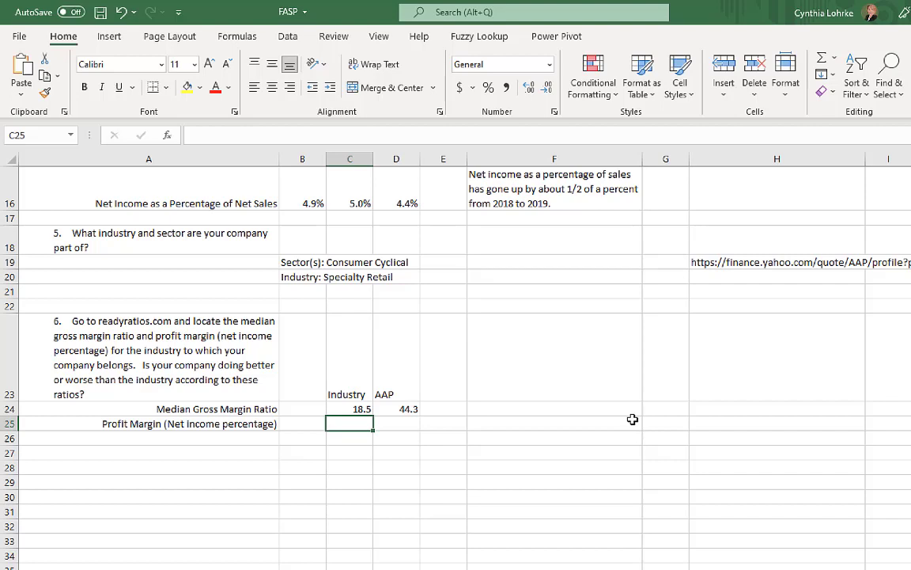
# Enter the profit margin figures in row 25: 3.4 for Industry in C25 and 4.9 for AAP in D25.
pyautogui.write('3.4')
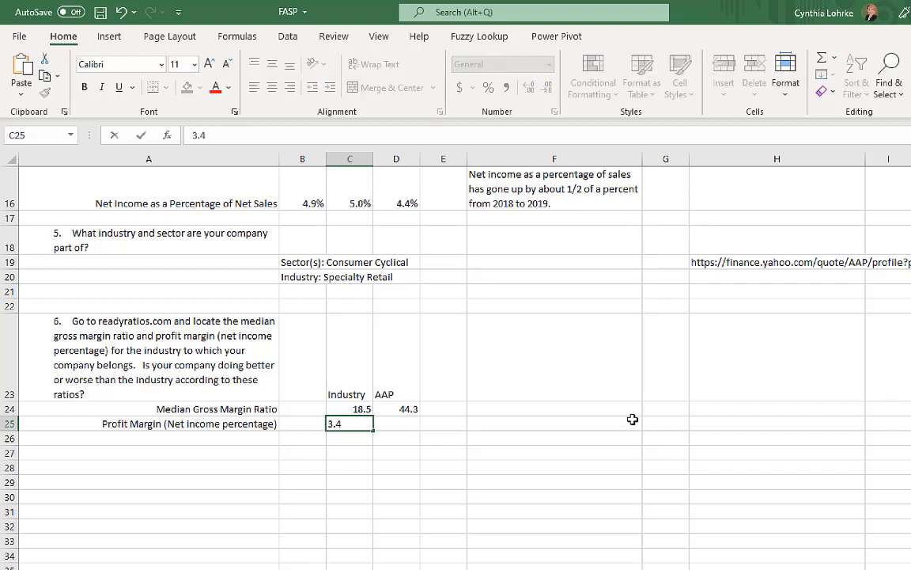
pyautogui.press('Tab')
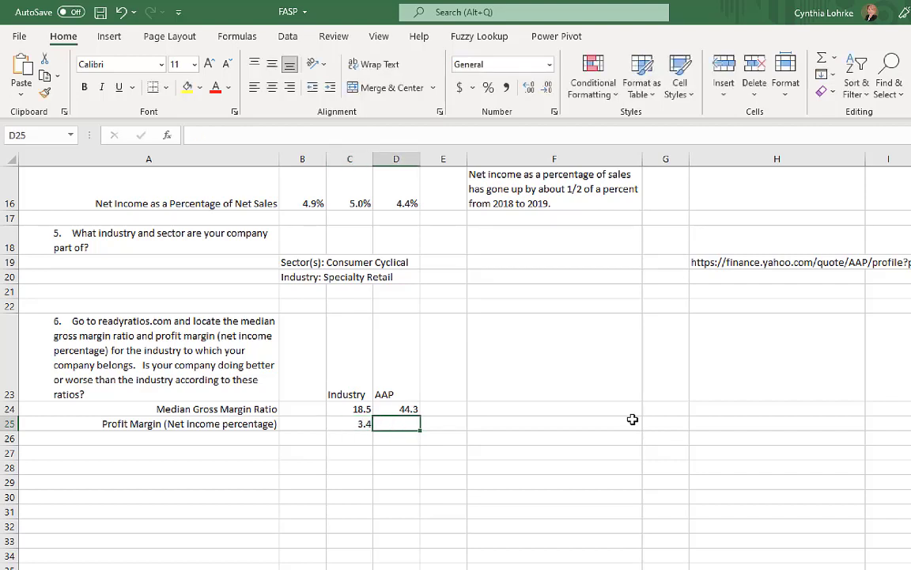
pyautogui.write('4.9')
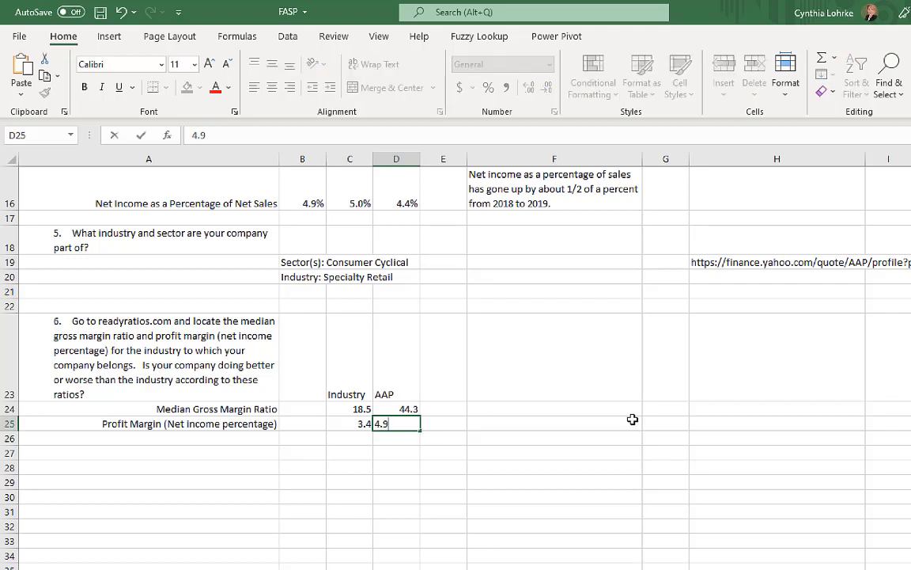
pyautogui.press('Return')
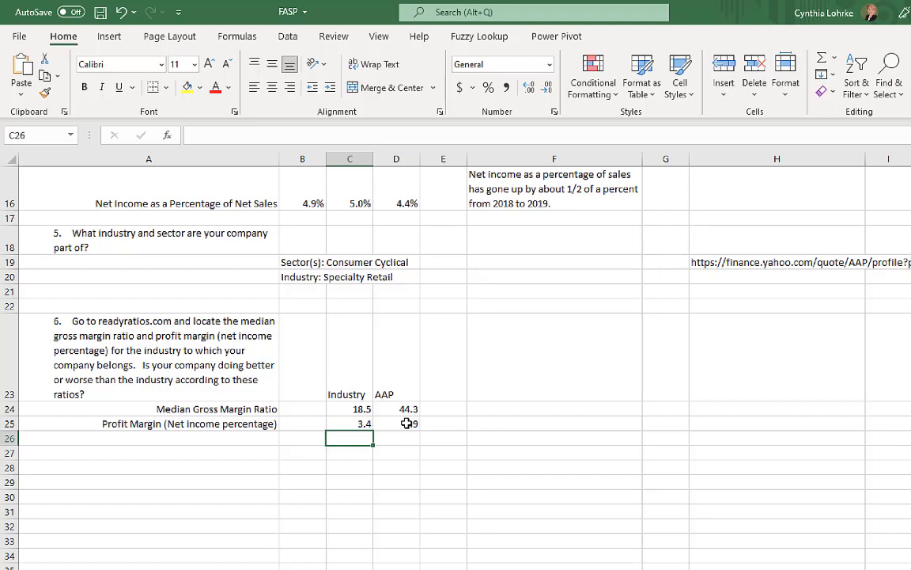
# Check the entered AAP ratios against the gross margin and net income percentages in questions 2 and 4.
pyautogui.scroll(5, 407, 424)
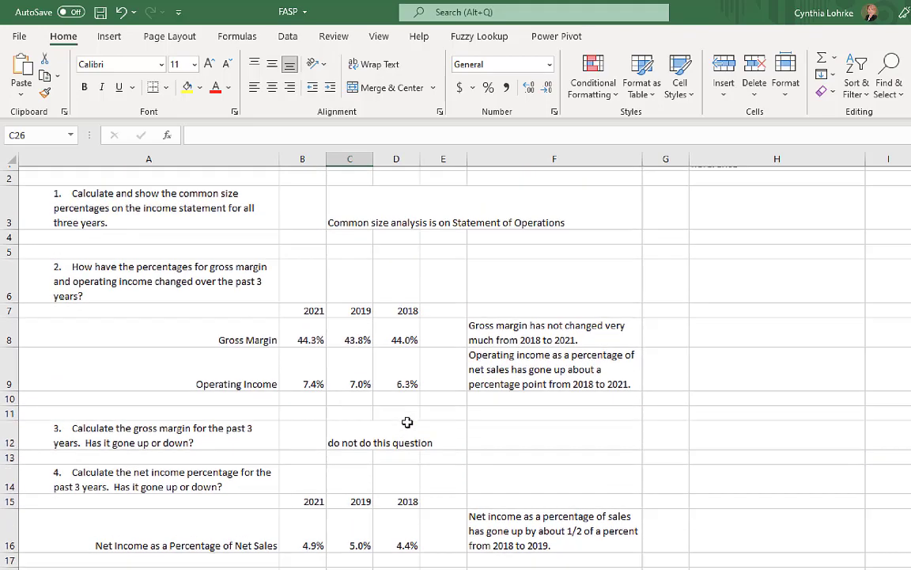
pyautogui.scroll(-2, 417, 386)
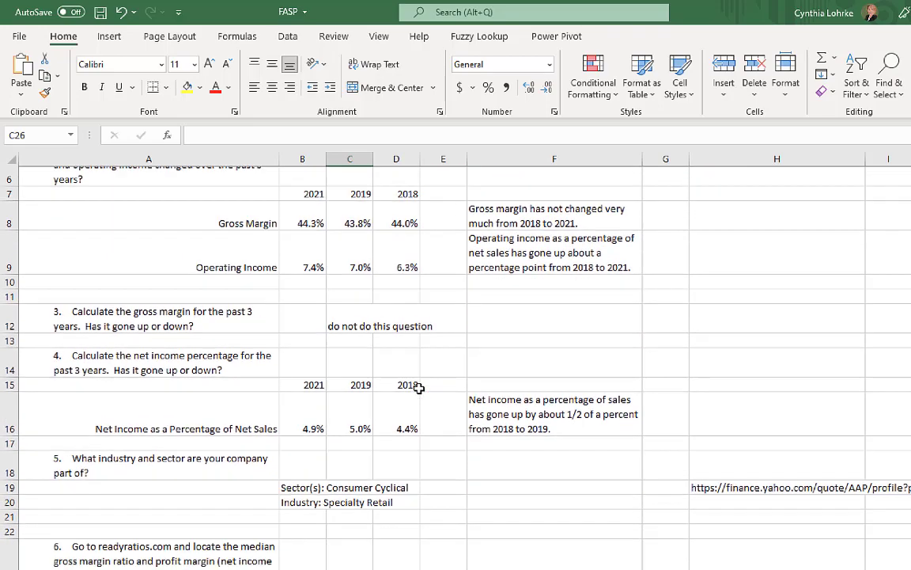
pyautogui.scroll(-3, 419, 388)
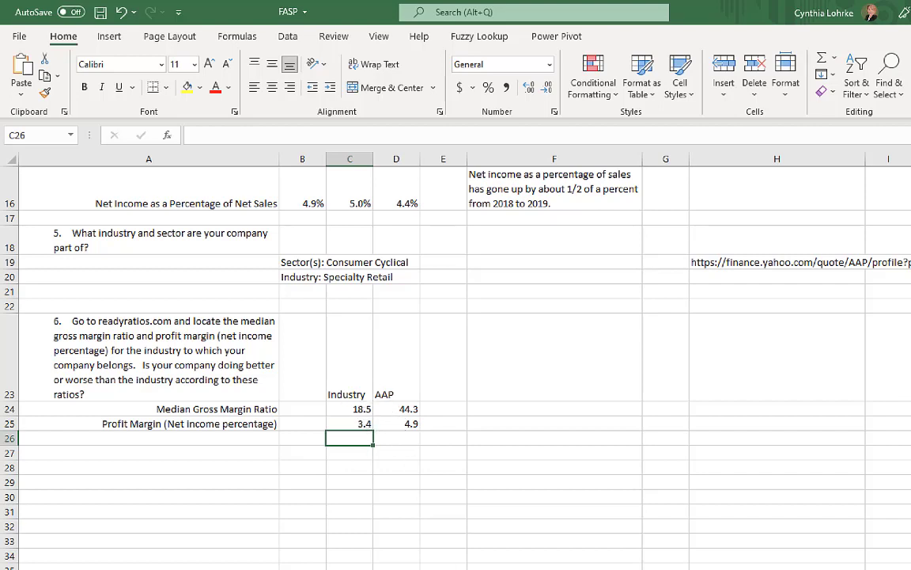
# Copy the ReadyRatios page address for Advance Auto Parts and paste it into H24 of the FASP workbook as the source.
pyautogui.hotkey('alt', 'Tab')
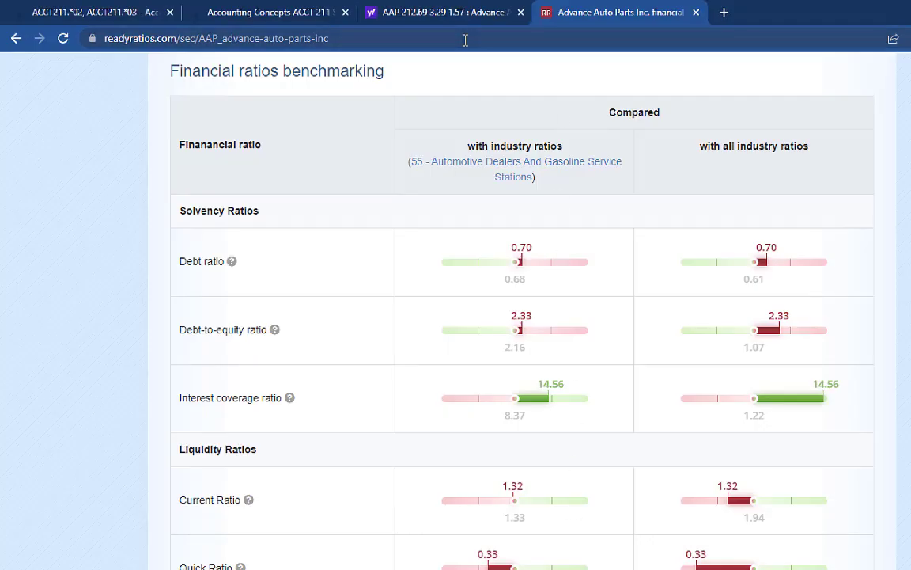
pyautogui.click(465, 39)
pyautogui.hotkey('ctrl', 'c')
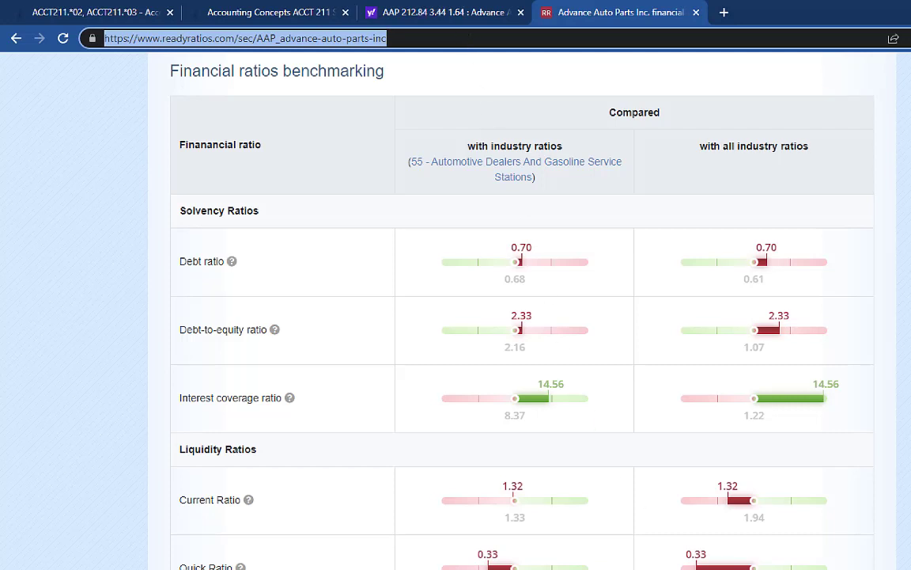
pyautogui.hotkey('alt', 'Tab')
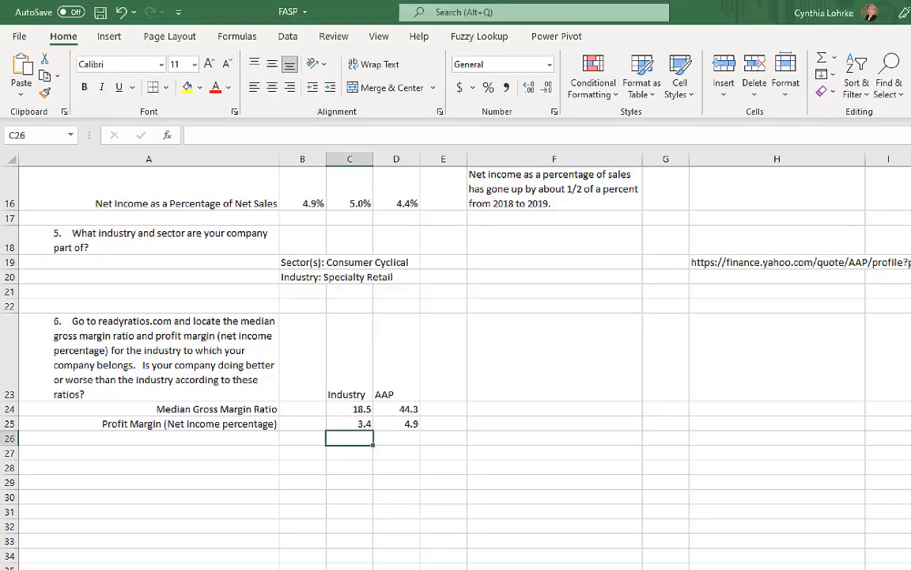
pyautogui.click(744, 412)
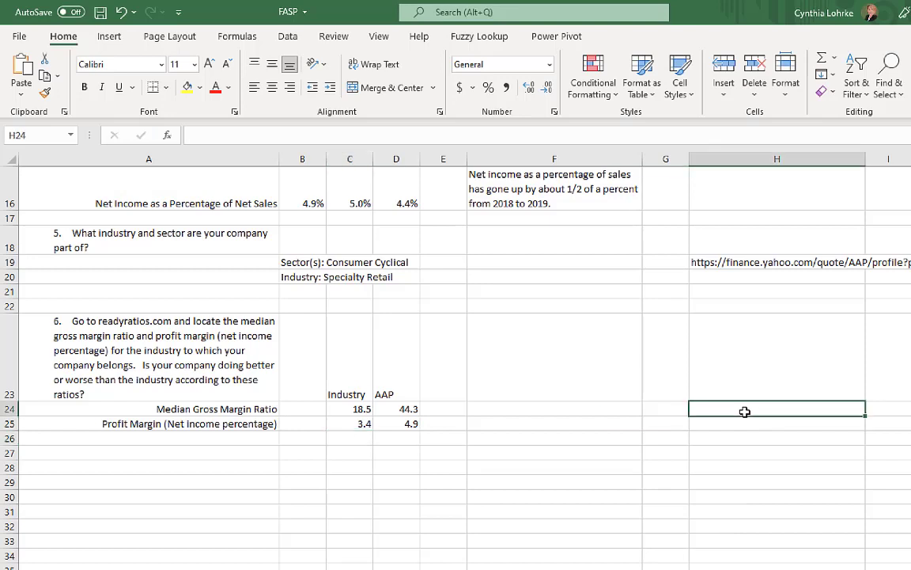
pyautogui.hotkey('ctrl', 'v')
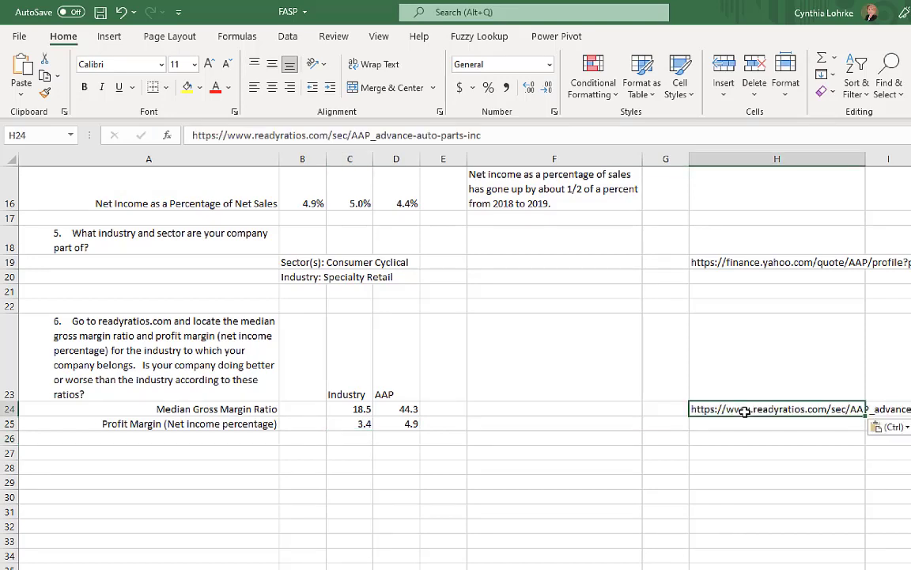
pyautogui.click(744, 477)
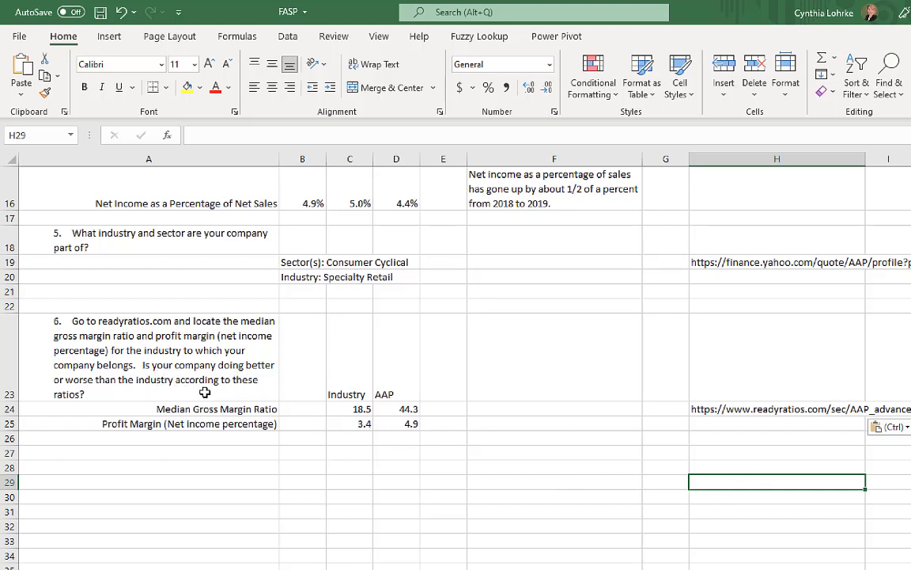
# Add the heading "Difference" in E23 and fit column E to its width.
pyautogui.click(496, 409)
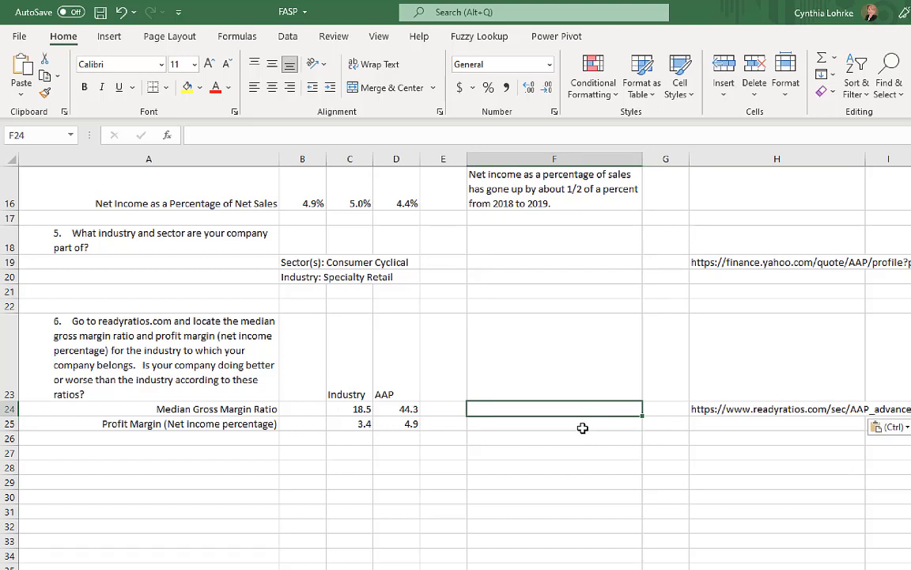
pyautogui.click(584, 428)
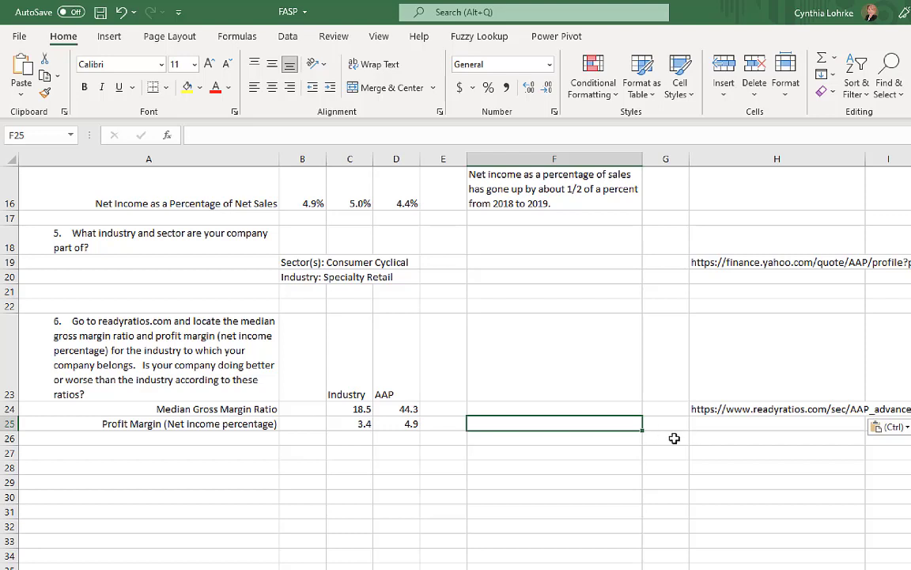
pyautogui.click(444, 400)
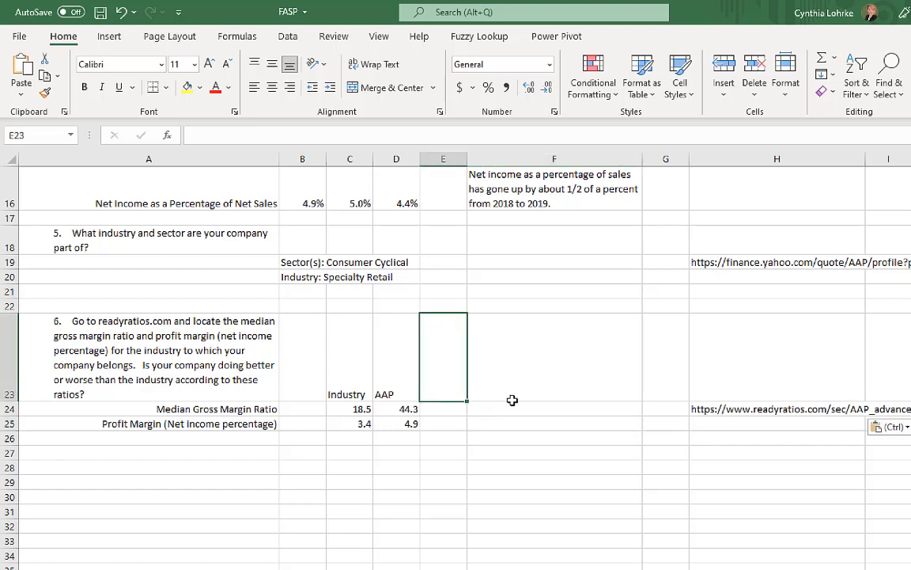
pyautogui.write('Difference')
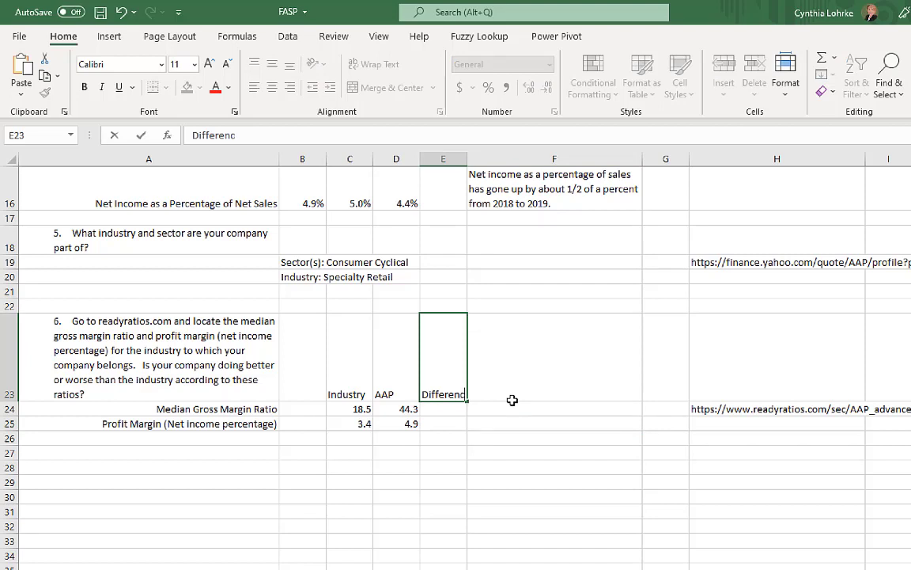
pyautogui.press('Return')
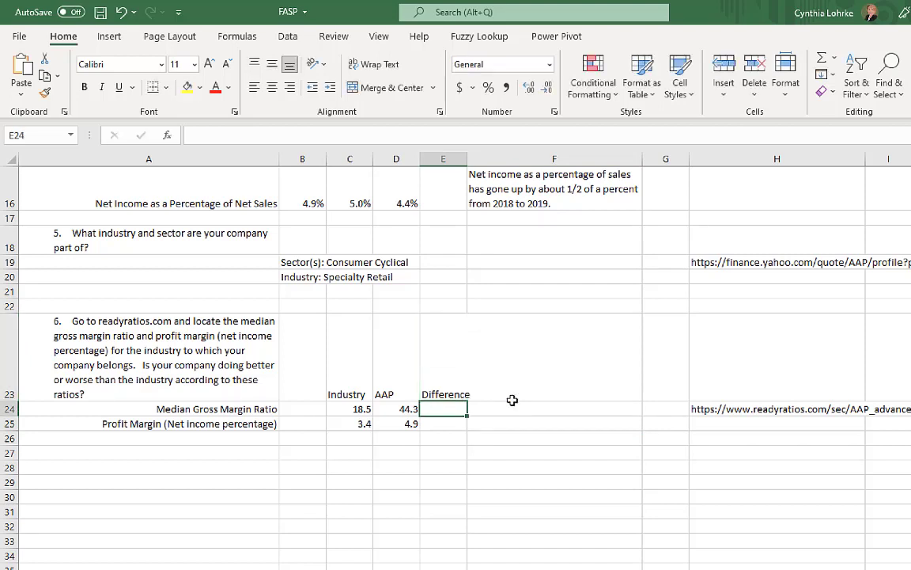
pyautogui.doubleClick(469, 159)
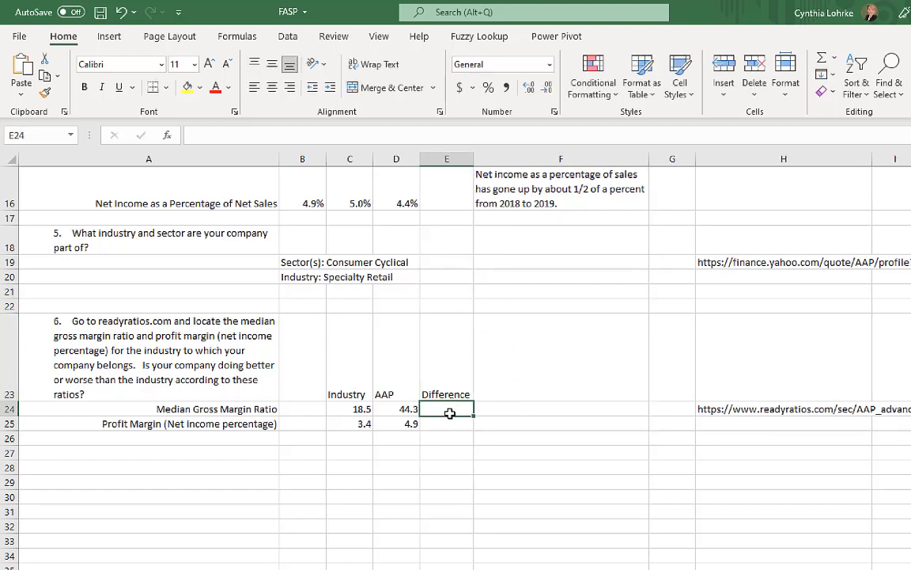
# Calculate AAP minus Industry in E24 with =D24-C24 and fill the formula down to E25.
pyautogui.write('=')
pyautogui.press('Left')
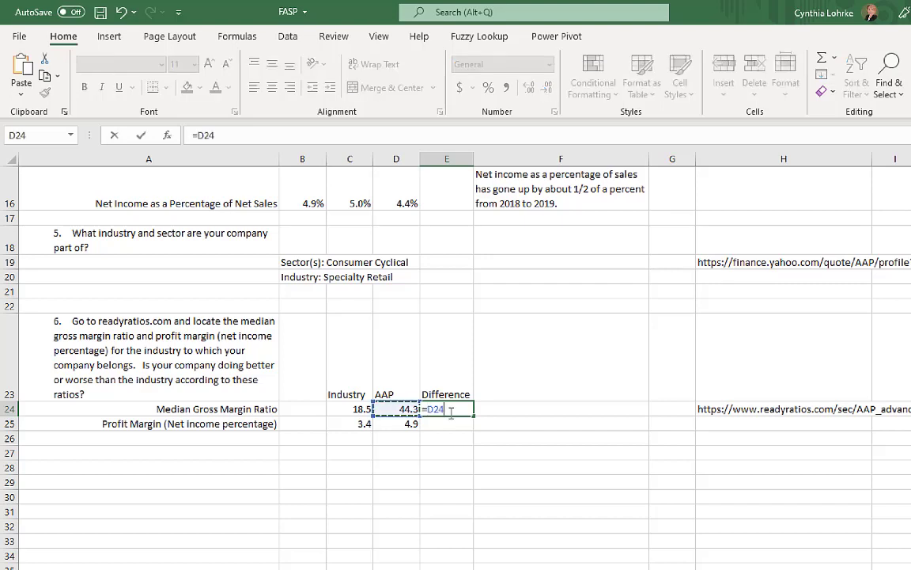
pyautogui.write('-')
pyautogui.press('Left')
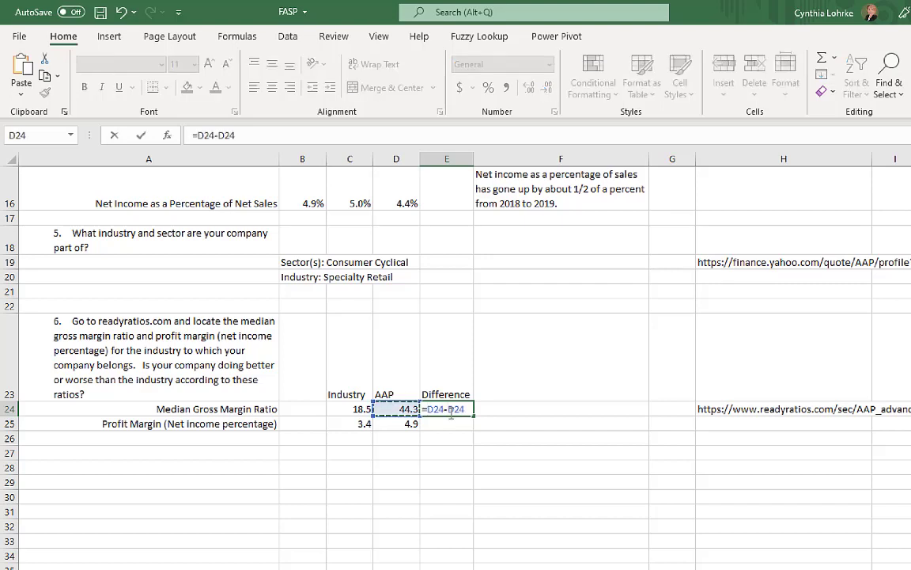
pyautogui.press('Left')
pyautogui.press('Return')
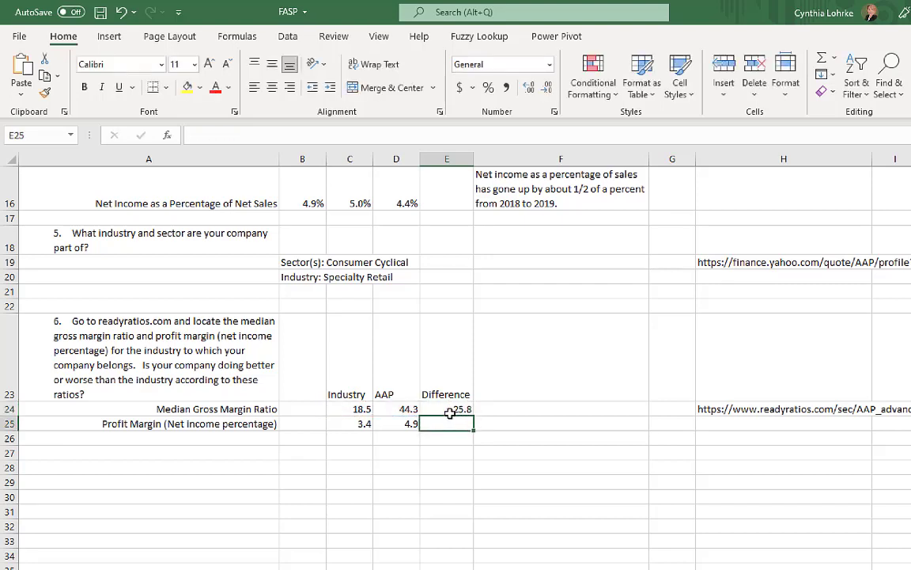
pyautogui.click(452, 409)
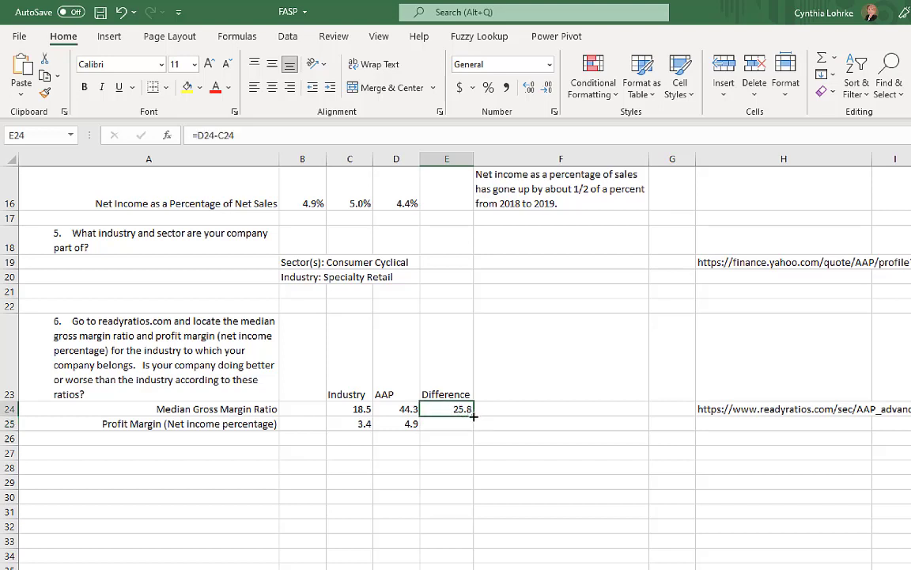
pyautogui.moveTo(473, 427); pyautogui.dragTo(474, 428)
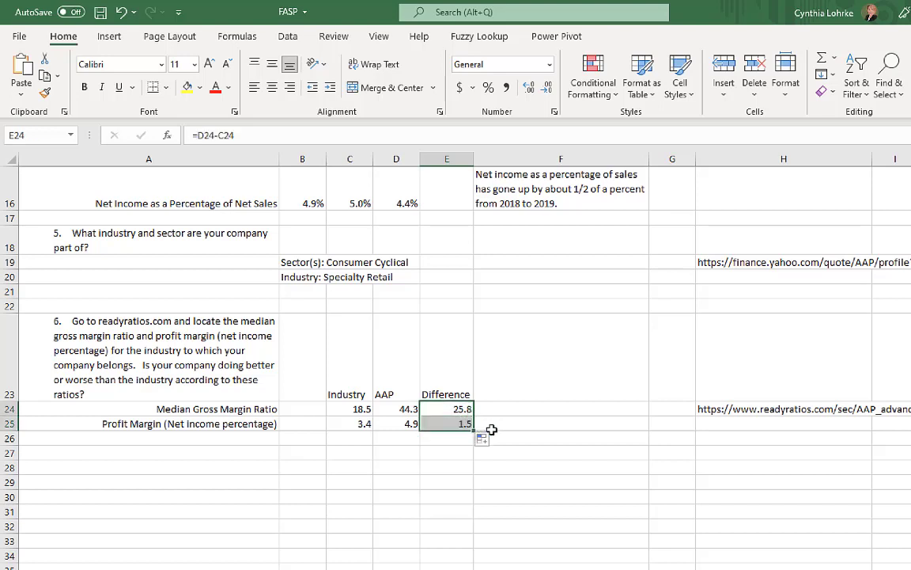
# Begin the question 6 answer in F25 with "According to the industry ratios on Readyratios.com, AAP is doing much better than the industry with the gross margin".
pyautogui.click(492, 430)
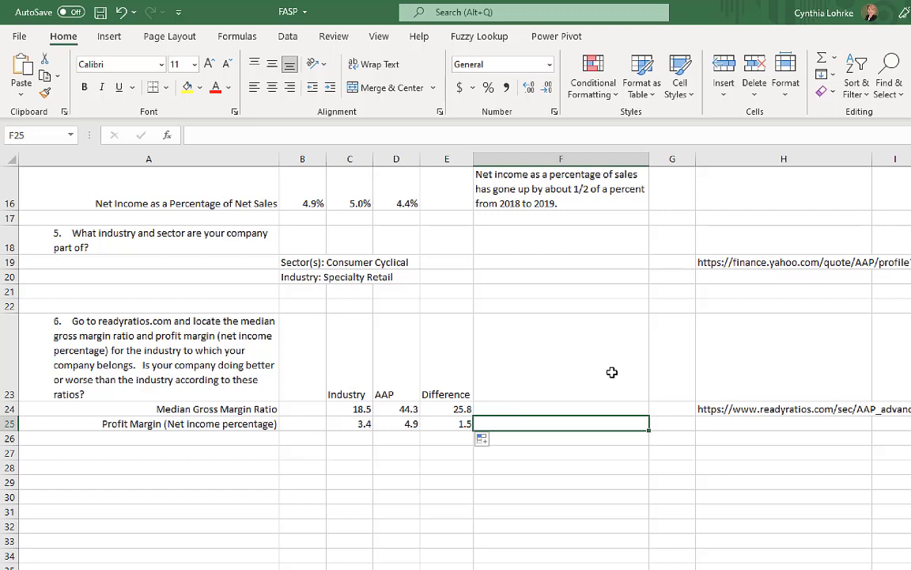
pyautogui.write('Acco')
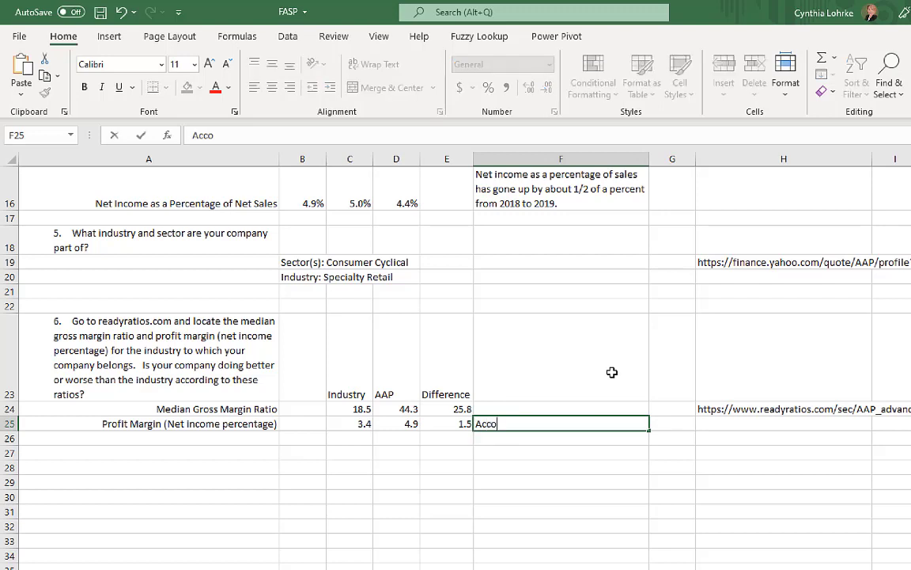
pyautogui.write('rding to the')
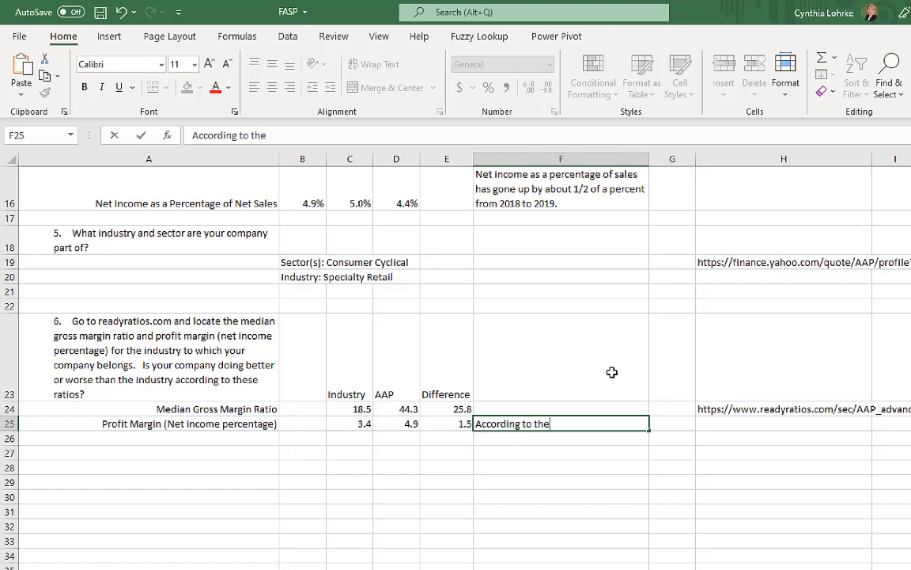
pyautogui.write(' industry ra')
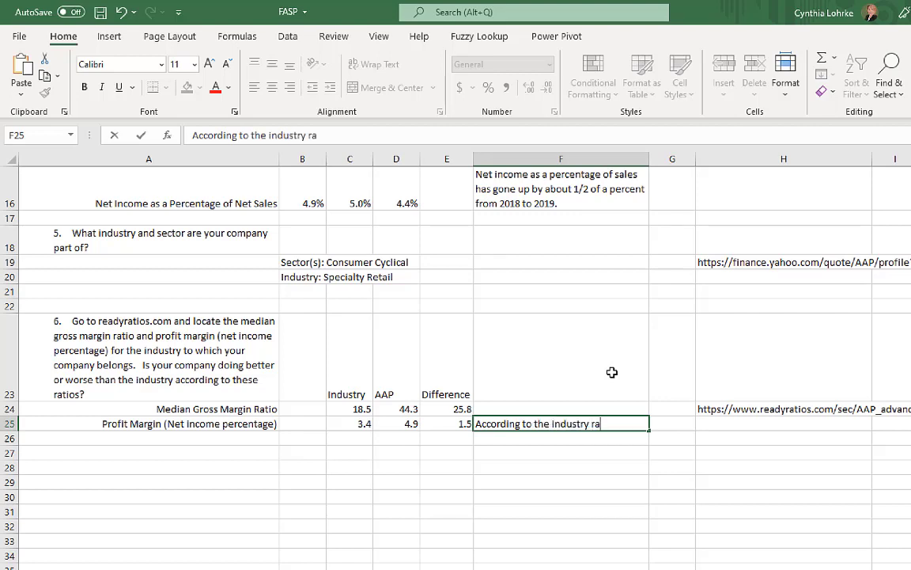
pyautogui.write('tios on')
pyautogui.write('Read')
pyautogui.write('yrat')
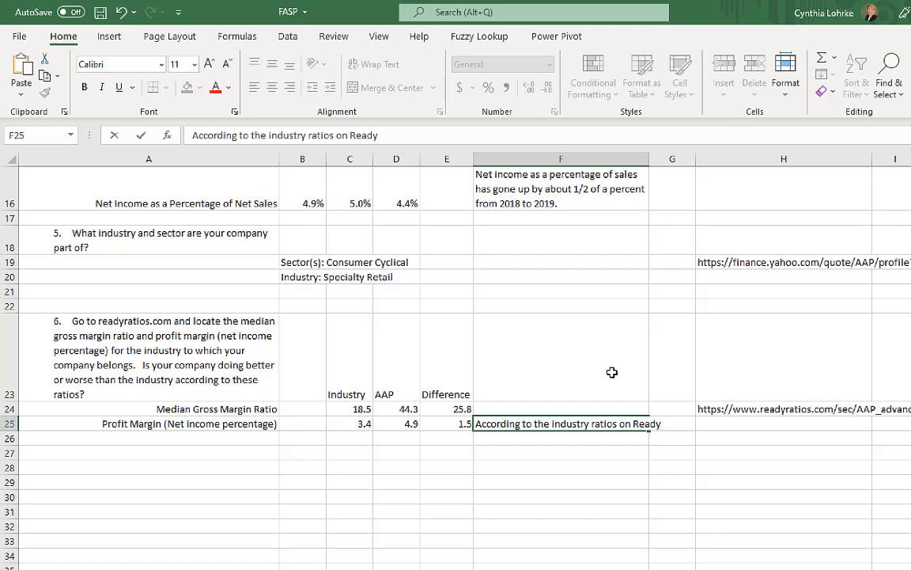
pyautogui.write('ios.com, ')
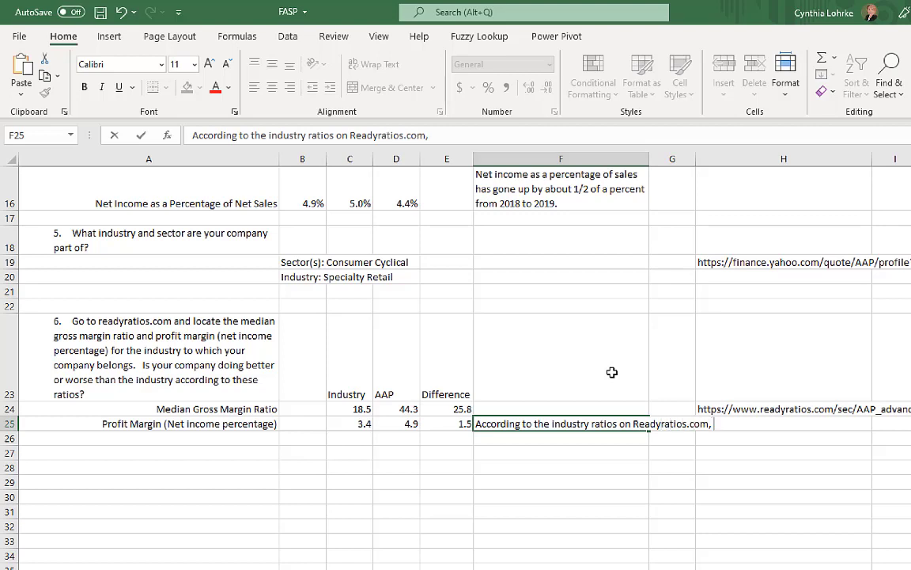
pyautogui.write('AAP is doing m')
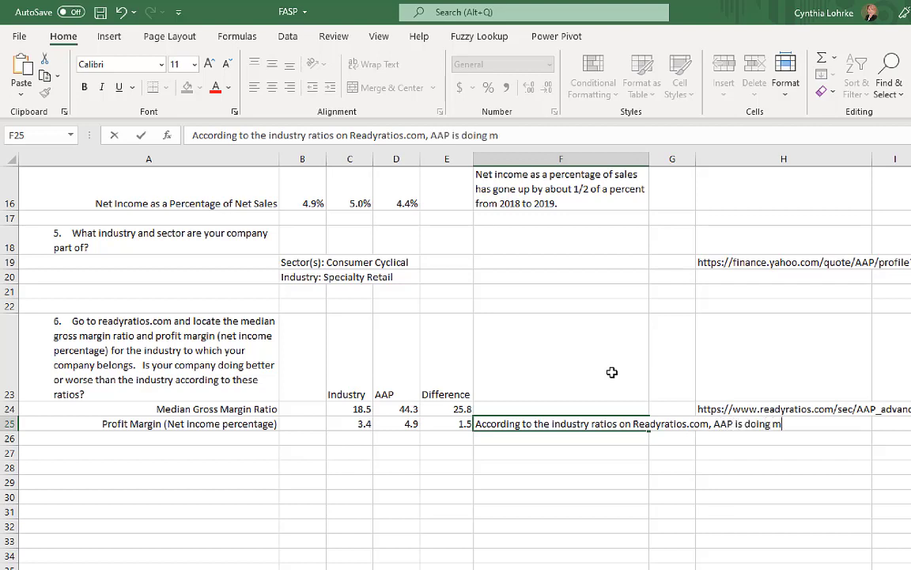
pyautogui.write('uch better than t')
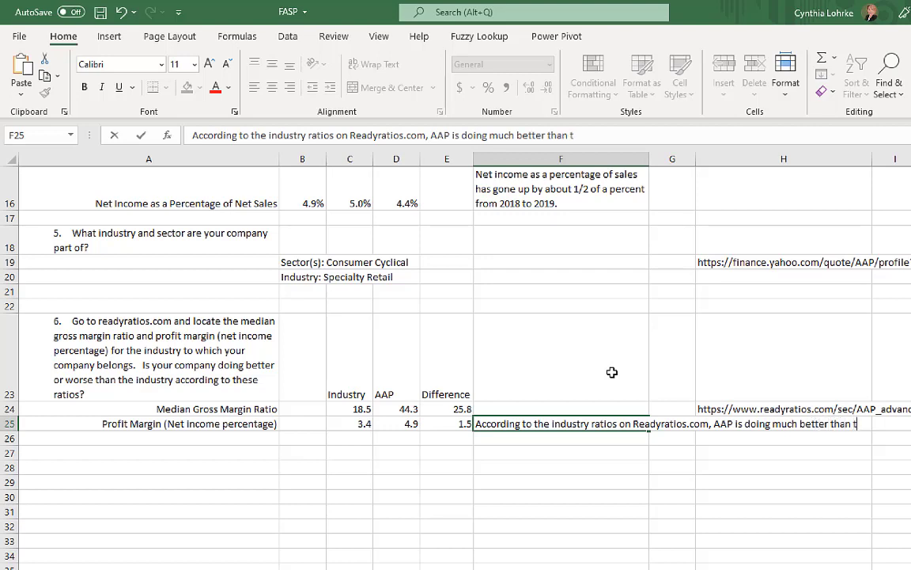
pyautogui.write('he indust')
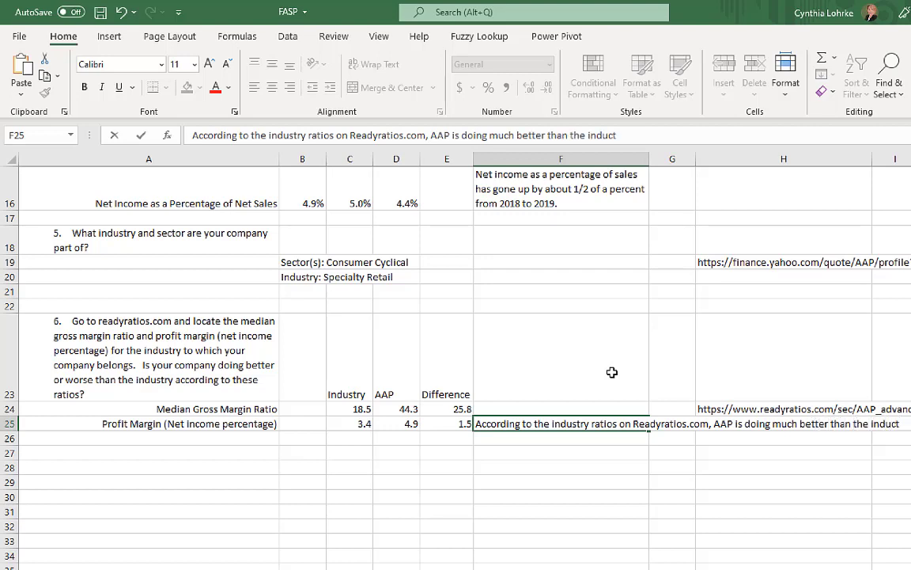
pyautogui.write('ry with the gross')
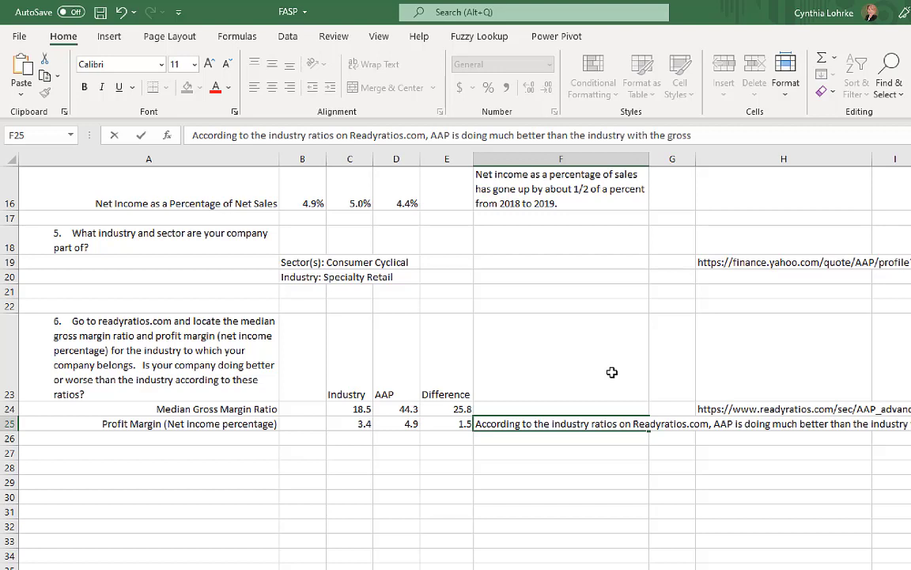
pyautogui.write(' margin')
# Complete the answer in F25 with "and slightly better than the industry when comparing profit margin.".
pyautogui.write(' and slig')
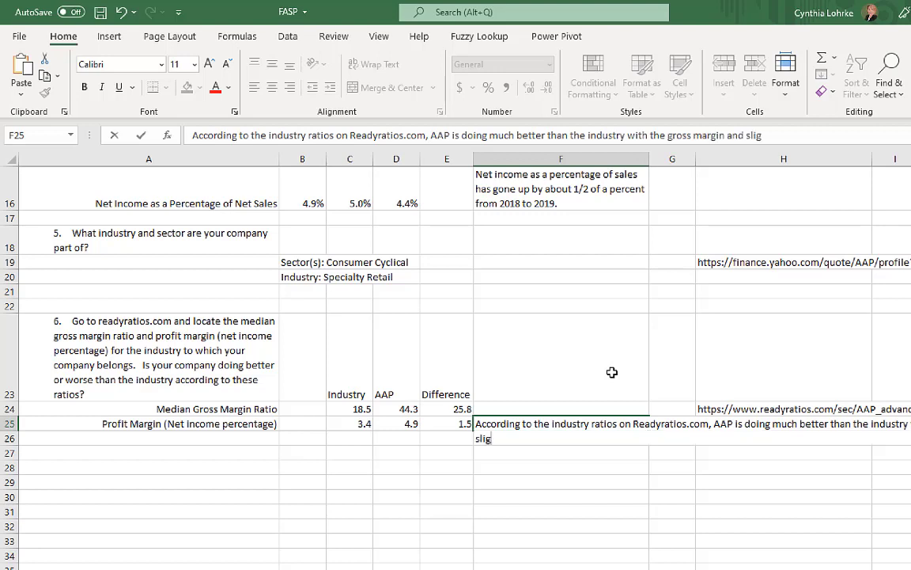
pyautogui.write('htly better ')
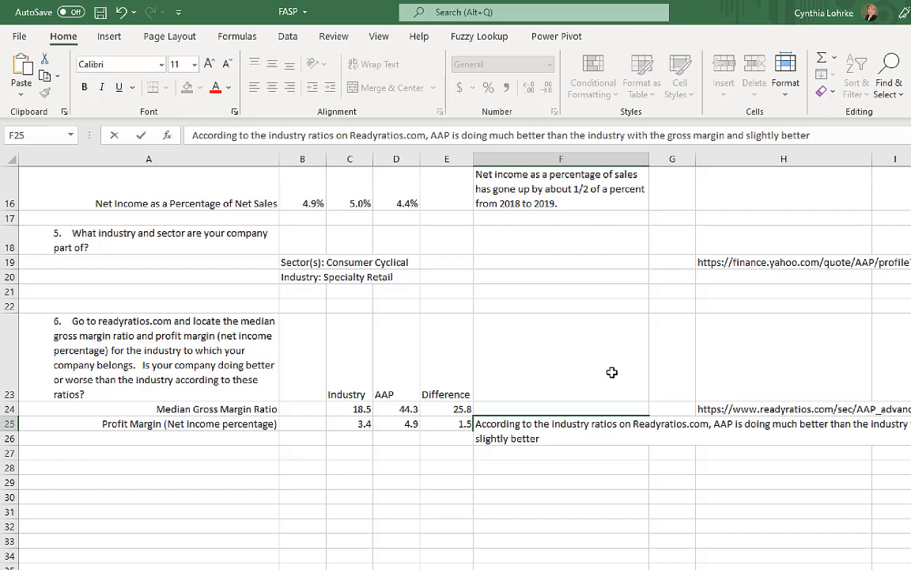
pyautogui.write('than the indu')
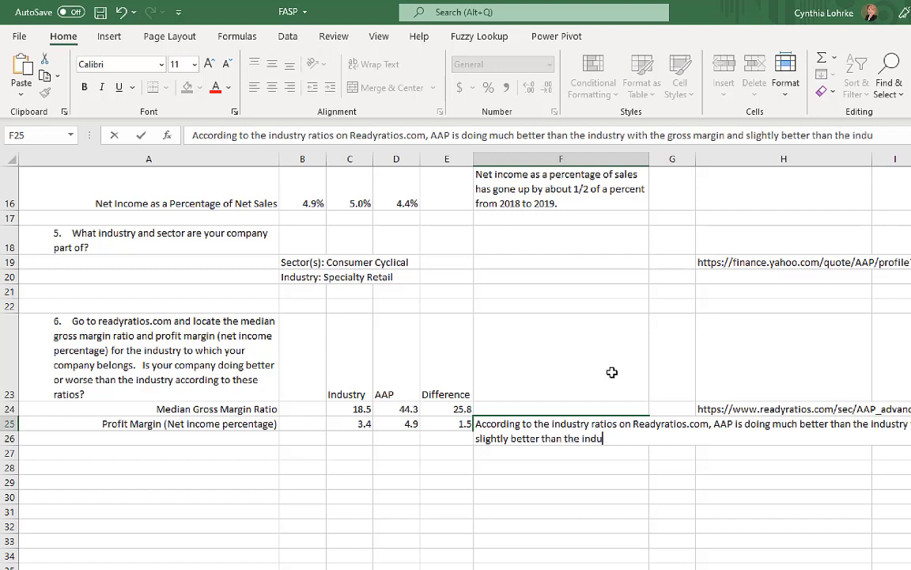
pyautogui.write('stry when com')
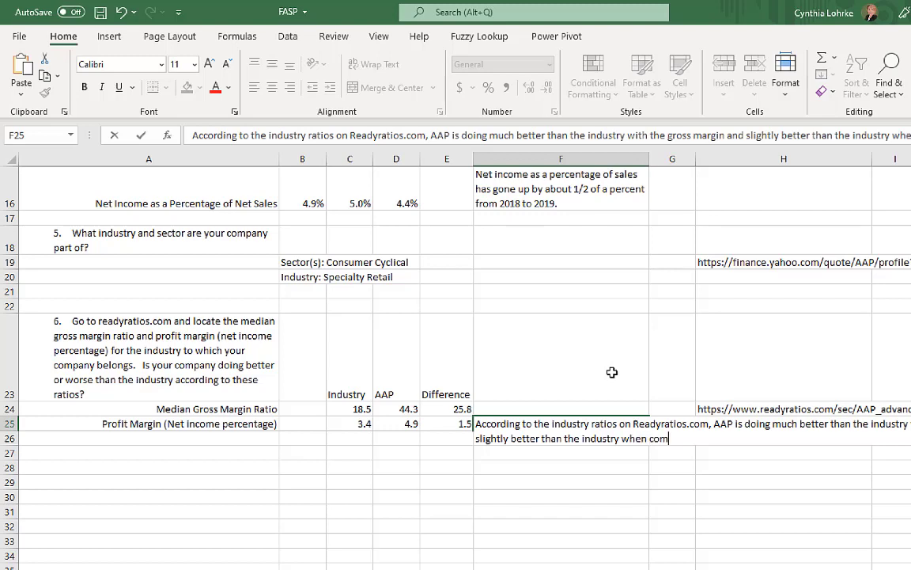
pyautogui.write('paring')
pyautogui.write(' profit mark')
pyautogui.write('in.')
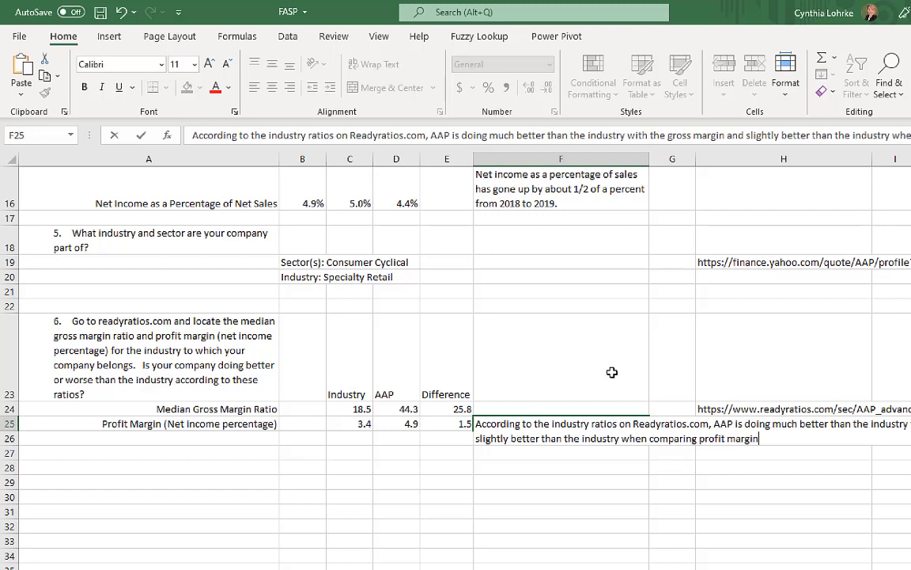
pyautogui.press('Return')
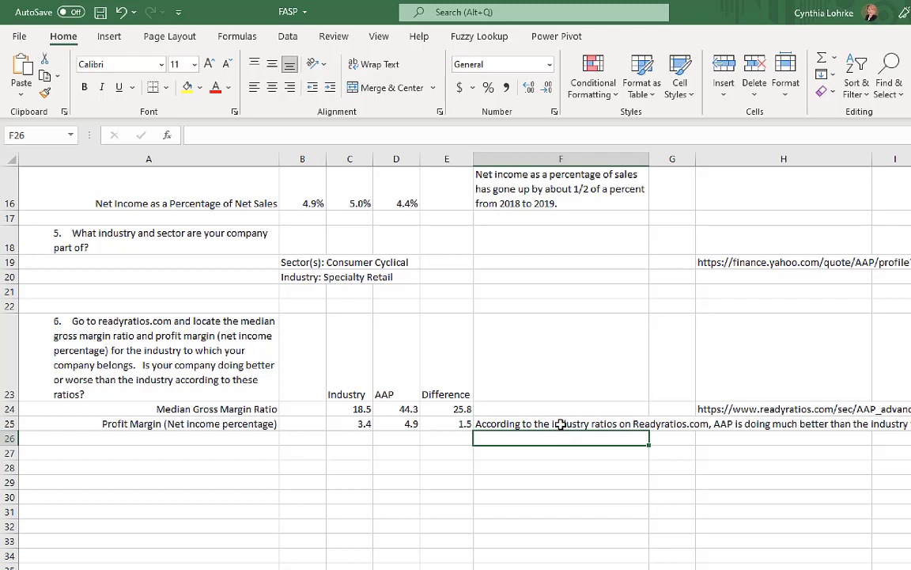
# Try wrapping the industry comparison answer within cell F25.
pyautogui.click(505, 423)
pyautogui.click(374, 64)
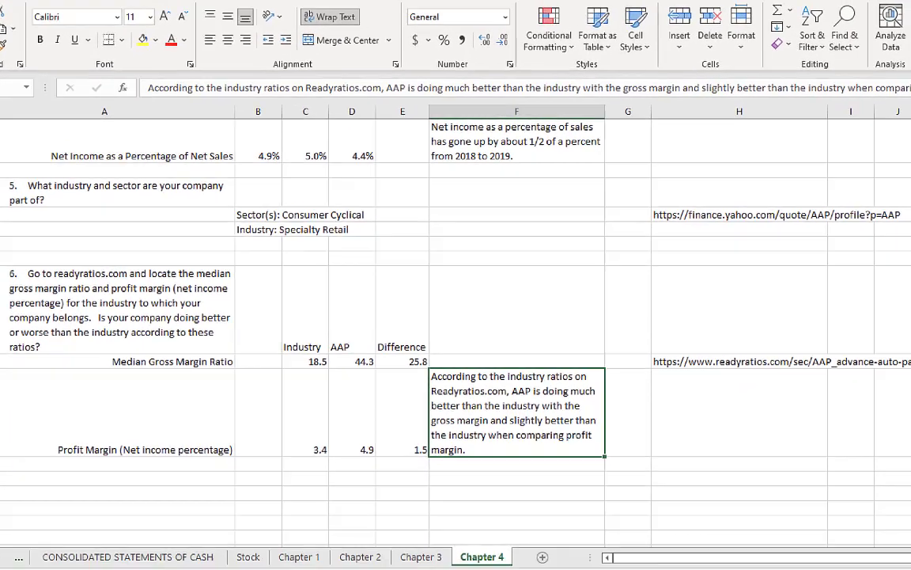
pyautogui.hotkey('ctrl', 'z')
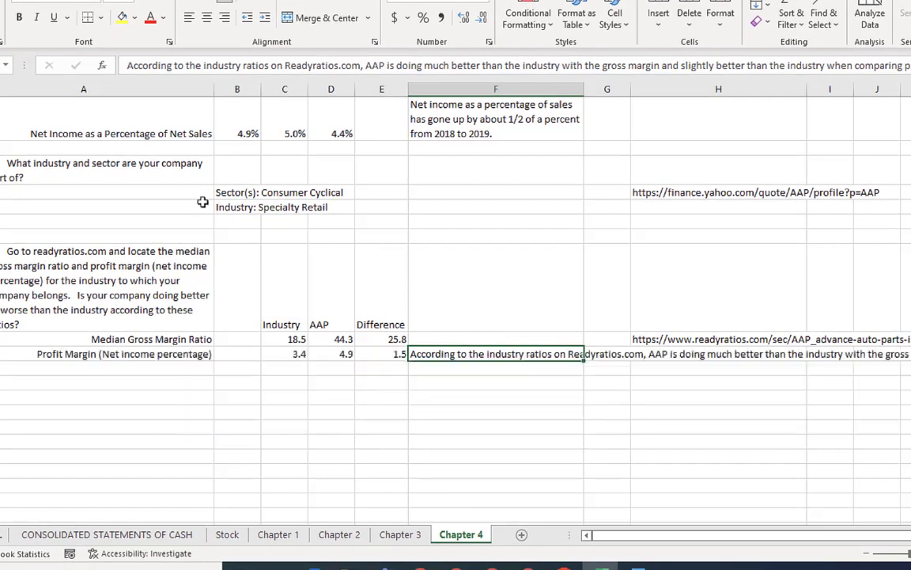
# Move the industry comparison answer from F25 to F27 and wrap its text within the cell.
pyautogui.hotkey('ctrl', 'x')
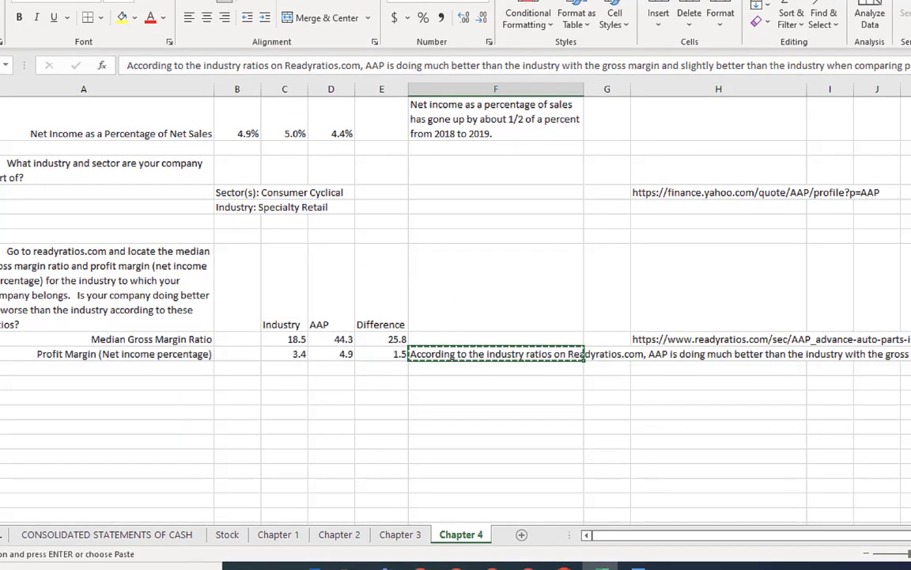
pyautogui.click(504, 385)
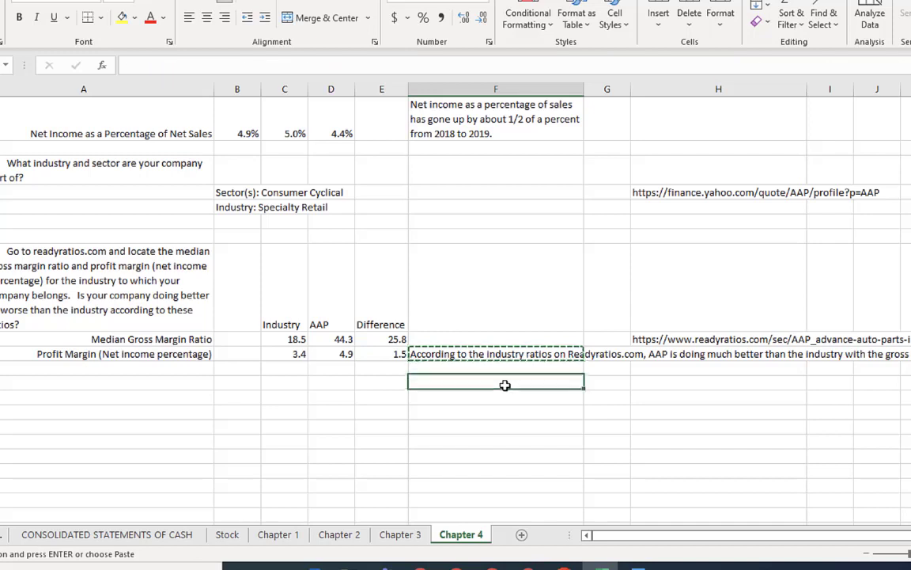
pyautogui.hotkey('ctrl', 'v')
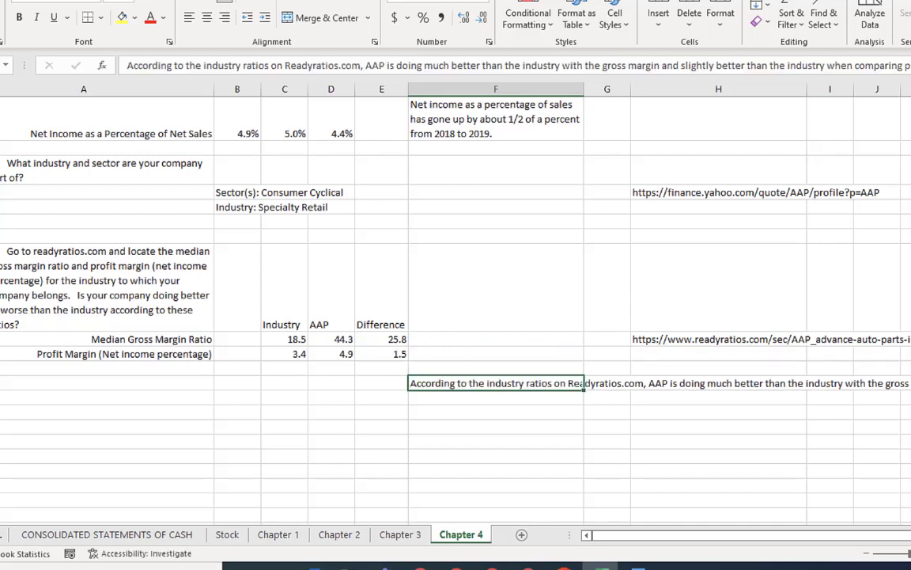
pyautogui.click(301, 4)
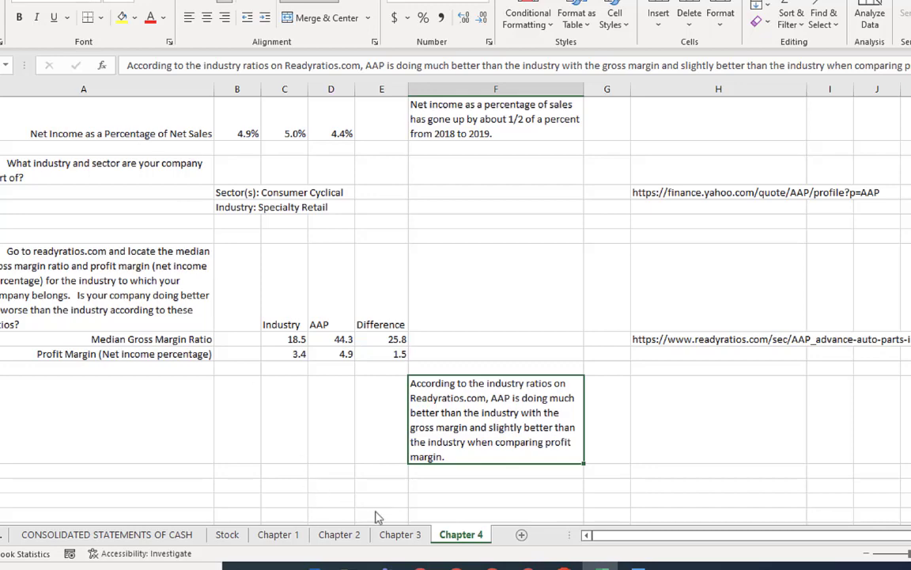
# Copy the prepaid expenses question from the Word project document into A29 of the Chapter 4 sheet and wrap its text.
pyautogui.click(639, 567)
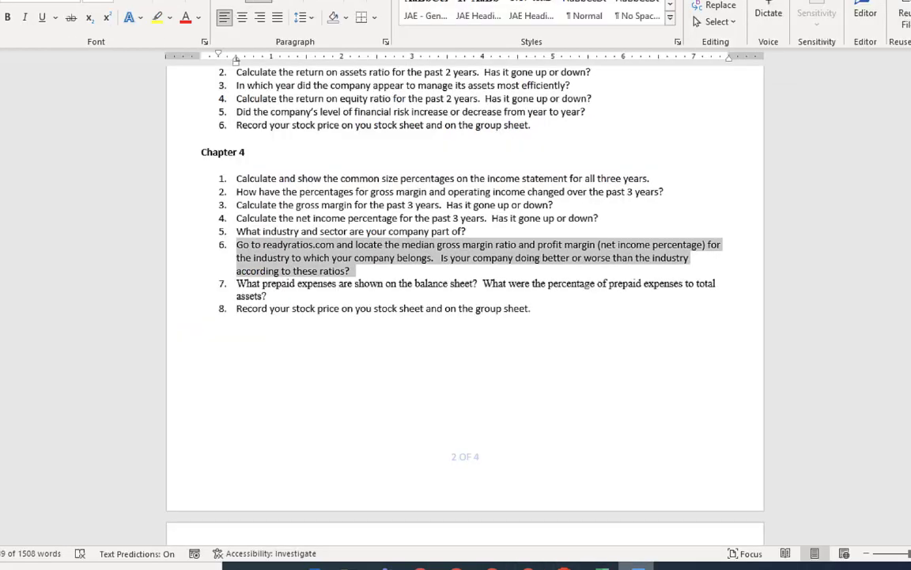
pyautogui.tripleClick(486, 286)
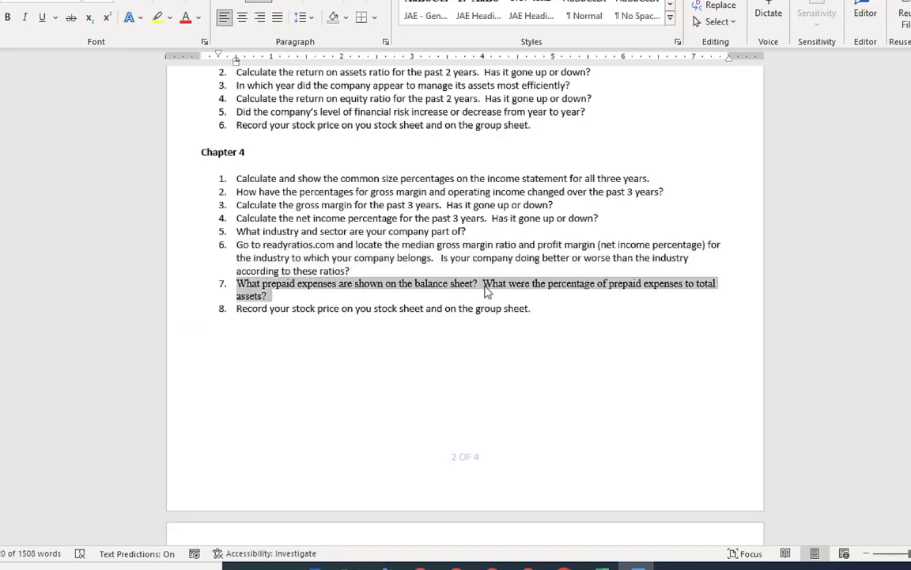
pyautogui.click(603, 566)
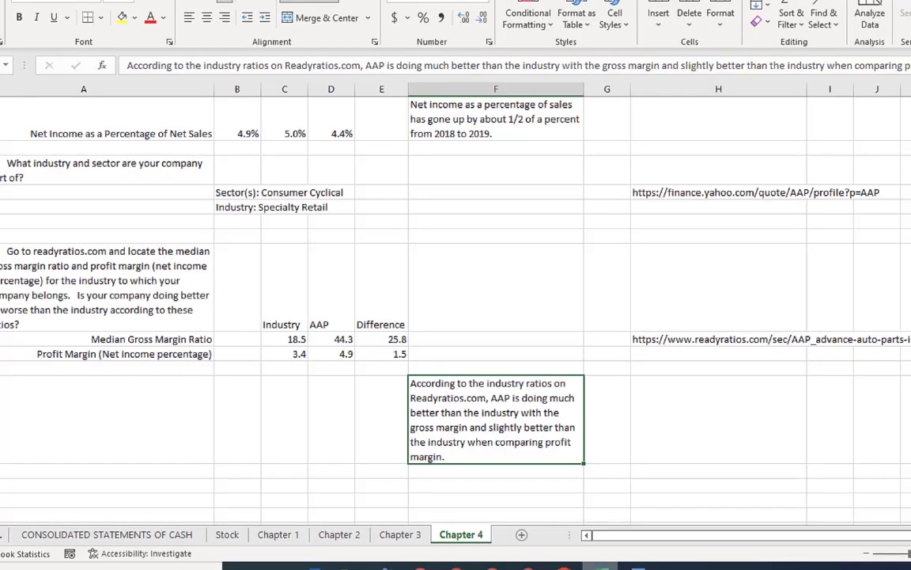
pyautogui.click(118, 485)
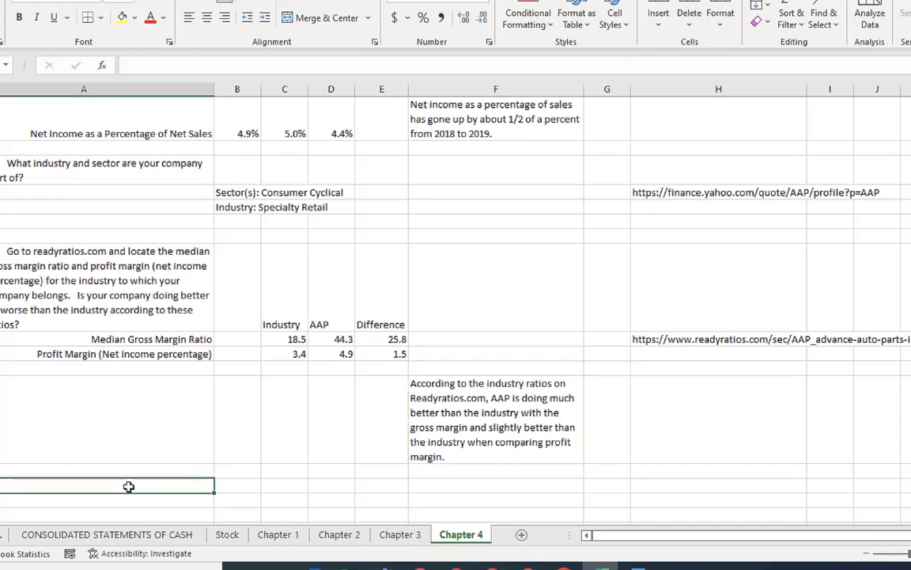
pyautogui.click(17, 4)
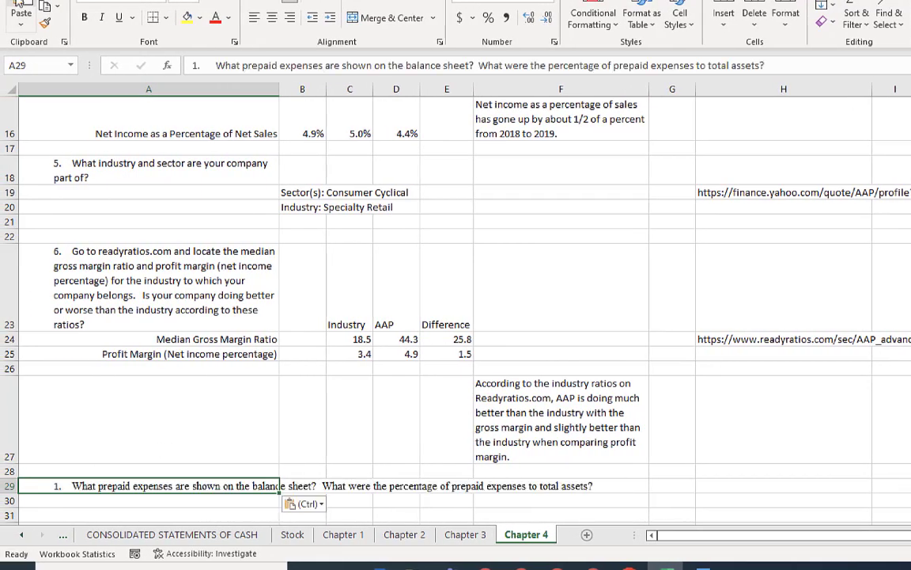
pyautogui.click(340, 4)
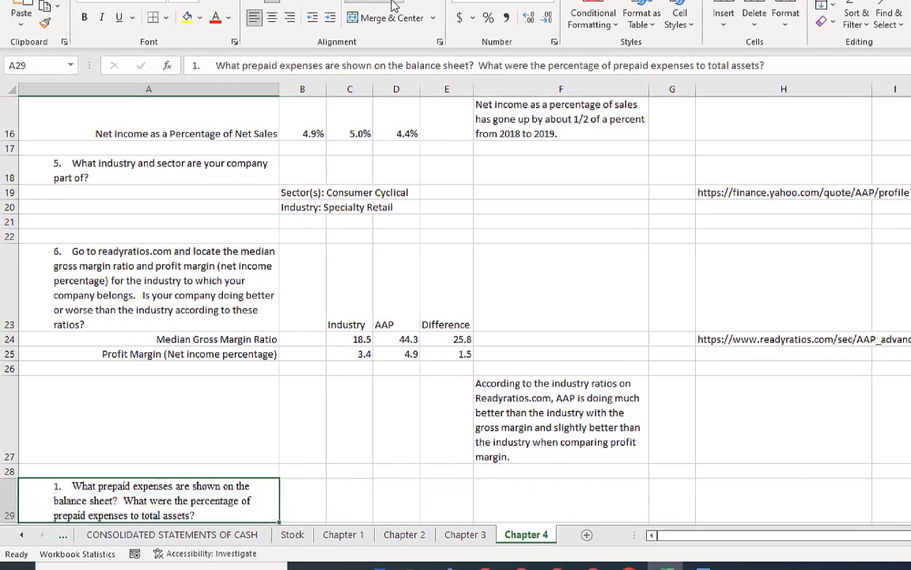
# Change the number of the prepaid expenses question in A29 to 8.
pyautogui.click(208, 69)
pyautogui.write('8')
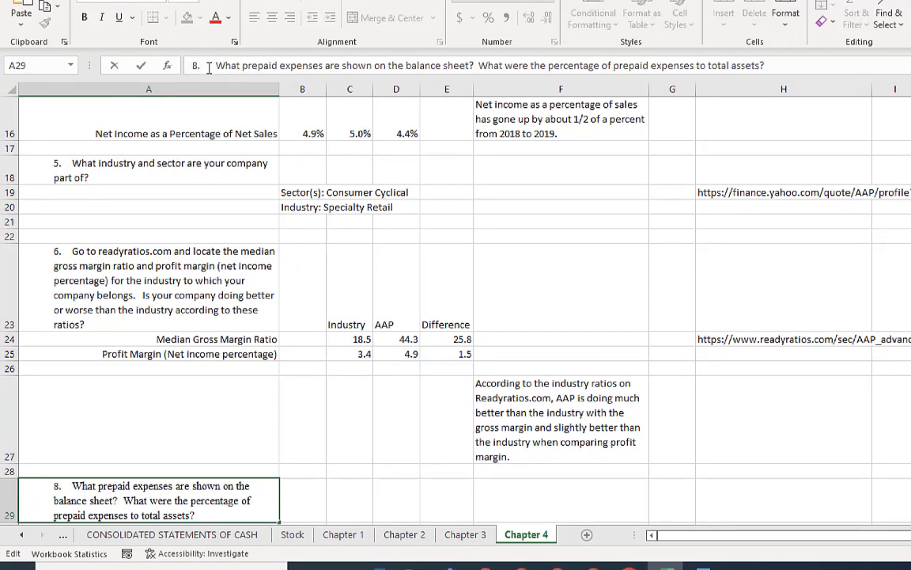
pyautogui.press('Return')
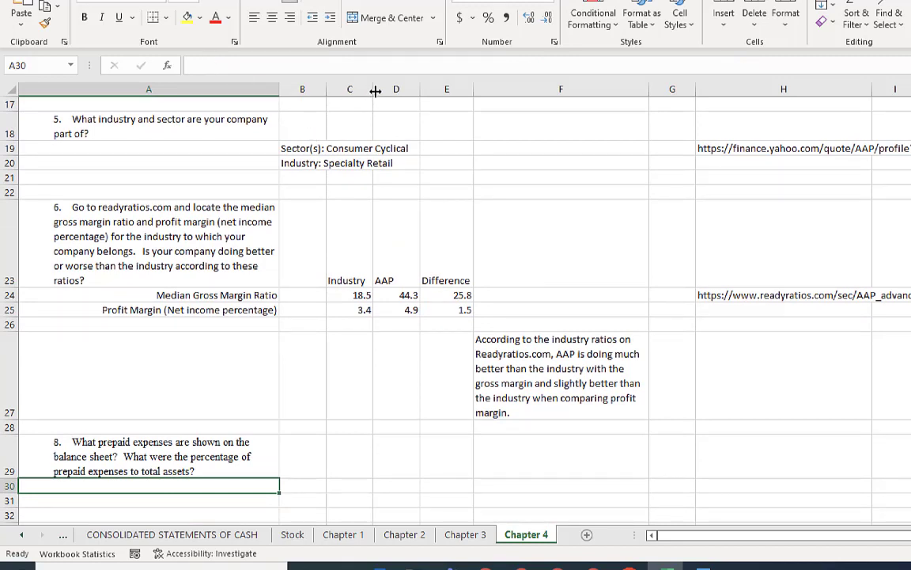
# Resize column C until it is slightly wider than the Industry heading and its ratio values.
pyautogui.moveTo(375, 91); pyautogui.dragTo(339, 90)
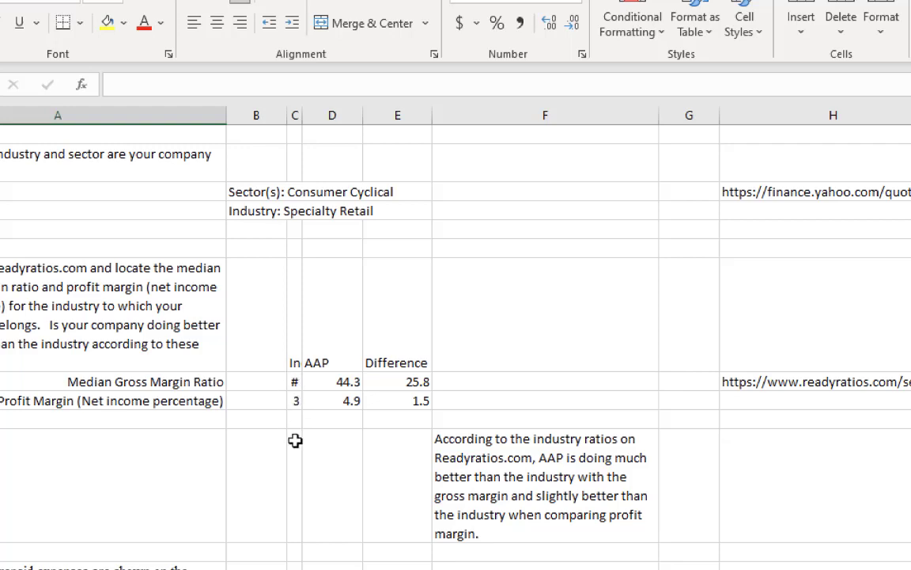
pyautogui.doubleClick(303, 116)
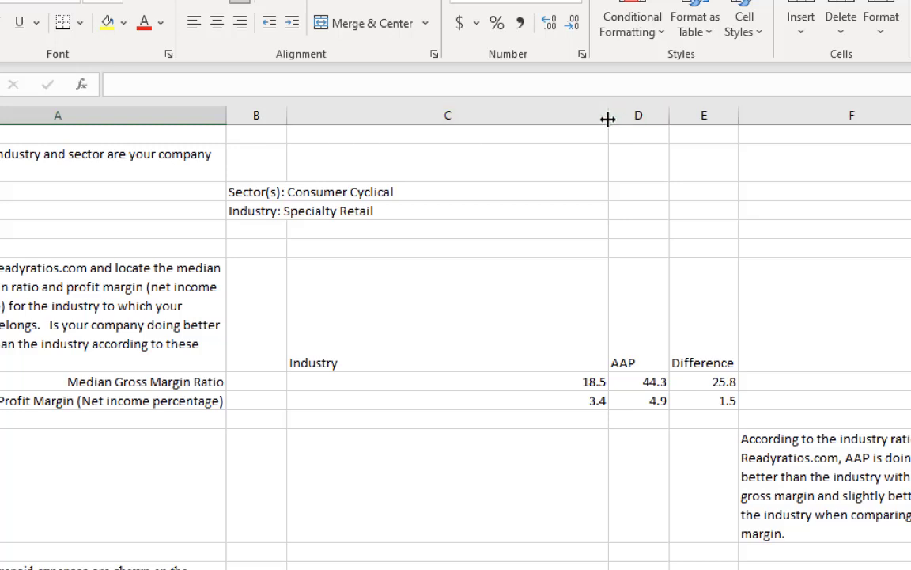
pyautogui.moveTo(607, 117); pyautogui.dragTo(380, 128)
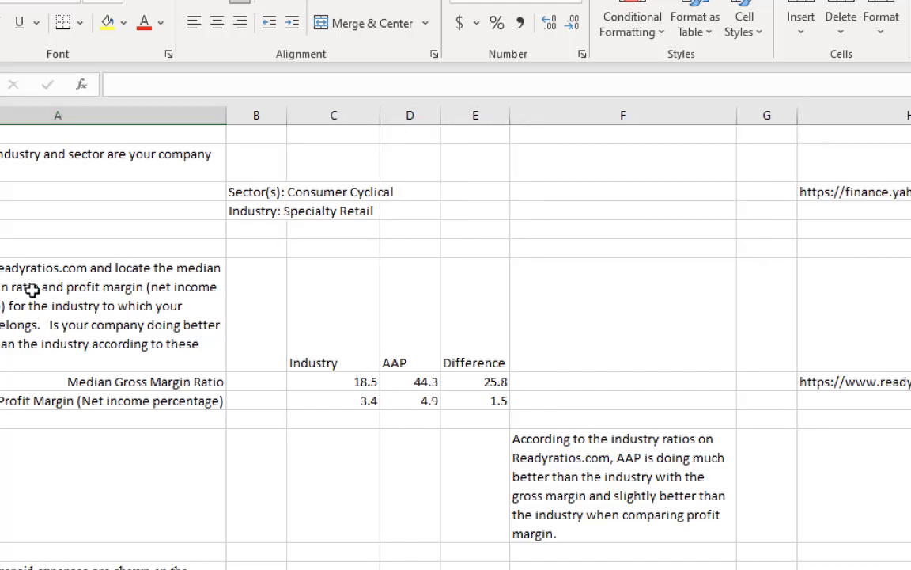
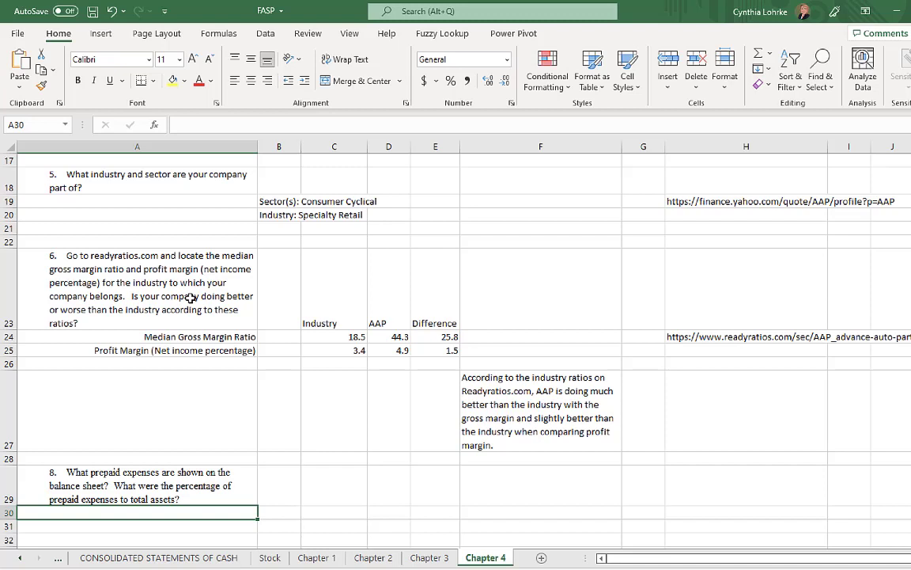
# Save the workbook and renumber the prepaid expenses question in A29 as 7.
pyautogui.click(92, 12)
pyautogui.click(95, 492)
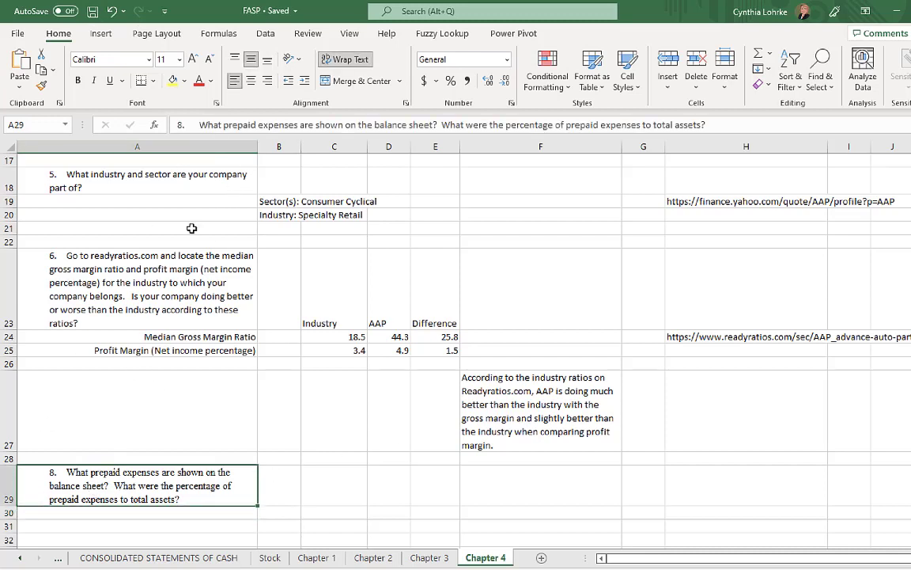
pyautogui.click(180, 125)
pyautogui.press('BackSpace')
pyautogui.write('7')
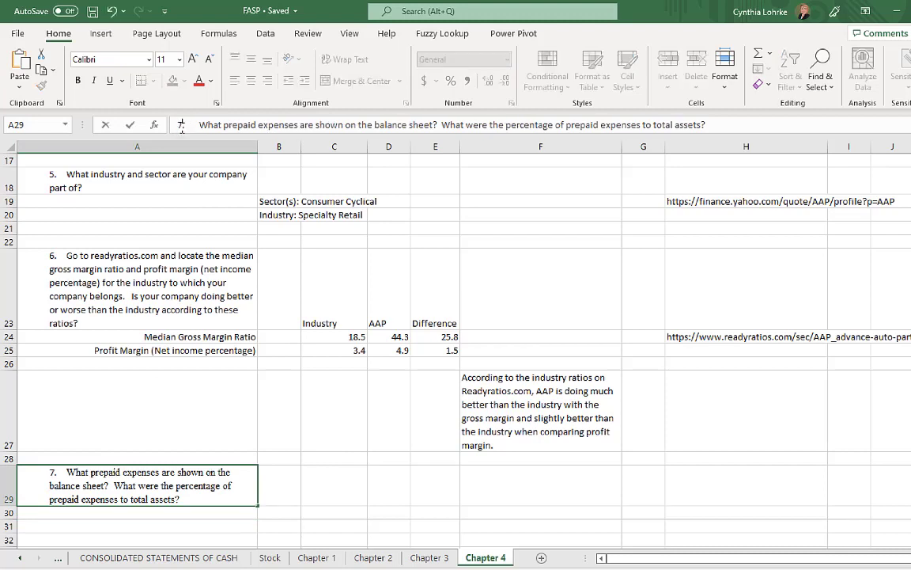
pyautogui.press('Return')
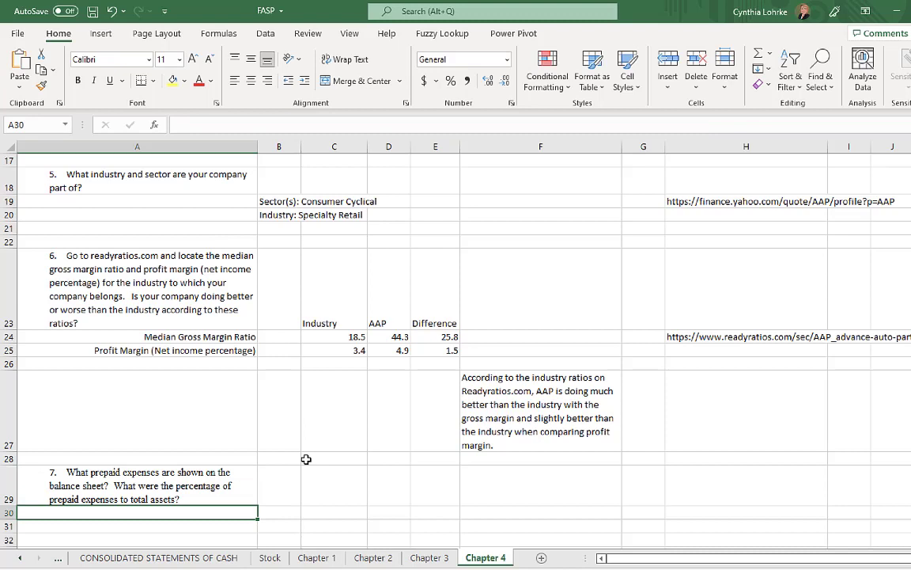
# Check the current assets on the Consolidated Balance Sheets sheet for prepaid expenses, selecting the Other current assets line in A6.
pyautogui.click(20, 558)
pyautogui.click(21, 559)
pyautogui.click(21, 559)
pyautogui.click(21, 558)
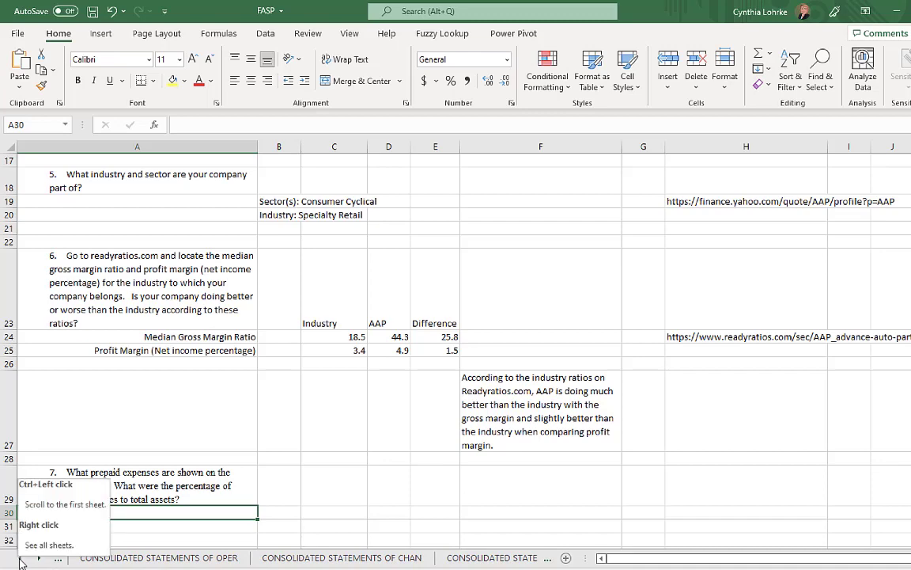
pyautogui.click(20, 559)
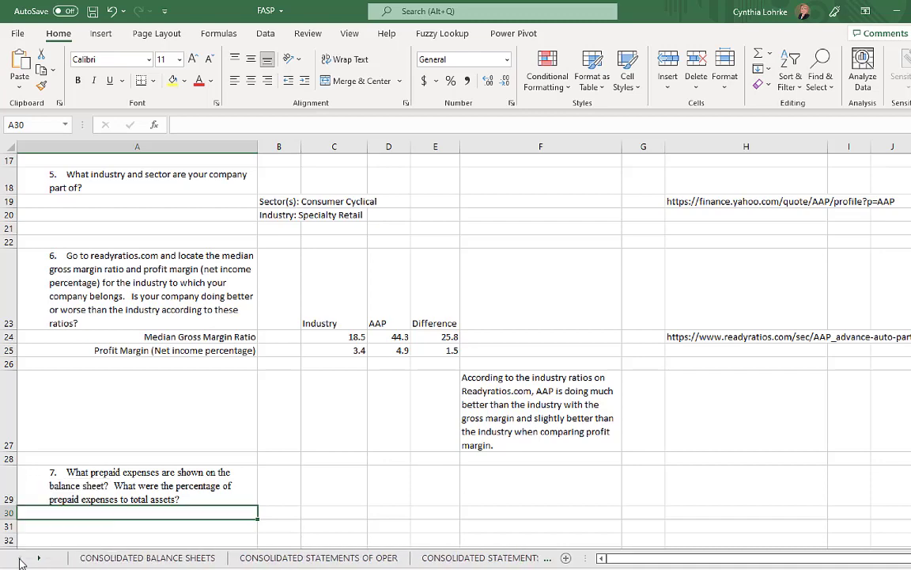
pyautogui.click(104, 559)
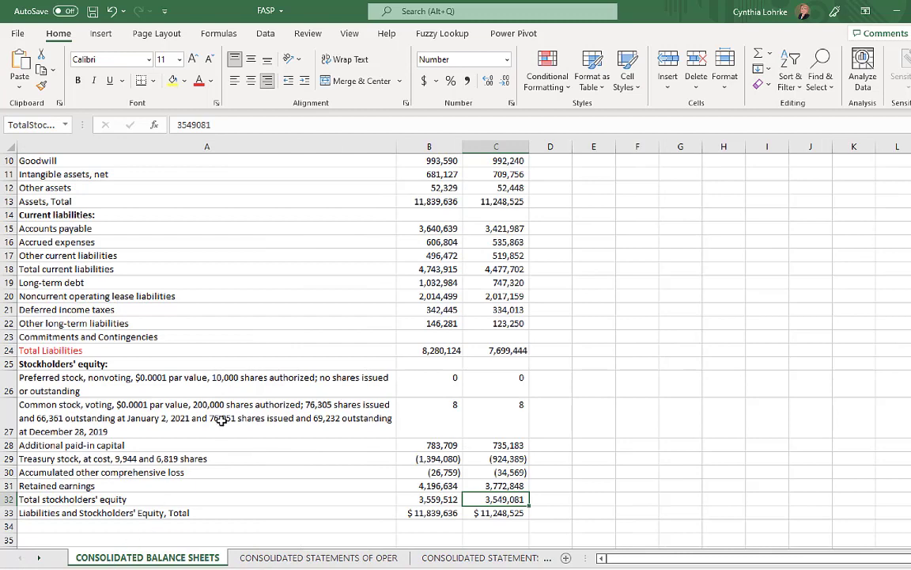
pyautogui.scroll(3, 221, 420)
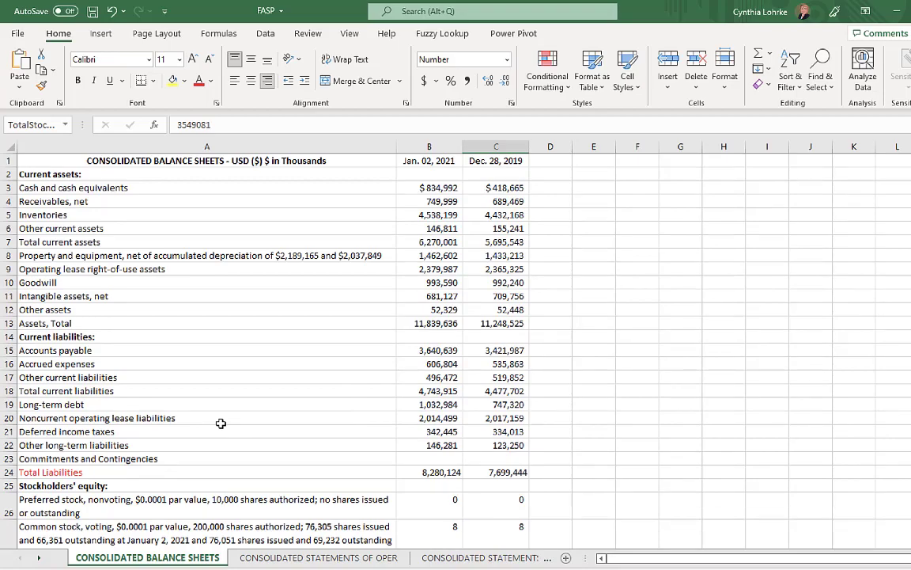
pyautogui.click(178, 229)
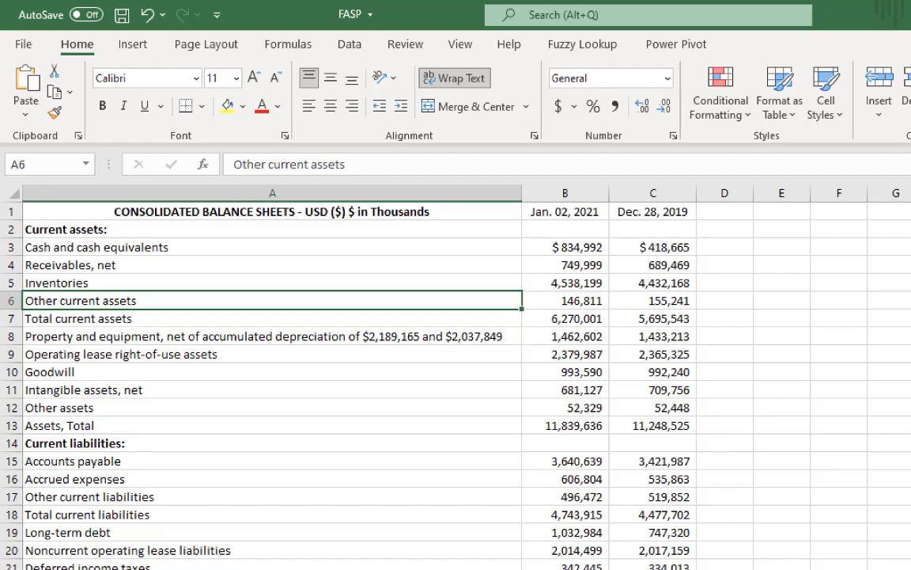
# Open the Advance Auto Parts 10K 2019 PDF from the desktop and search it for "Prepaid".
pyautogui.hotkey('alt', 'Tab')
pyautogui.press('super+d')
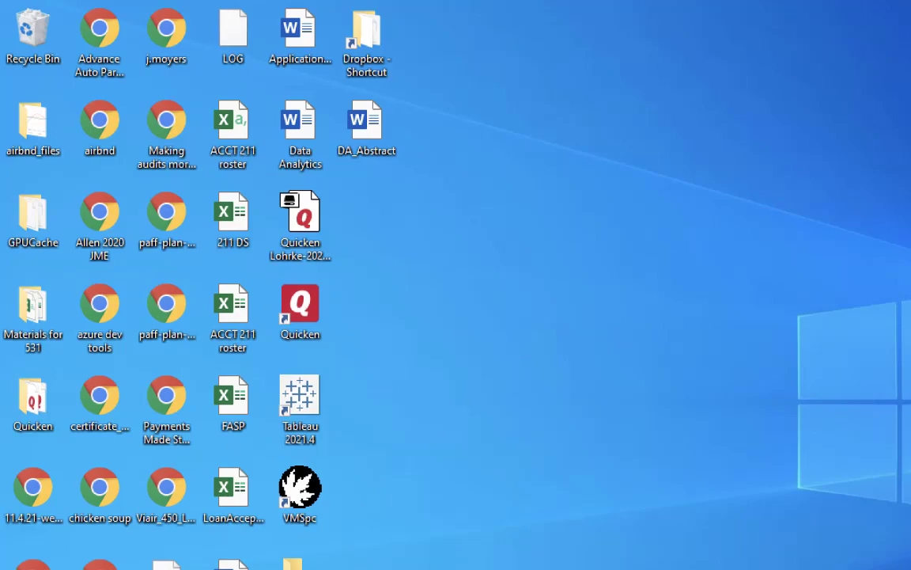
pyautogui.doubleClick(100, 39)
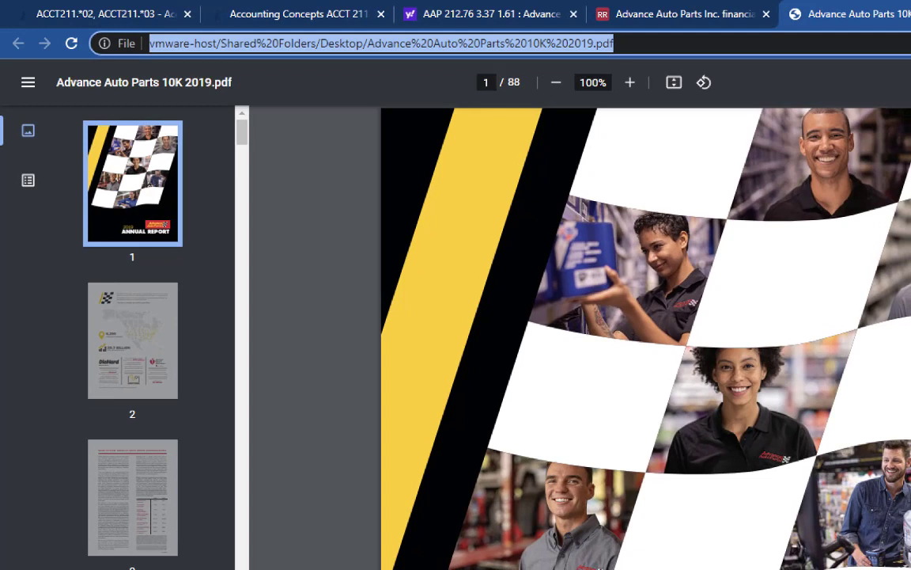
pyautogui.hotkey('ctrl', 'f')
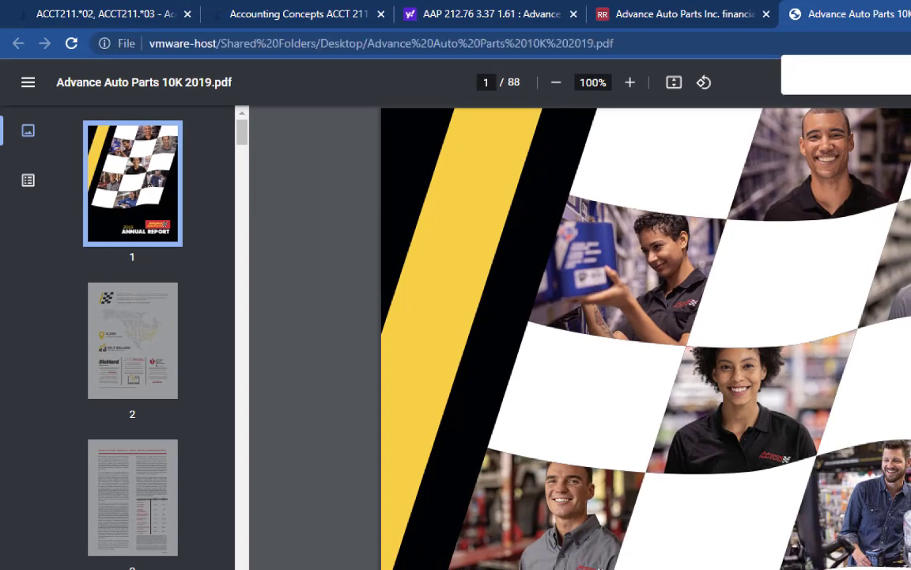
pyautogui.write('Prepaid')
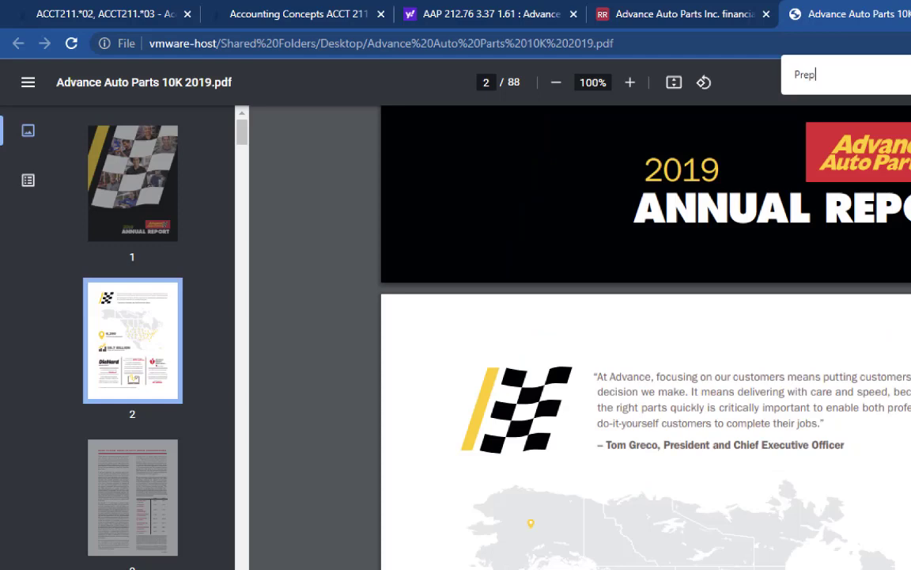
# Search the 10K PDF for "Other current assets".
pyautogui.press('BackSpace')
pyautogui.press('BackSpace')
pyautogui.press('BackSpace')
pyautogui.press('BackSpace')
pyautogui.press('BackSpace')
pyautogui.press('BackSpace')
pyautogui.press('BackSpace')
pyautogui.write('Othe')
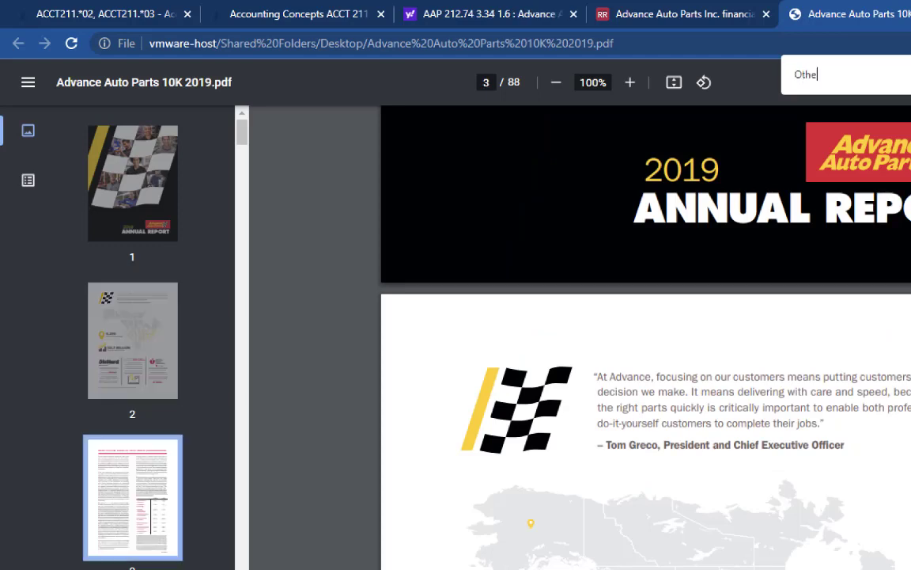
pyautogui.write('r curren')
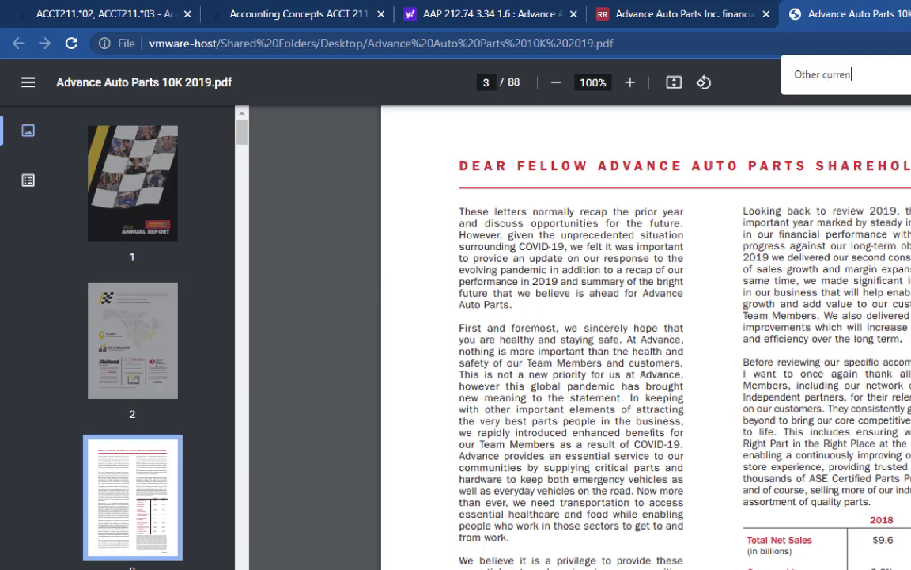
pyautogui.write('t assets')
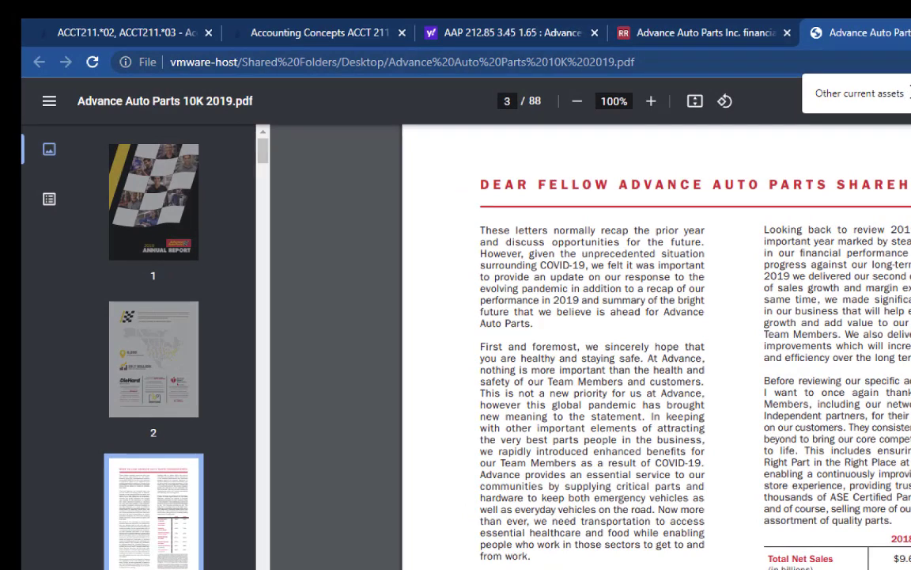
# Replace the search term in the 10K PDF with "current assets".
pyautogui.press('BackSpace')
pyautogui.press('BackSpace')
pyautogui.press('BackSpace')
pyautogui.press('BackSpace')
pyautogui.press('BackSpace')
pyautogui.press('BackSpace')
pyautogui.press('BackSpace')
pyautogui.press('BackSpace')
pyautogui.press('BackSpace')
pyautogui.press('BackSpace')
pyautogui.press('BackSpace')
pyautogui.press('BackSpace')
pyautogui.press('BackSpace')
pyautogui.press('BackSpace')
pyautogui.press('BackSpace')
pyautogui.press('BackSpace')
pyautogui.press('BackSpace')
pyautogui.press('BackSpace')
pyautogui.press('BackSpace')
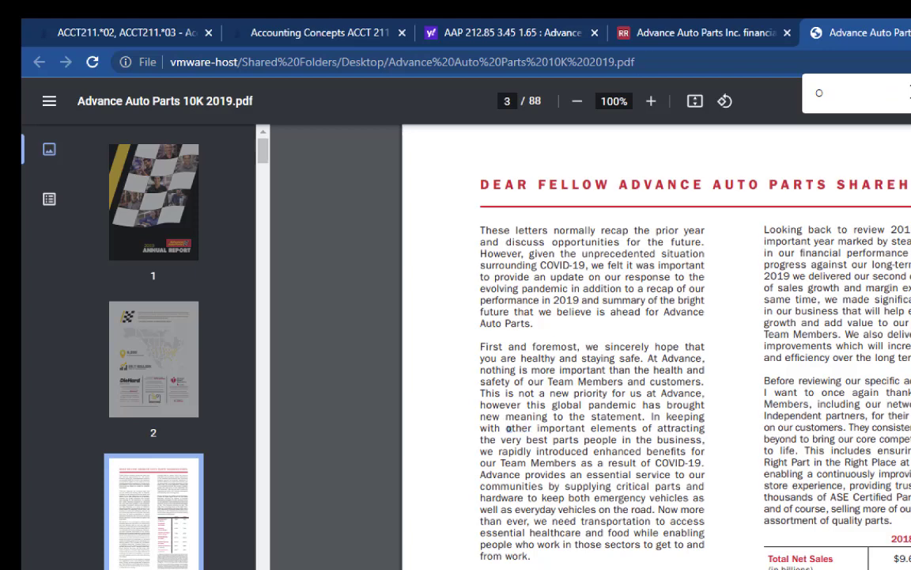
pyautogui.press('BackSpace')
pyautogui.write('rent assets')
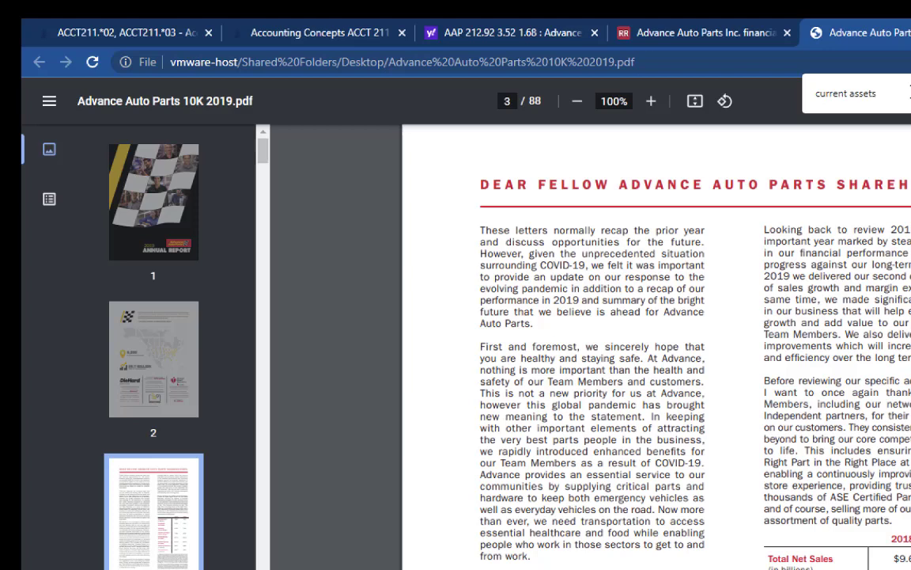
# Clear the "current assets" search term in the 10K PDF.
pyautogui.press('BackSpace')
pyautogui.press('BackSpace')
pyautogui.press('BackSpace')
pyautogui.press('BackSpace')
pyautogui.press('BackSpace')
pyautogui.press('BackSpace')
pyautogui.press('BackSpace')
pyautogui.press('BackSpace')
pyautogui.press('BackSpace')
pyautogui.press('BackSpace')
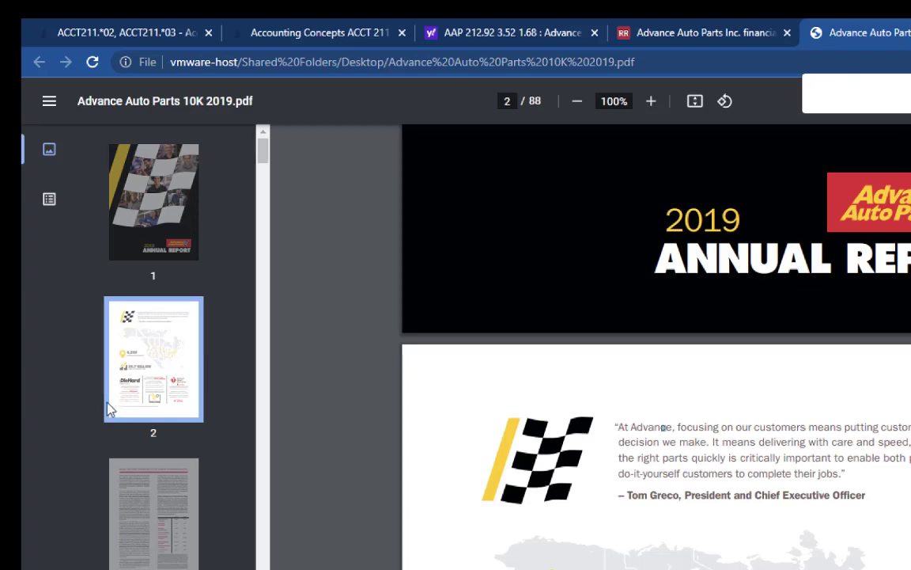
# Go to the Consolidated Balance Sheets on page 44 of the 10K PDF and select the Other current assets line.
pyautogui.scroll(-2, 108, 407)
pyautogui.scroll(-20, 108, 408)
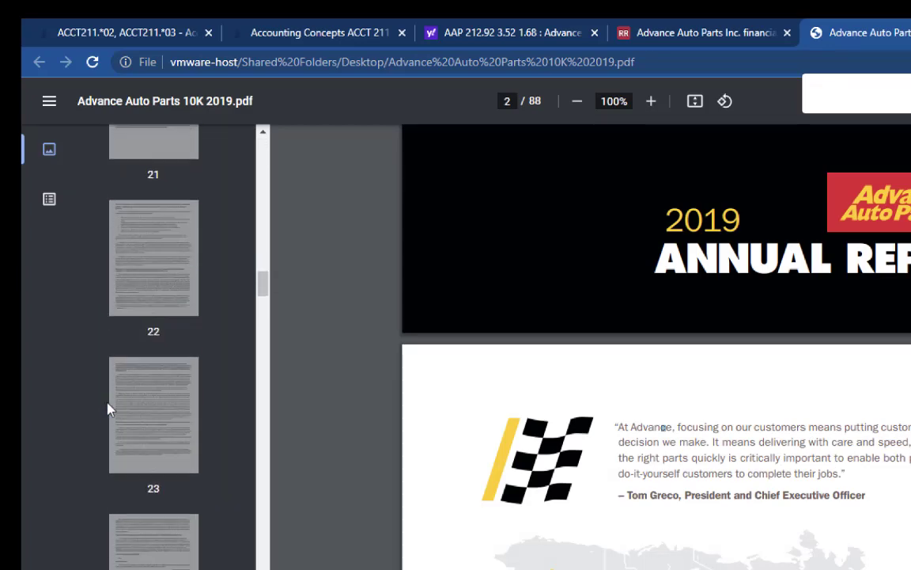
pyautogui.scroll(-20, 109, 408)
pyautogui.click(159, 399)
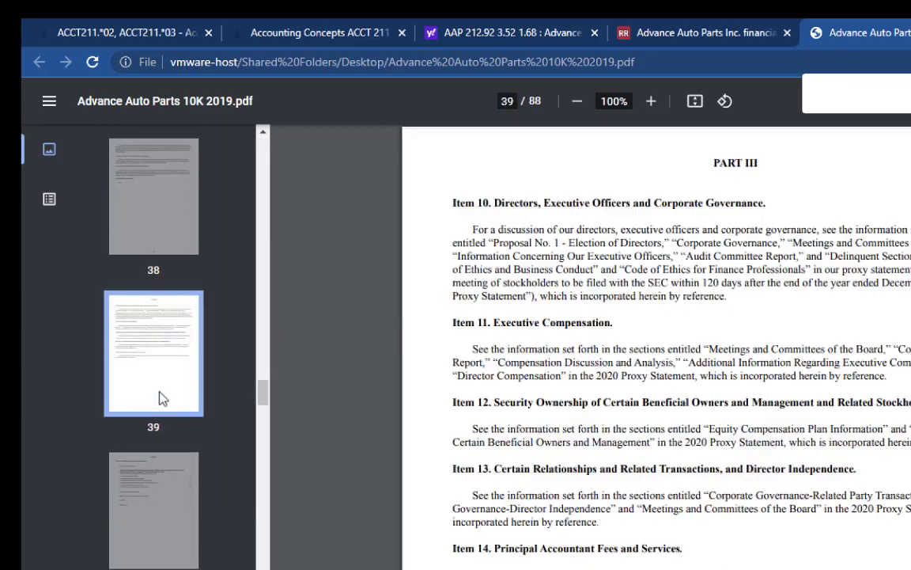
pyautogui.scroll(-10, 162, 398)
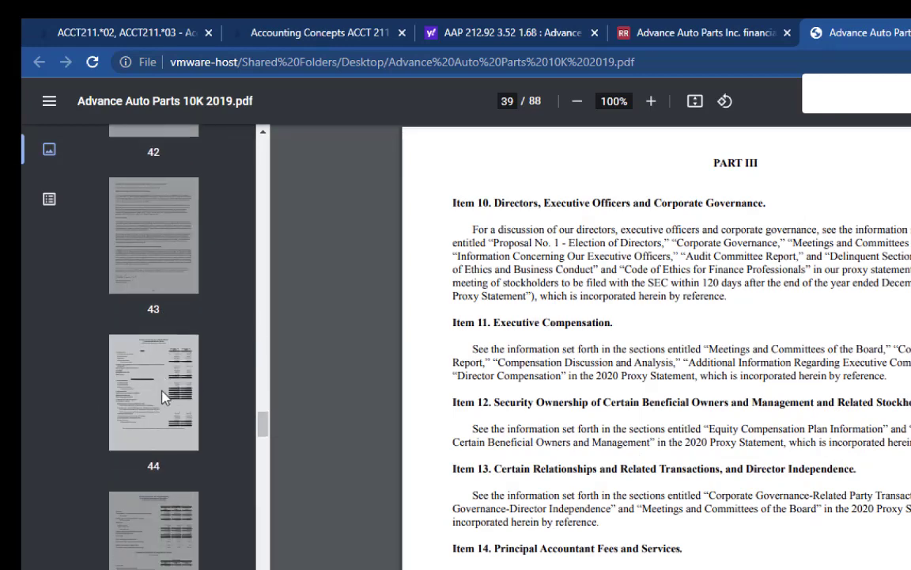
pyautogui.scroll(-3, 162, 398)
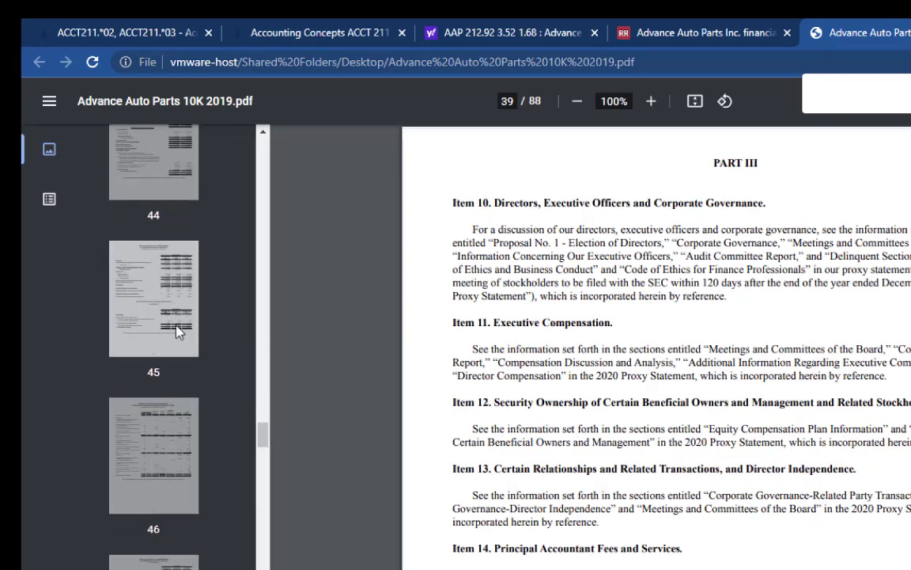
pyautogui.click(178, 331)
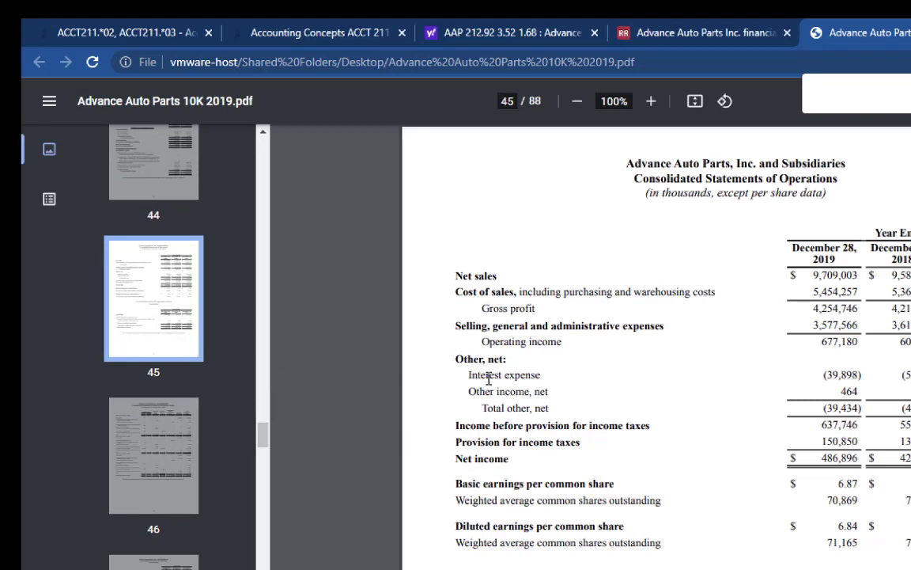
pyautogui.scroll(10, 488, 379)
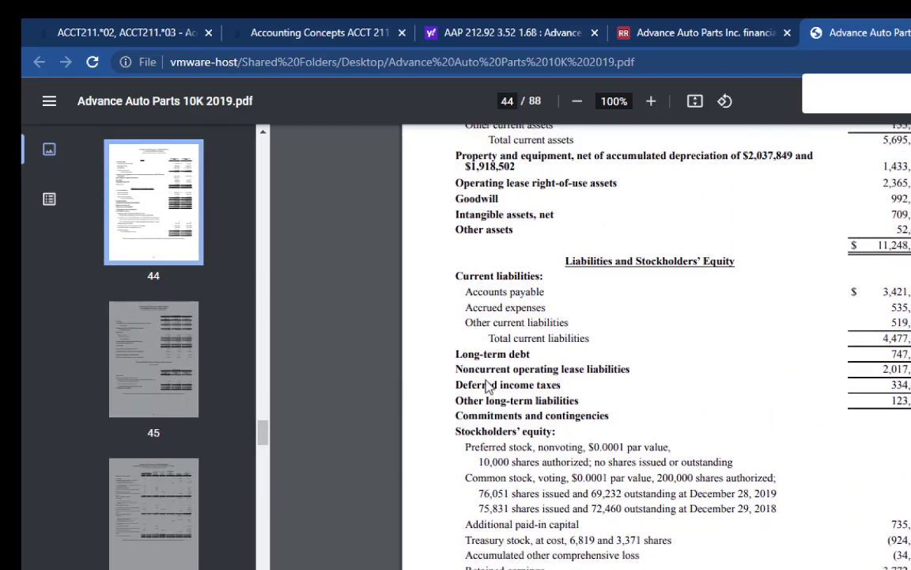
pyautogui.scroll(3, 488, 385)
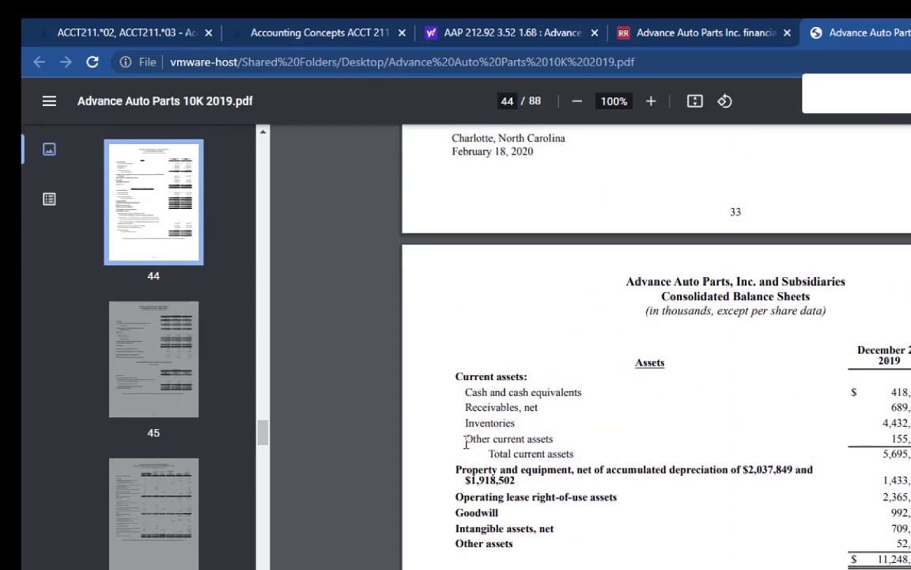
pyautogui.moveTo(465, 441); pyautogui.dragTo(560, 440)
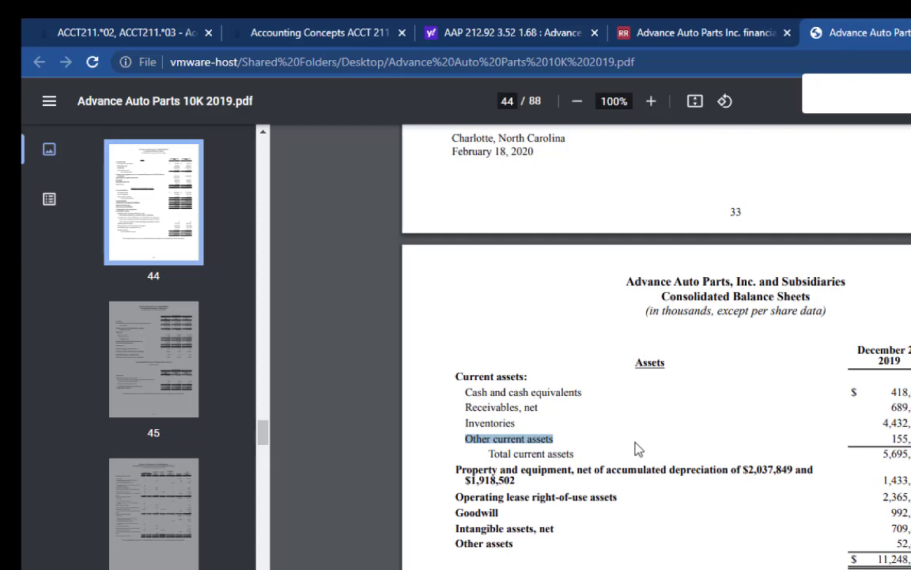
# Read through the 10K's remaining statements and the notes on basis of presentation and significant accounting policies for prepaid expenses.
pyautogui.scroll(-10, 640, 449)
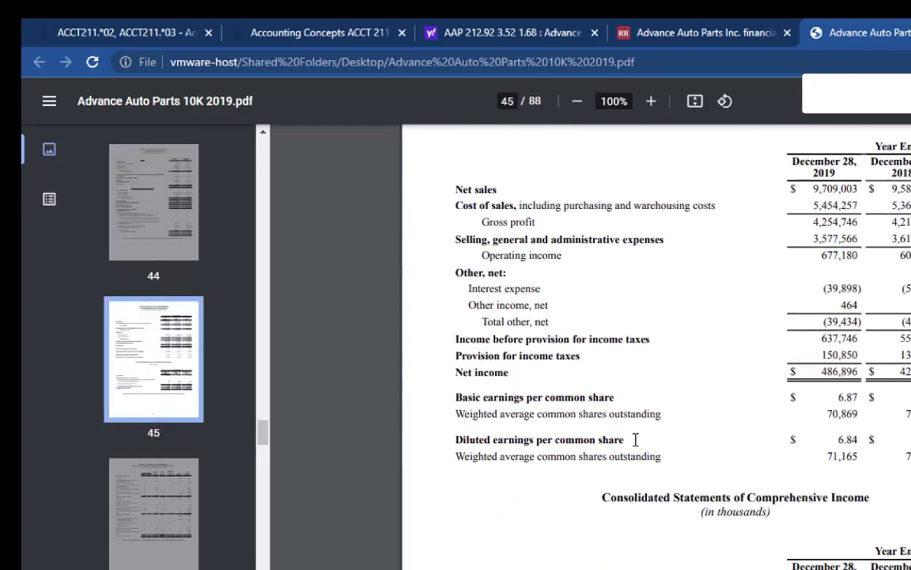
pyautogui.scroll(-15, 635, 440)
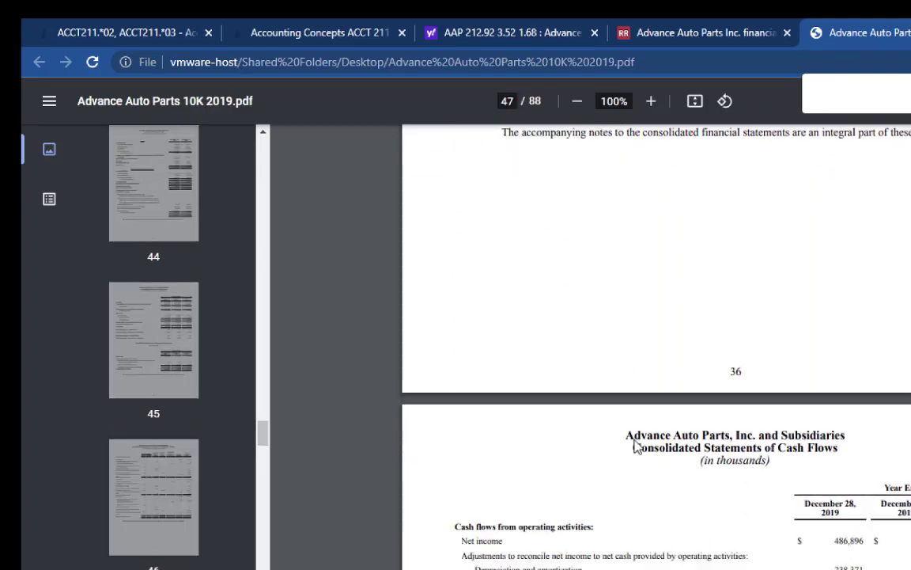
pyautogui.scroll(-10, 635, 446)
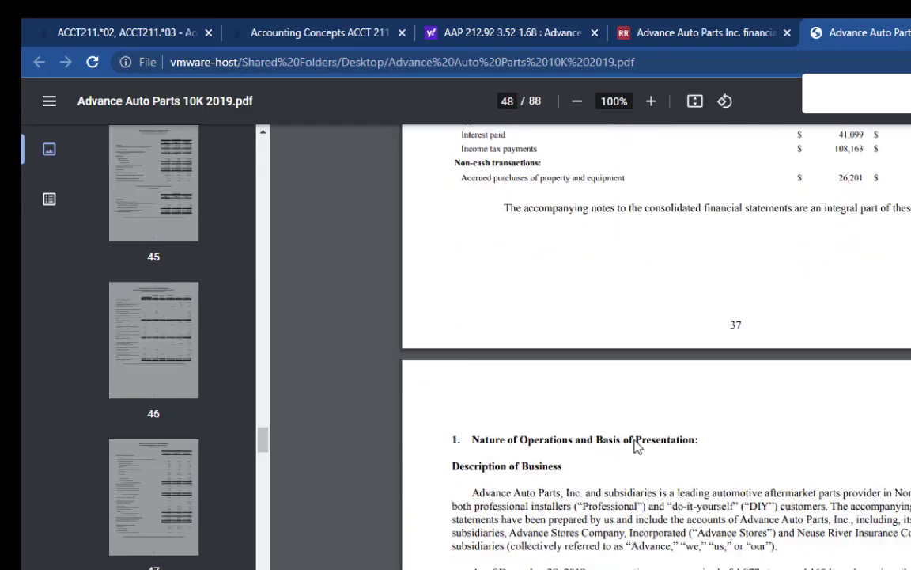
pyautogui.scroll(-2, 638, 447)
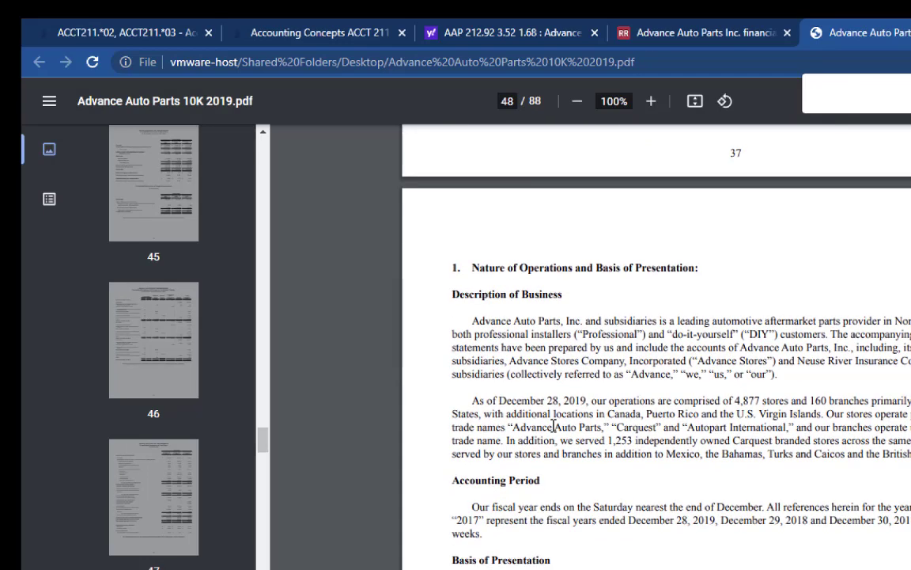
pyautogui.scroll(-4, 553, 426)
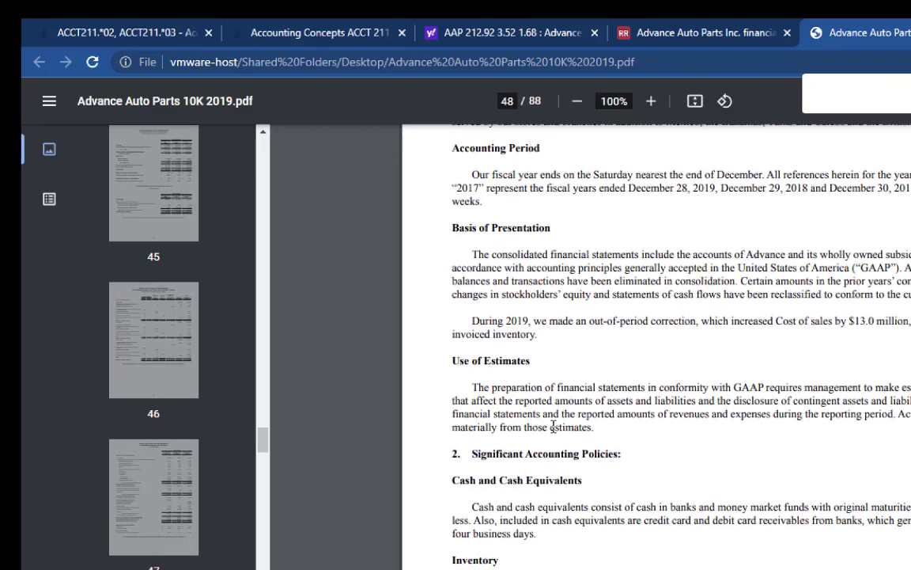
pyautogui.scroll(-3, 553, 427)
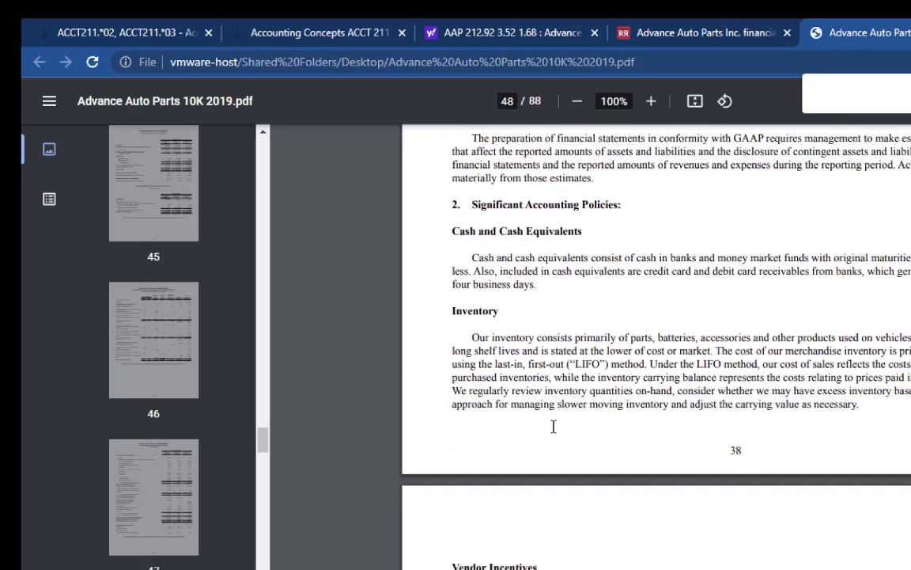
pyautogui.scroll(-5, 553, 426)
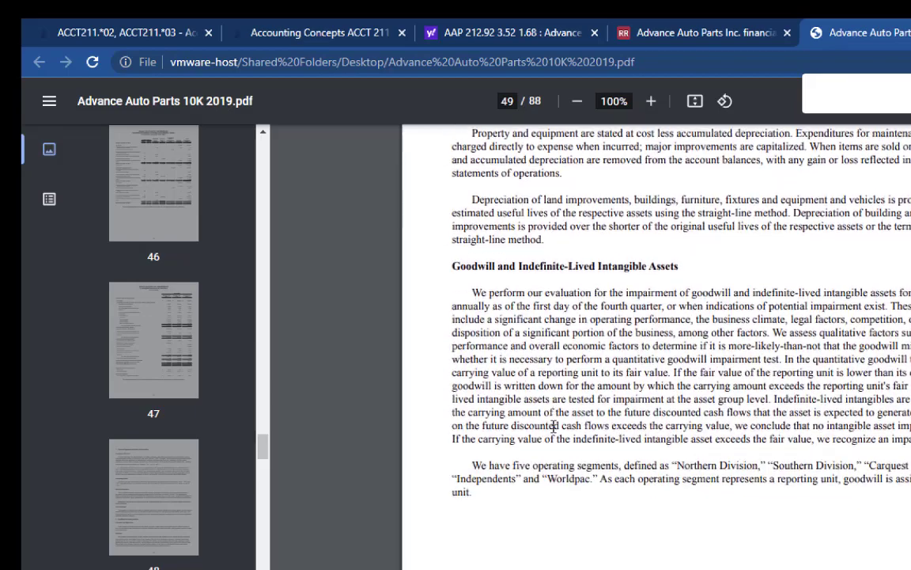
pyautogui.scroll(-4, 553, 427)
pyautogui.scroll(-9, 554, 427)
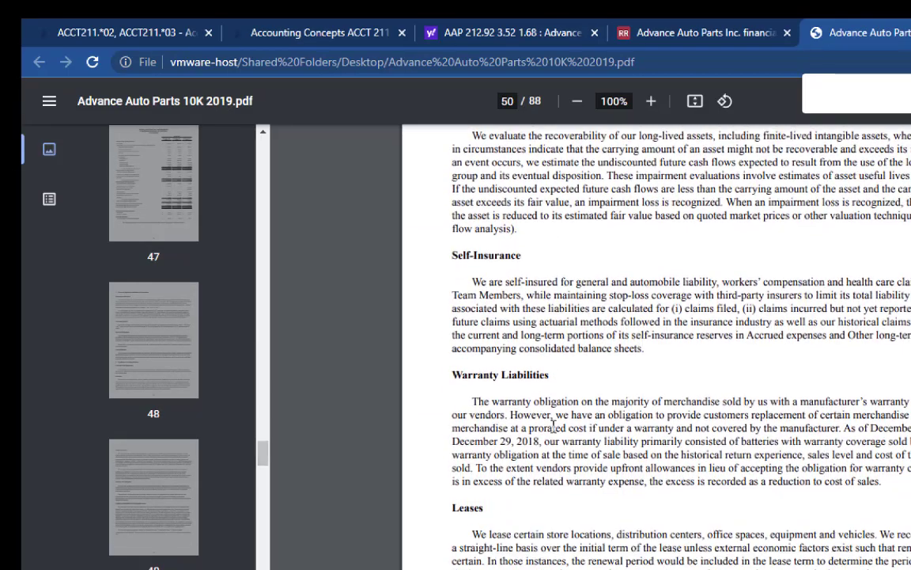
pyautogui.scroll(-6, 554, 434)
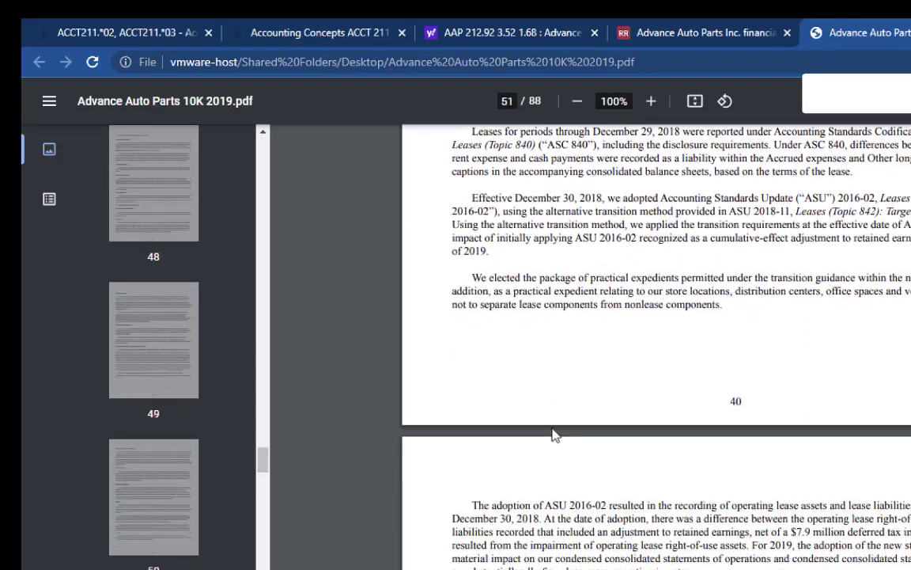
pyautogui.scroll(-11, 554, 434)
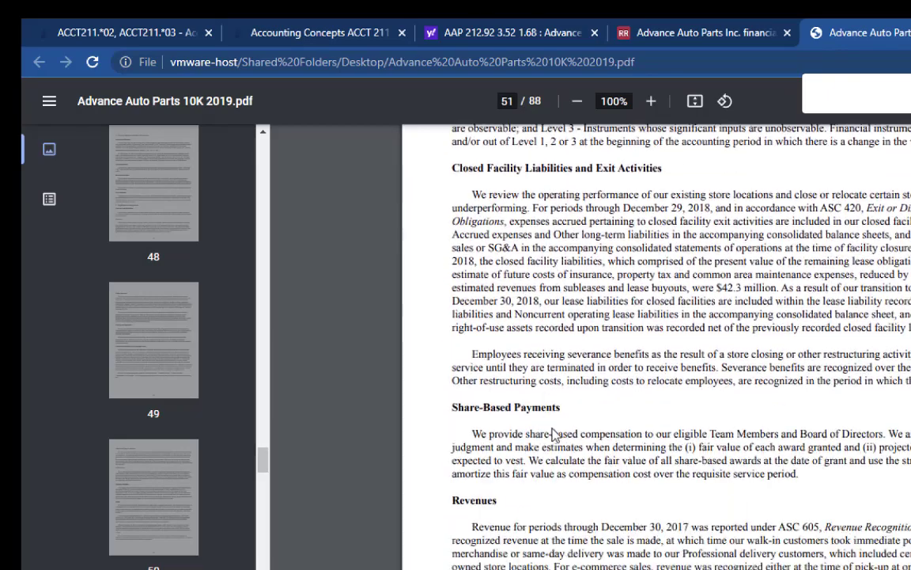
pyautogui.scroll(-11, 554, 434)
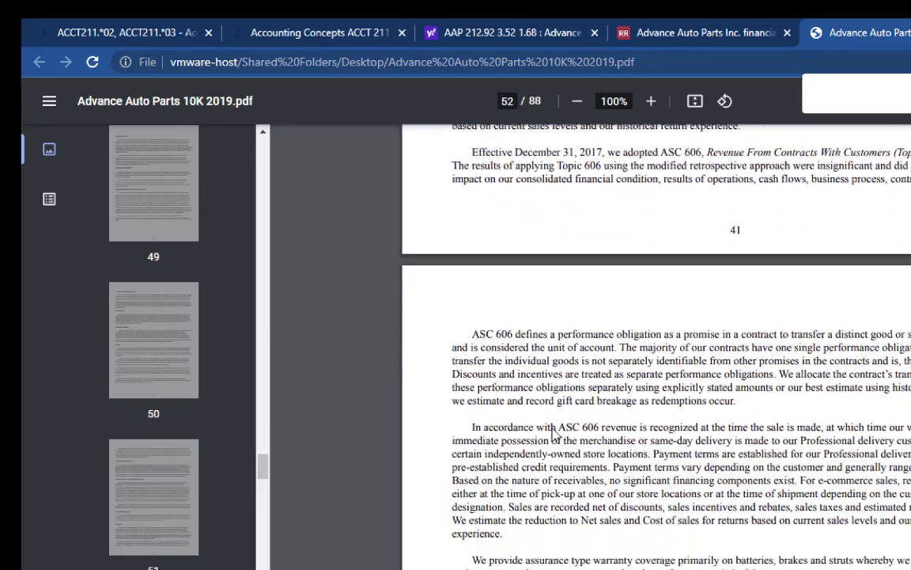
pyautogui.scroll(-1, 554, 433)
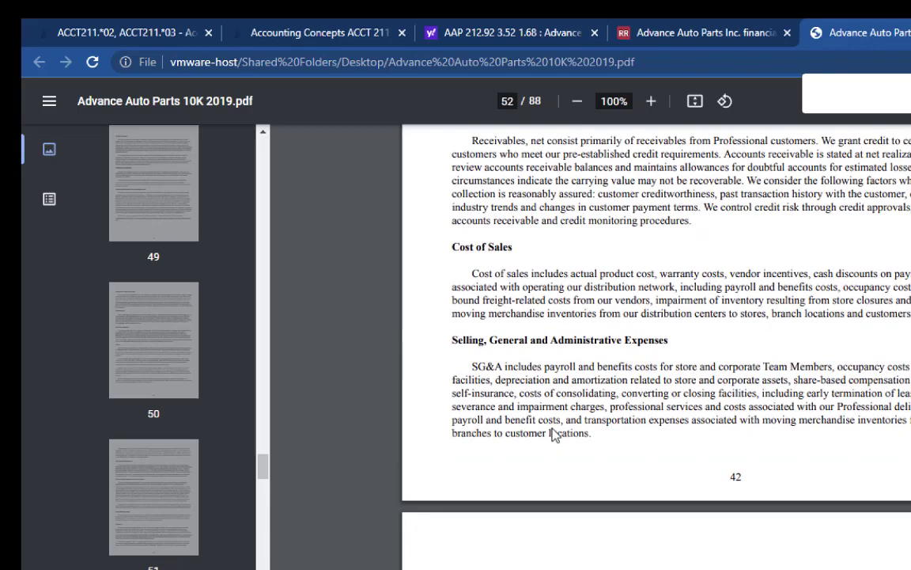
pyautogui.scroll(-6, 554, 433)
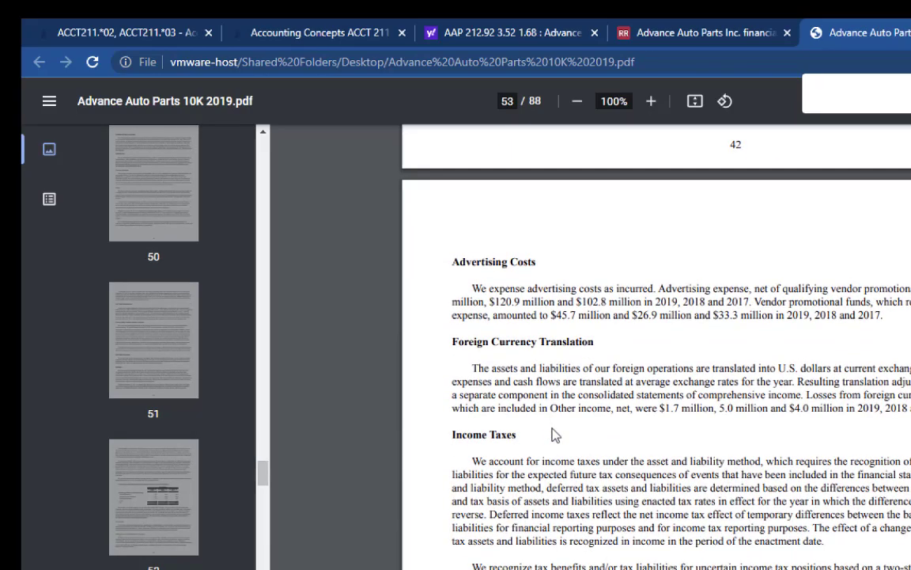
pyautogui.scroll(-4, 554, 434)
pyautogui.scroll(-6, 554, 434)
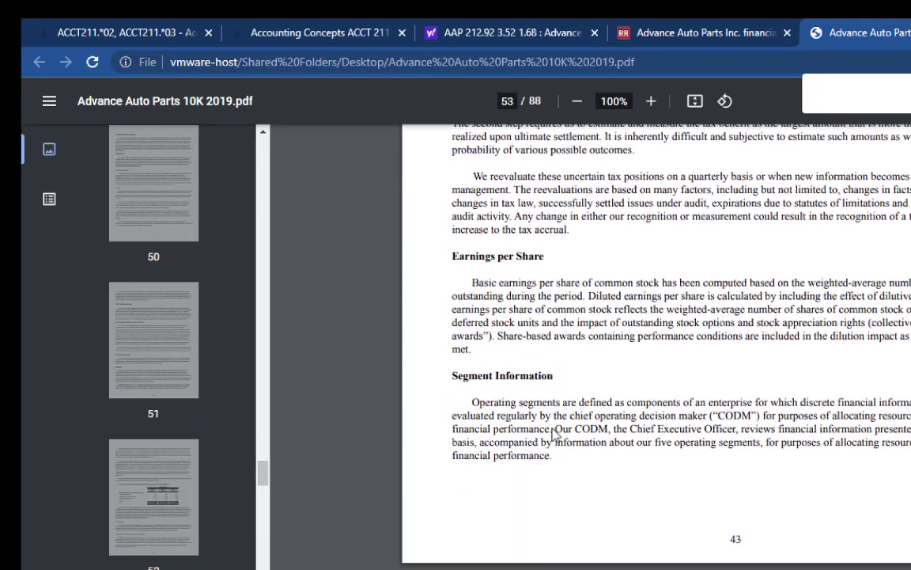
# Check the 10K notes from Inventories through the lease cost tables for prepaid expenses, and return to the Chapter 4 sheet in Excel.
pyautogui.scroll(-4, 554, 434)
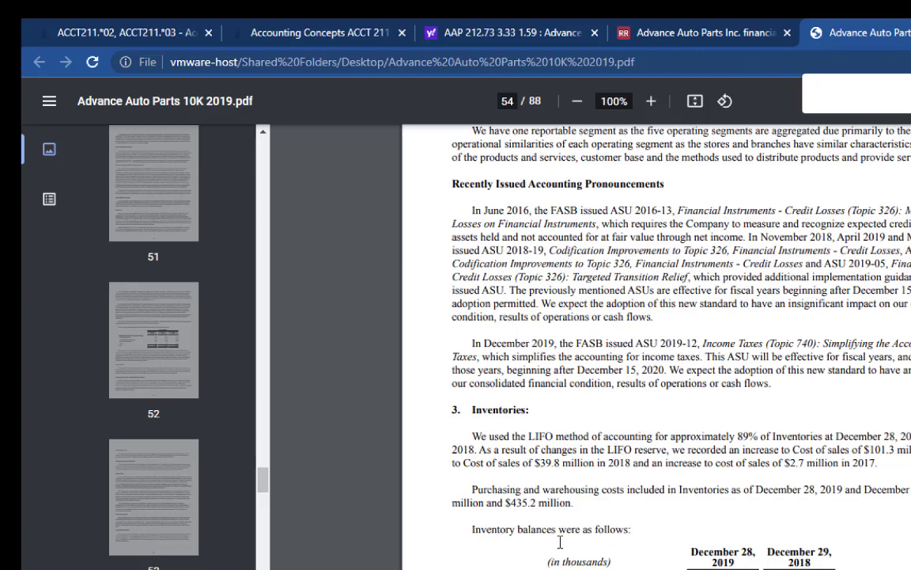
pyautogui.scroll(-7, 549, 535)
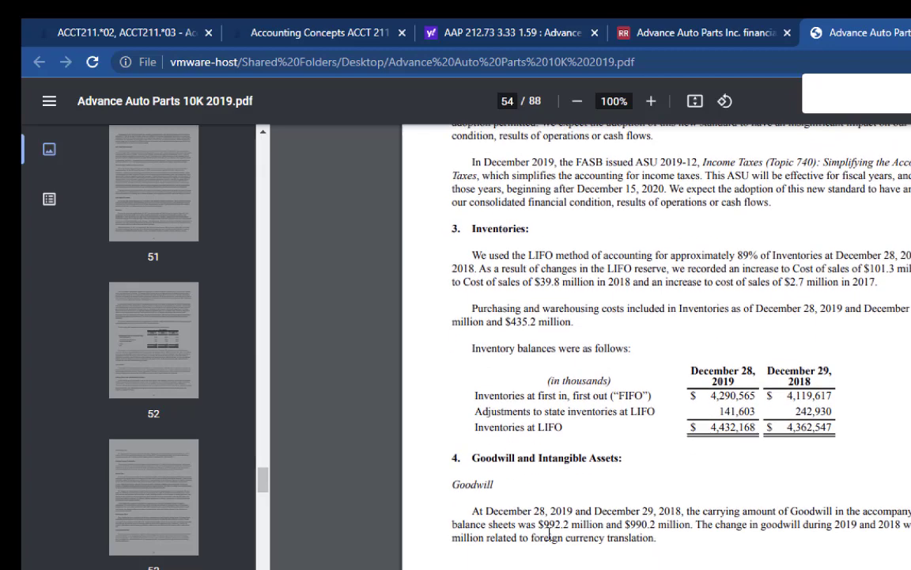
pyautogui.scroll(-6, 550, 536)
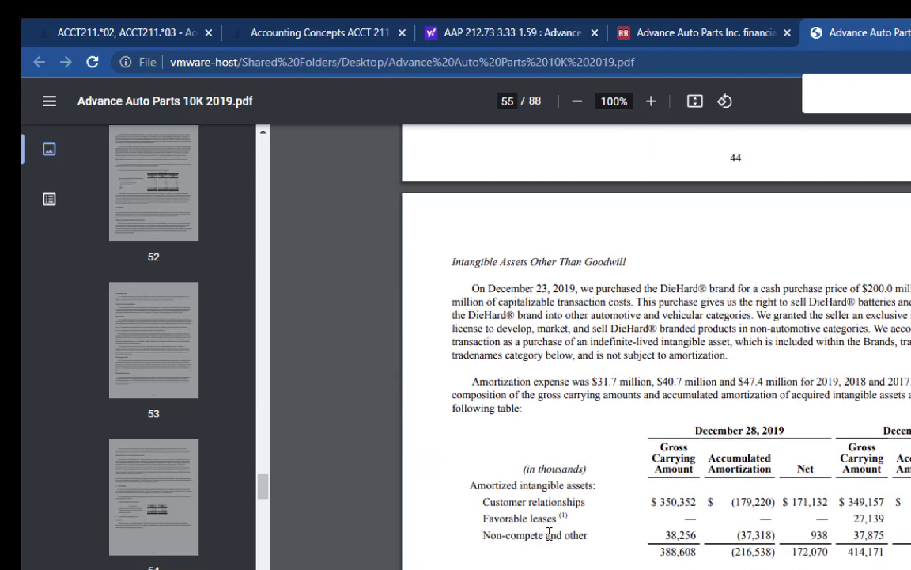
pyautogui.scroll(-7, 550, 534)
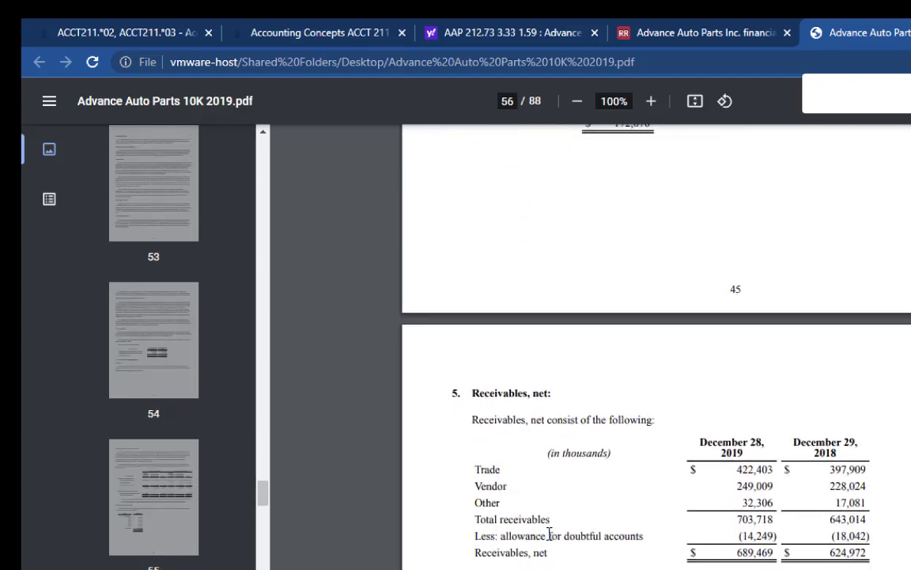
pyautogui.scroll(-5, 550, 535)
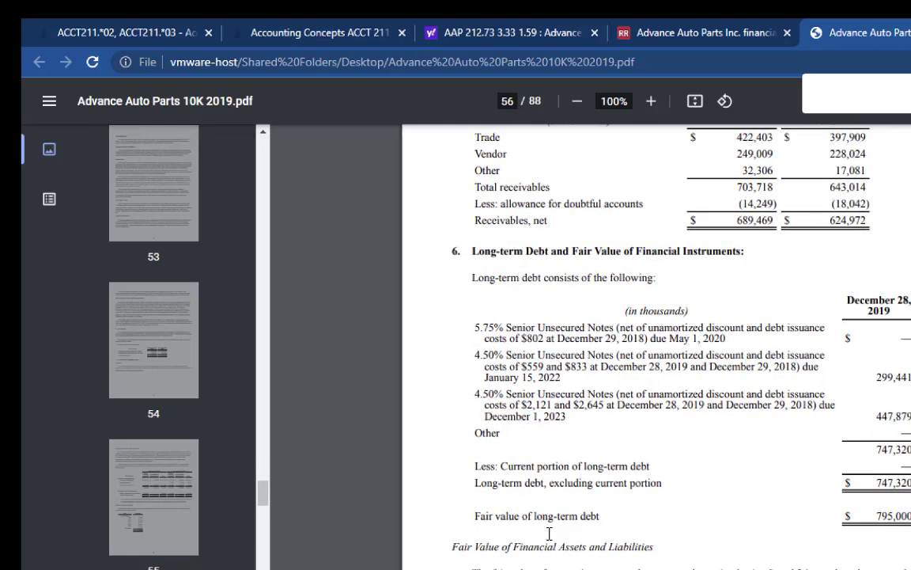
pyautogui.scroll(-5, 550, 535)
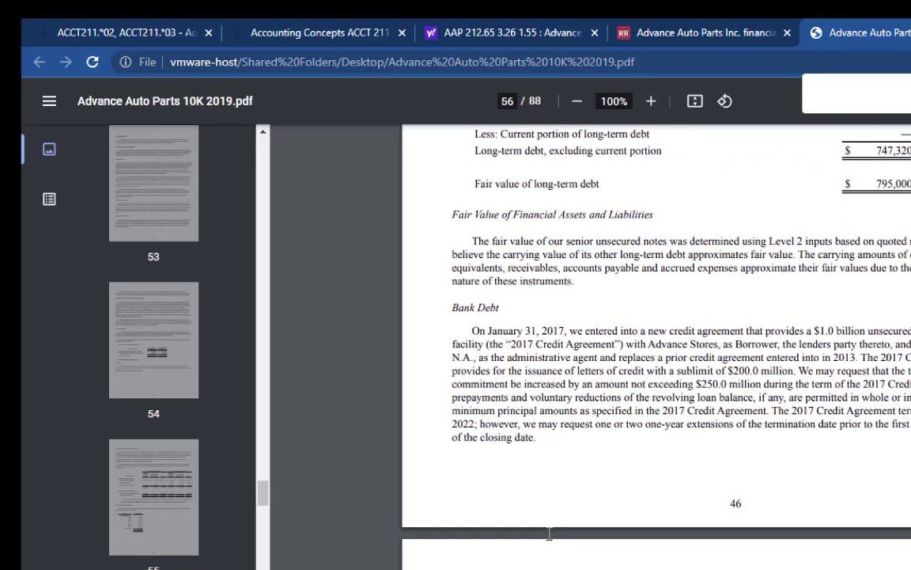
pyautogui.scroll(-13, 550, 534)
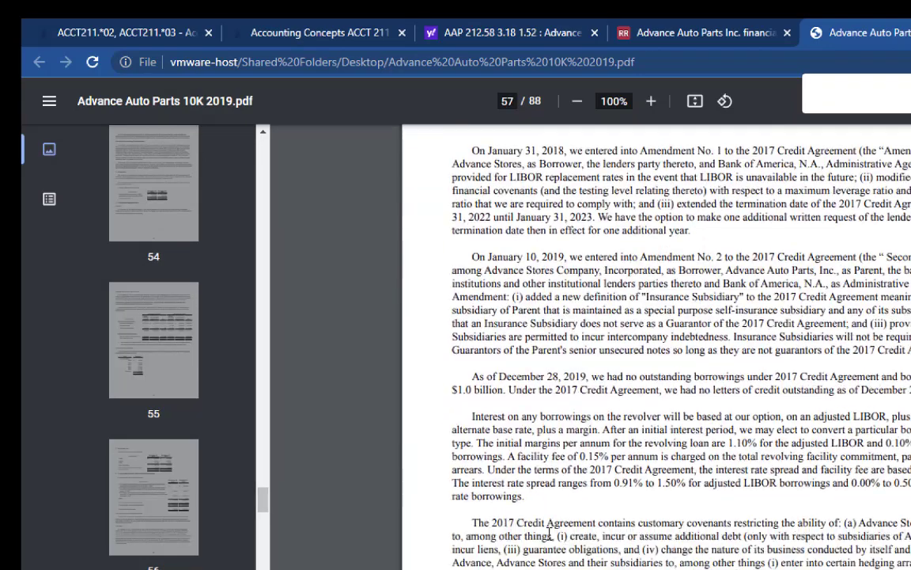
pyautogui.scroll(-6, 550, 534)
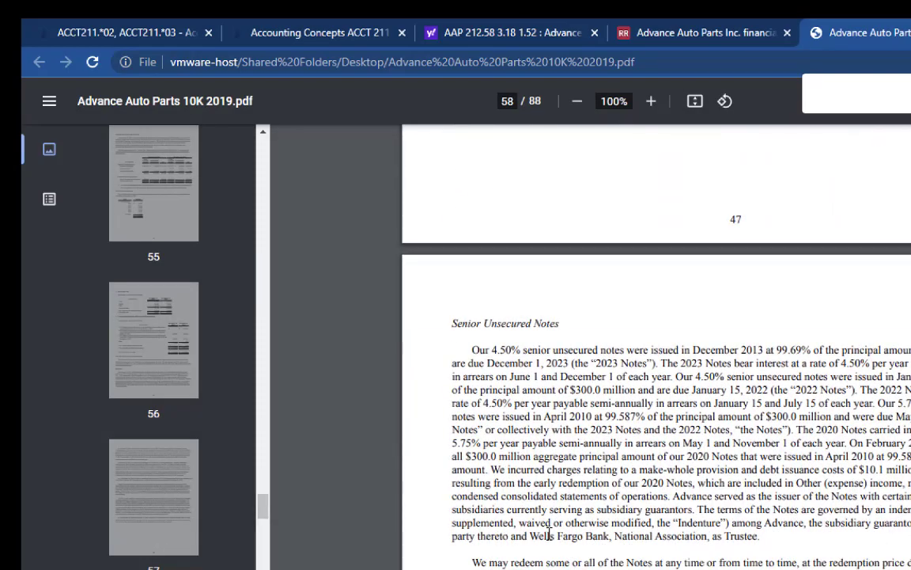
pyautogui.scroll(-6, 550, 535)
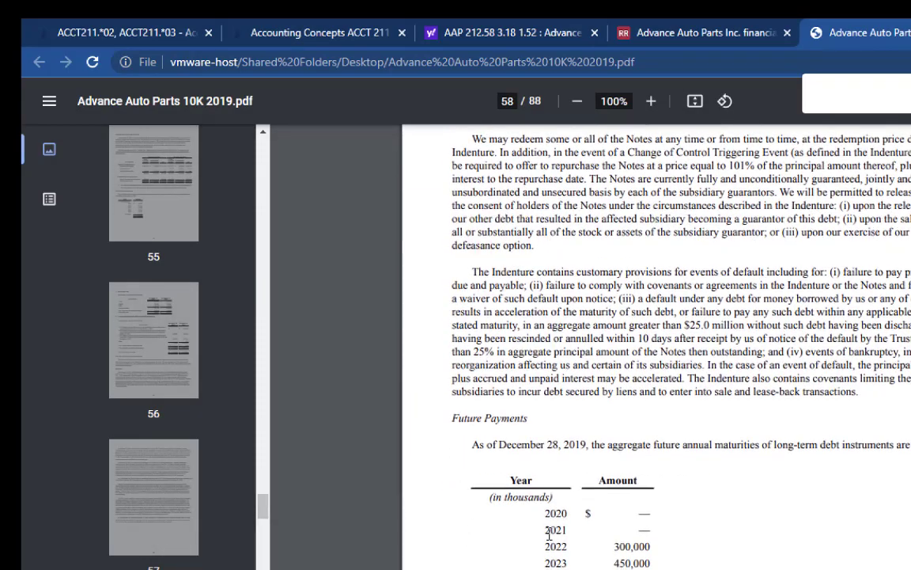
pyautogui.scroll(-4, 550, 534)
pyautogui.scroll(-5, 549, 534)
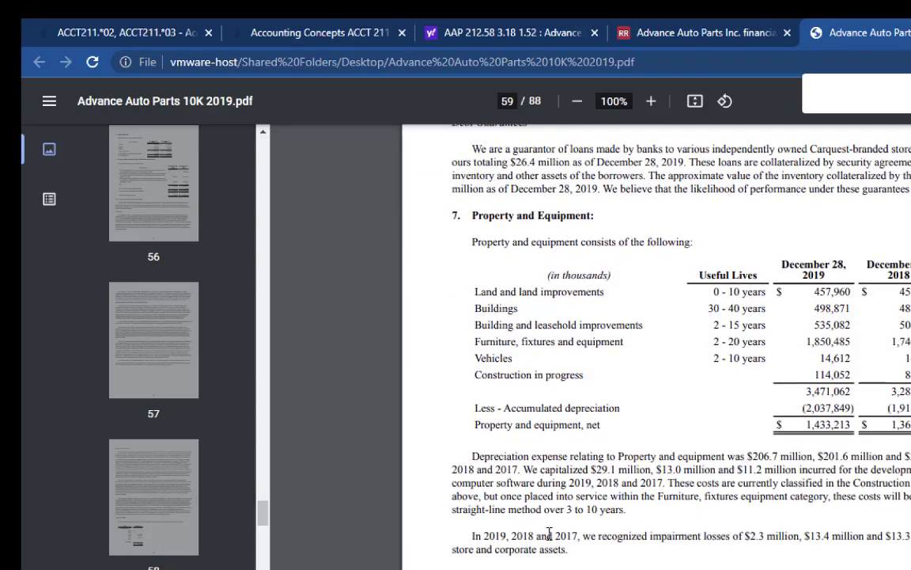
pyautogui.scroll(-10, 550, 534)
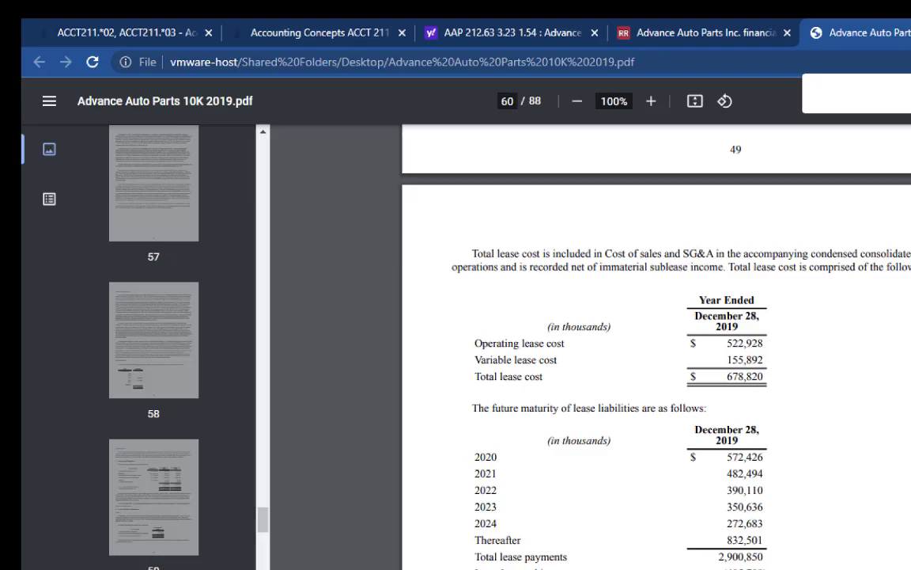
pyautogui.hotkey('alt', 'Tab')
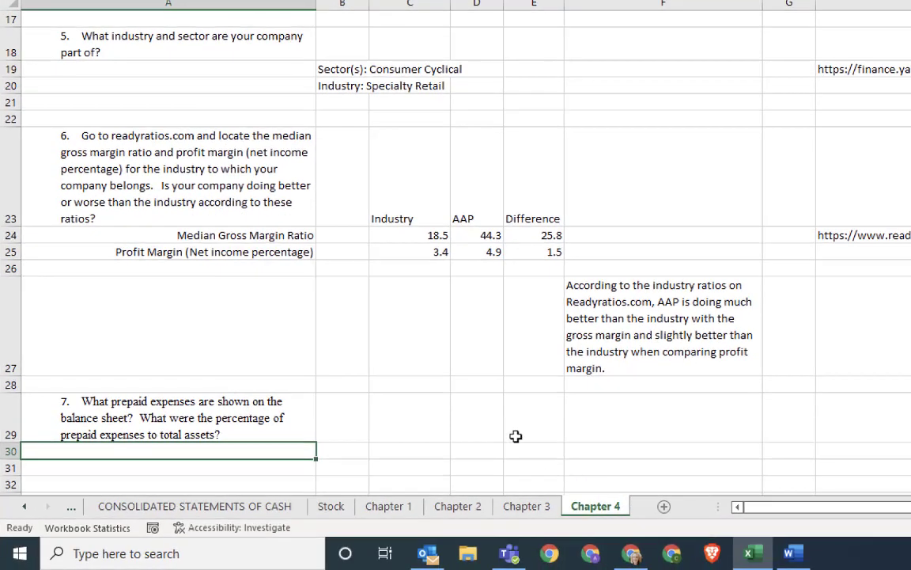
# Answer question 7 in C29 with "The prepaid expenses were not broken out on the balance sheet.".
pyautogui.click(429, 430)
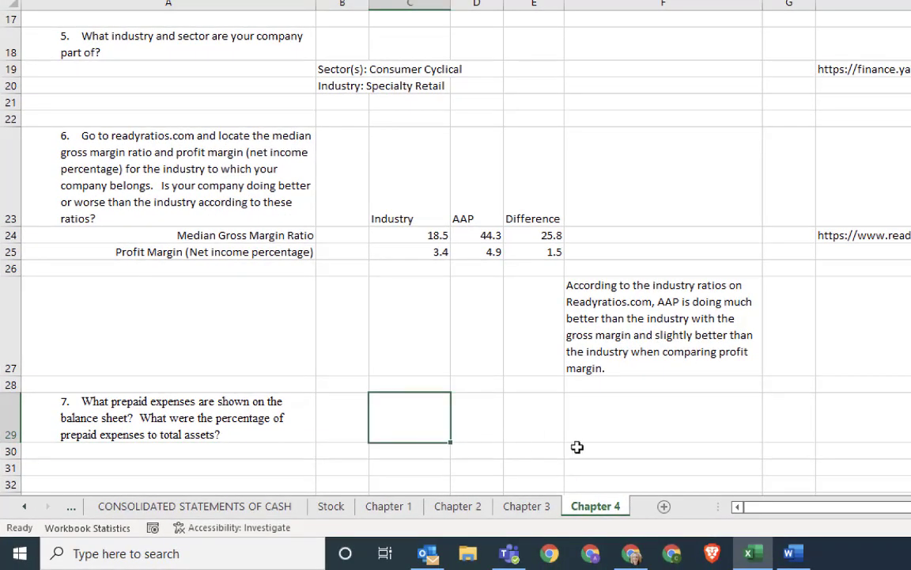
pyautogui.write('The prepaid')
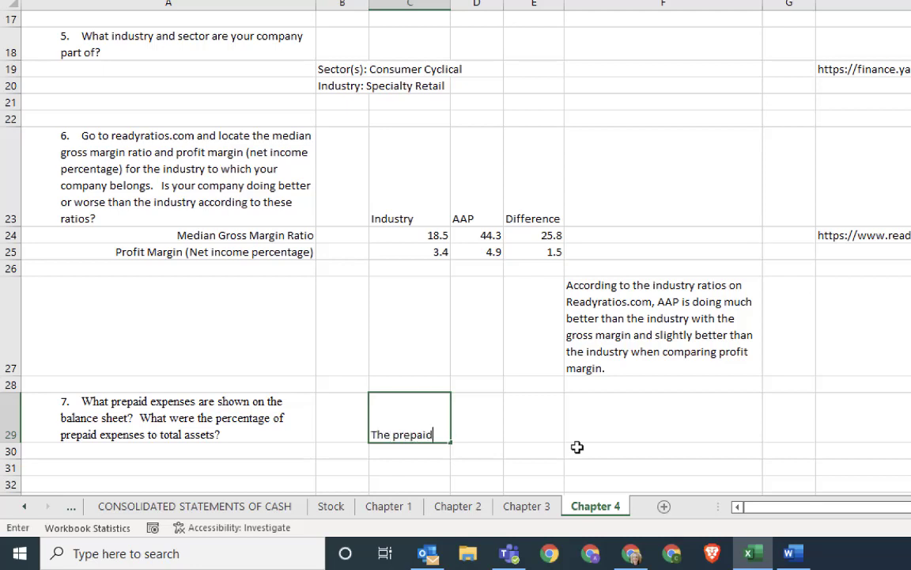
pyautogui.write(' expenses w')
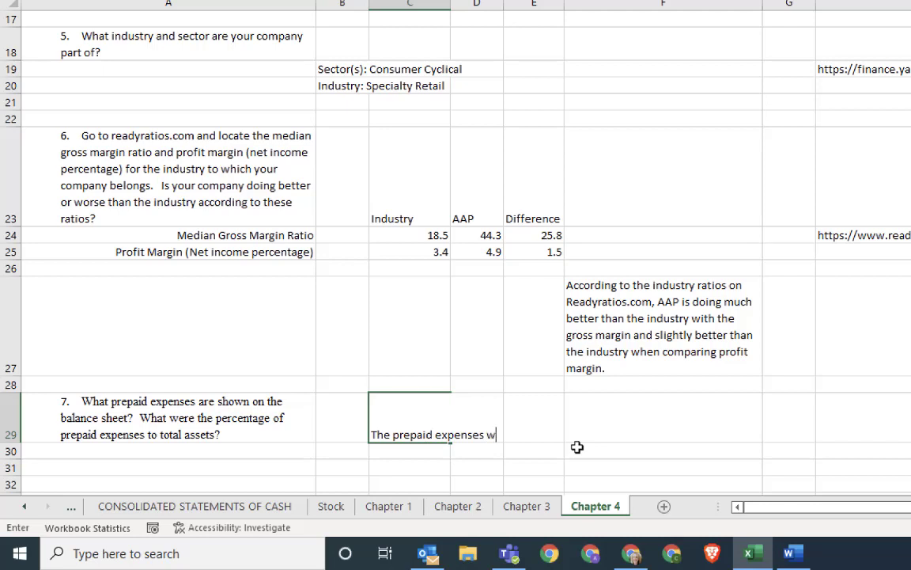
pyautogui.write('ere not broken out')
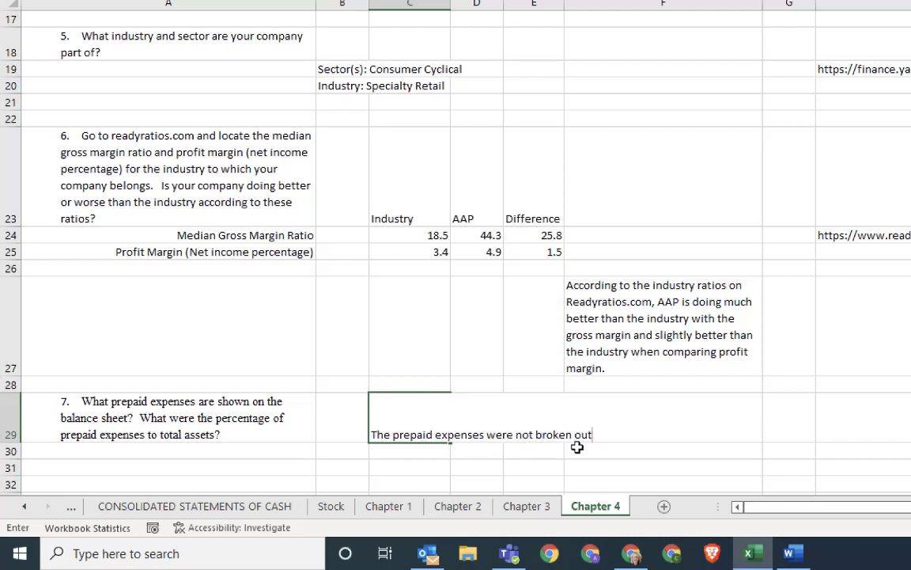
pyautogui.write(' on the balance sheet.')
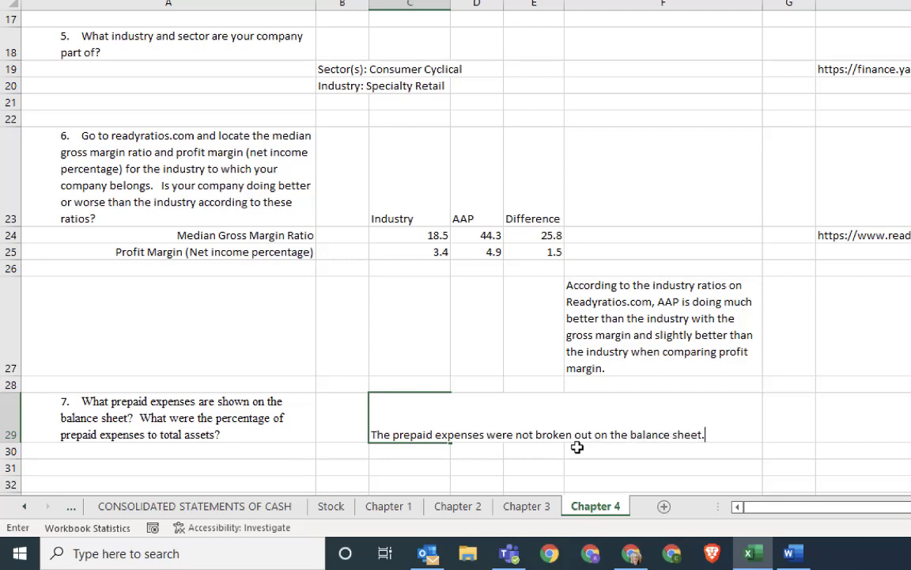
pyautogui.press('Return')
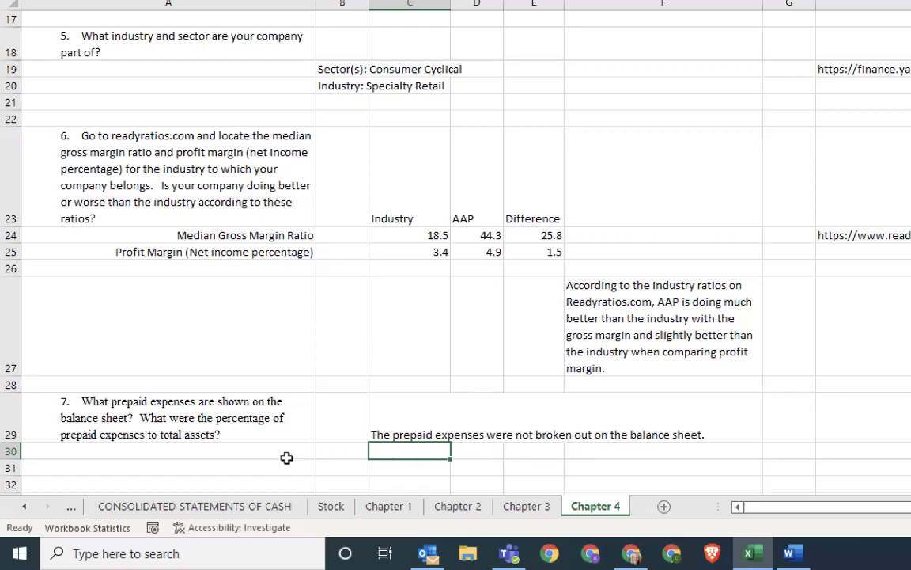
# Label cells A30 to A32 below question 7 as Prepaid Expenses, Total Assets and Percentage.
pyautogui.scroll(-1, 374, 435)
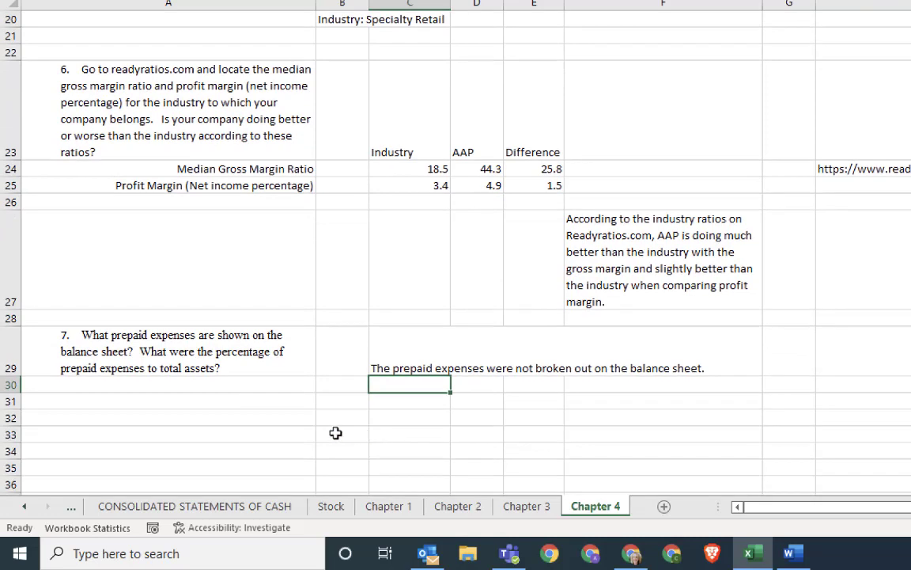
pyautogui.click(255, 386)
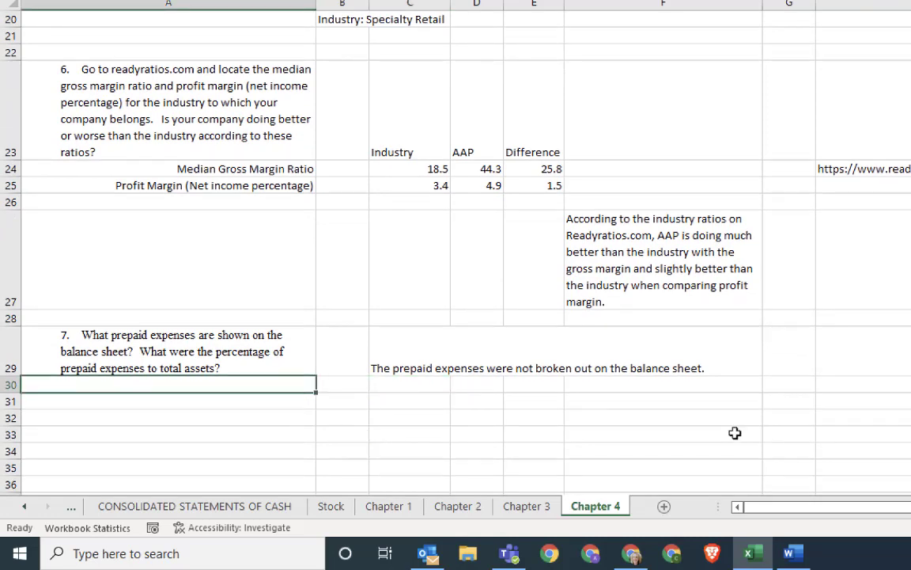
pyautogui.write('Prepaid Expenses')
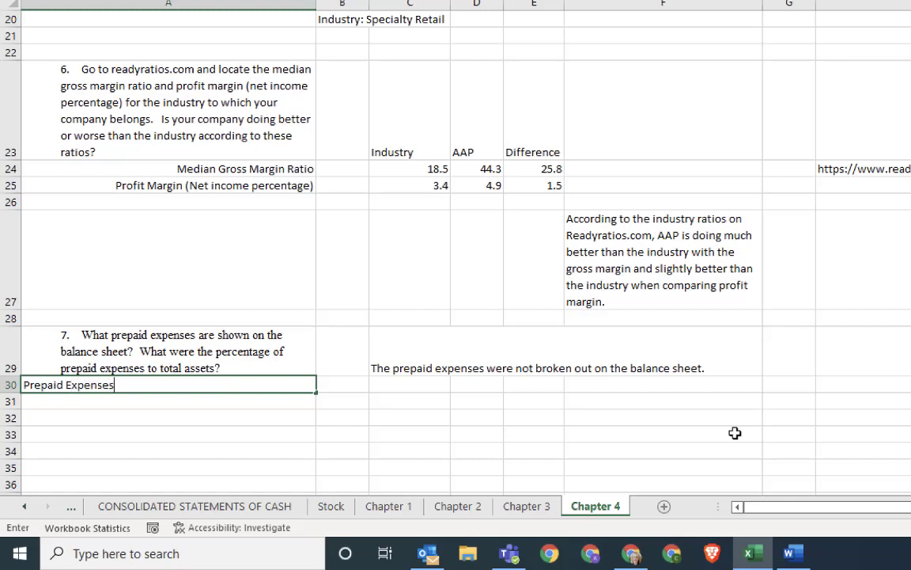
pyautogui.press('Return')
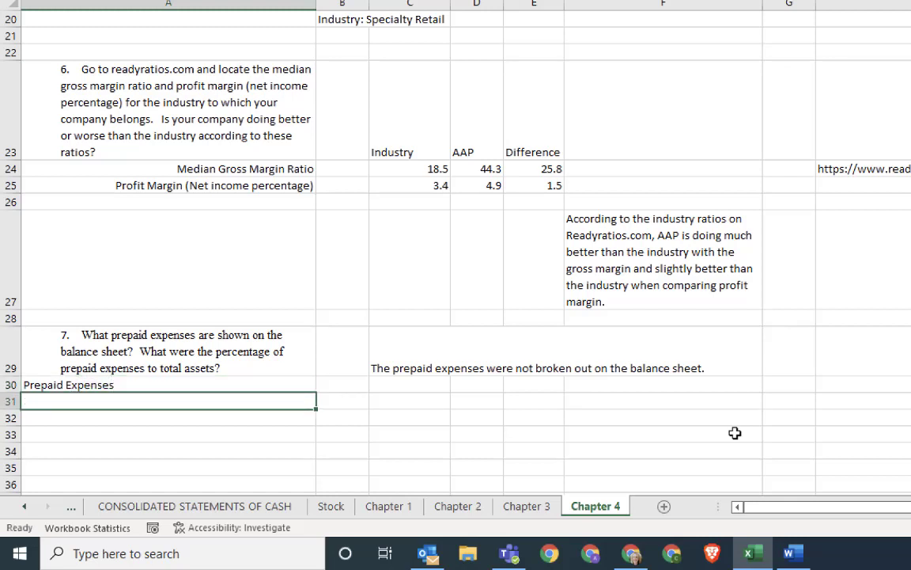
pyautogui.write('A')
pyautogui.press('BackSpace')
pyautogui.write('Total ASs')
pyautogui.press('BackSpace')
pyautogui.write('sset')
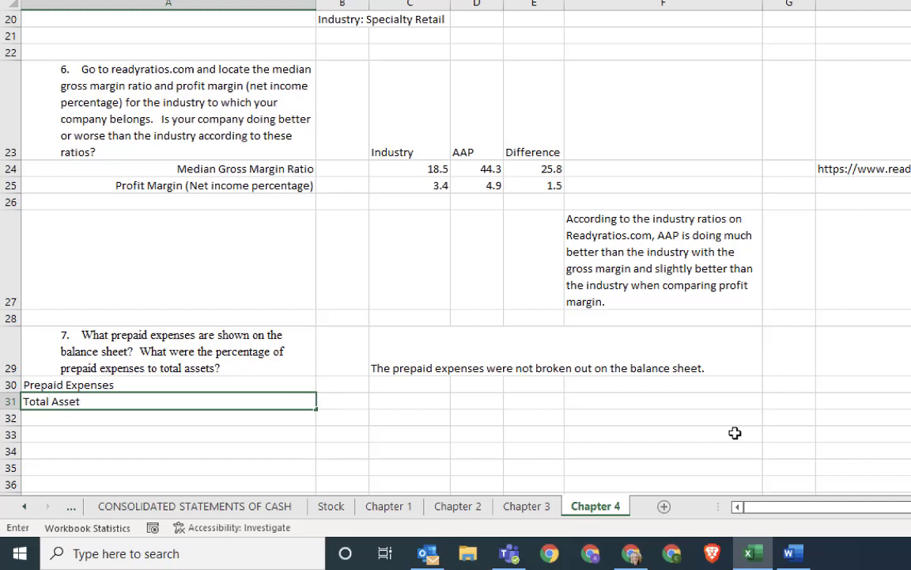
pyautogui.write('s')
pyautogui.press('Return')
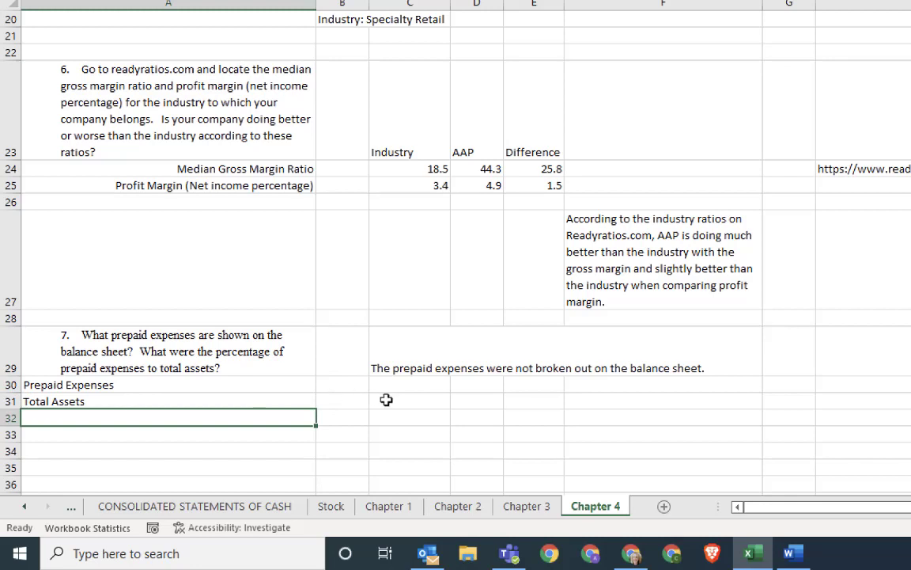
pyautogui.click(345, 425)
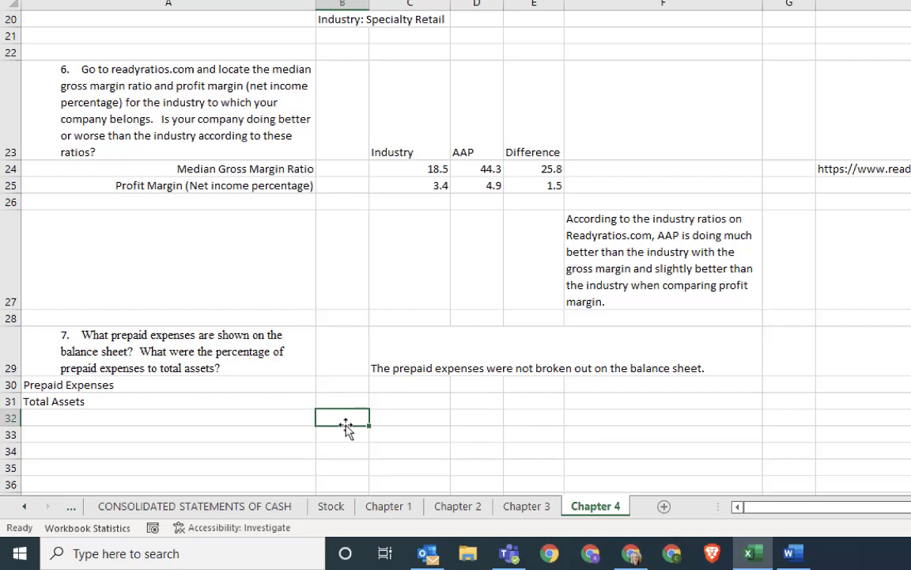
pyautogui.click(252, 415)
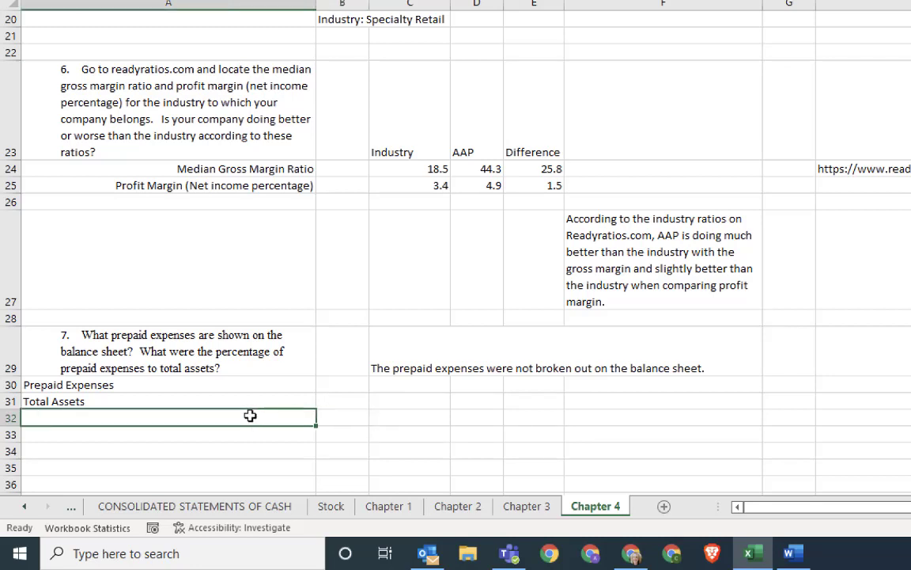
pyautogui.write('Prepaid Expensesercne')
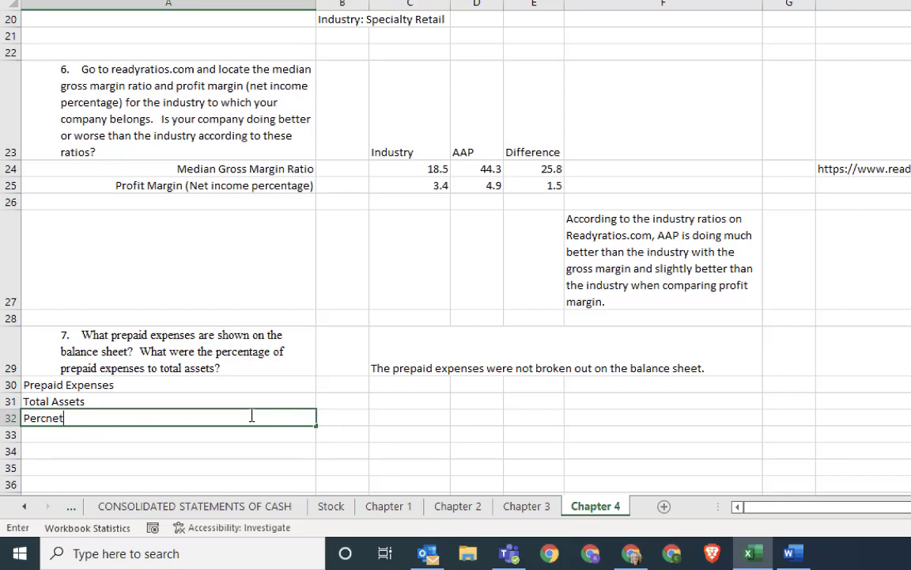
pyautogui.write('t')
pyautogui.press('BackSpace')
pyautogui.press('BackSpace')
pyautogui.press('BackSpace')
pyautogui.write('entage')
pyautogui.press('Return')
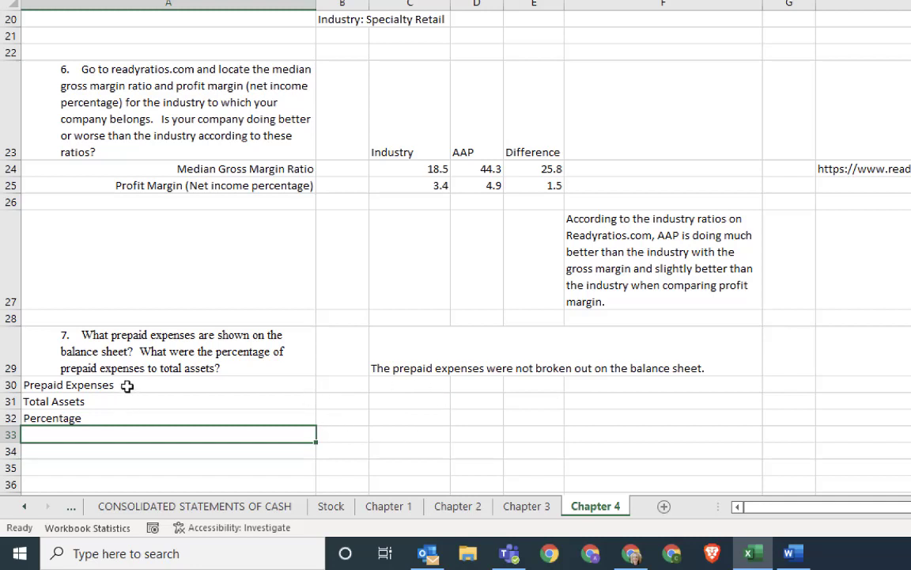
# Clear the Prepaid Expenses, Total Assets and Percentage labels from A30:A32.
pyautogui.moveTo(126, 385); pyautogui.dragTo(126, 415)
pyautogui.hotkey('ctrl', 'v')
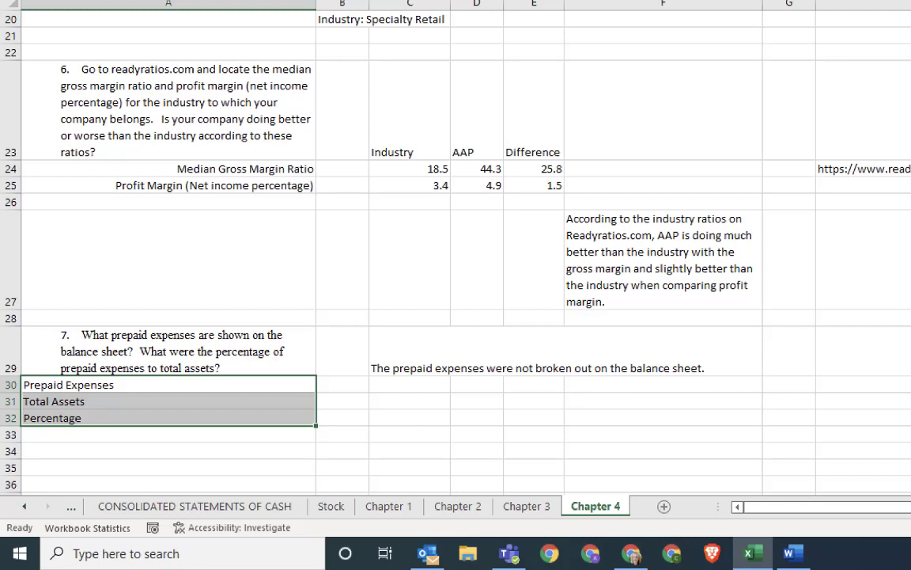
pyautogui.press('Delete')
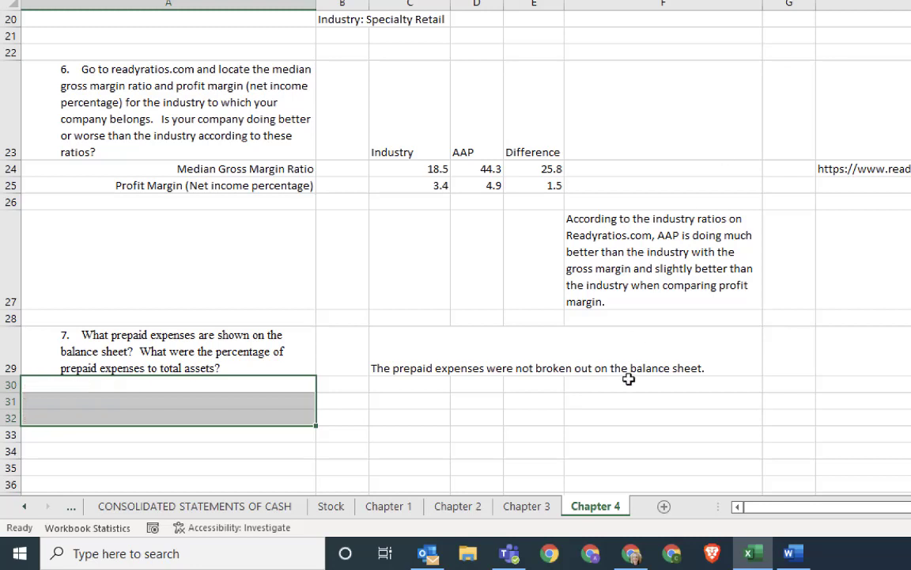
pyautogui.click(247, 418)
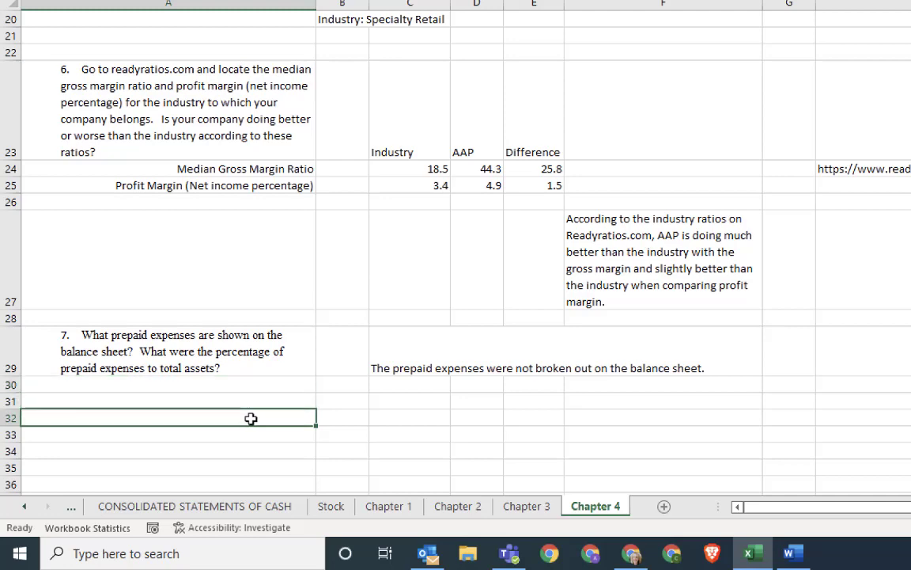
# Switch to the Word assignment, select Chapter 4 question 8 about recording the stock price, and return to the Excel workbook.
pyautogui.click(794, 553)
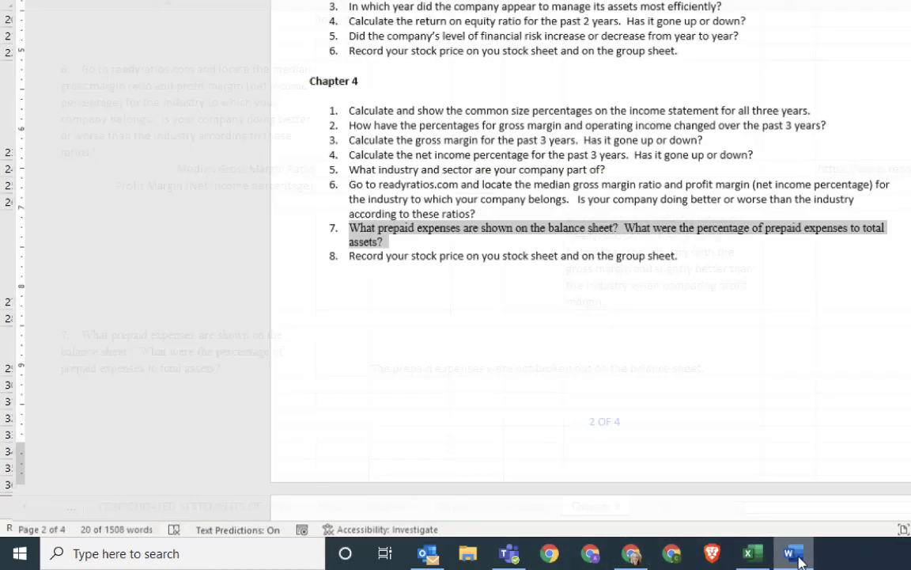
pyautogui.tripleClick(501, 250)
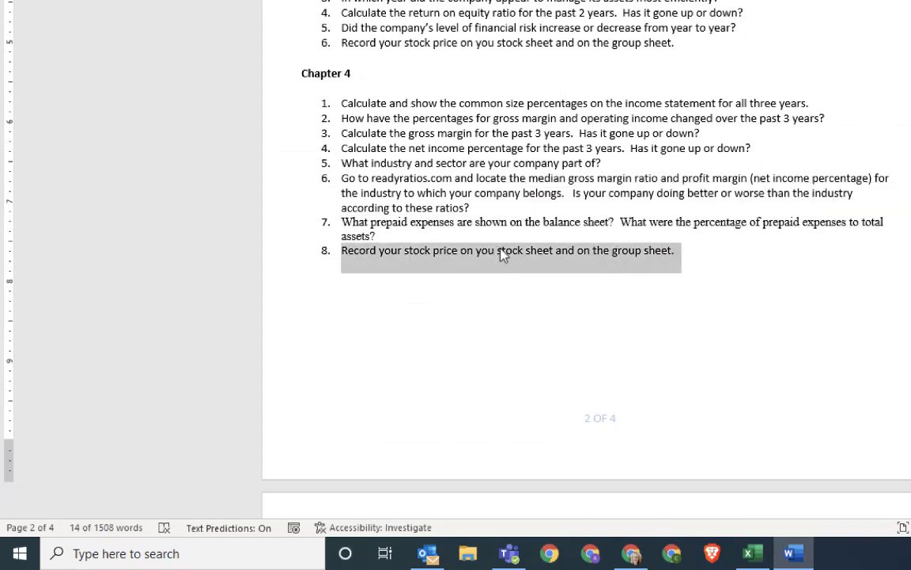
pyautogui.scroll(-1, 313, 301)
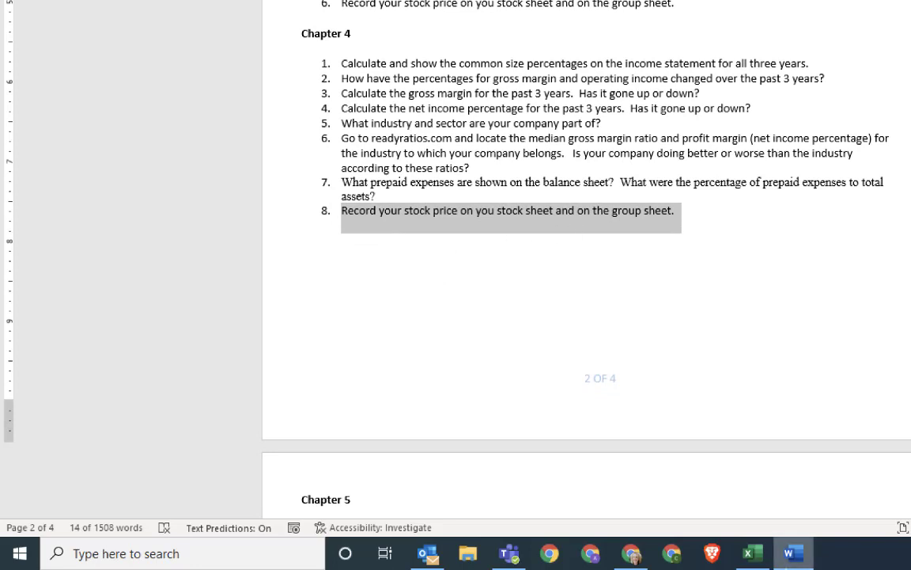
pyautogui.click(752, 553)
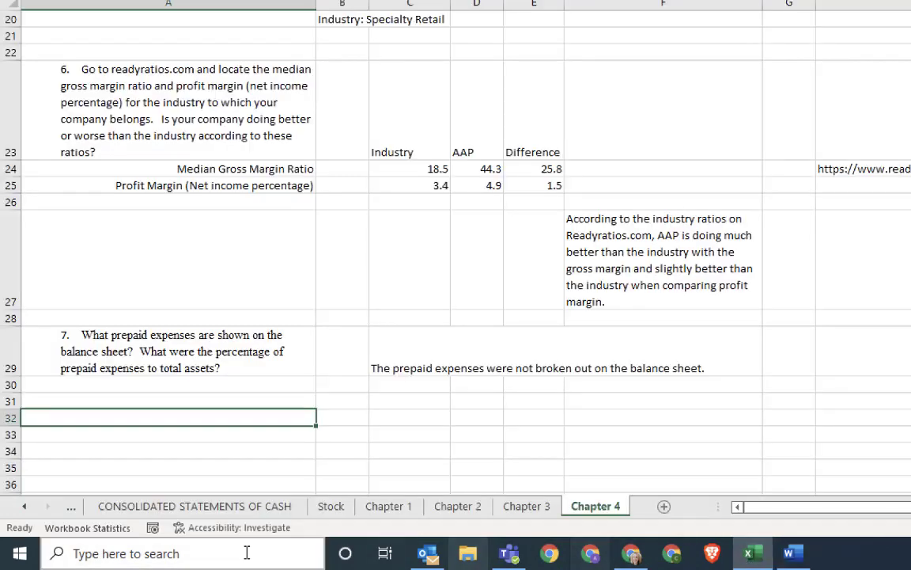
# On the Stock sheet, enter the date 3/23/22 in A26 below the last recorded price date.
pyautogui.click(331, 506)
pyautogui.click(101, 435)
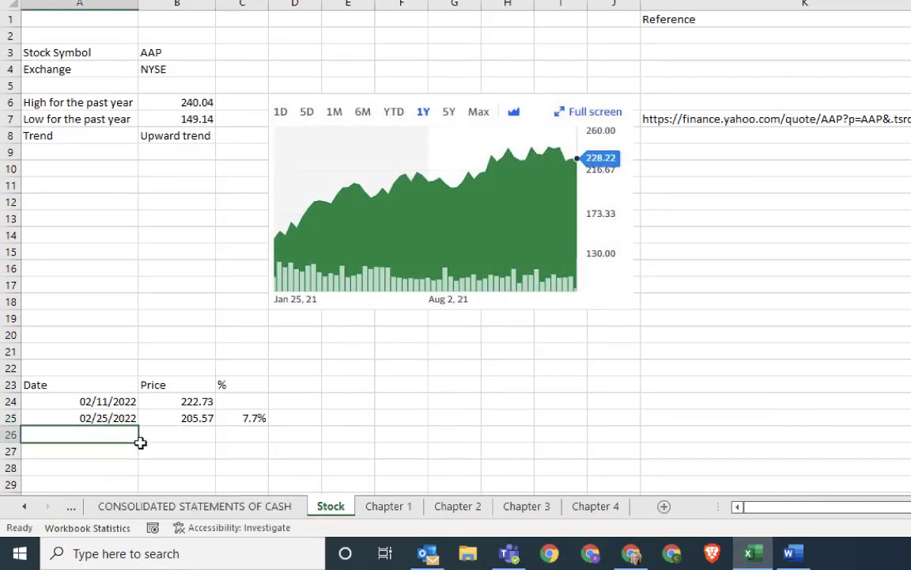
pyautogui.write('3/23/22')
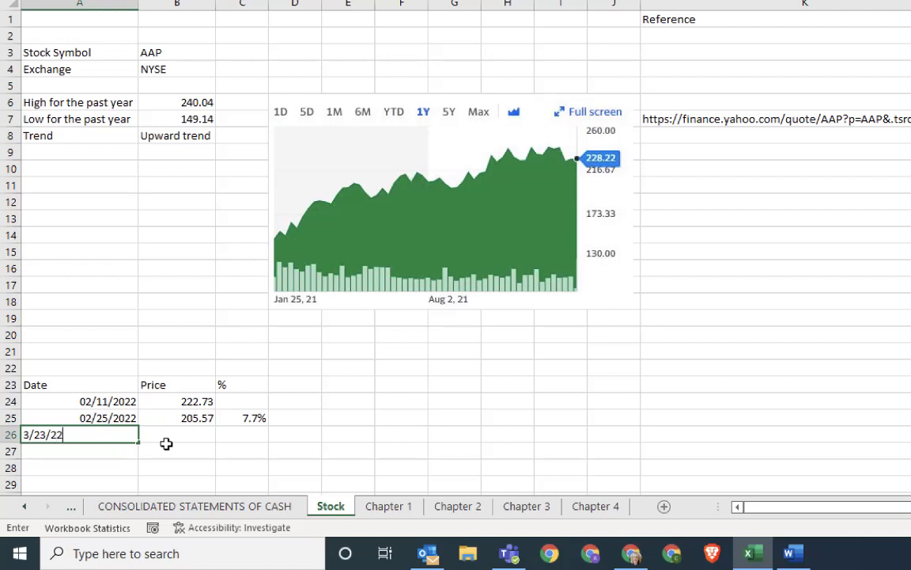
pyautogui.press('Tab')
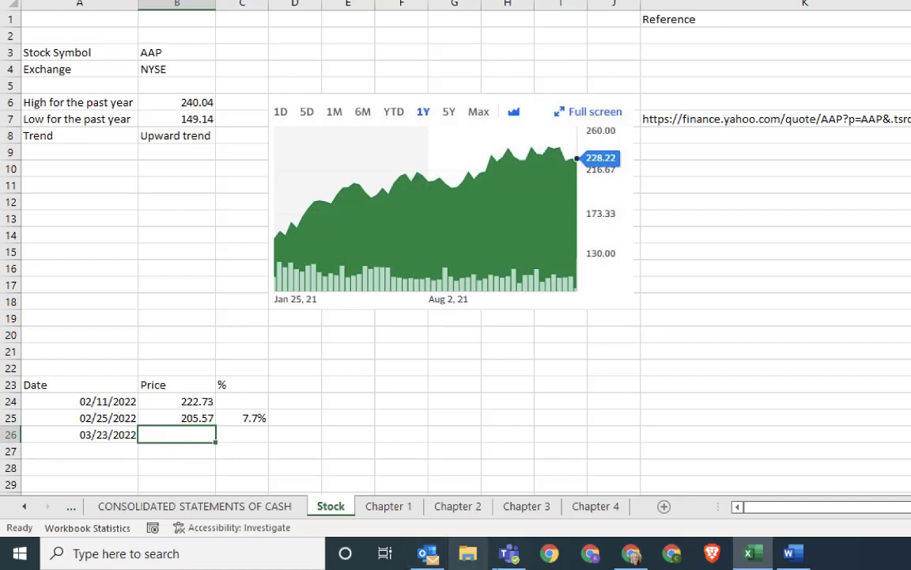
# Switch to the browser and show the Yahoo Finance summary for Advance Auto Parts to find the previous closing price.
pyautogui.click(623, 558)
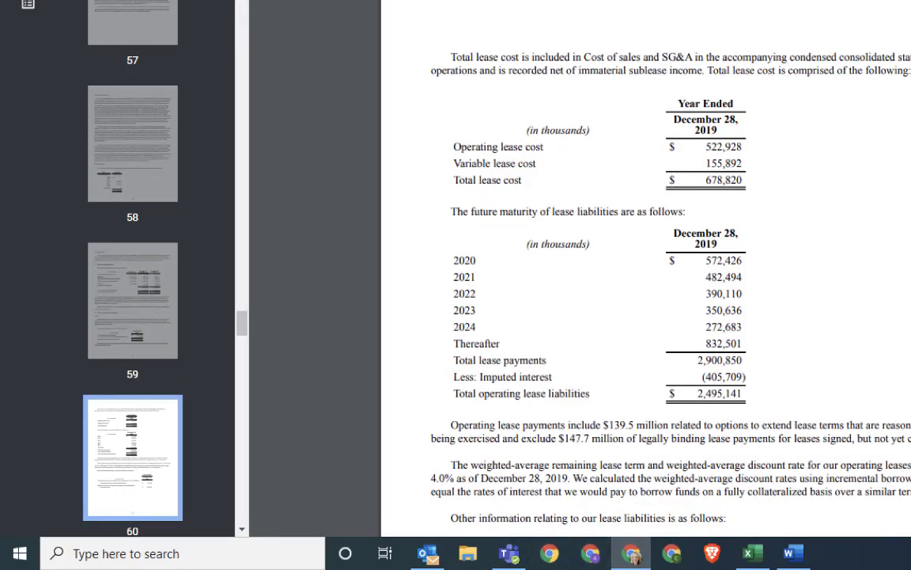
pyautogui.hotkey('ctrl', 'Tab')
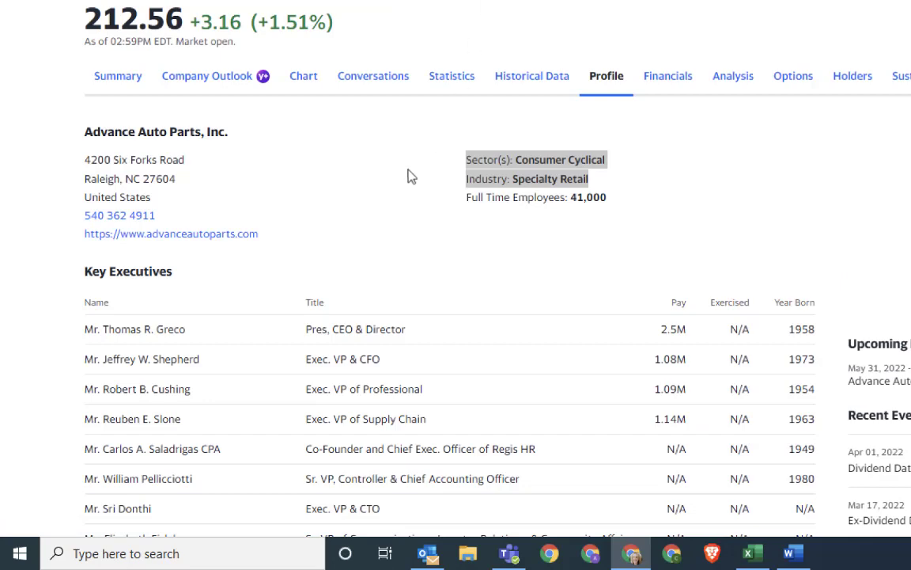
pyautogui.scroll(3, 409, 178)
pyautogui.scroll(-1, 409, 178)
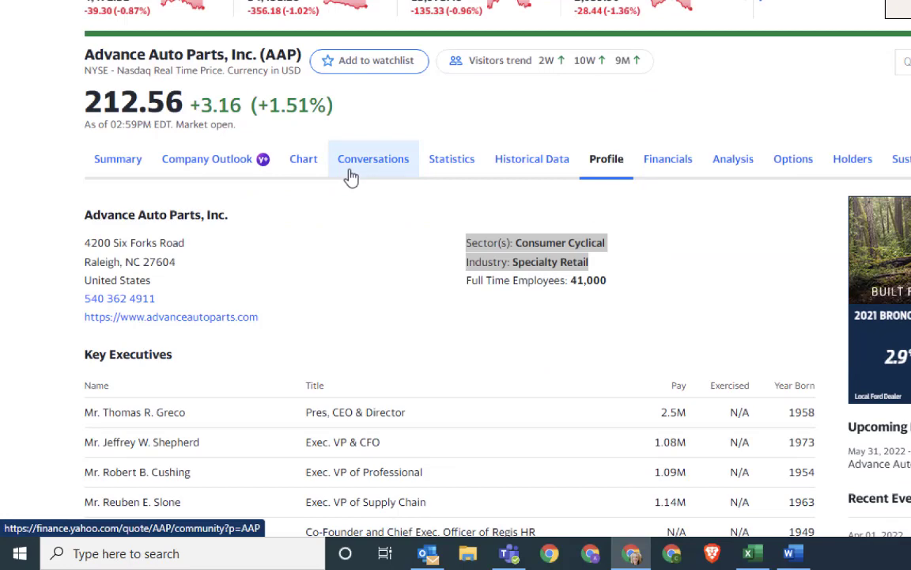
pyautogui.click(126, 160)
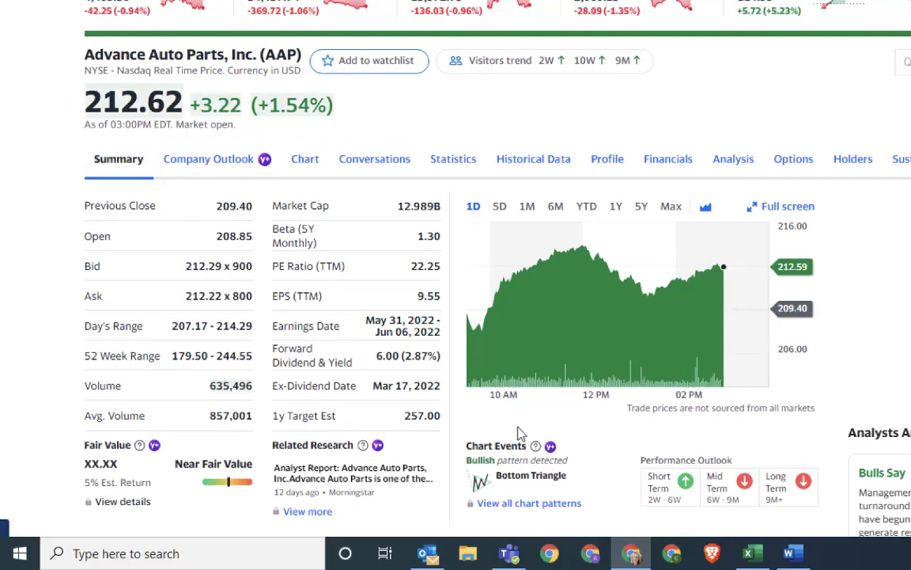
# Return to the Stock sheet in Excel and enter 209.40 as the price in B26.
pyautogui.click(751, 554)
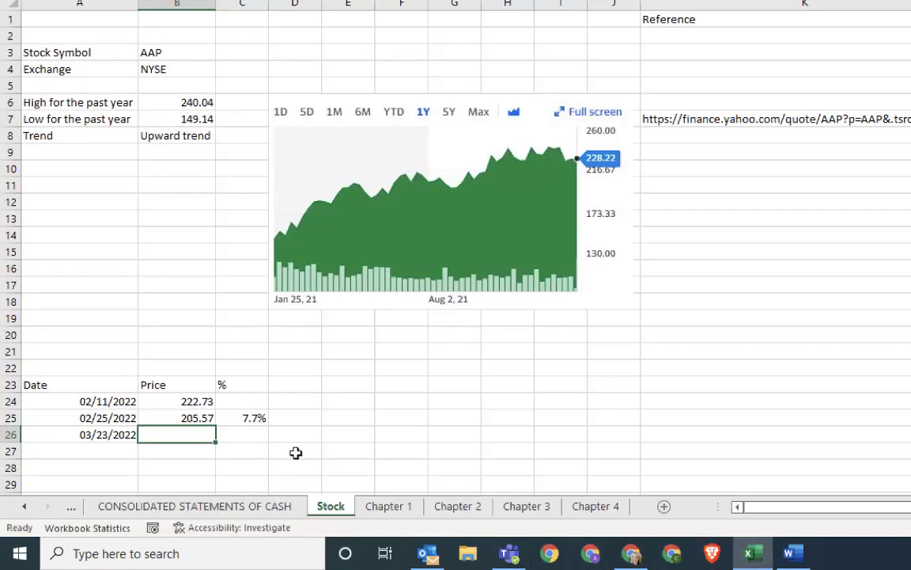
pyautogui.write('209.40')
pyautogui.press('Return')
pyautogui.hscroll(3, 295, 453)
pyautogui.hscroll(-3, 185, 464)
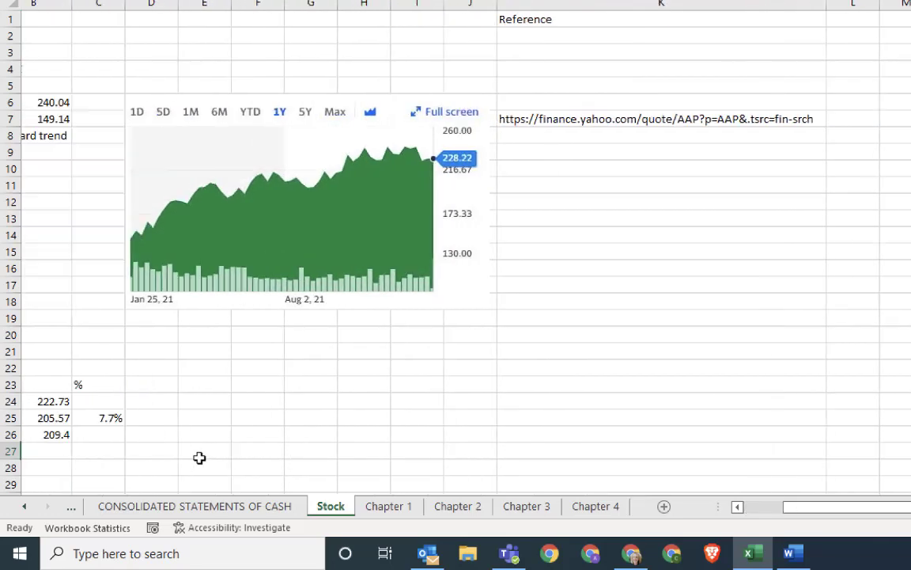
# Change the date in A26 to 3/22/22 to match the previous closing price.
pyautogui.click(102, 434)
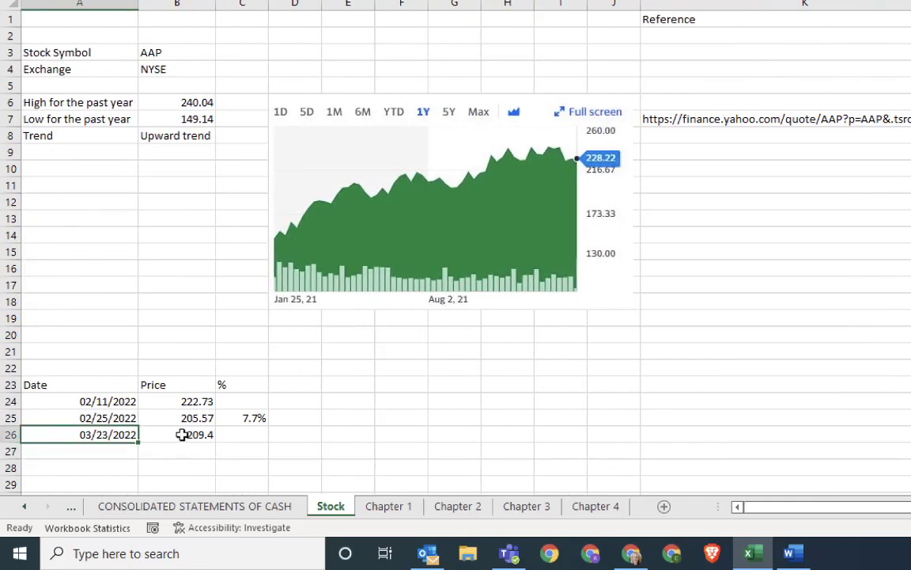
pyautogui.write('3/22/22')
pyautogui.press('Return')
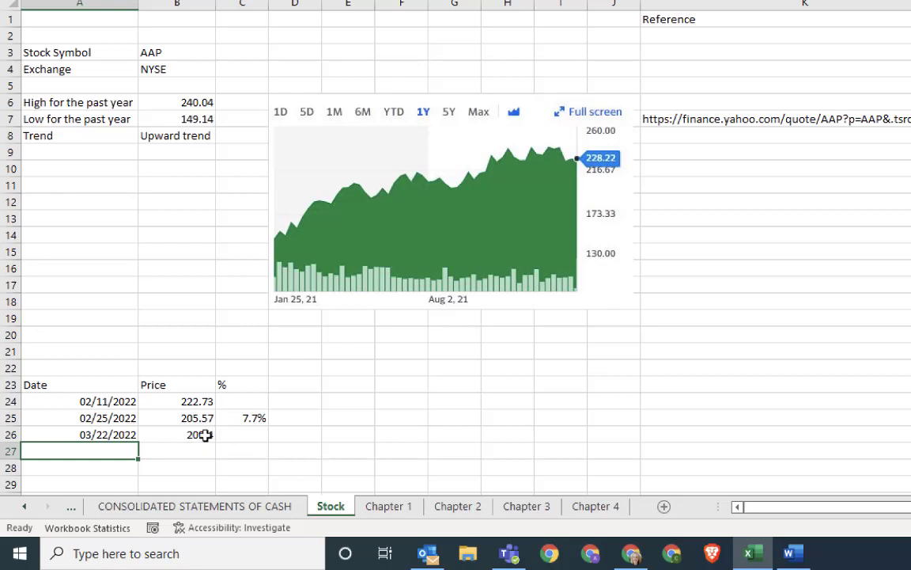
# On the Stock sheet, replace the percentage change in C25 with the formula =B25-B24/B24.
pyautogui.click(257, 417)
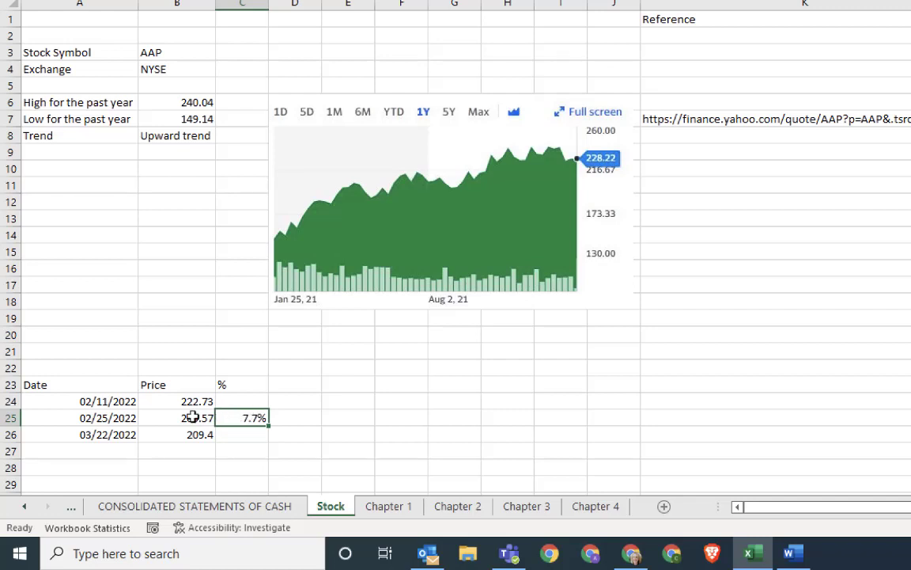
pyautogui.doubleClick(237, 421)
pyautogui.press('Escape')
pyautogui.write('=')
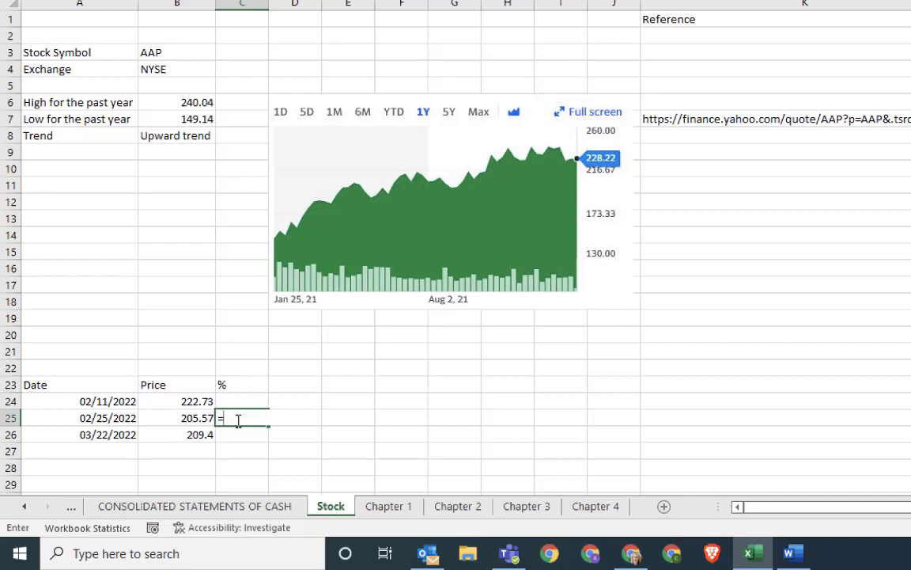
pyautogui.press('Left')
pyautogui.write('-')
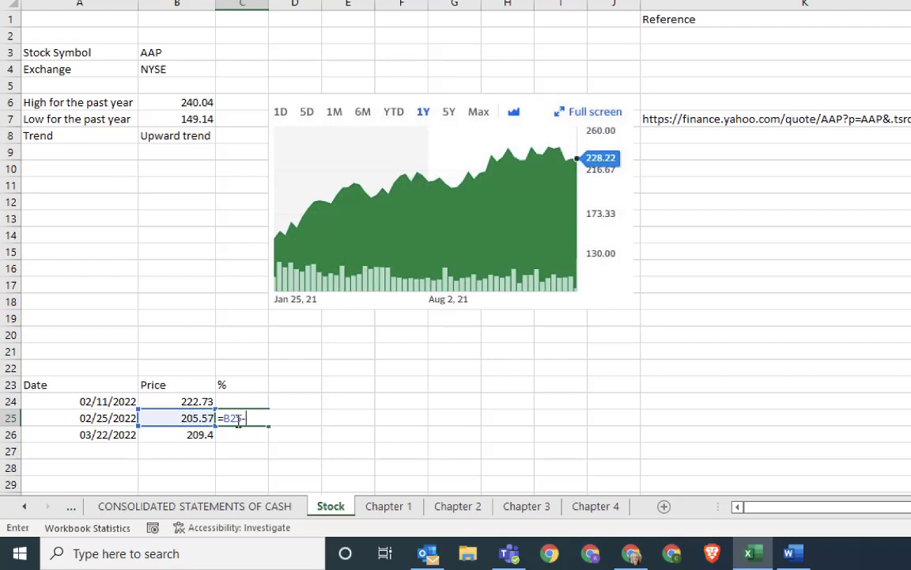
pyautogui.press('Up')
pyautogui.press('Left')
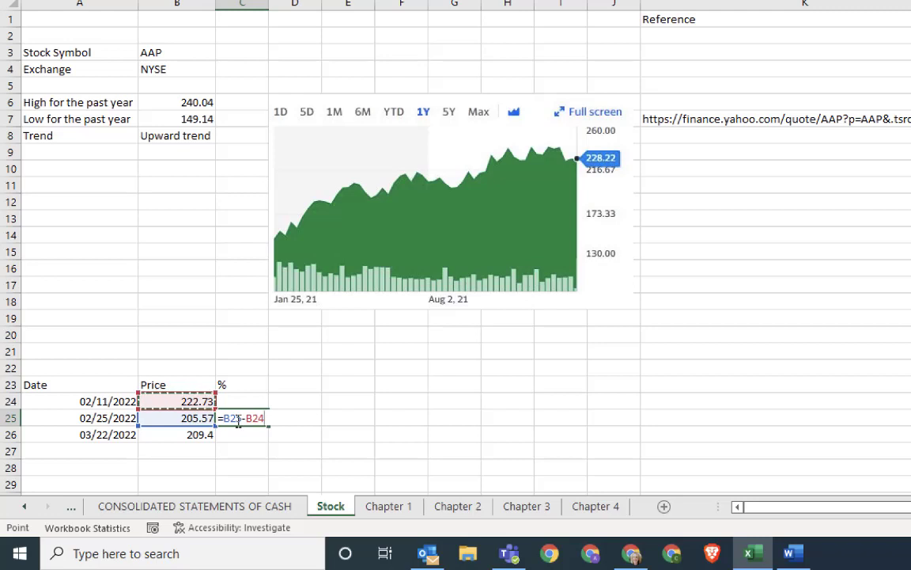
pyautogui.write('/')
pyautogui.press('Left')
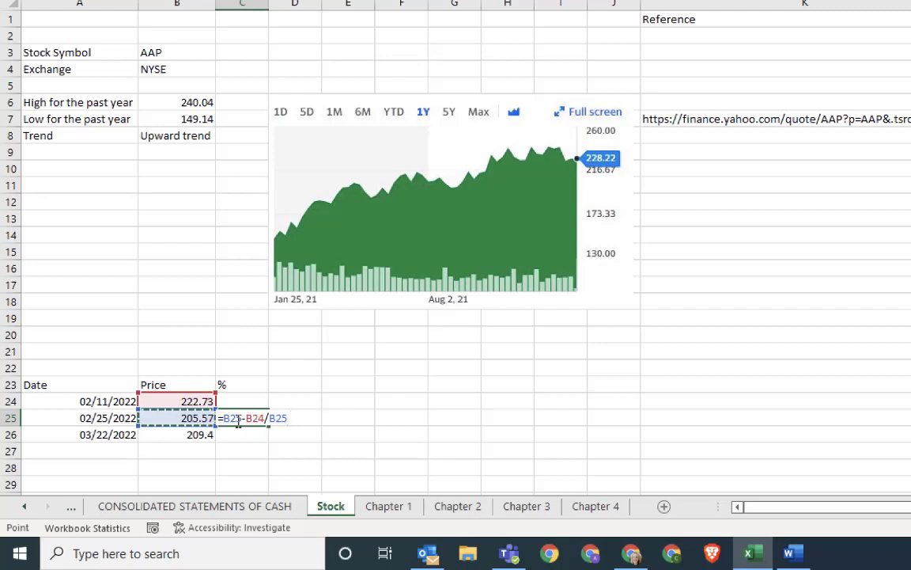
pyautogui.press('Up')
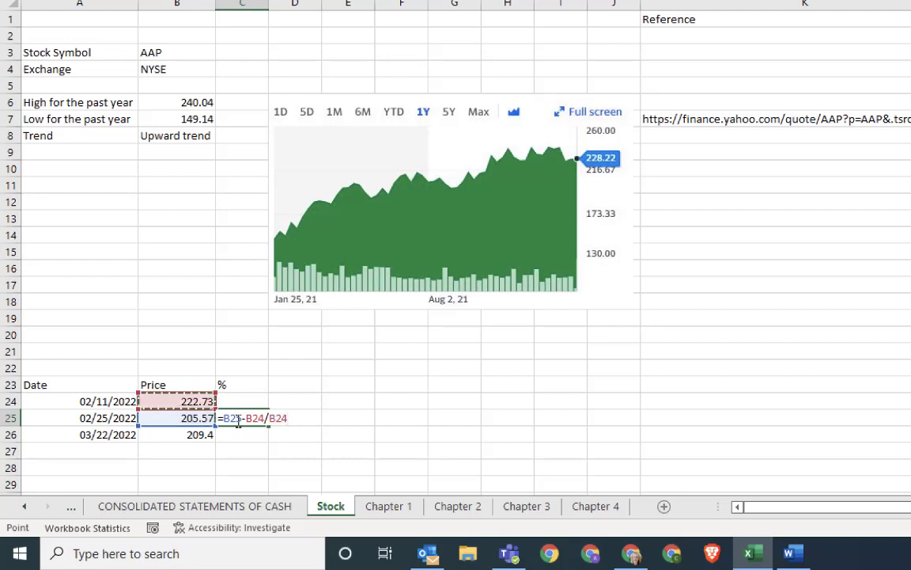
pyautogui.press('Return')
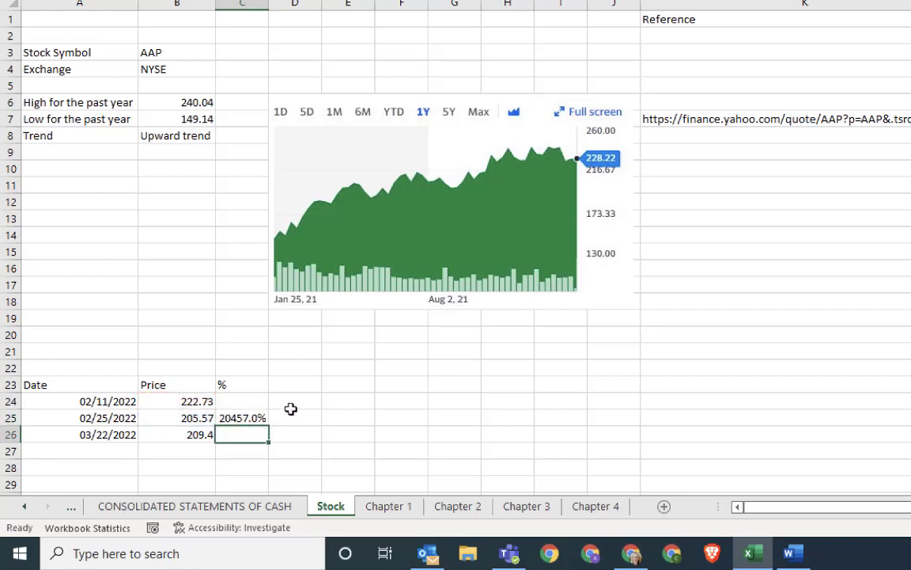
# Correct the formula in C25 with parentheses around the price difference so it reads =(B25-B24)/B24.
pyautogui.click(241, 418)
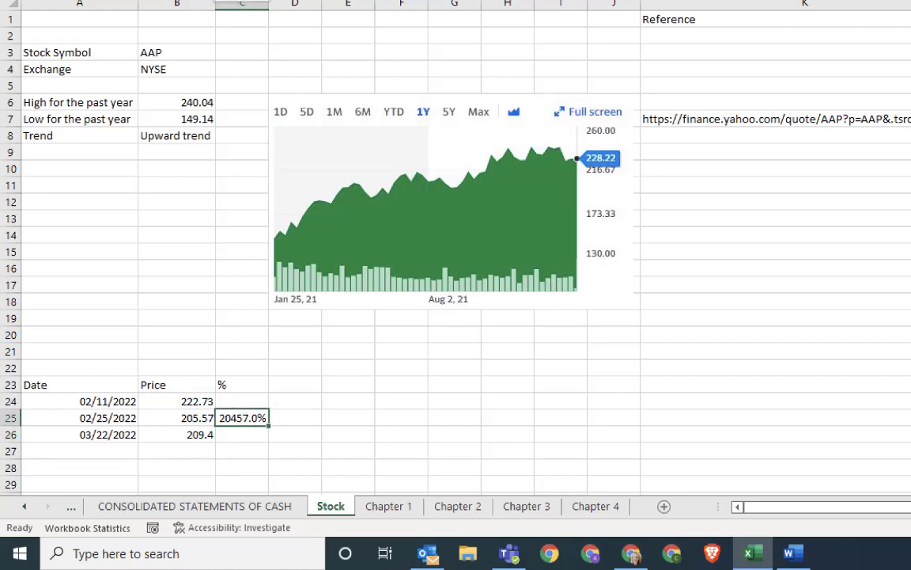
pyautogui.press('F2')
pyautogui.write('(')
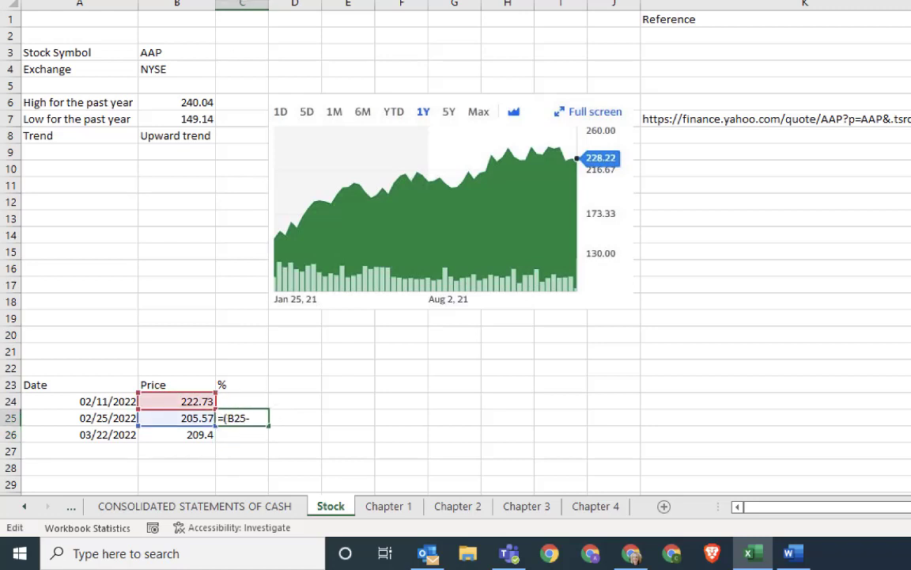
pyautogui.write('B24/B24')
pyautogui.press('Return')
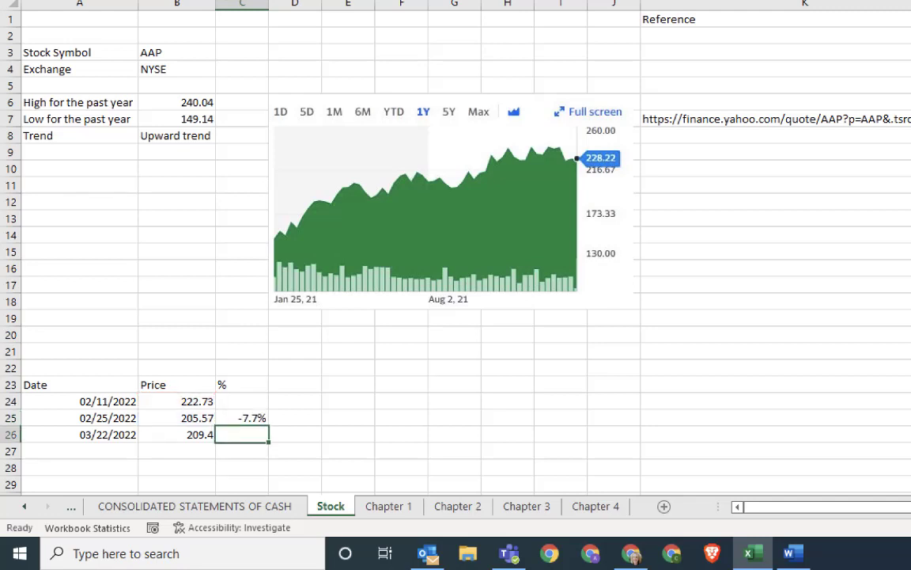
# Fill the percentage change formula from C25 down to C26 for the 03/22/2022 price.
pyautogui.click(263, 419)
pyautogui.moveTo(269, 427); pyautogui.dragTo(272, 440)
pyautogui.click(287, 425)
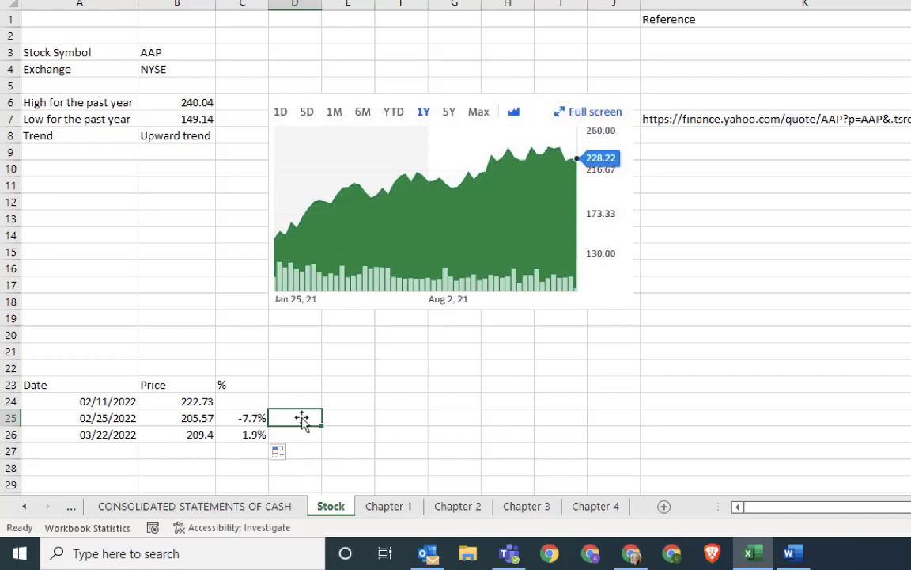
# Add the column heading "cumm diff" in D23 beside the % heading.
pyautogui.click(295, 386)
pyautogui.write('cumm')
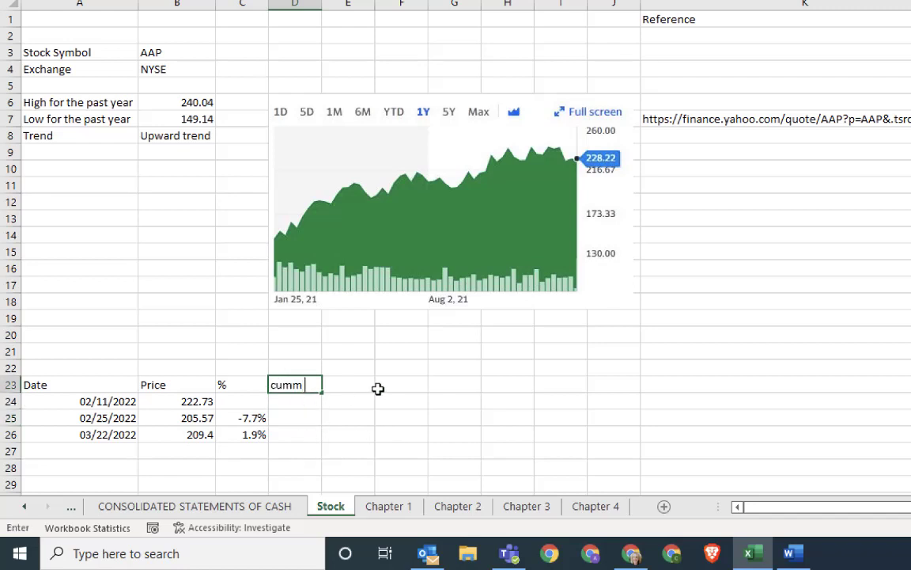
pyautogui.write(' diff')
pyautogui.press('Return')
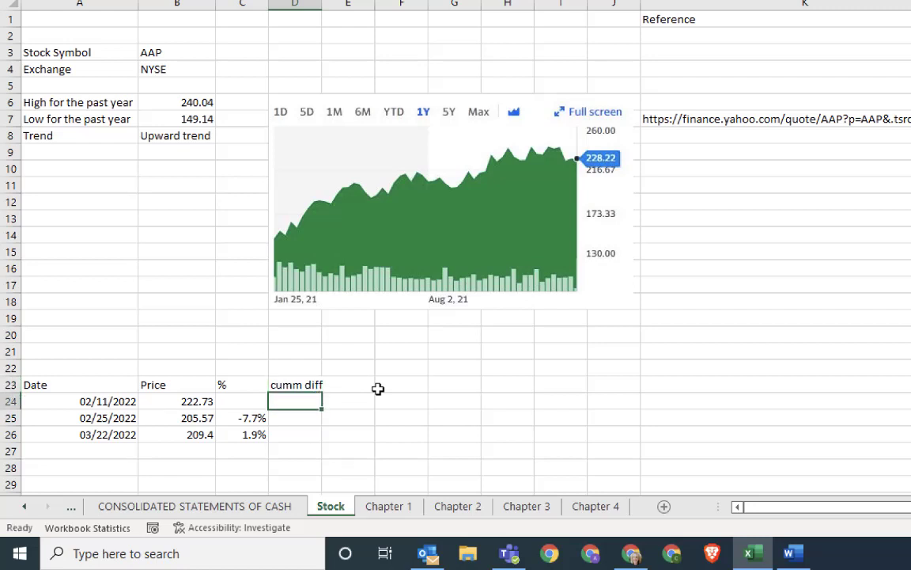
# Calculate the cumulative difference in D26 with the formula =C26+C25.
pyautogui.click(294, 435)
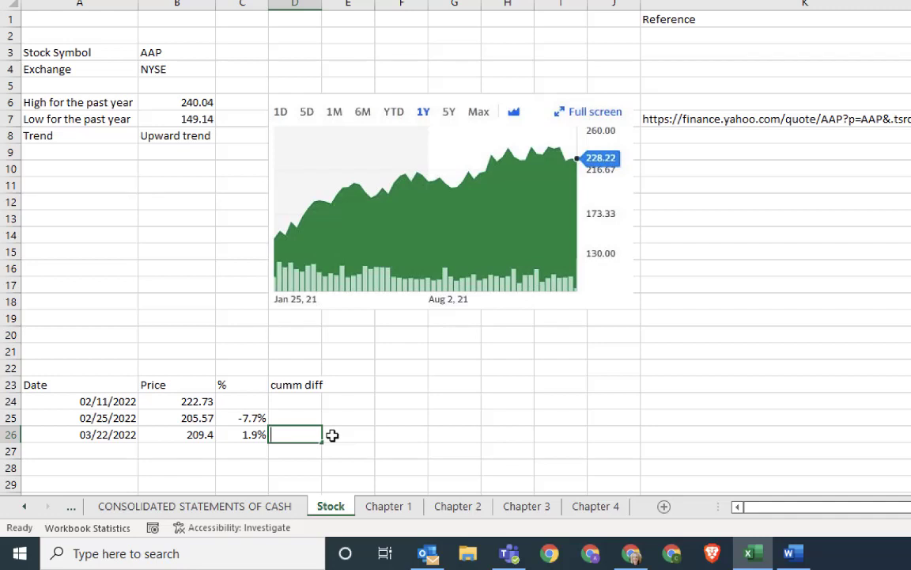
pyautogui.write('=')
pyautogui.press('Left')
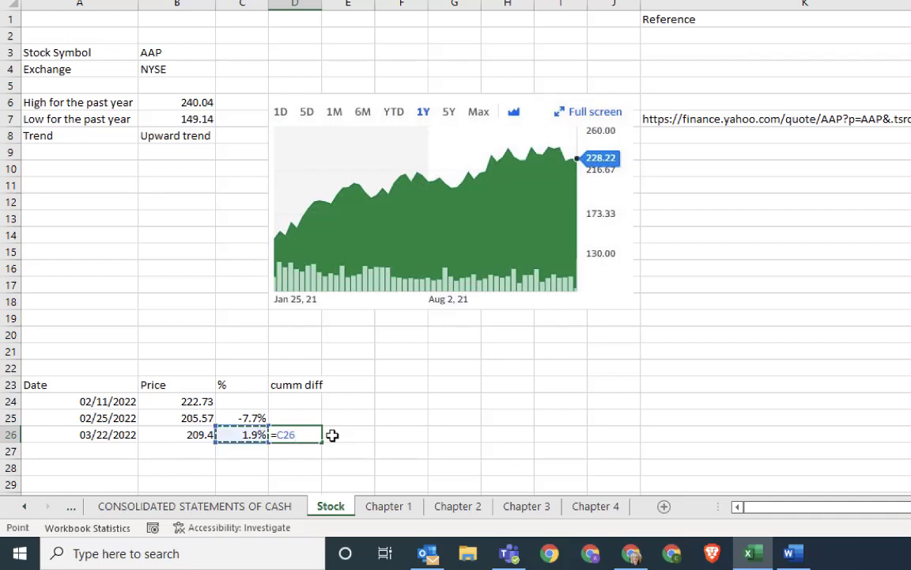
pyautogui.write('+')
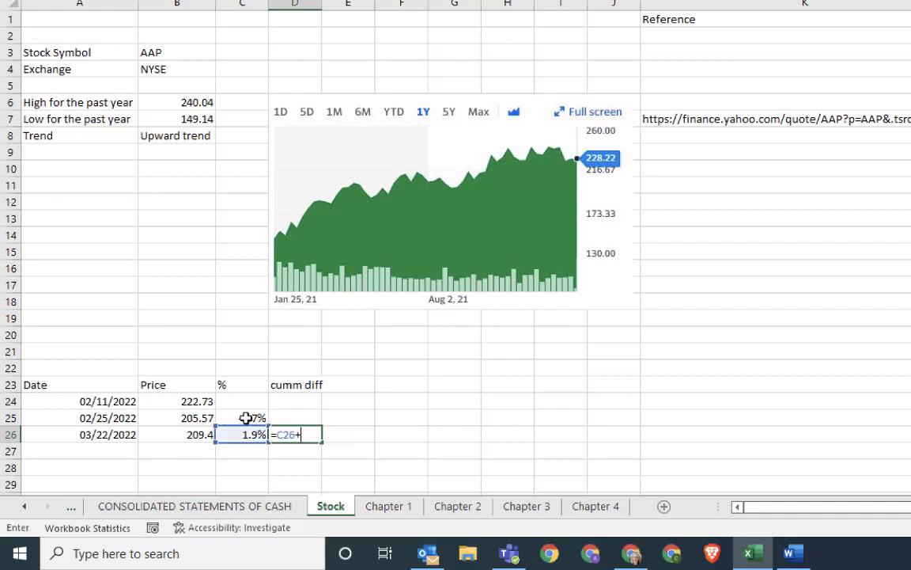
pyautogui.click(246, 418)
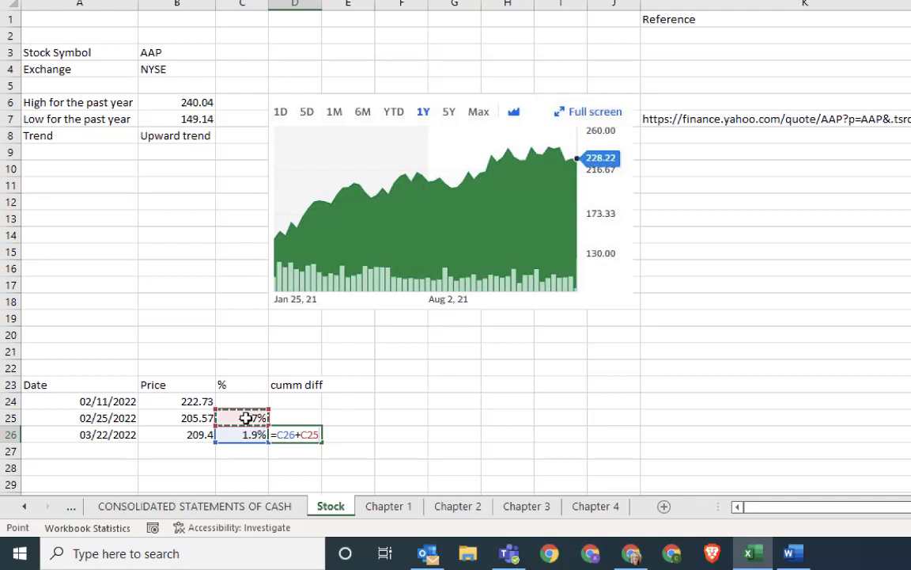
pyautogui.press('Return')
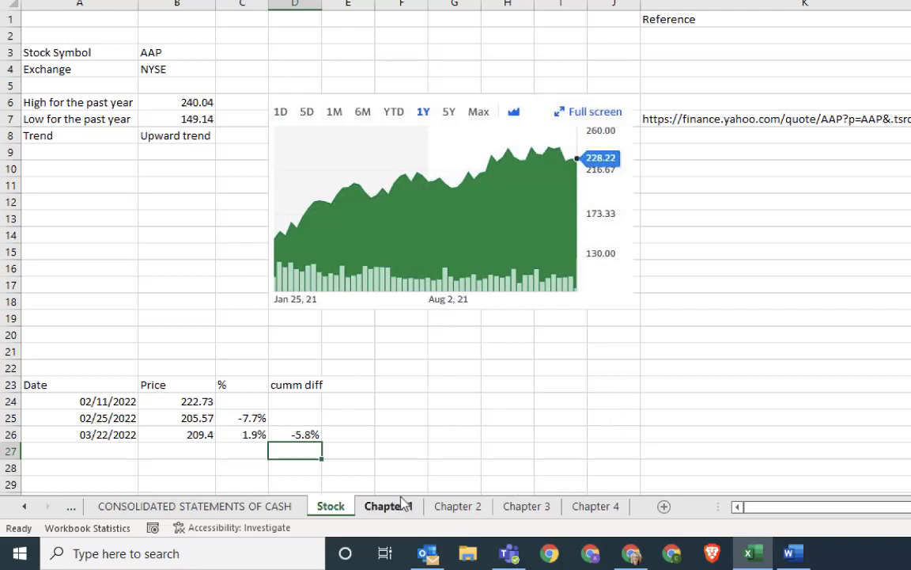
# Switch to the browser, open 211 Stock Spreadsheet Spring 22 from the course's Financial Statement Analysis Project module, and locate the Advance Auto Parts row.
pyautogui.click(634, 546)
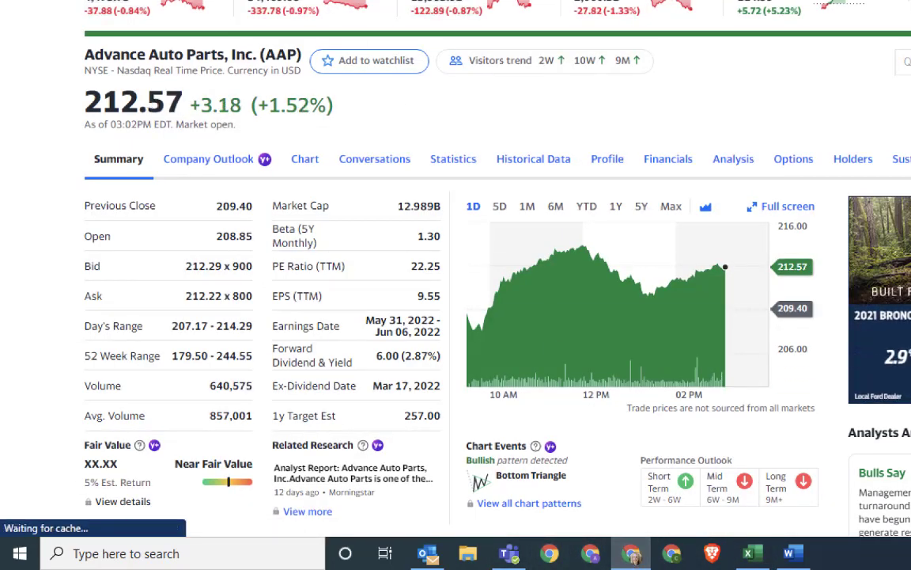
pyautogui.click(637, 540)
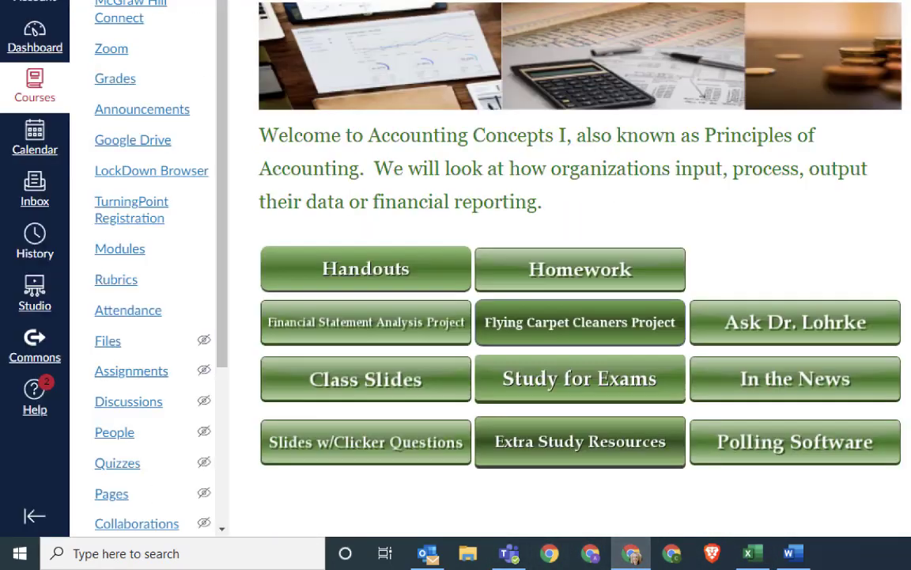
pyautogui.click(410, 333)
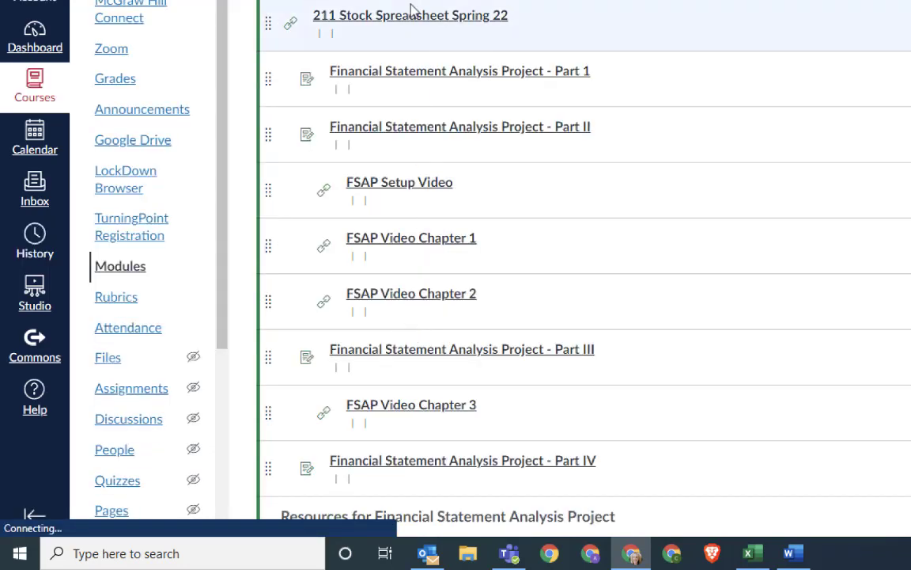
pyautogui.click(411, 23)
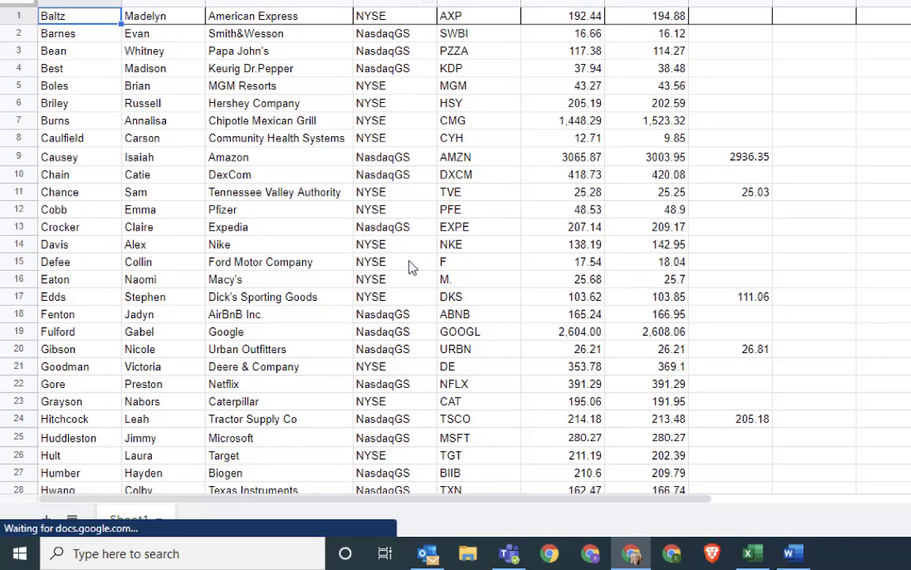
pyautogui.scroll(-1, 411, 268)
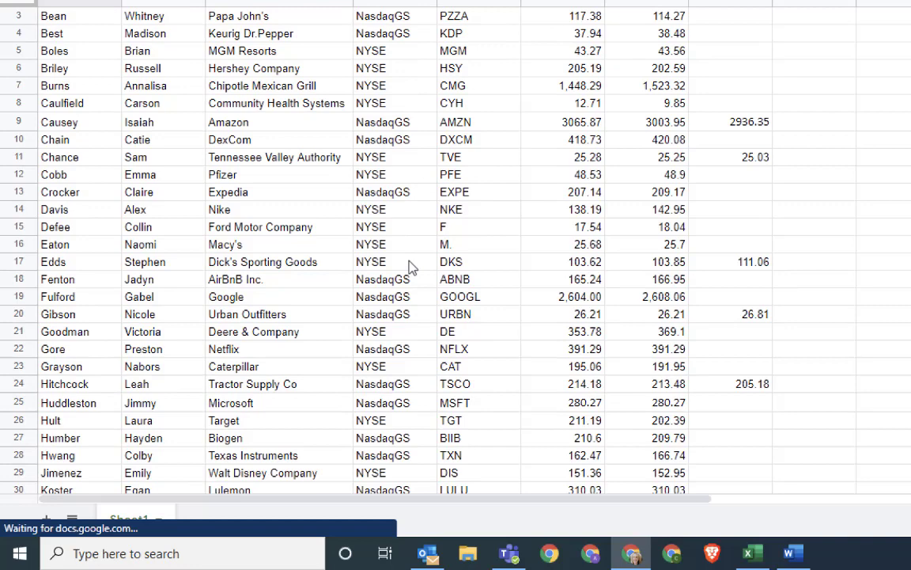
pyautogui.scroll(-1, 411, 267)
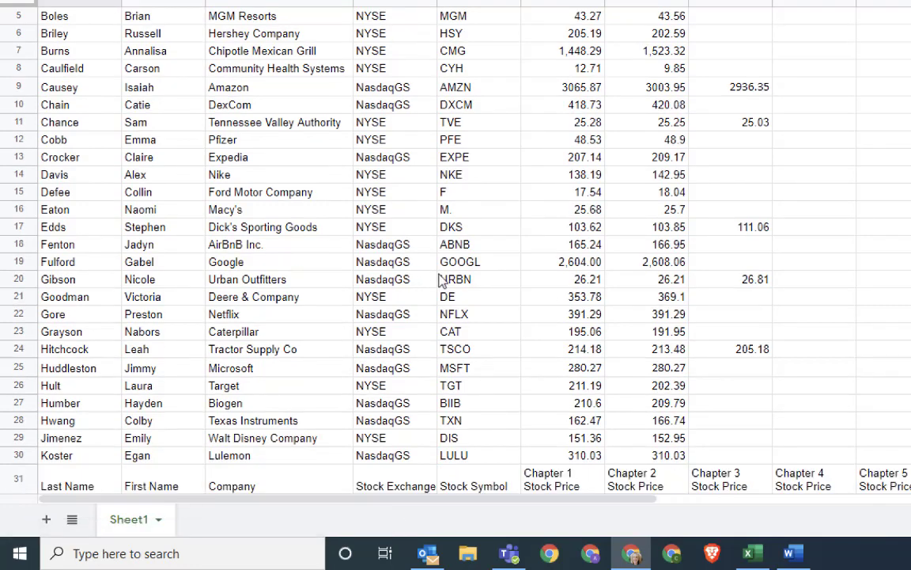
pyautogui.scroll(-3, 440, 280)
pyautogui.scroll(-1, 440, 281)
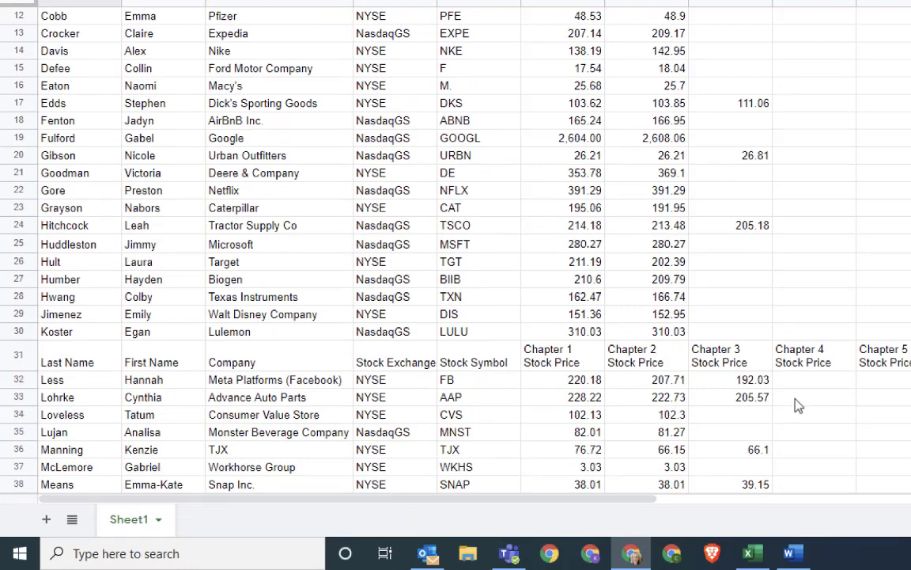
# Check the Chapter 4 instruction about recording the stock price in Word and return to the group spreadsheet in the browser.
pyautogui.click(795, 563)
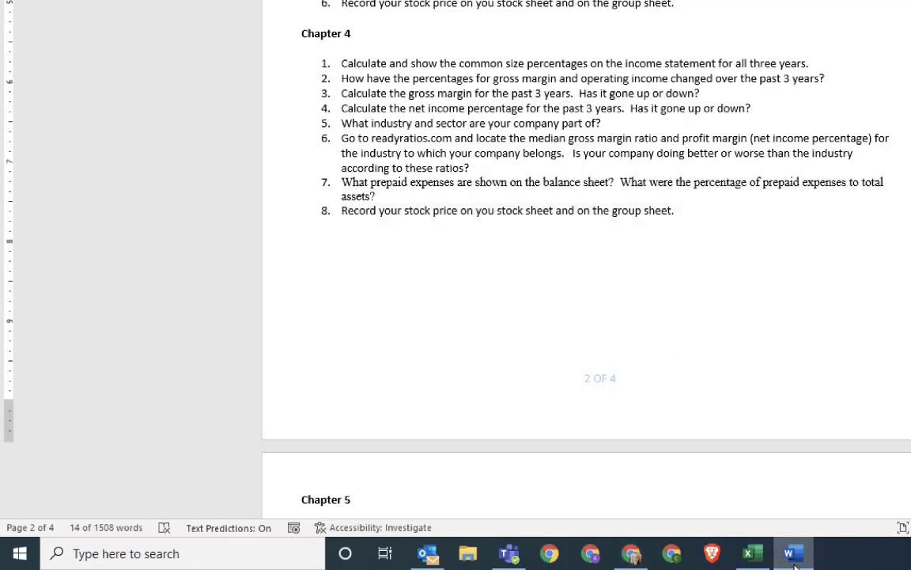
pyautogui.click(549, 553)
pyautogui.click(753, 559)
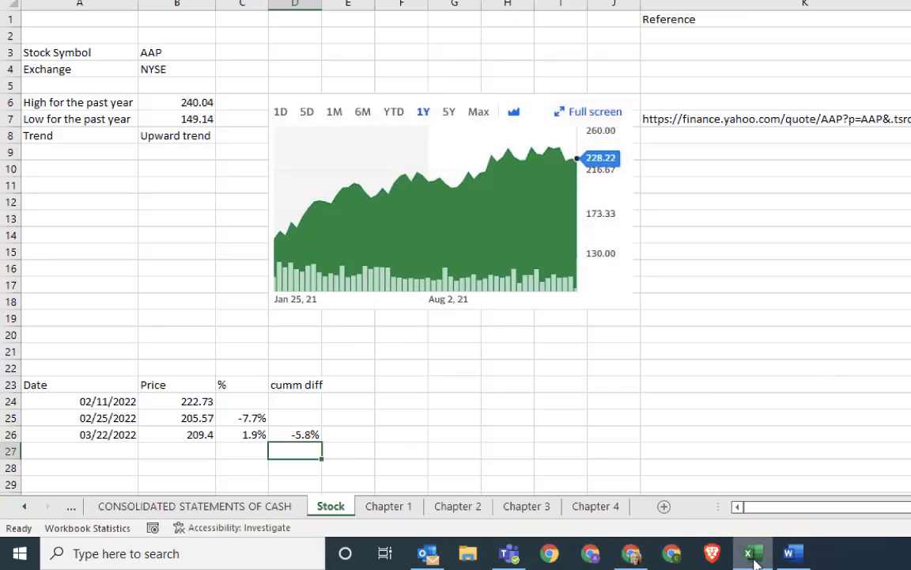
pyautogui.click(793, 556)
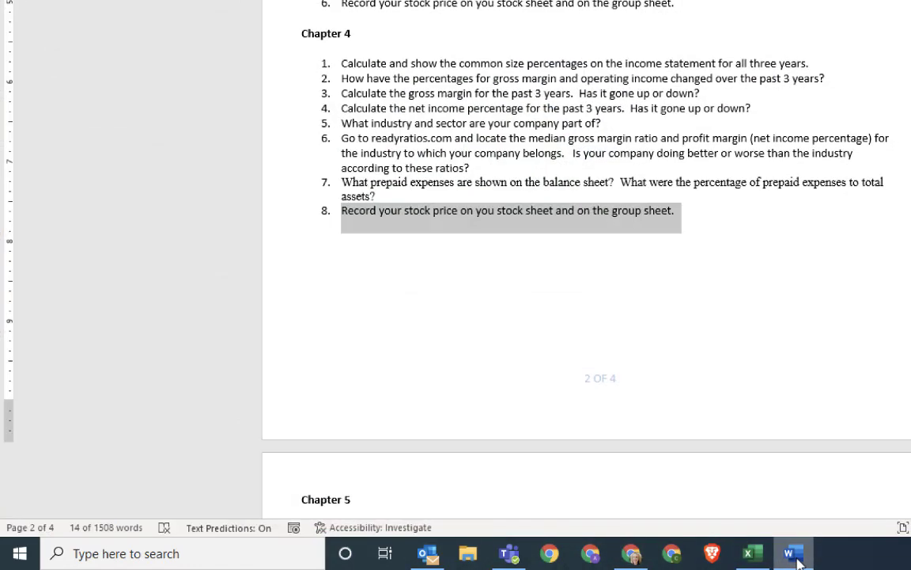
pyautogui.click(637, 558)
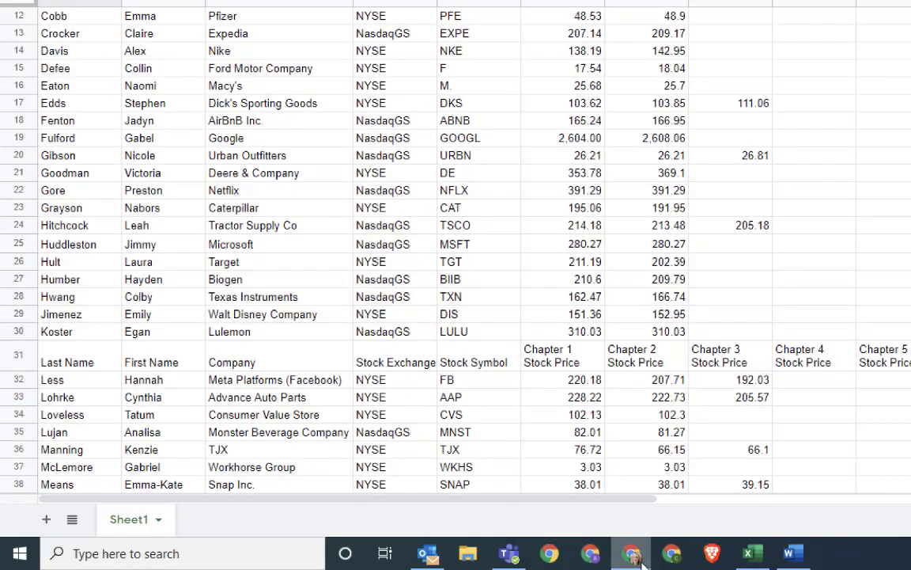
# Enter 209.40 under Chapter 4 Stock Price in row 32 of the group spreadsheet.
pyautogui.click(825, 385)
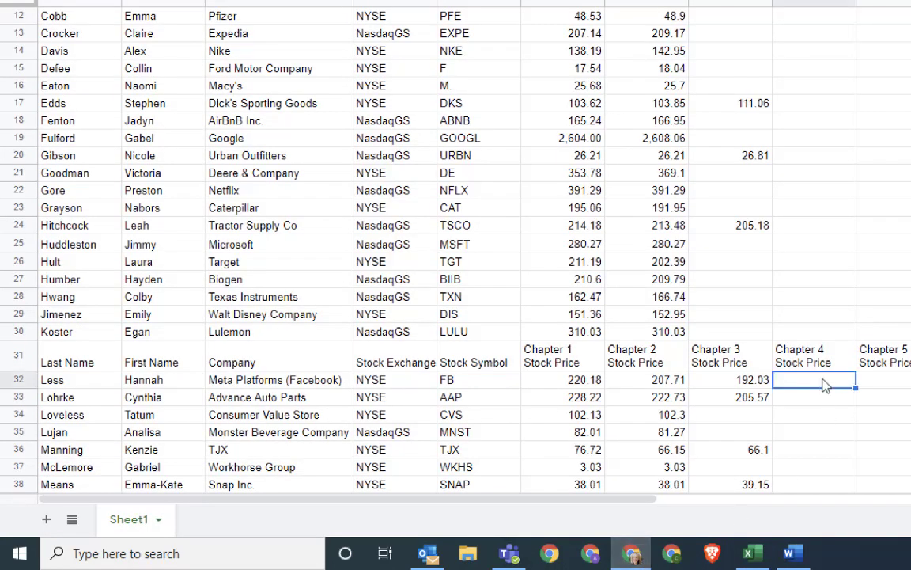
pyautogui.write('209.40')
pyautogui.press('Return')
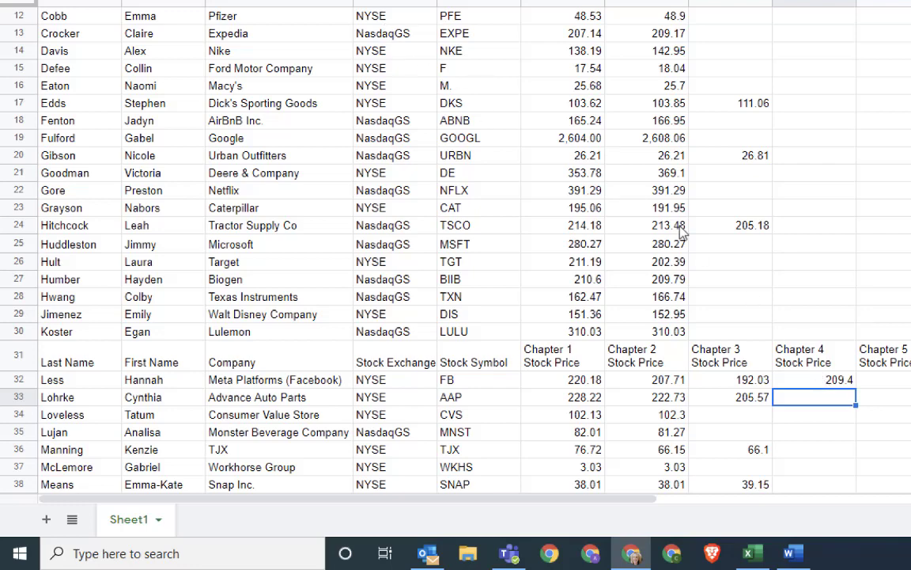
# Switch back to Excel and save the FASP workbook.
pyautogui.click(756, 558)
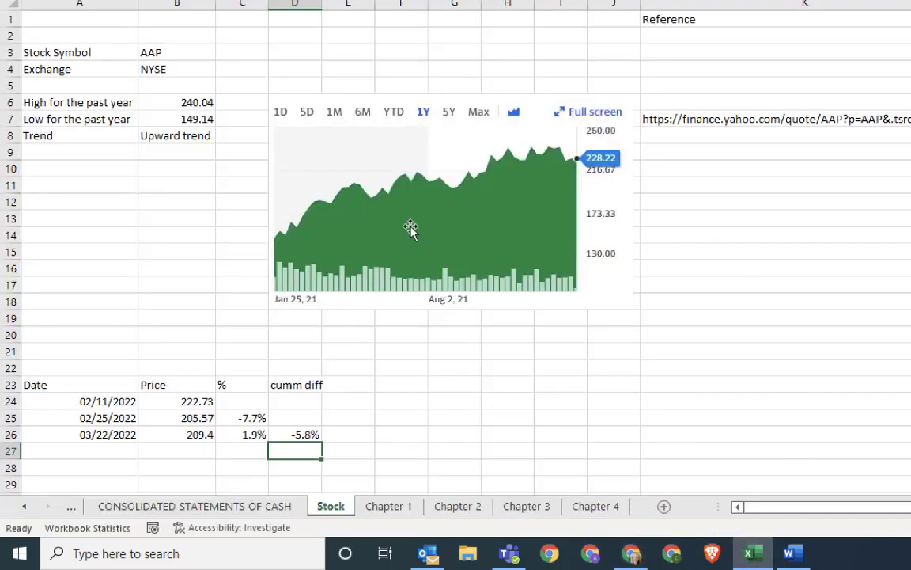
pyautogui.hotkey('alt', 'f')
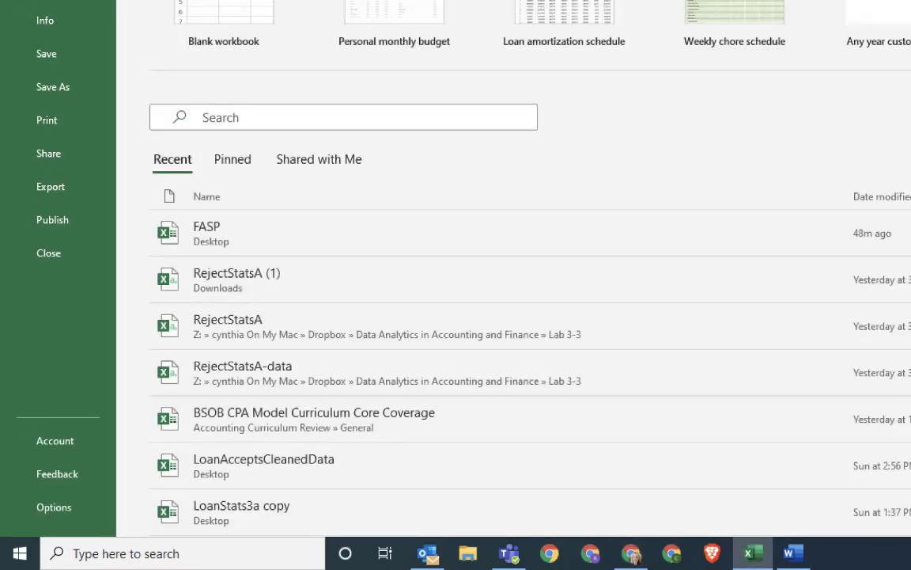
pyautogui.click(52, 53)
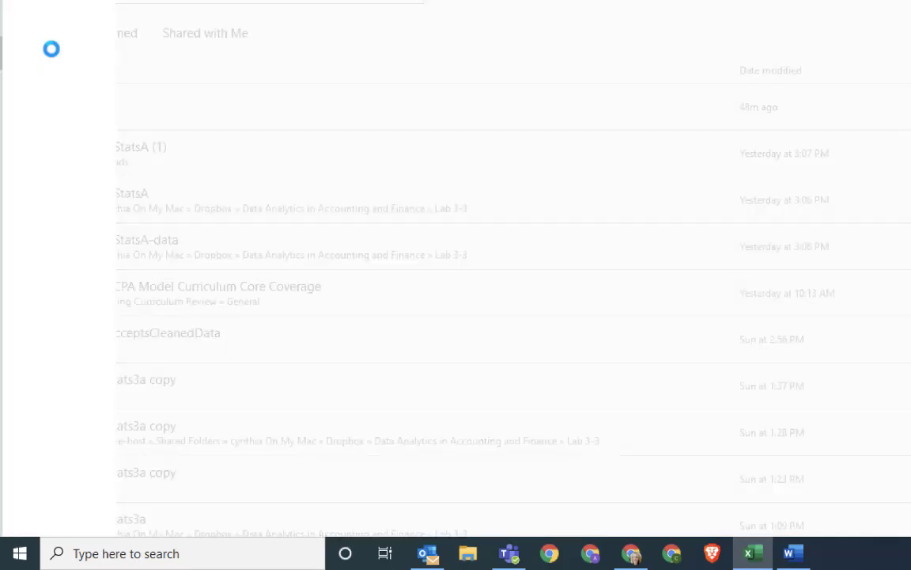